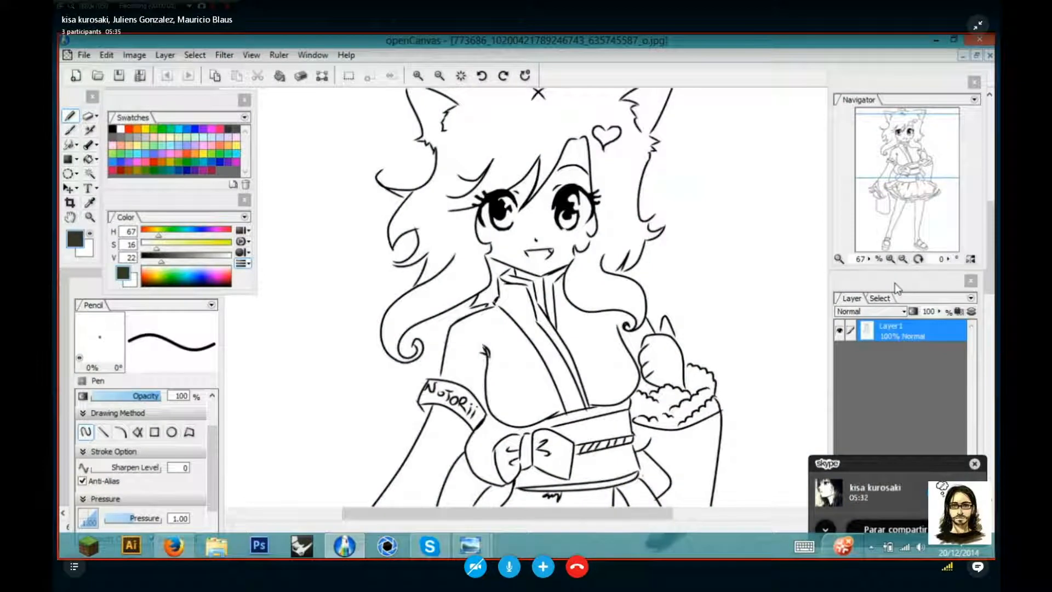
Move the floating Layer palette onto the canvas area, just beside the Navigator
left_click_drag(896, 288, 708, 167)
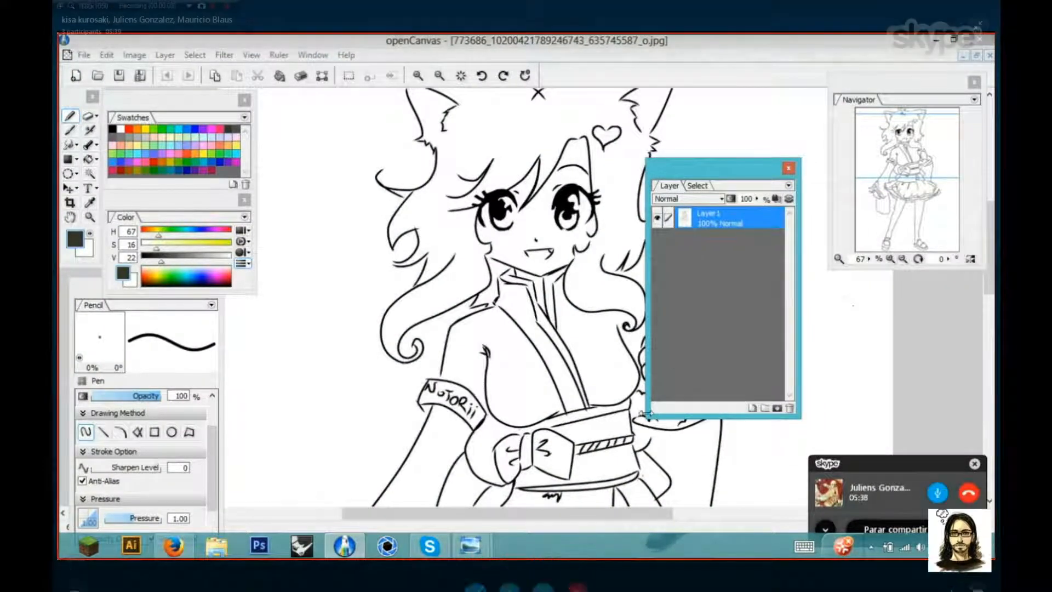
left_click(649, 415)
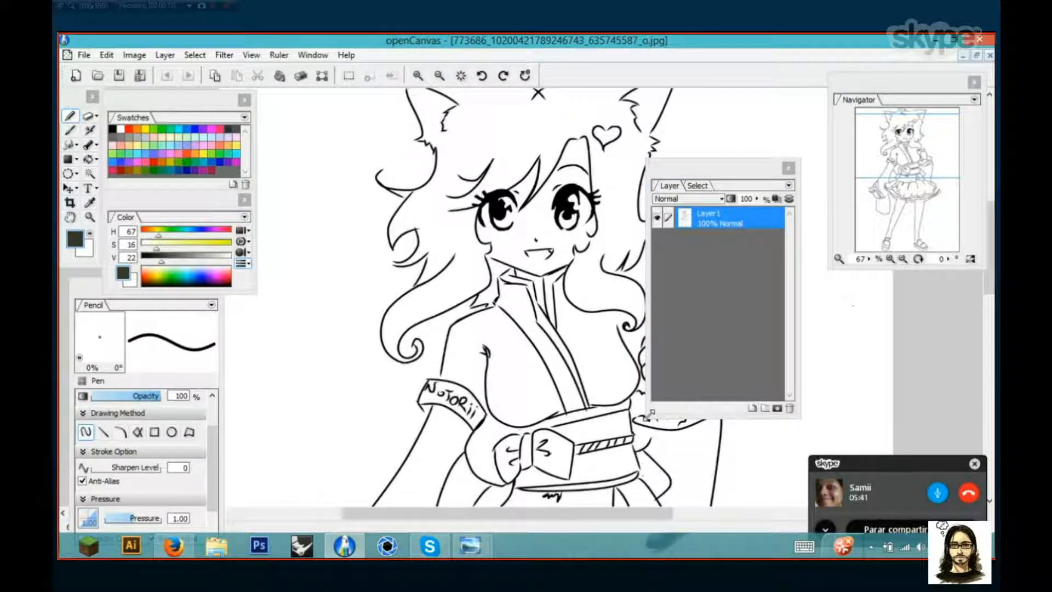
left_click_drag(701, 168, 718, 121)
left_click(680, 122)
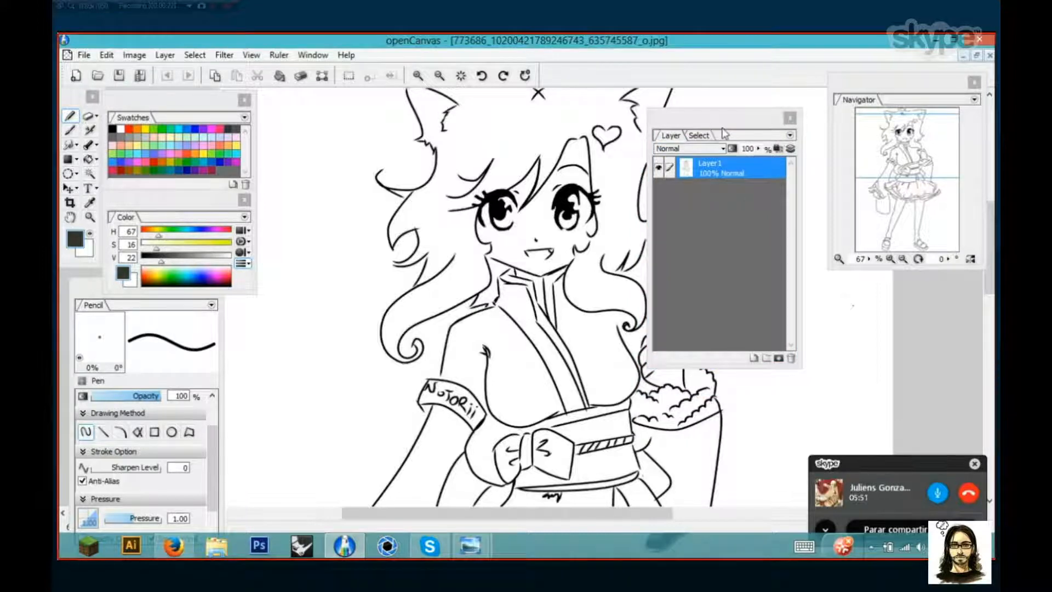
left_click_drag(716, 123, 742, 159)
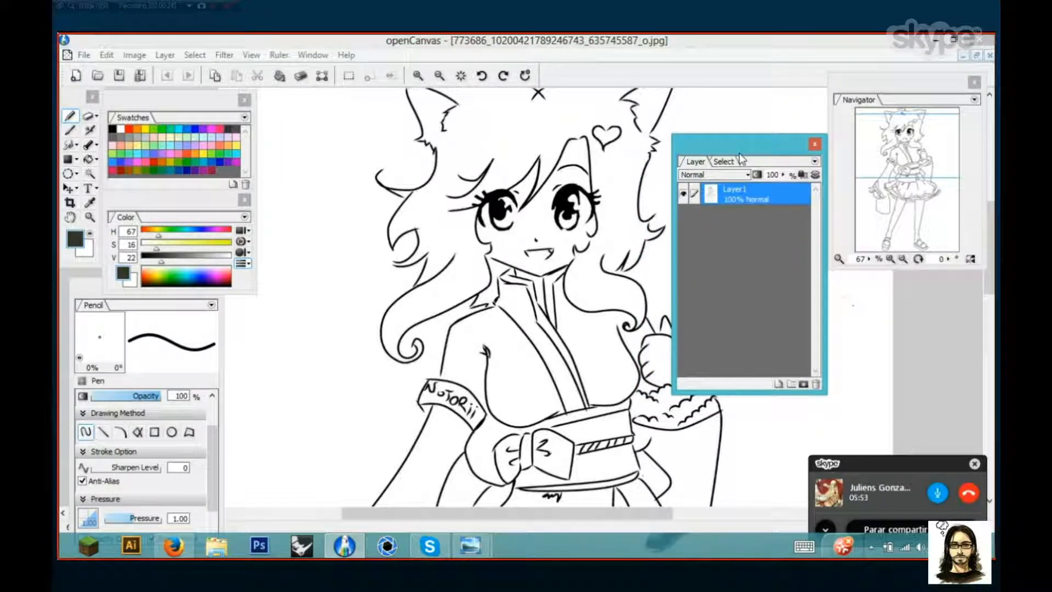
left_click(747, 118)
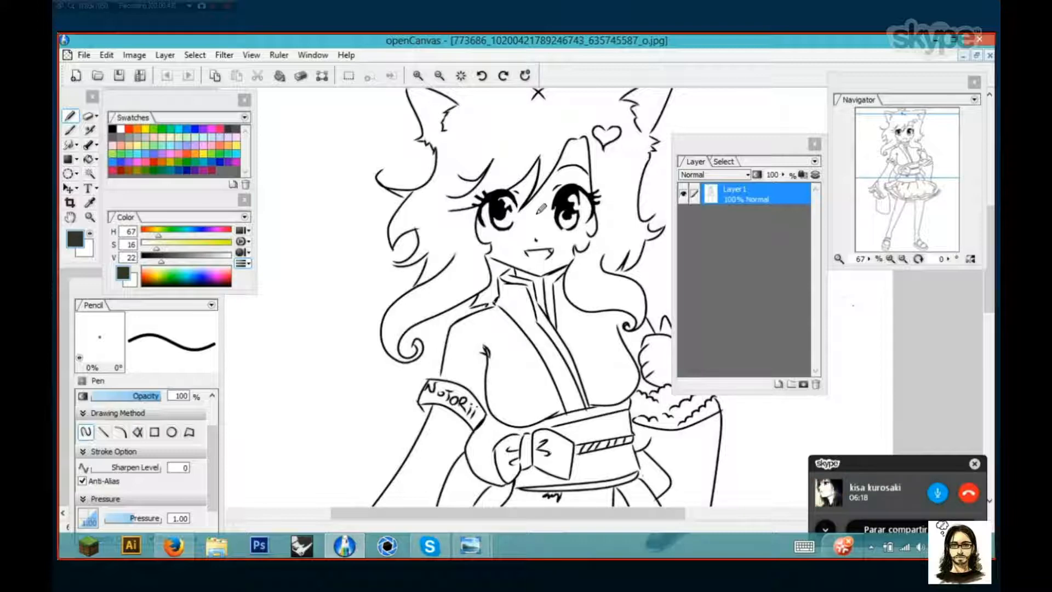
scroll(537, 213, "down", 3)
scroll(536, 213, "up", 1)
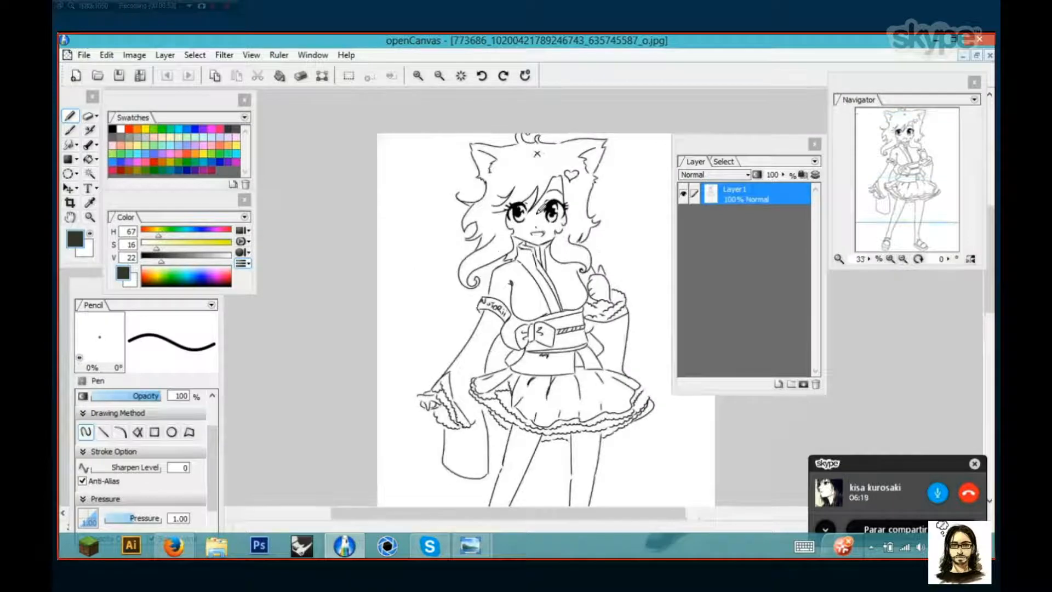
scroll(544, 205, "up", 2)
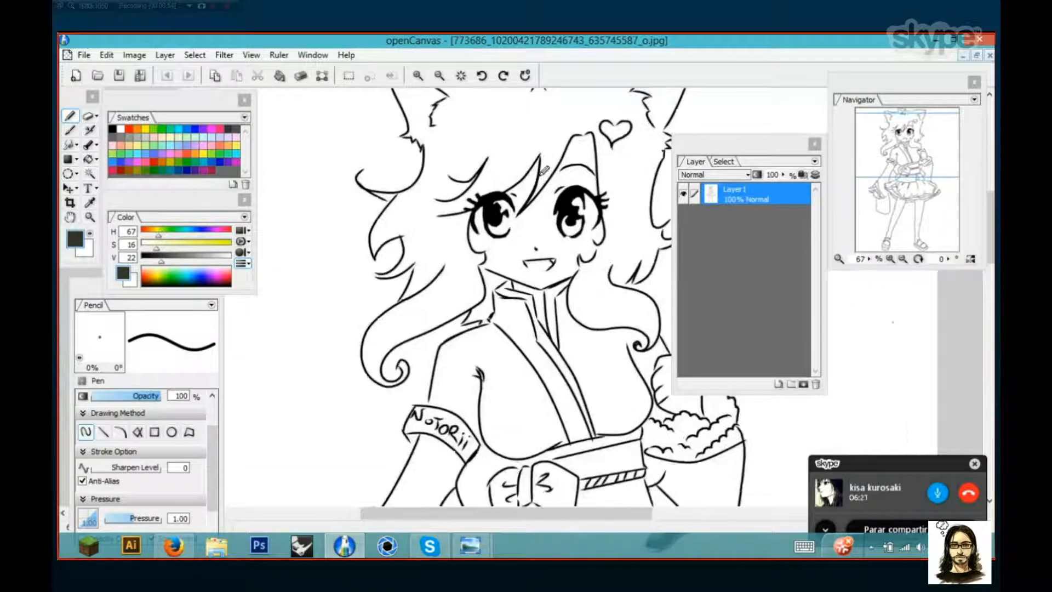
scroll(543, 172, "up", 2)
scroll(543, 172, "up", 1)
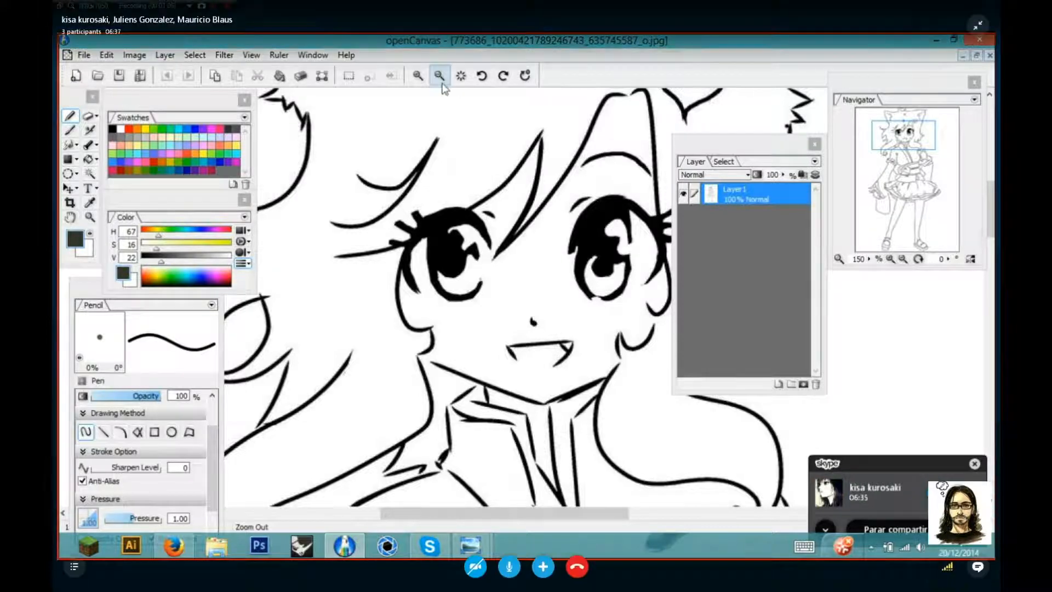
Mute the microphone in the Skype call
left_click(509, 566)
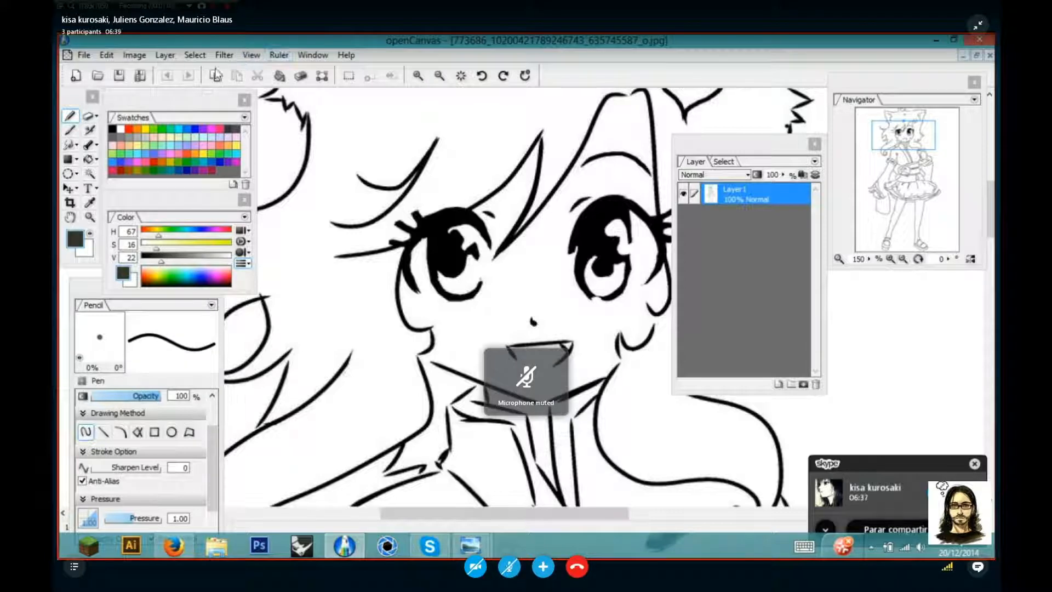
left_click(133, 55)
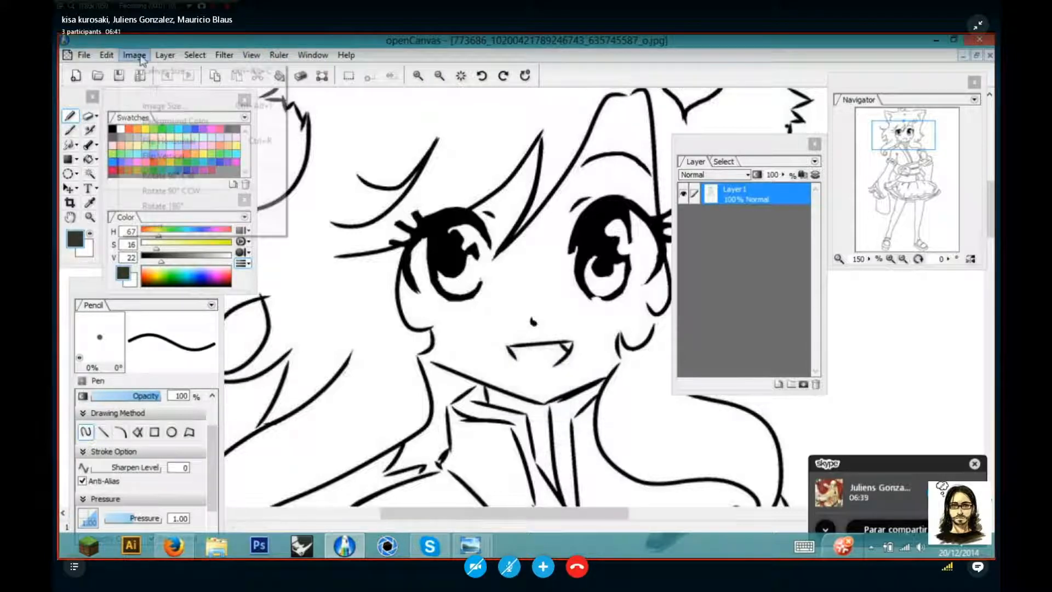
mouse_move(107, 58)
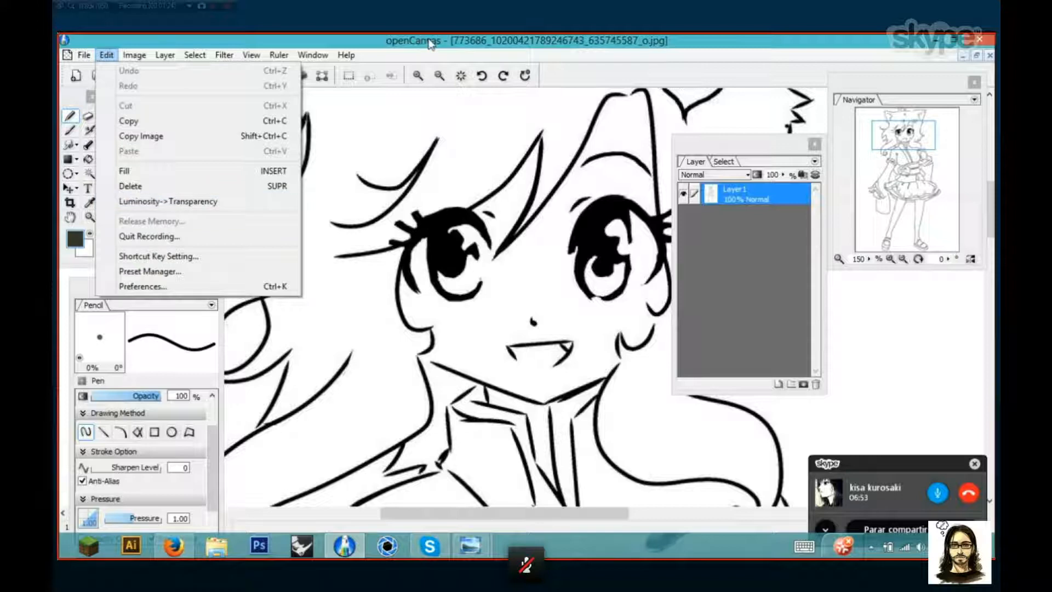
left_click(431, 44)
Create a new transparent layer named "skin" in Normal mode at 100% opacity
left_click(815, 161)
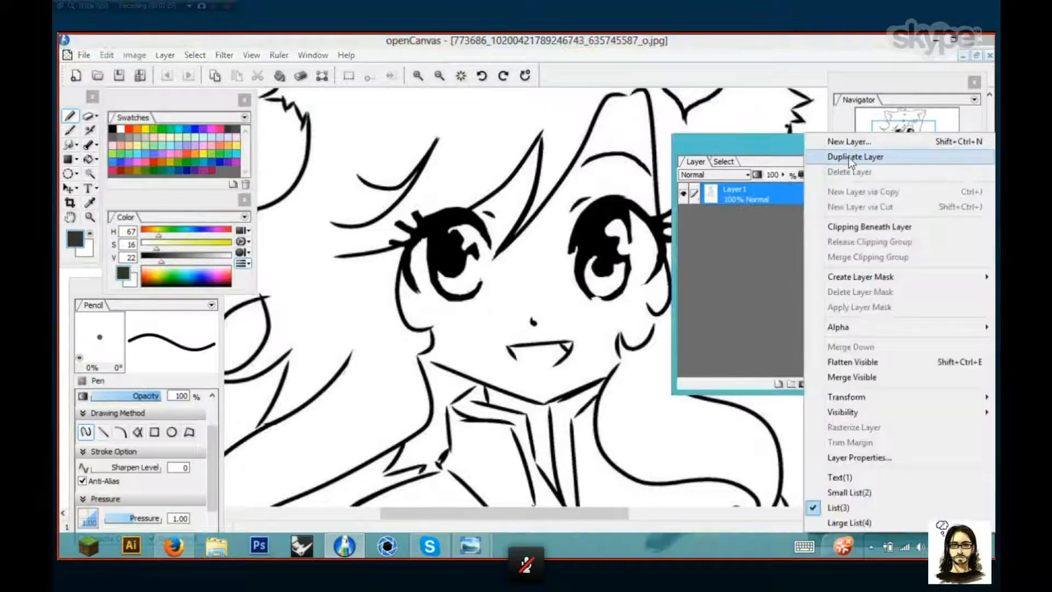
left_click(849, 141)
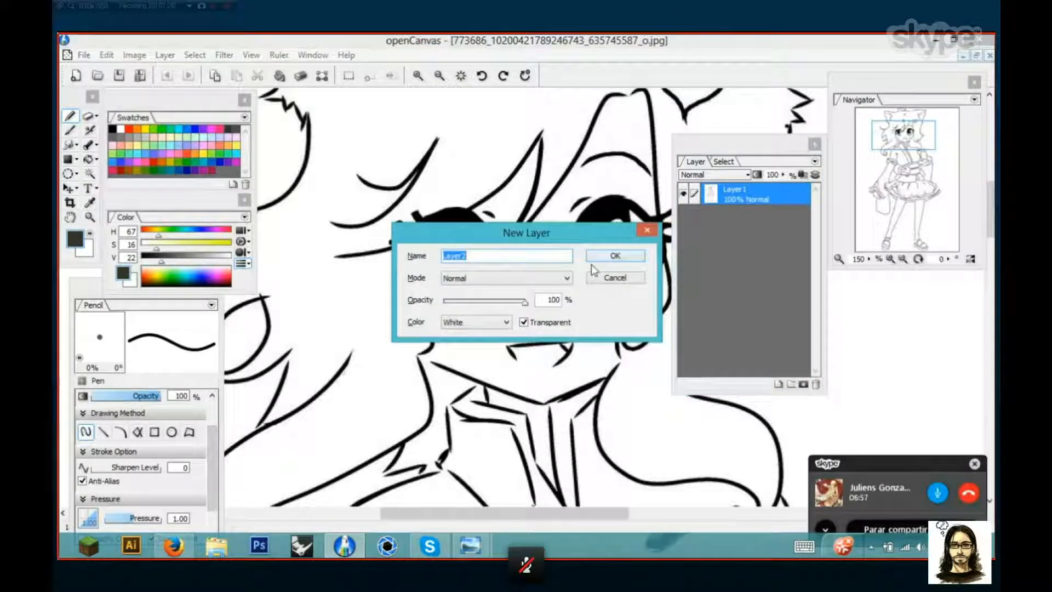
type("skin")
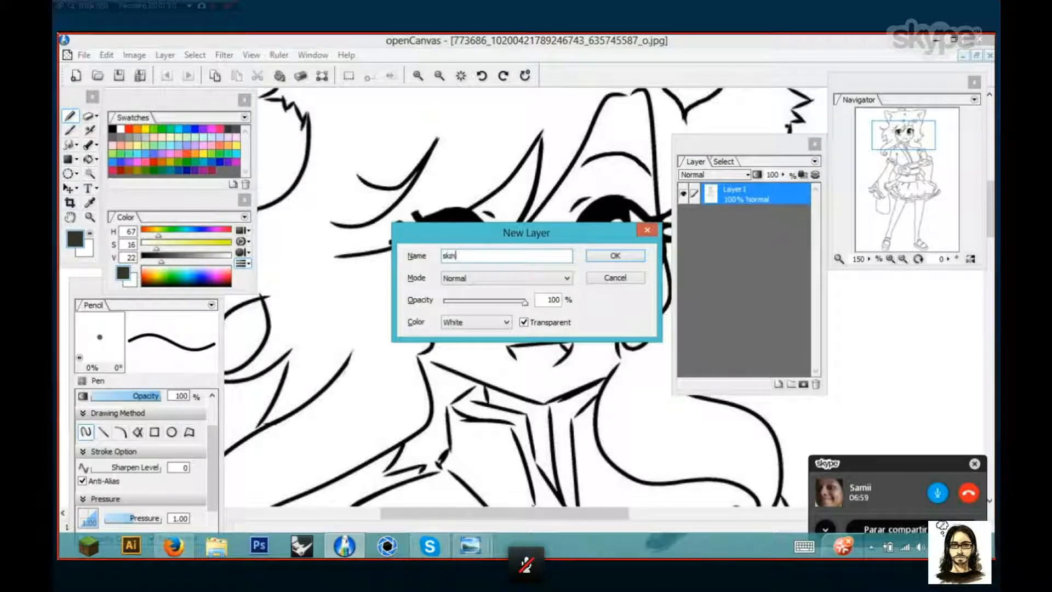
key("Return")
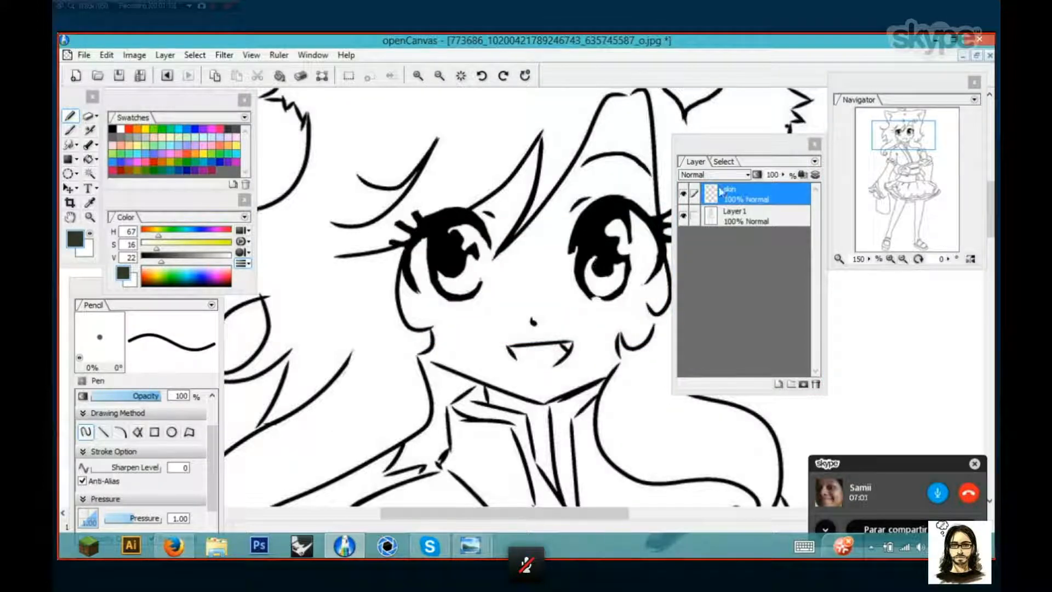
Reorder the layers so that the skin layer sits beneath Layer1
left_click(728, 198)
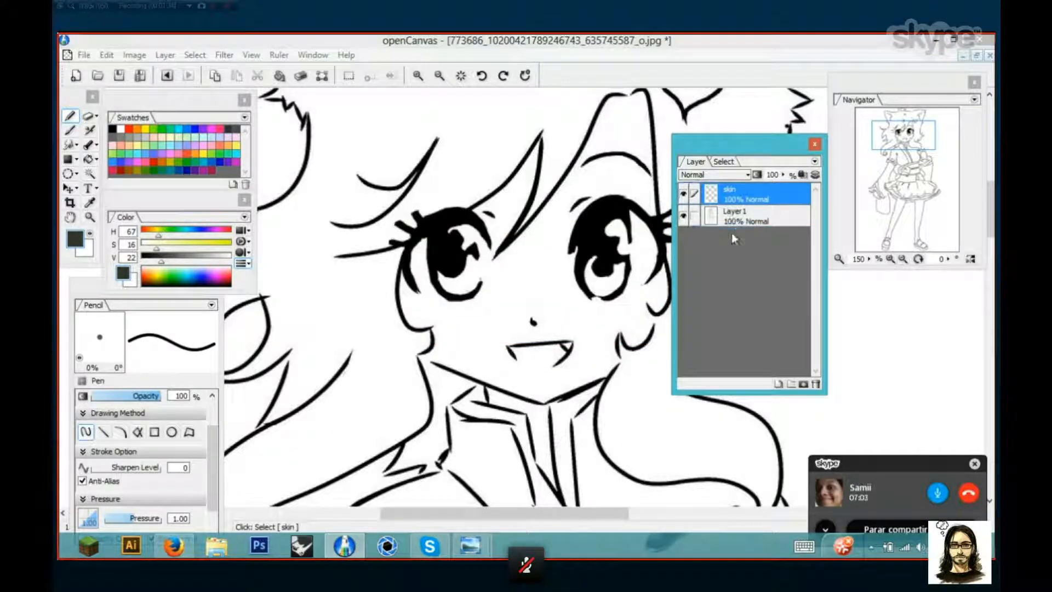
left_click_drag(734, 238, 734, 235)
left_click(734, 195)
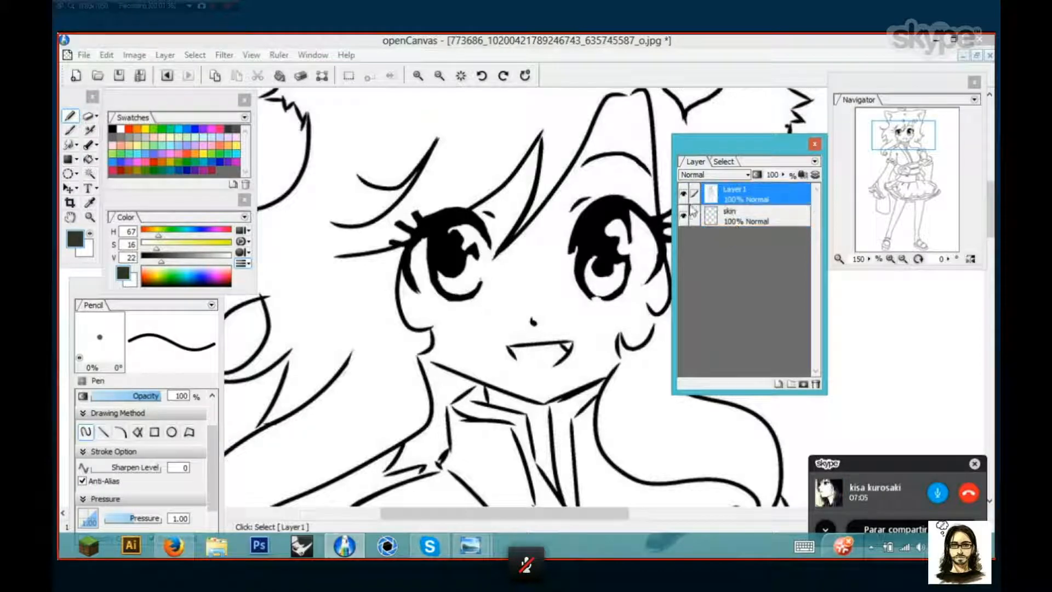
Paint over the face on the skin layer using the WaterColor brush at 15.9 px in light pink (R 255, G 204, B 204)
scroll(484, 245, "down", 2)
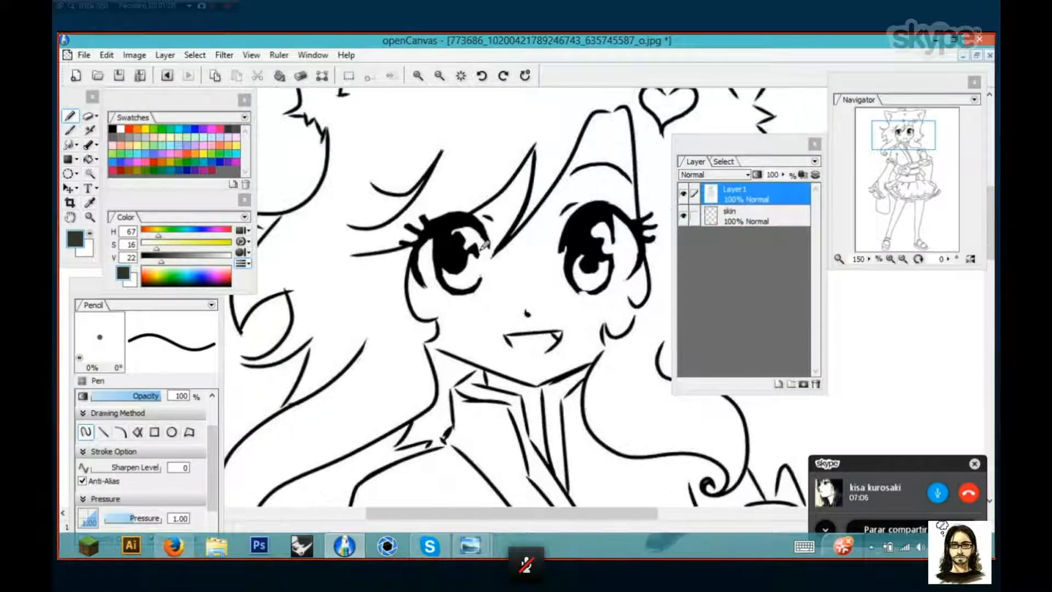
scroll(485, 244, "down", 1)
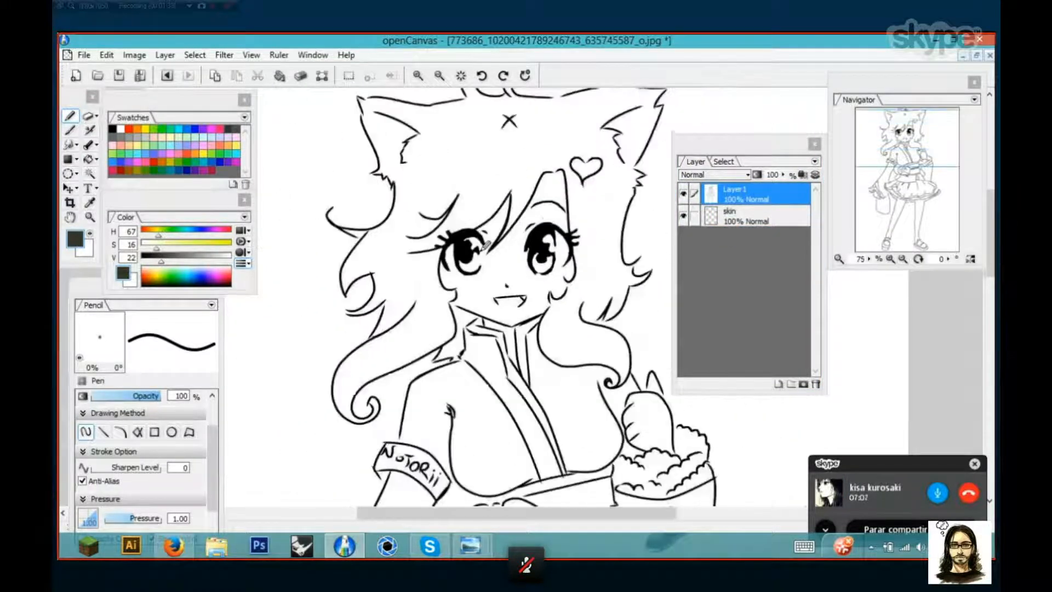
left_click(745, 216)
left_click(154, 137)
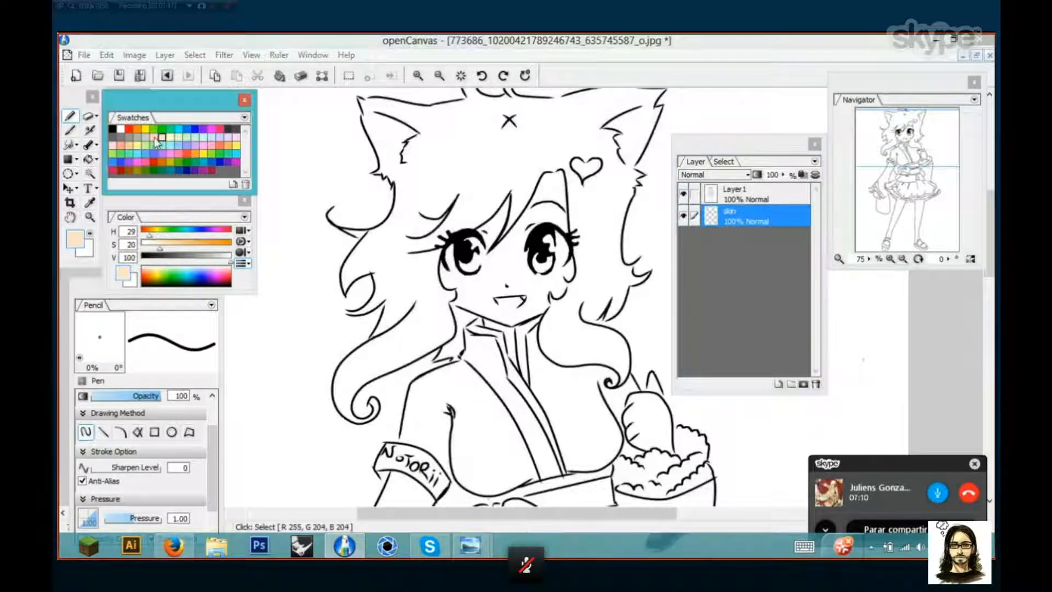
left_click(70, 134)
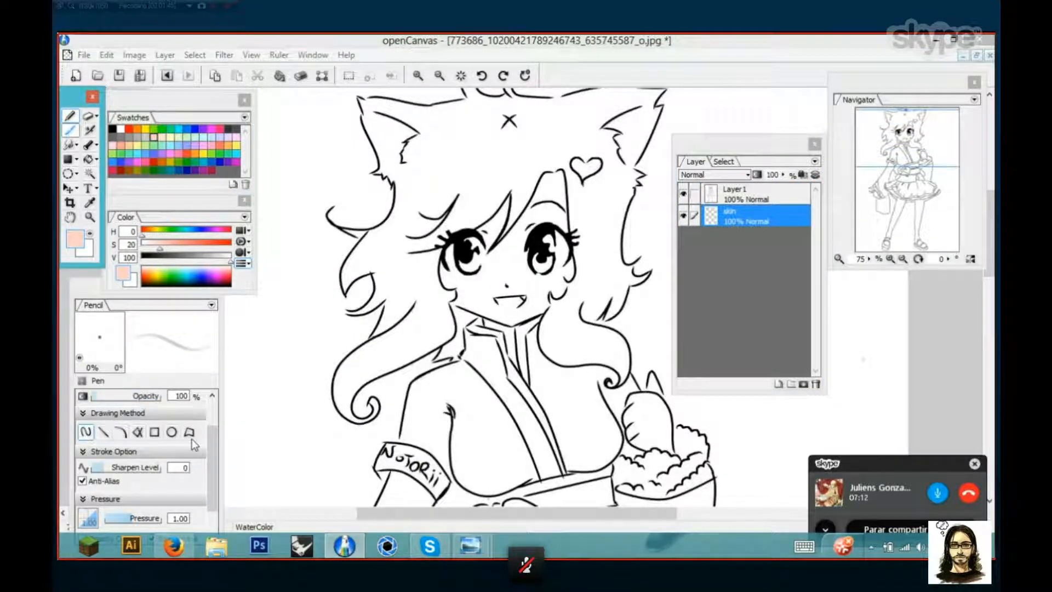
left_click_drag(104, 410, 121, 415)
left_click(577, 115)
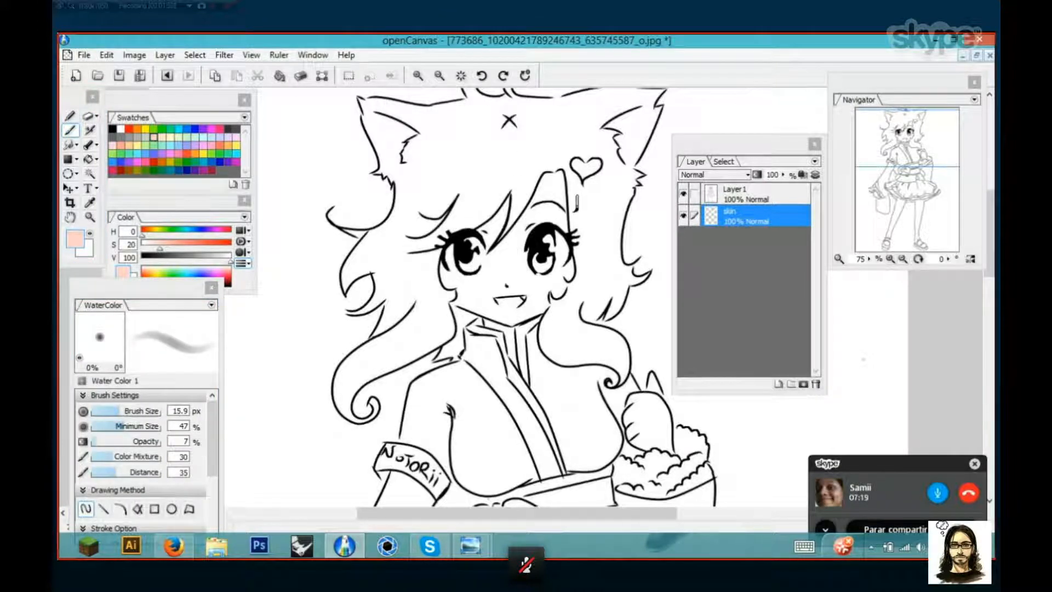
Hide Layer1, scribble light pink over the face area of the skin layer with a 12.5 px Pencil, and show Layer1 again
left_click(684, 197)
left_click(683, 195)
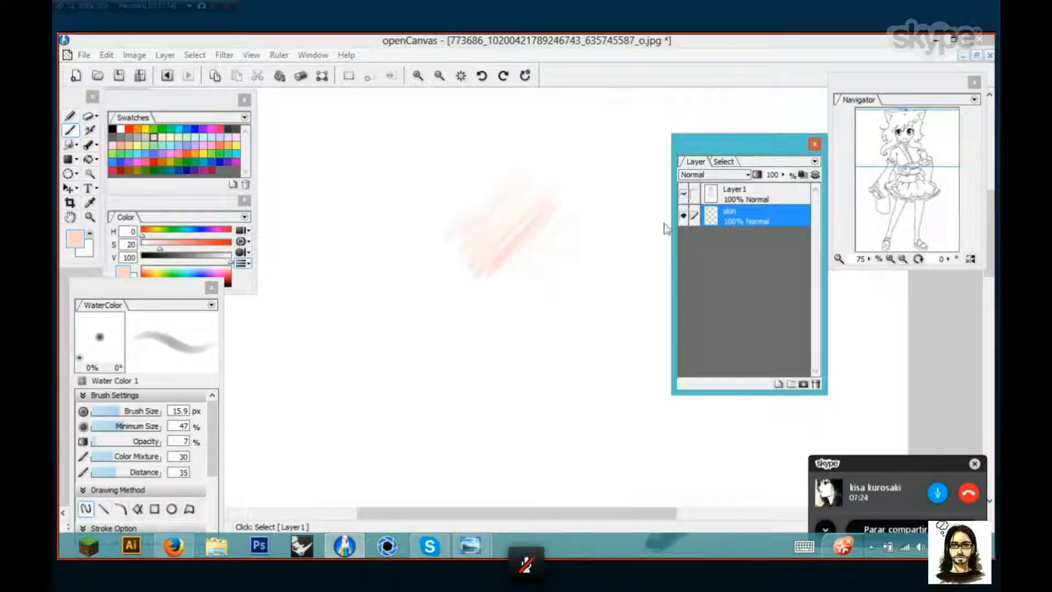
left_click(555, 235)
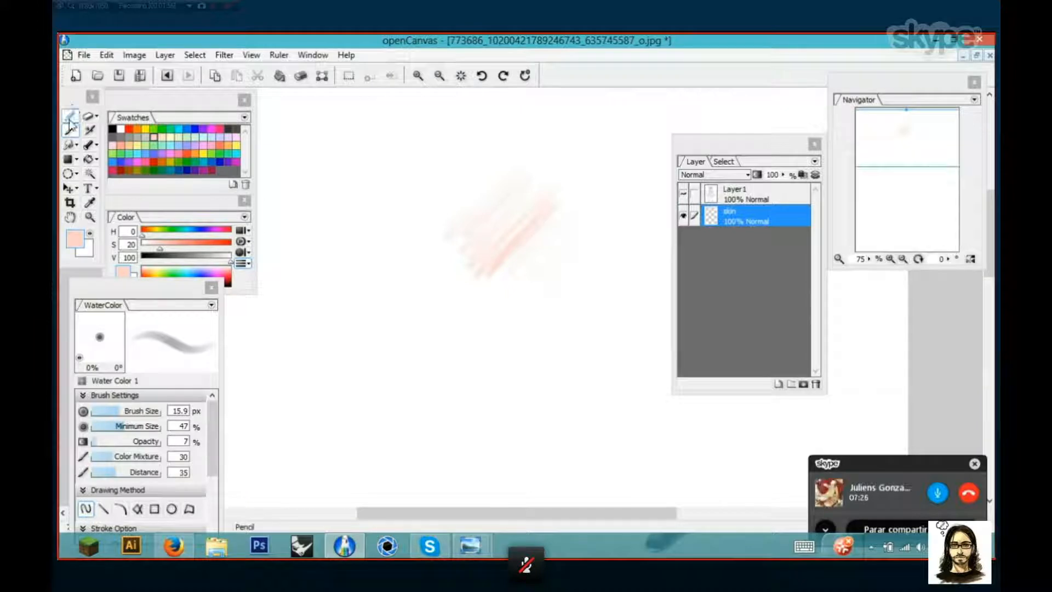
left_click(70, 118)
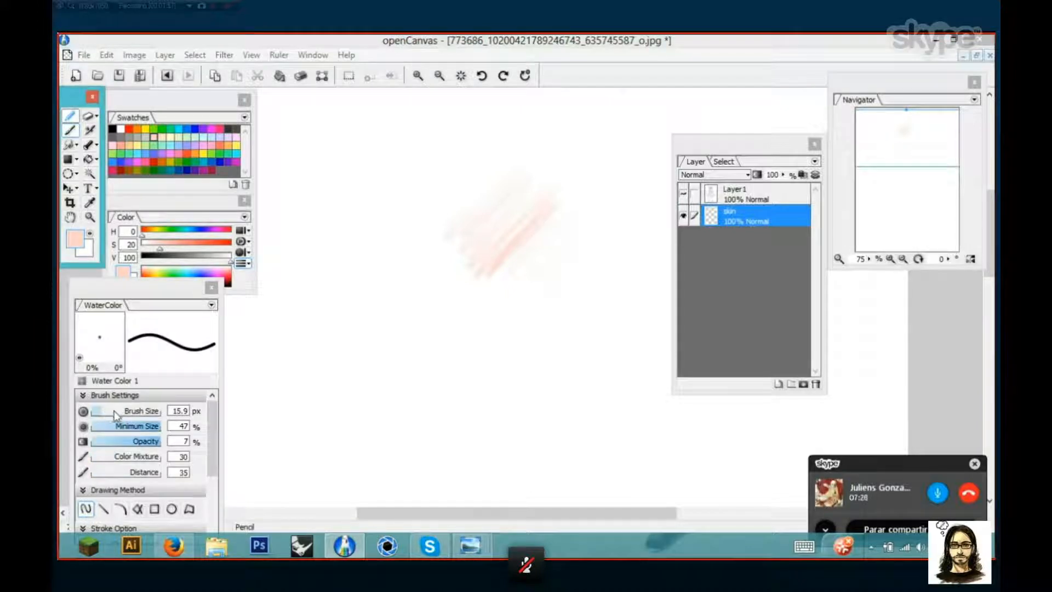
mouse_move(544, 188)
left_mouse_down()
mouse_move(508, 245)
mouse_move(534, 233)
mouse_move(467, 285)
mouse_move(457, 230)
mouse_move(531, 163)
mouse_move(521, 202)
mouse_move(539, 213)
mouse_move(528, 261)
left_mouse_up()
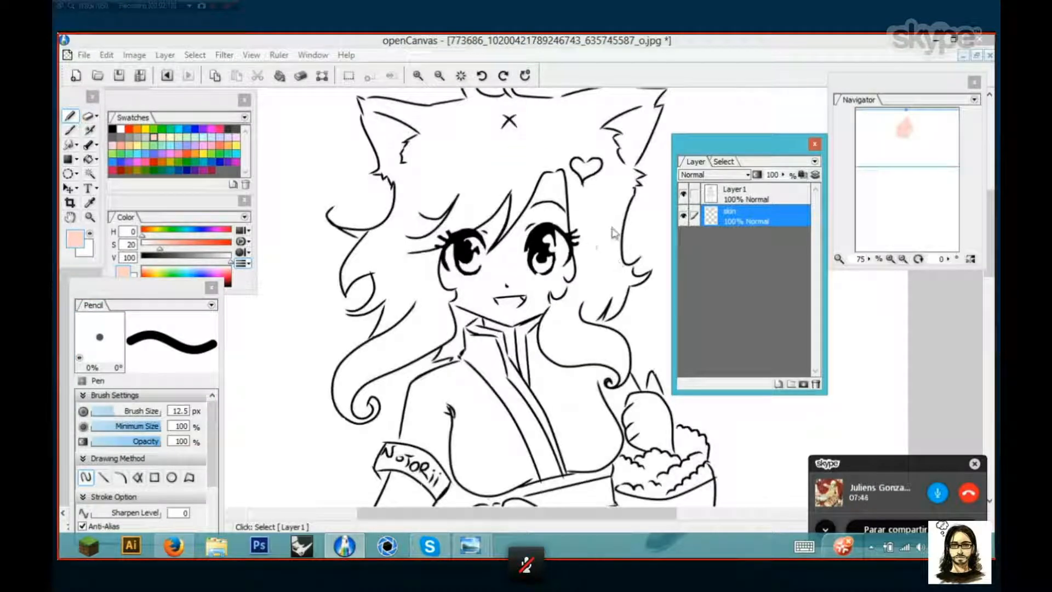
left_click(683, 196)
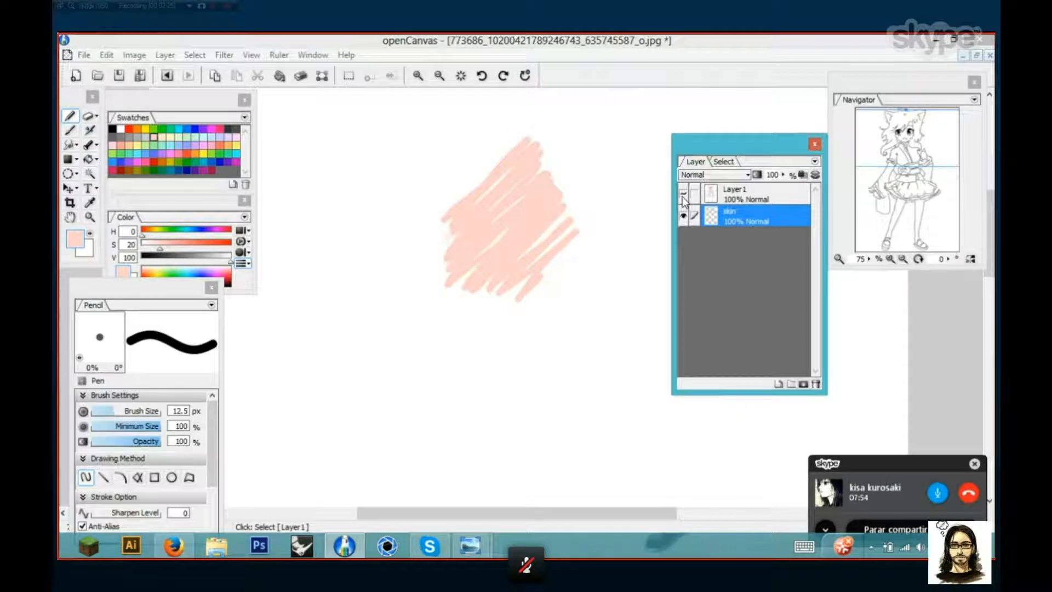
left_click(683, 195)
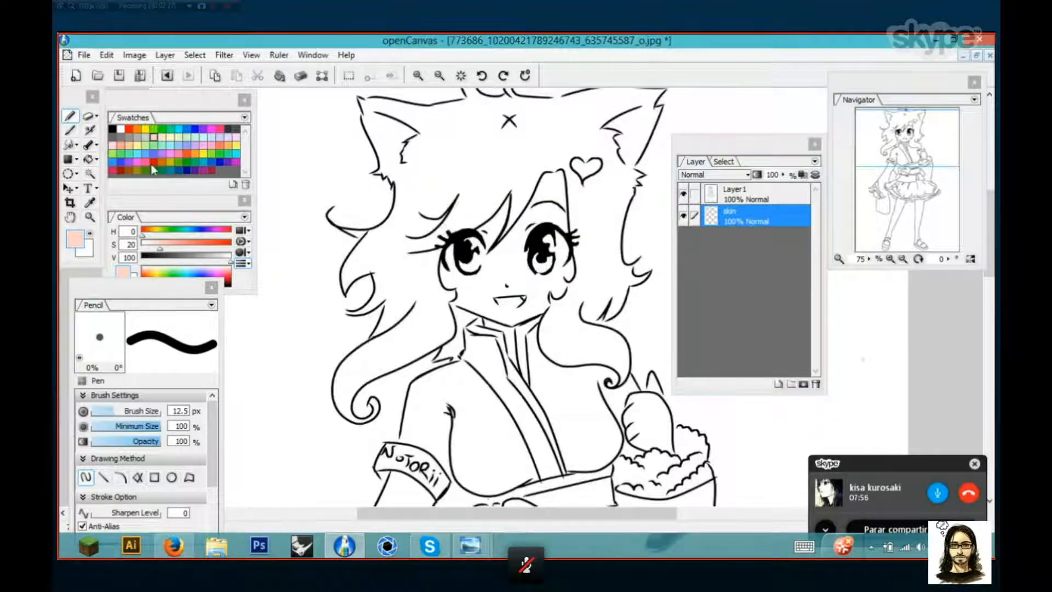
Set the drawing color to black and apply Luminosity->Transparency to Layer1
left_click(112, 129)
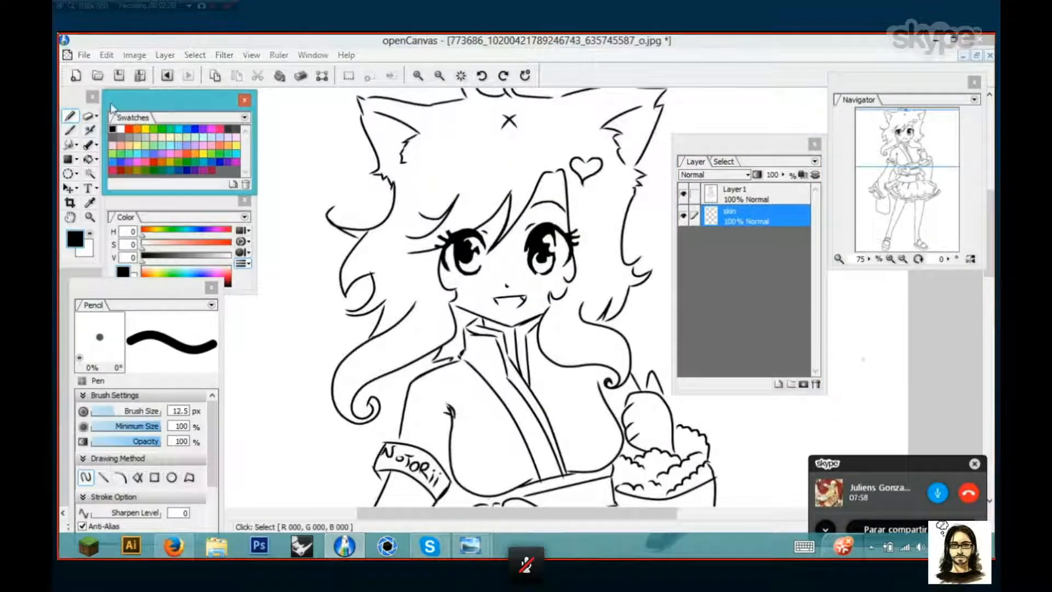
left_click(106, 55)
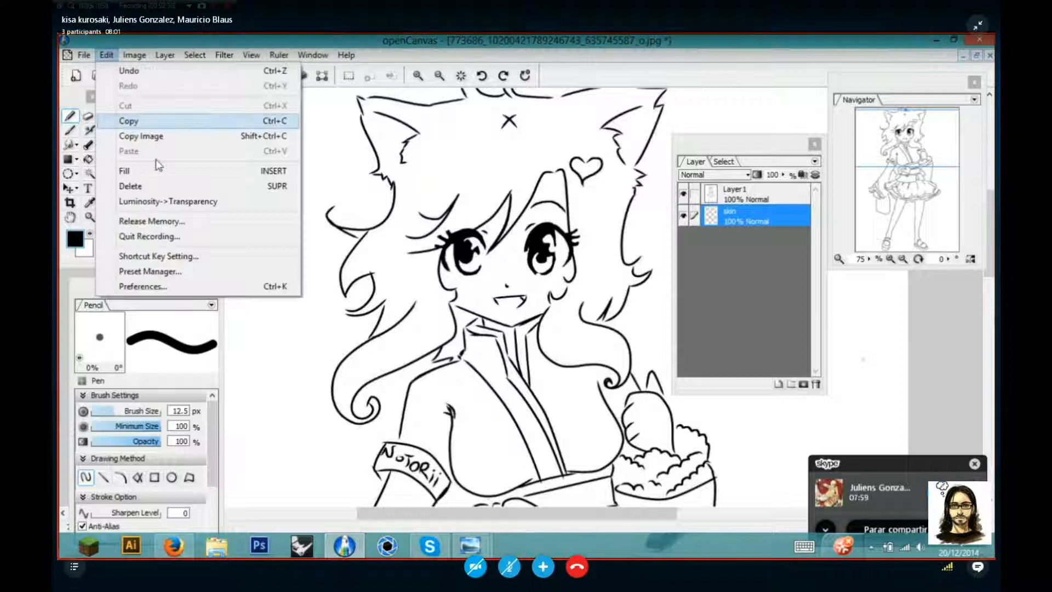
left_click(186, 202)
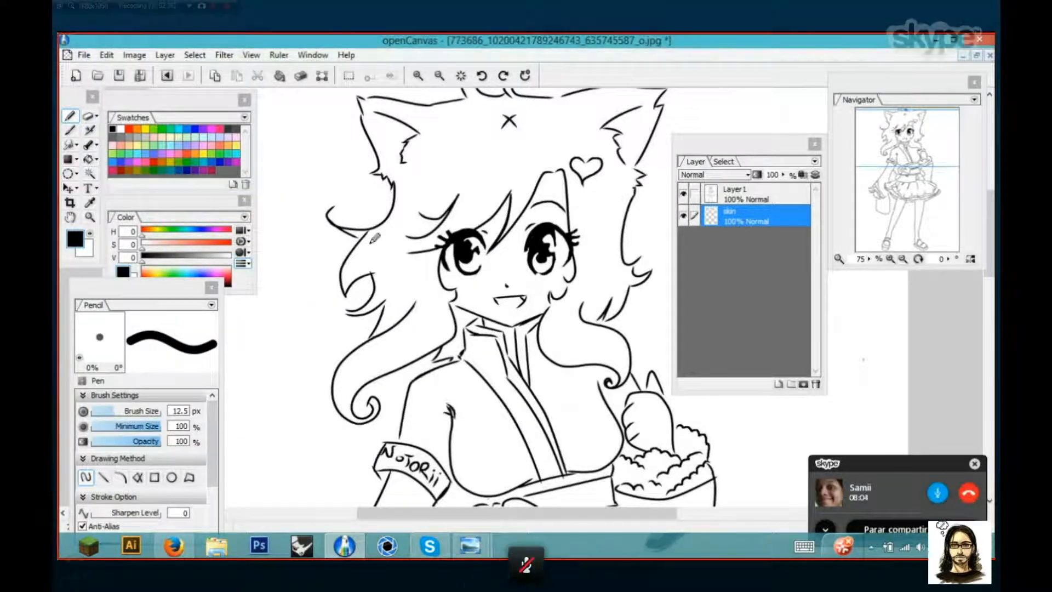
key("ctrl+z")
key("ctrl+y")
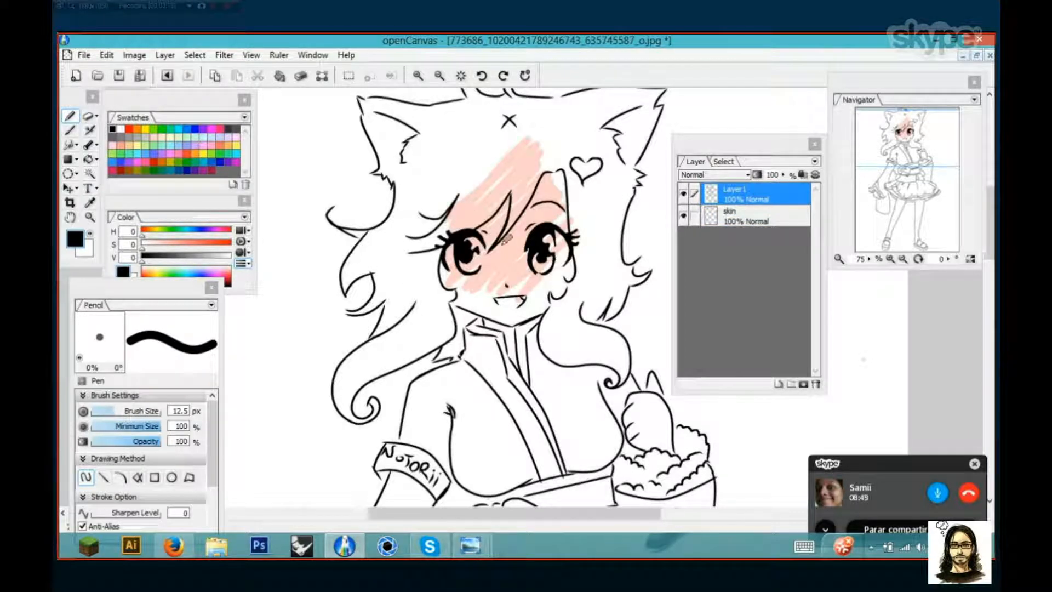
Toggle Layer1's visibility to compare the line art with the skin color around the eyes
scroll(507, 238, "up", 1)
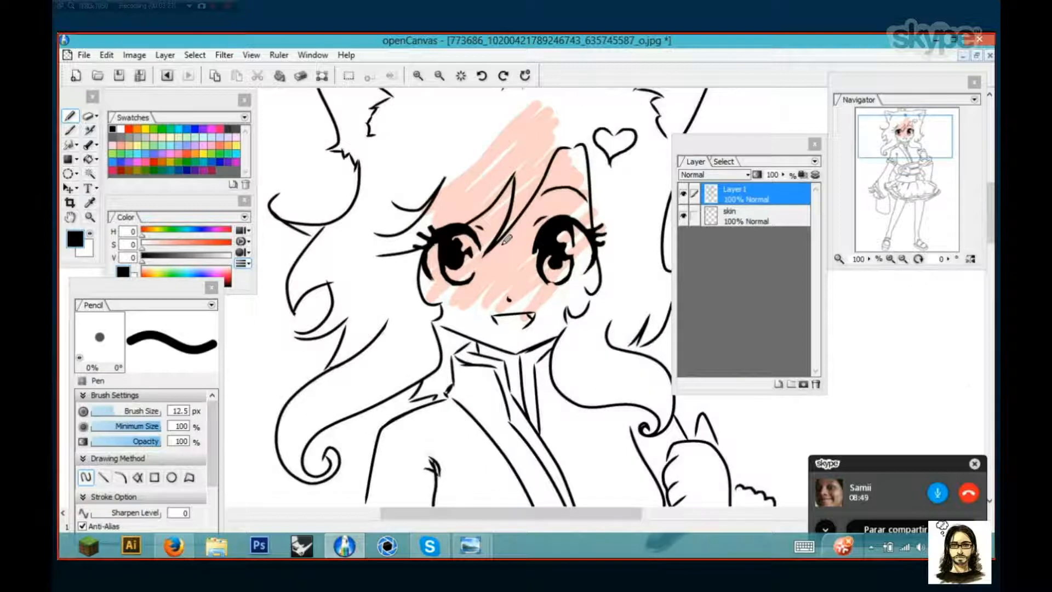
scroll(507, 239, "up", 1)
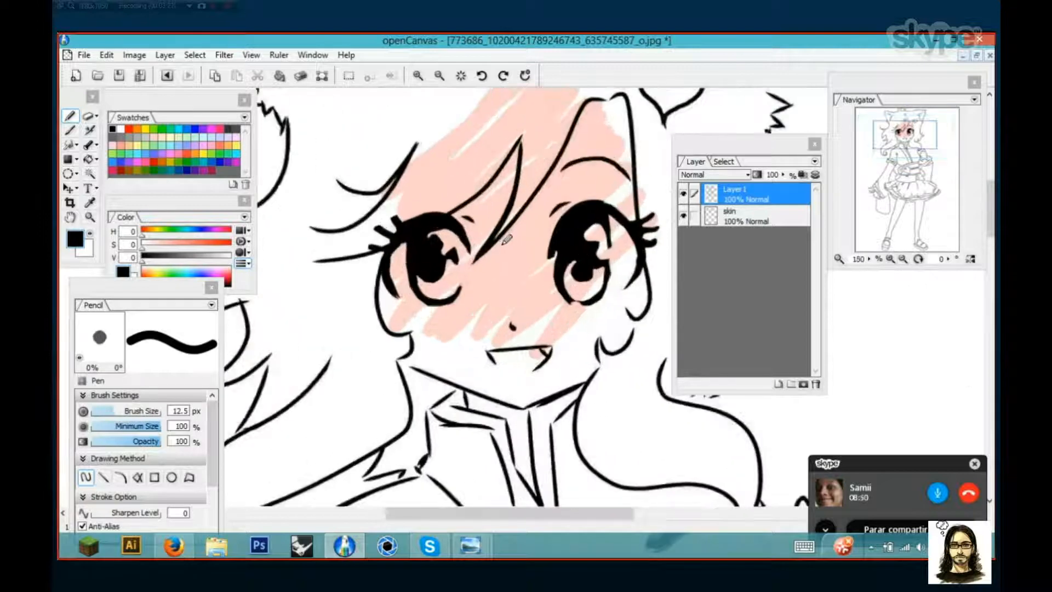
left_click(683, 194)
left_click(683, 194)
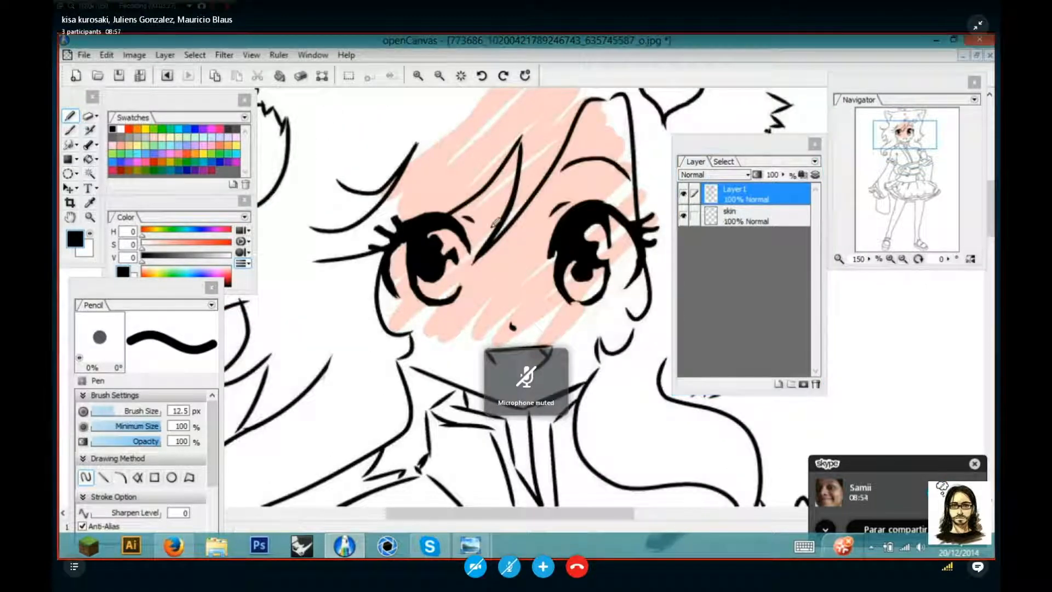
scroll(496, 222, "down", 3)
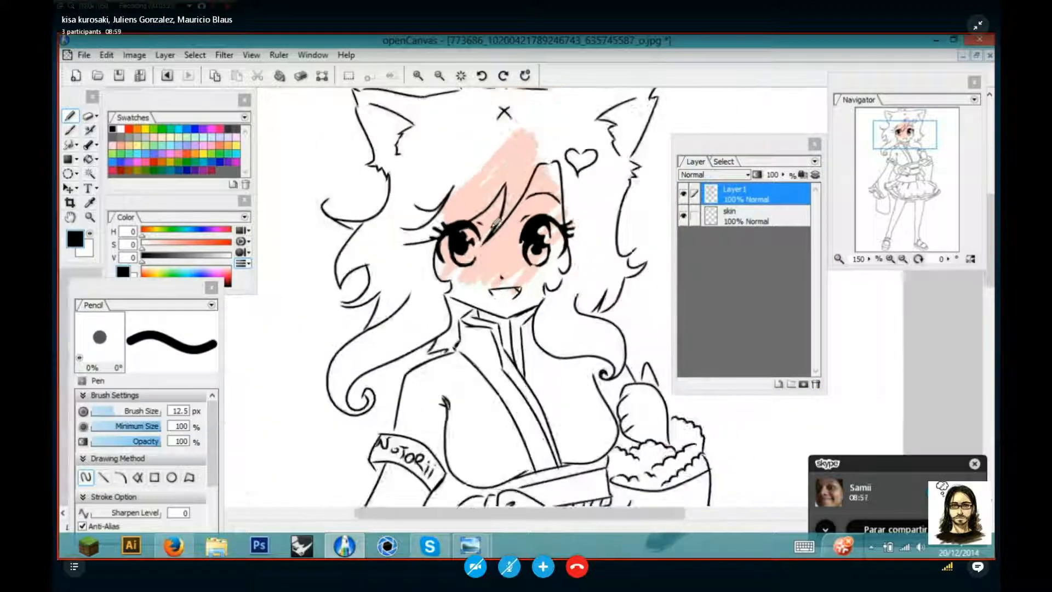
scroll(495, 223, "up", 2)
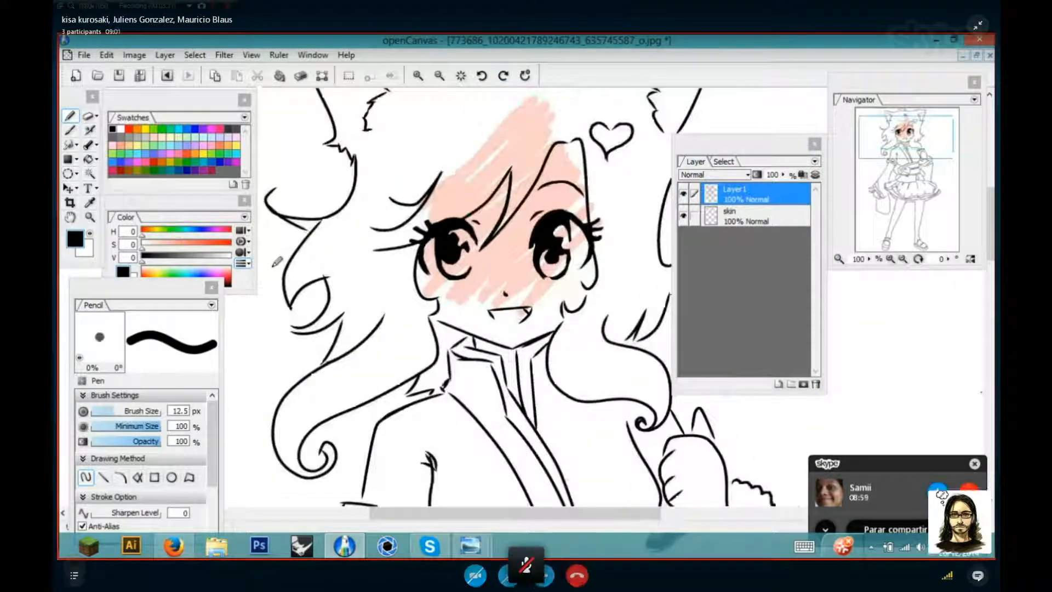
scroll(559, 286, "down", 1)
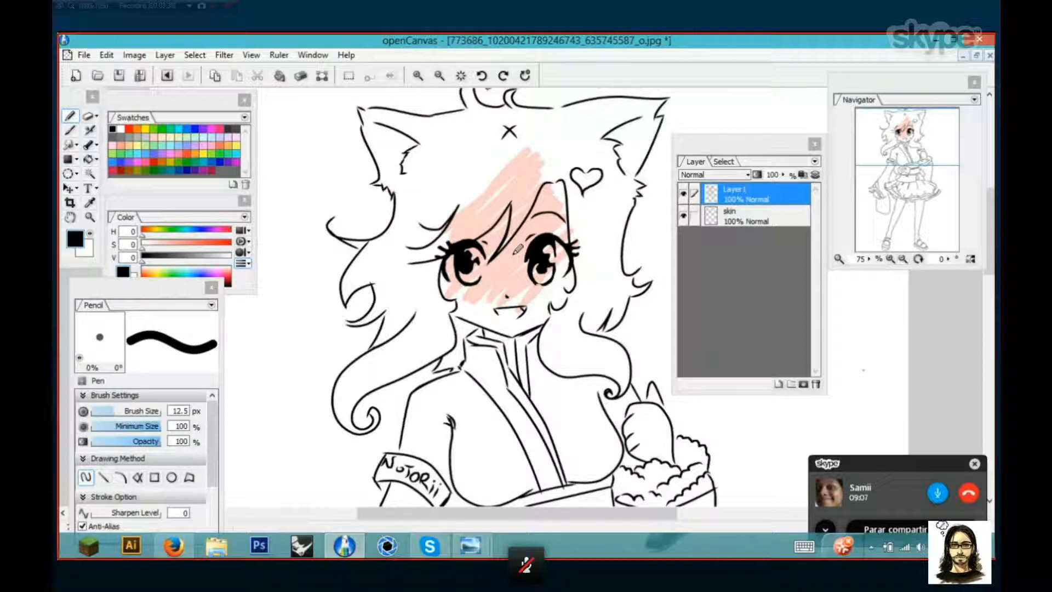
left_click(107, 58)
left_click(108, 57)
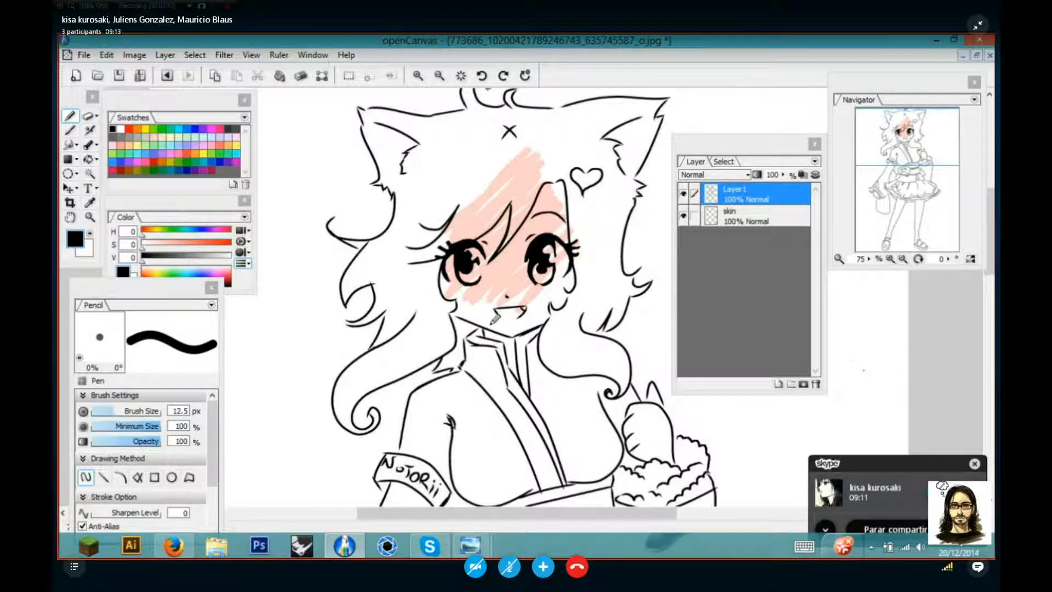
left_click(509, 566)
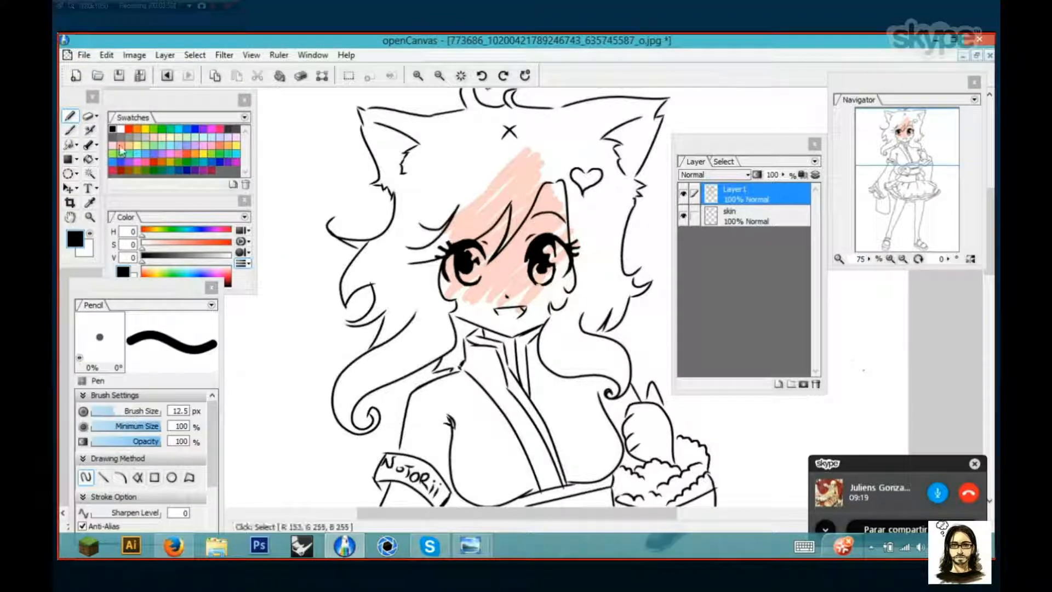
Paint over the face and neck on the skin layer using a 105.6 px Pencil in light peach (H 29, S 20, V 100)
left_click(113, 145)
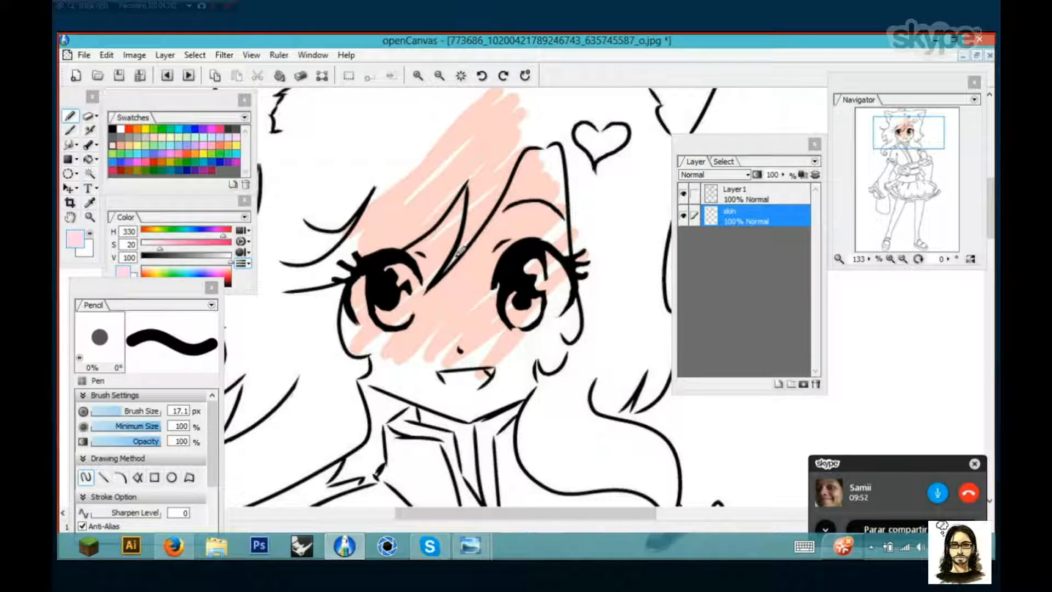
scroll(459, 249, "down", 3)
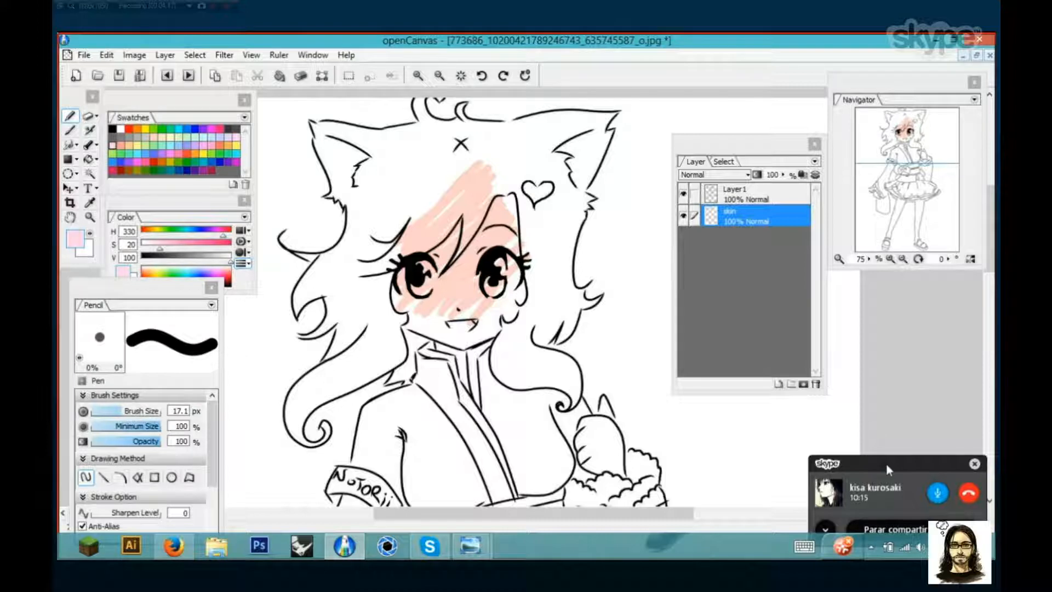
left_click_drag(886, 463, 886, 421)
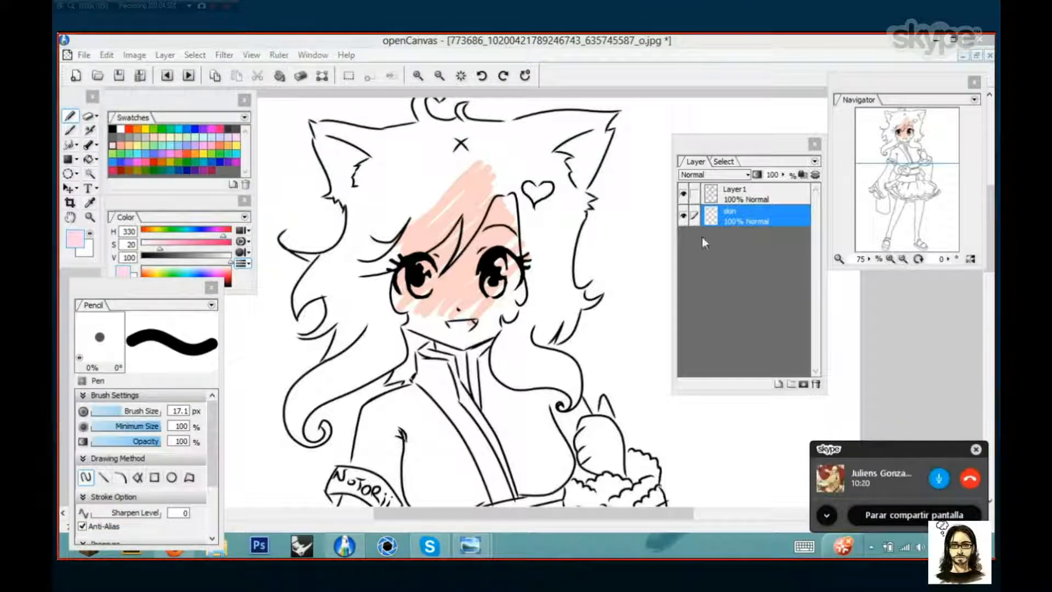
left_click(768, 222)
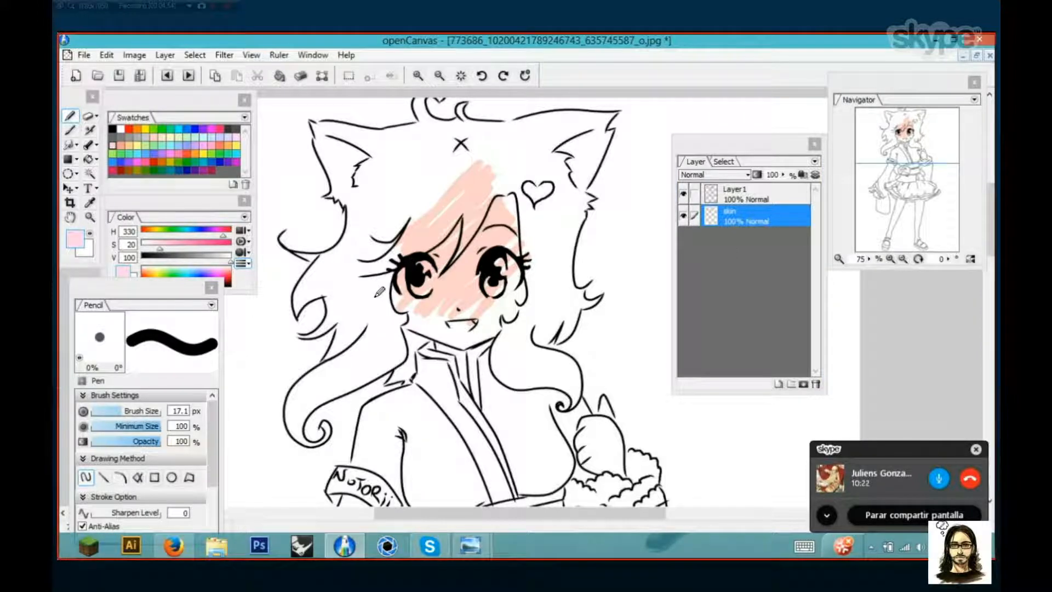
scroll(378, 295, "up", 2)
left_click_drag(376, 295, 288, 240)
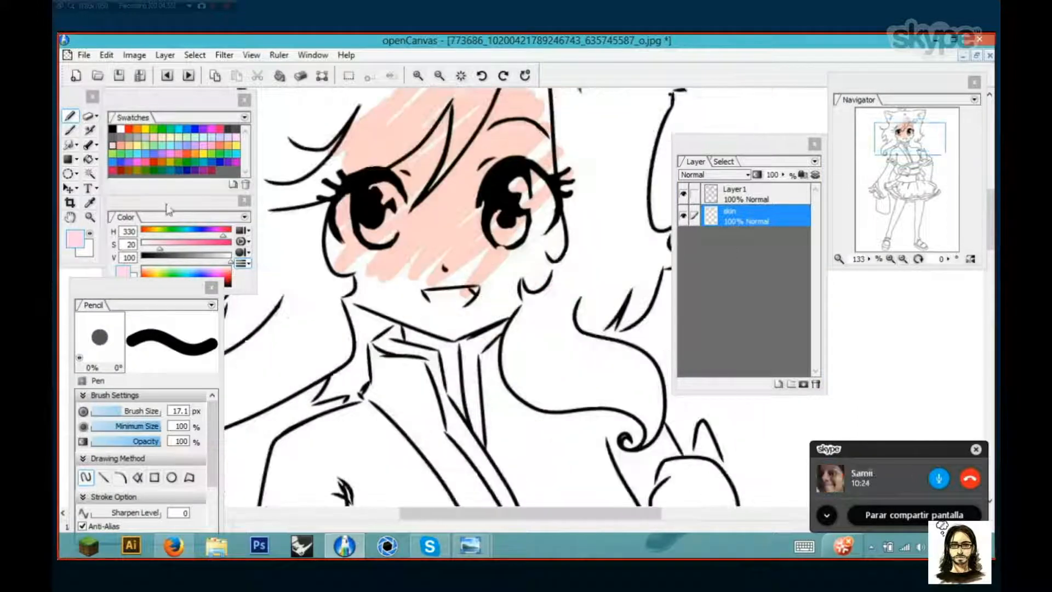
left_click(162, 137)
left_click_drag(121, 410, 154, 413)
scroll(468, 133, "down", 2)
mouse_move(468, 132)
left_mouse_down()
mouse_move(459, 152)
mouse_move(497, 123)
mouse_move(511, 135)
mouse_move(515, 207)
mouse_move(482, 236)
mouse_move(428, 236)
mouse_move(470, 195)
mouse_move(502, 117)
mouse_move(511, 137)
mouse_move(504, 113)
mouse_move(526, 178)
mouse_move(452, 143)
mouse_move(393, 192)
mouse_move(471, 271)
mouse_move(477, 296)
mouse_move(480, 262)
left_mouse_up()
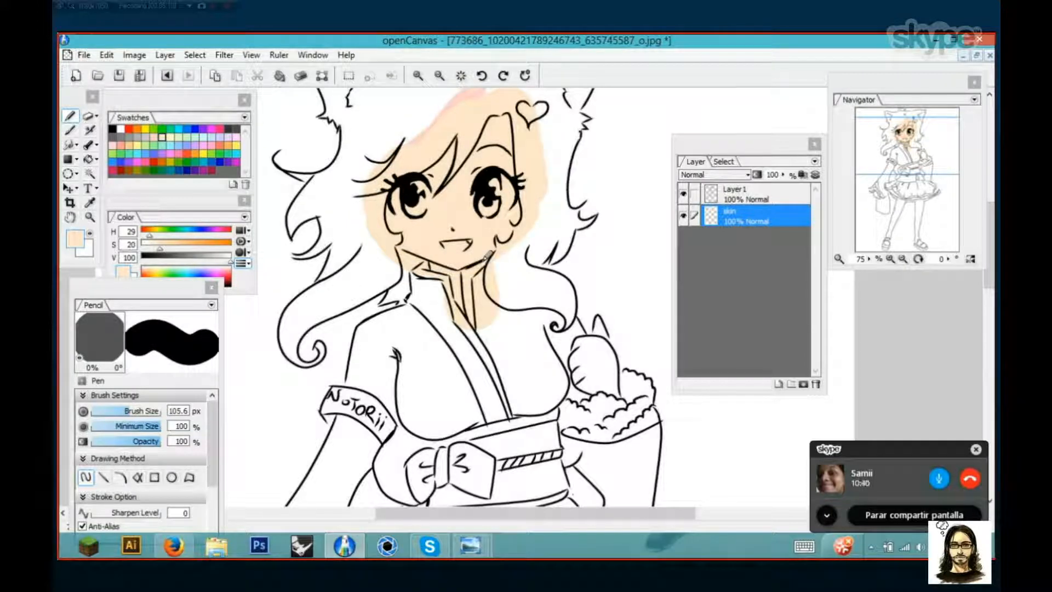
Fill the raised hand and thumb above the basket with peach on the skin layer using a 14.0 px Pencil
scroll(487, 256, "down", 2)
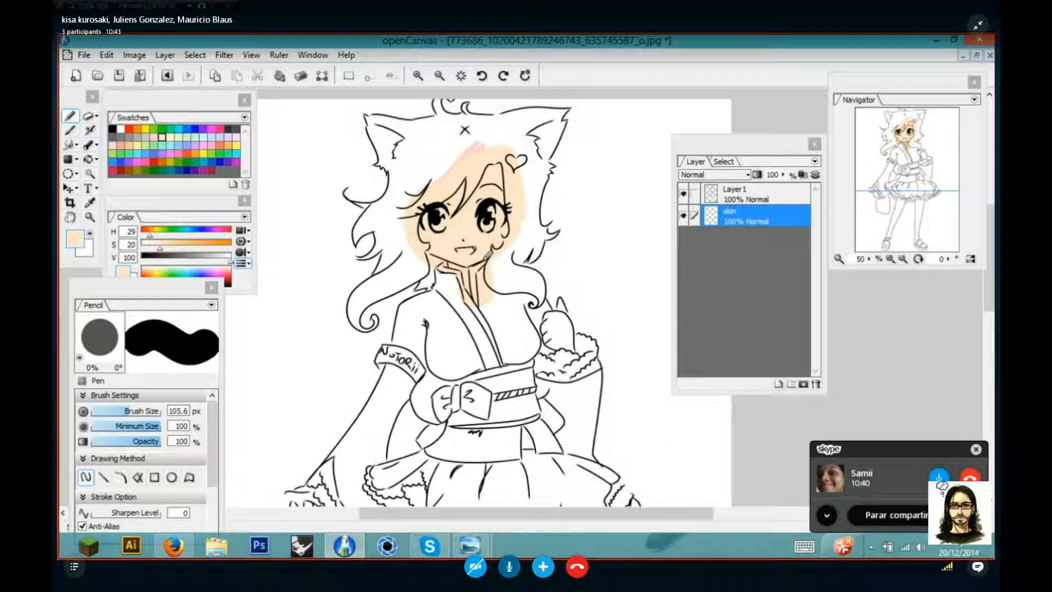
left_click(510, 567)
left_click_drag(559, 323, 501, 224)
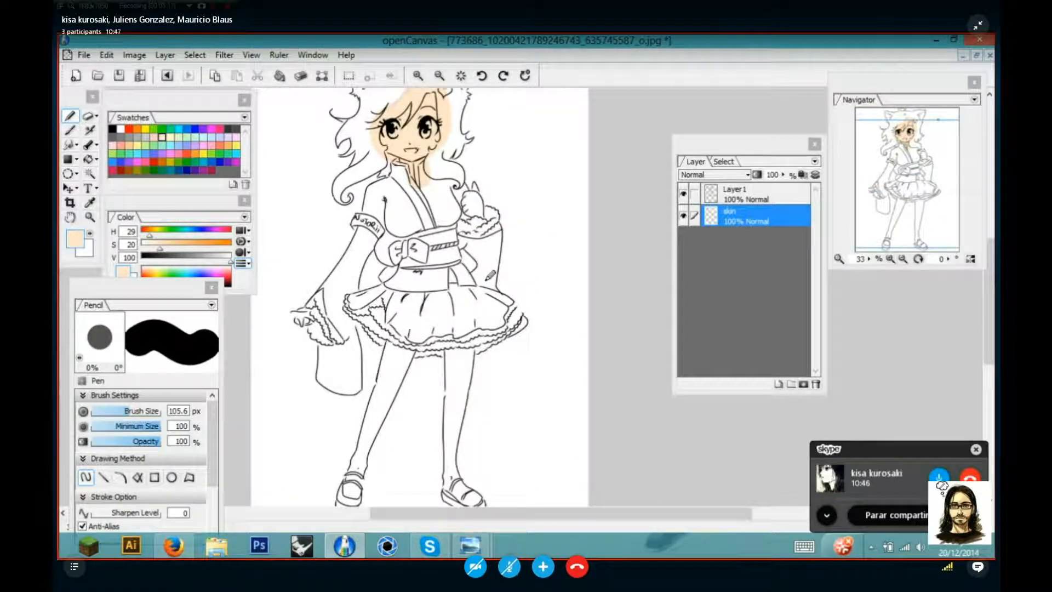
scroll(491, 275, "up", 1)
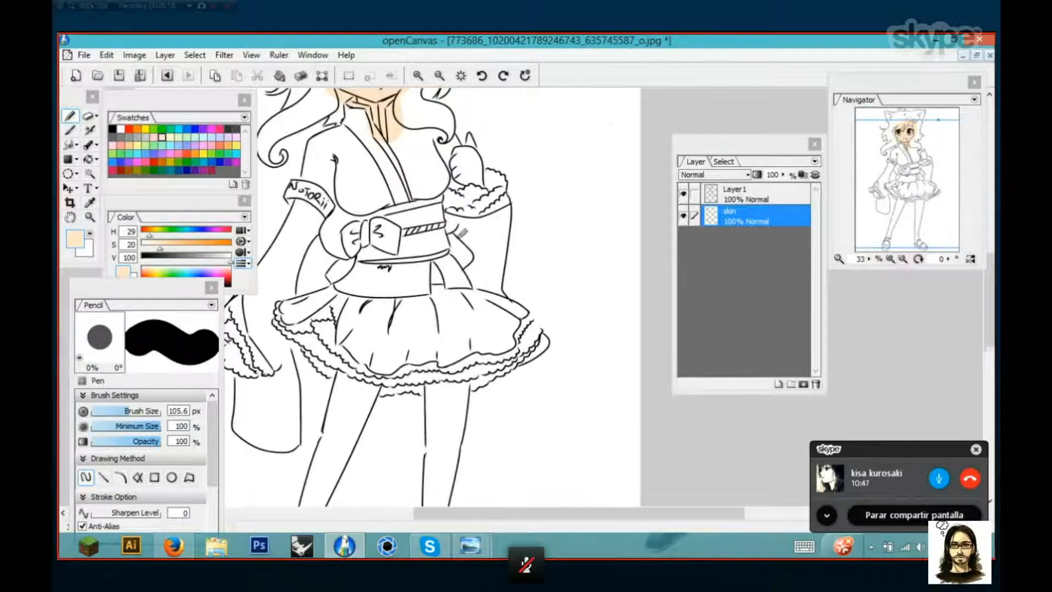
scroll(483, 288, "up", 3)
scroll(476, 284, "up", 1)
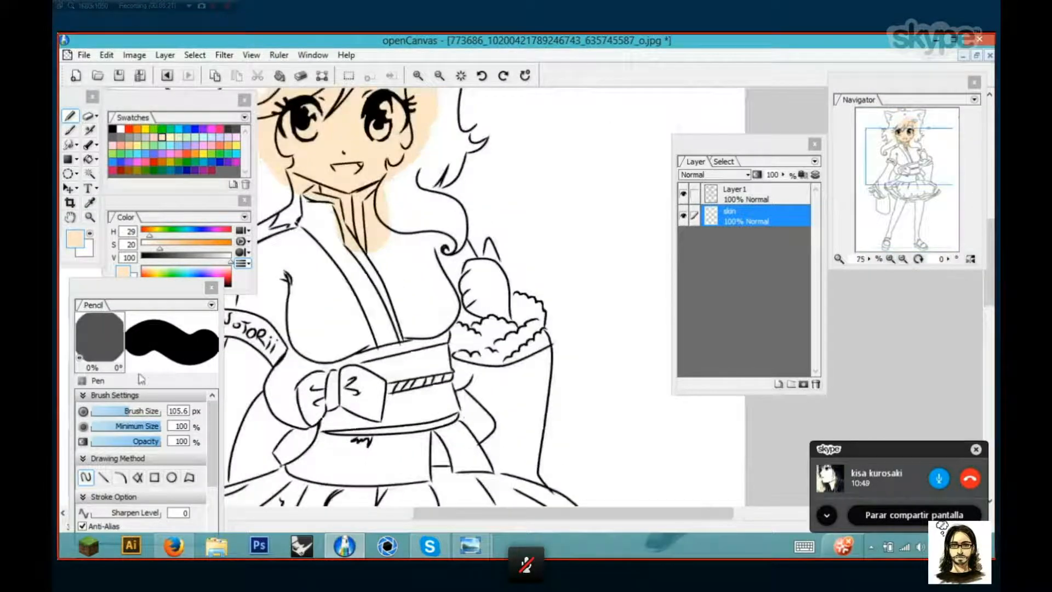
left_click_drag(121, 413, 116, 413)
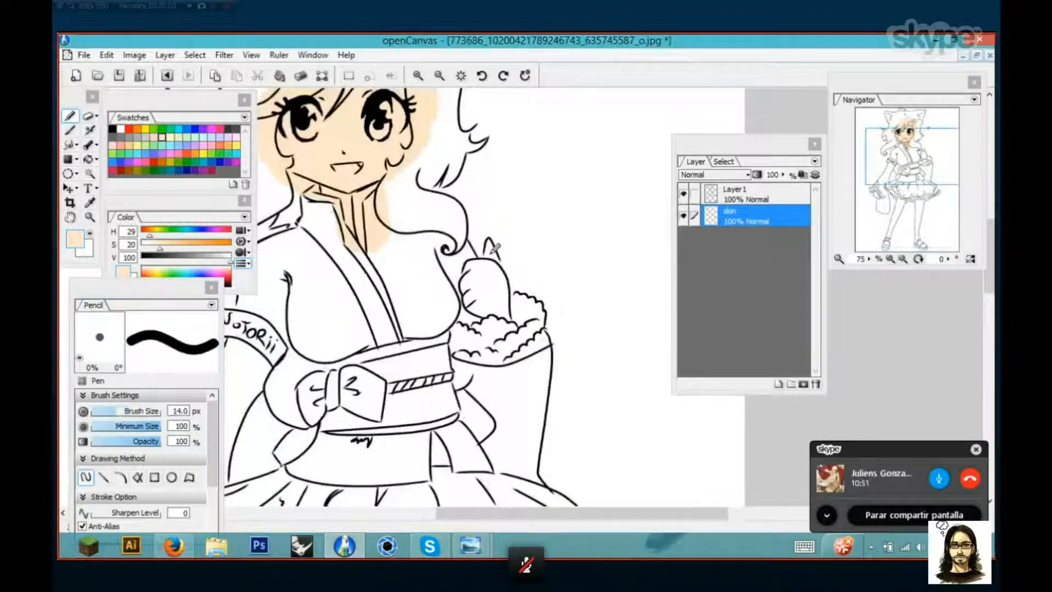
scroll(494, 251, "up", 2)
scroll(493, 216, "up", 2)
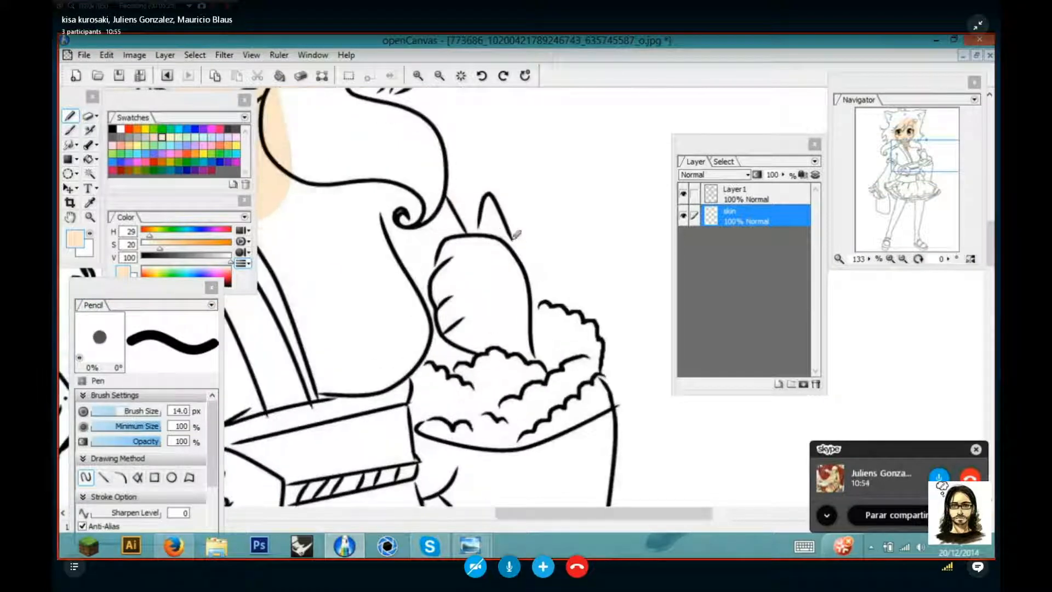
mouse_move(490, 229)
left_mouse_down()
mouse_move(490, 191)
mouse_move(521, 265)
mouse_move(537, 390)
mouse_move(514, 259)
mouse_move(505, 275)
mouse_move(456, 245)
mouse_move(433, 263)
mouse_move(449, 249)
mouse_move(444, 310)
mouse_move(473, 329)
mouse_move(443, 299)
mouse_move(459, 347)
mouse_move(427, 319)
mouse_move(447, 353)
mouse_move(427, 343)
mouse_move(444, 329)
mouse_move(460, 278)
mouse_move(482, 344)
mouse_move(466, 275)
mouse_move(500, 370)
mouse_move(494, 304)
mouse_move(510, 387)
mouse_move(454, 368)
mouse_move(469, 382)
mouse_move(432, 352)
mouse_move(448, 333)
left_mouse_up()
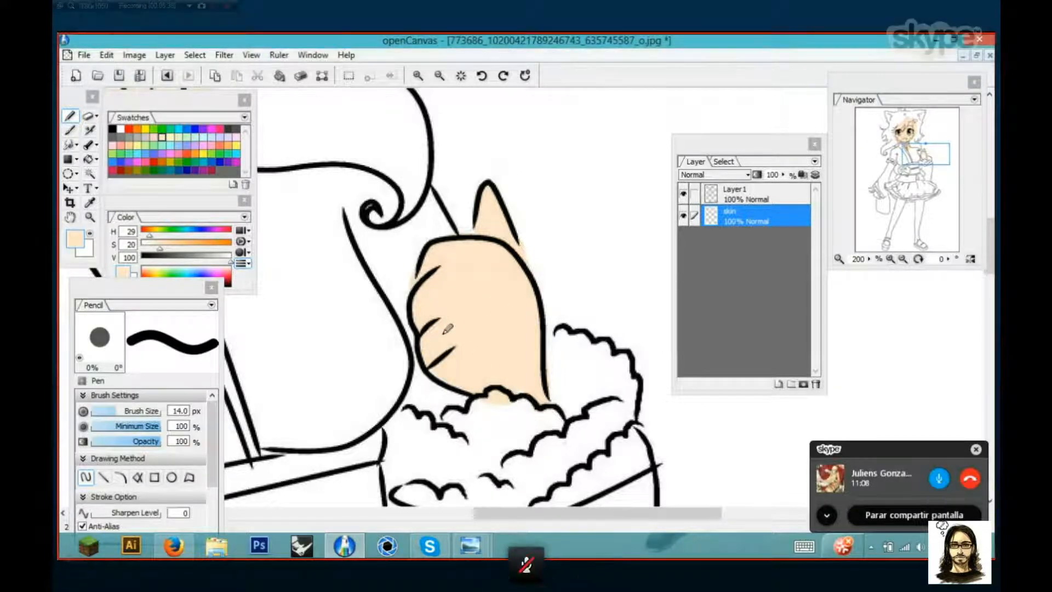
Cover the leftover pink strokes above the forehead with peach using the 14.0 px Pencil
scroll(444, 333, "down", 3)
left_click_drag(284, 297, 442, 355)
scroll(443, 355, "down", 1)
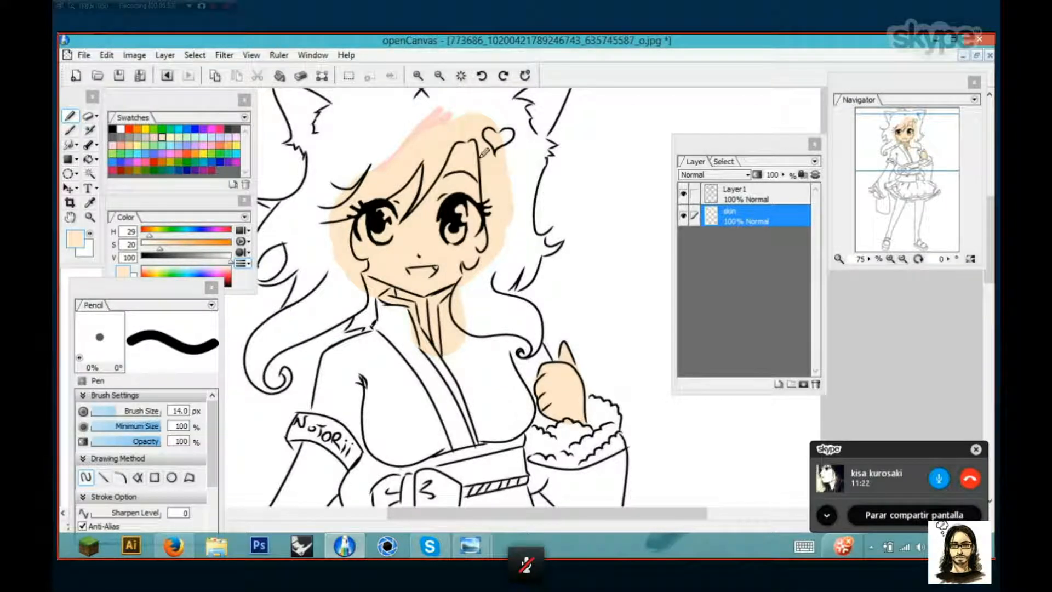
mouse_move(438, 128)
left_mouse_down()
mouse_move(447, 107)
mouse_move(414, 135)
mouse_move(433, 120)
mouse_move(385, 189)
mouse_move(420, 166)
left_mouse_up()
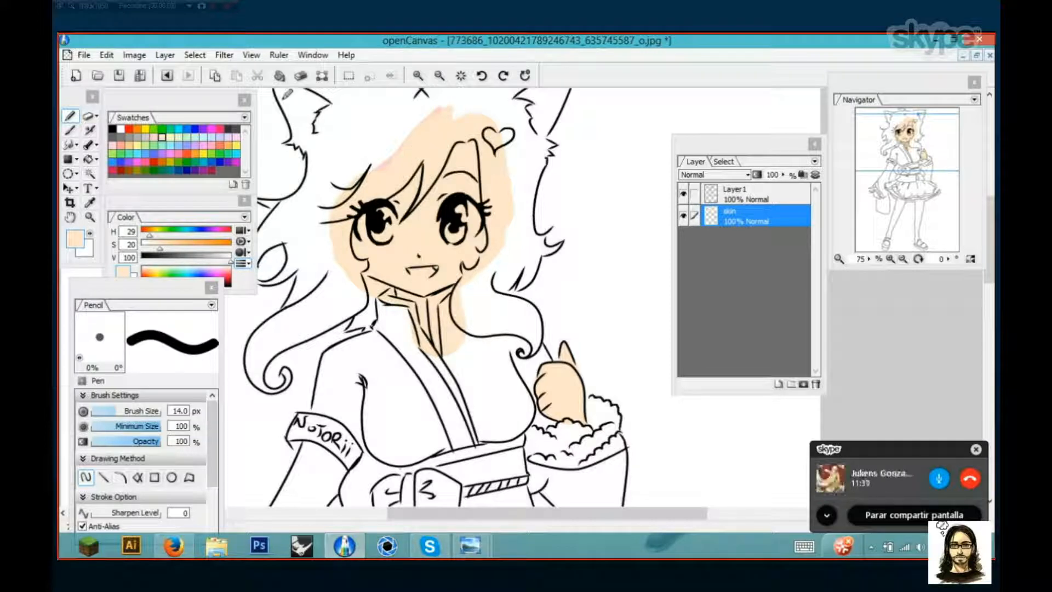
Shift the skin layer's hue by 9 with the Hue/Saturation adjustment, leaving saturation and lightness at 0
left_click(206, 55)
mouse_move(224, 56)
mouse_move(278, 94)
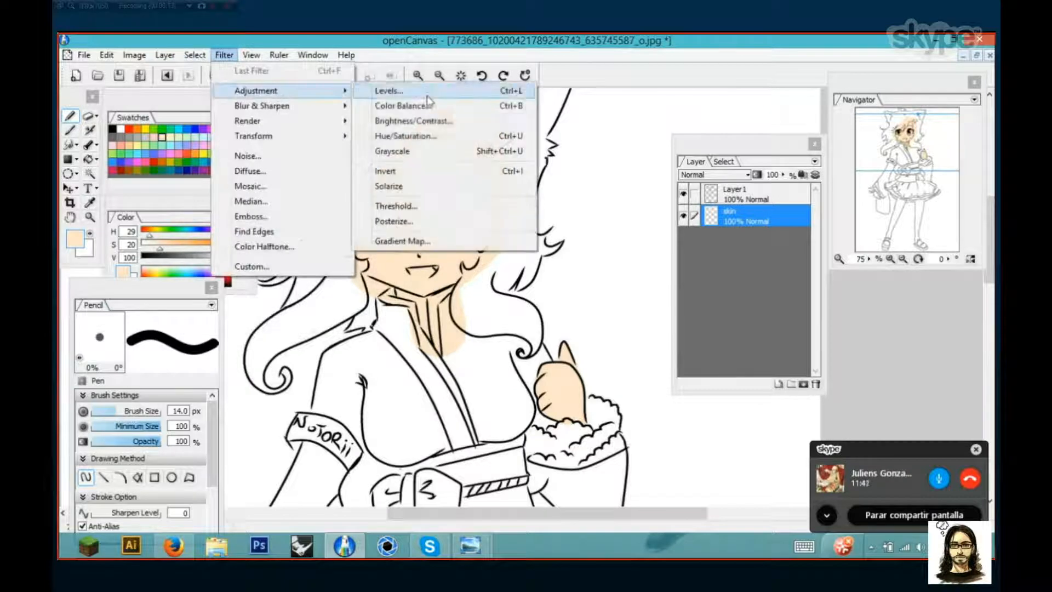
key("Escape")
key("Escape")
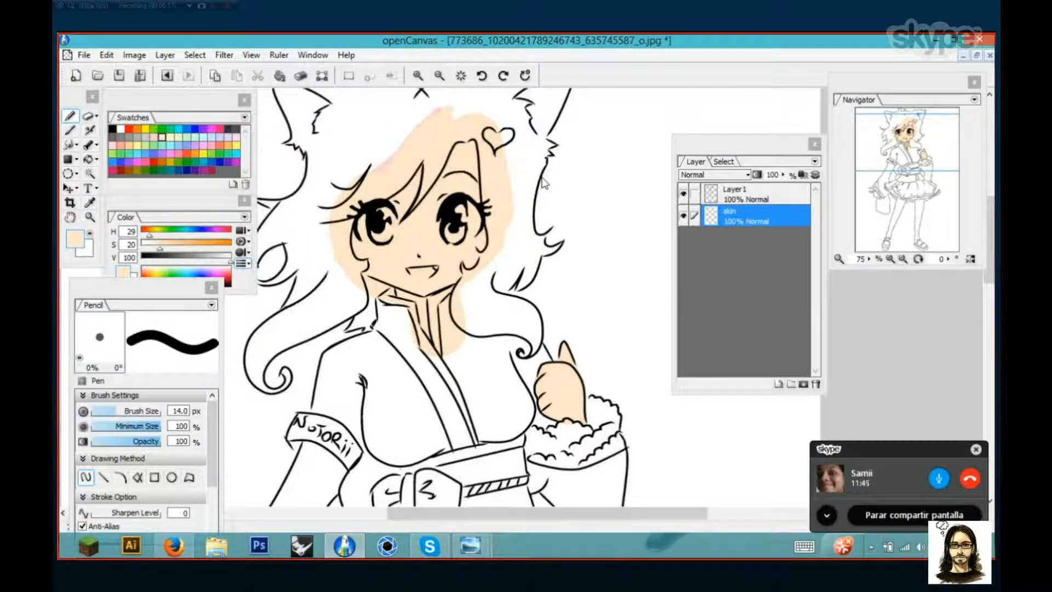
left_click_drag(513, 226, 656, 216)
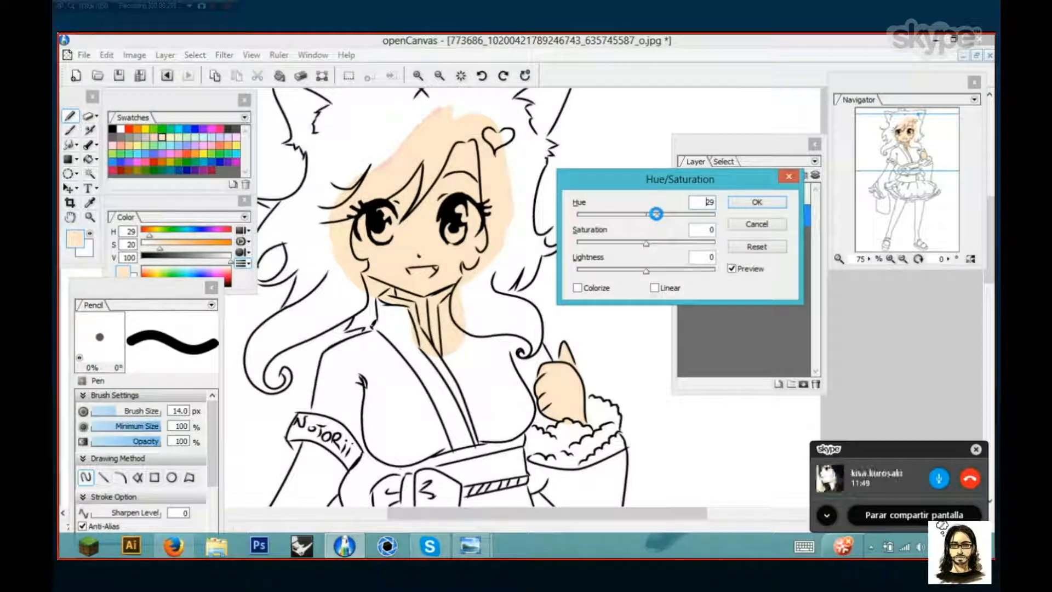
left_click_drag(656, 215, 653, 215)
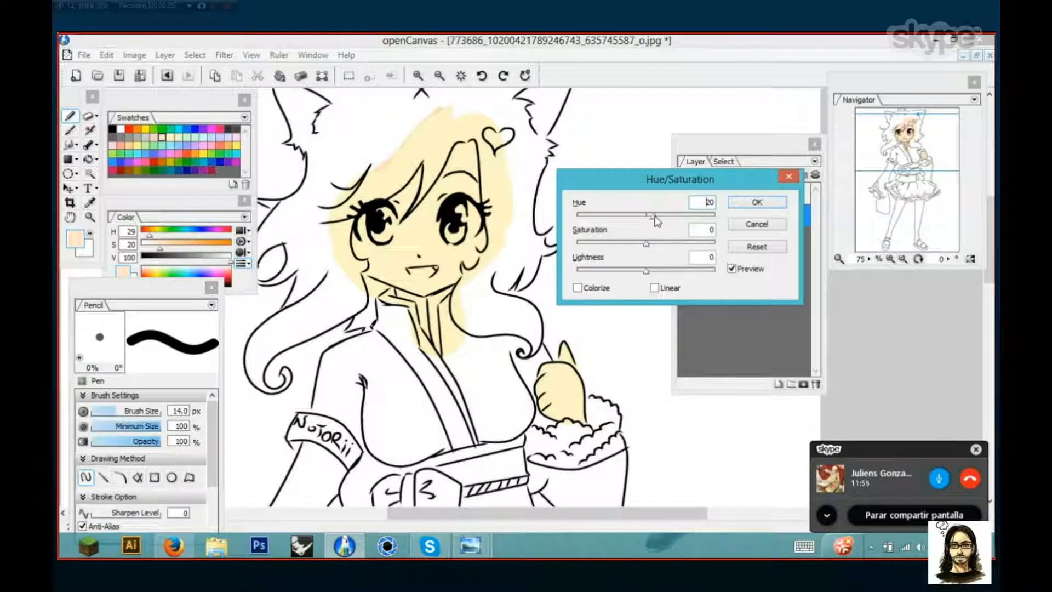
left_click_drag(652, 215, 652, 216)
left_click_drag(648, 216, 651, 222)
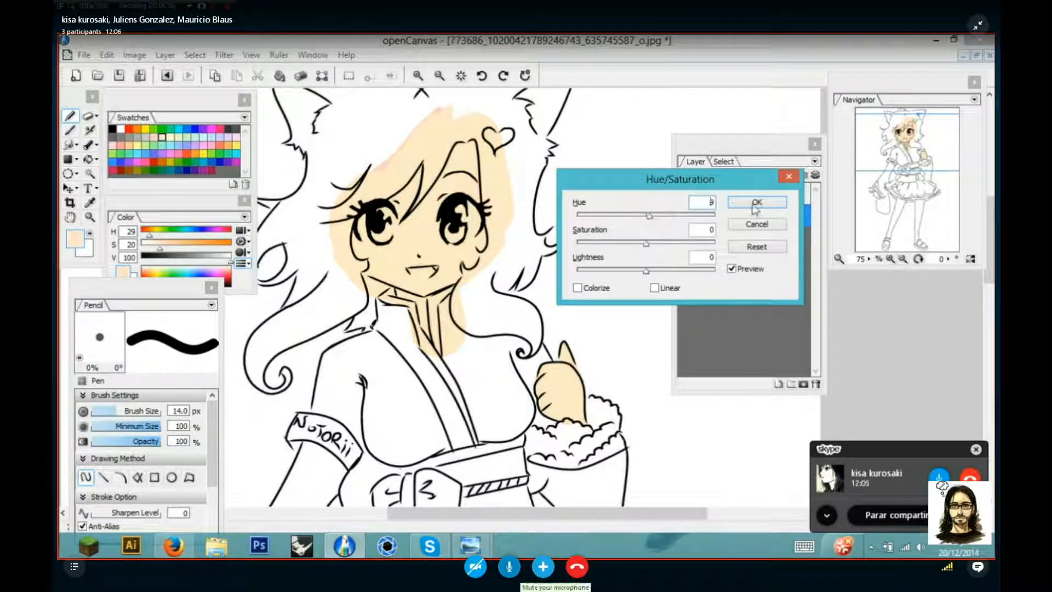
left_click(756, 203)
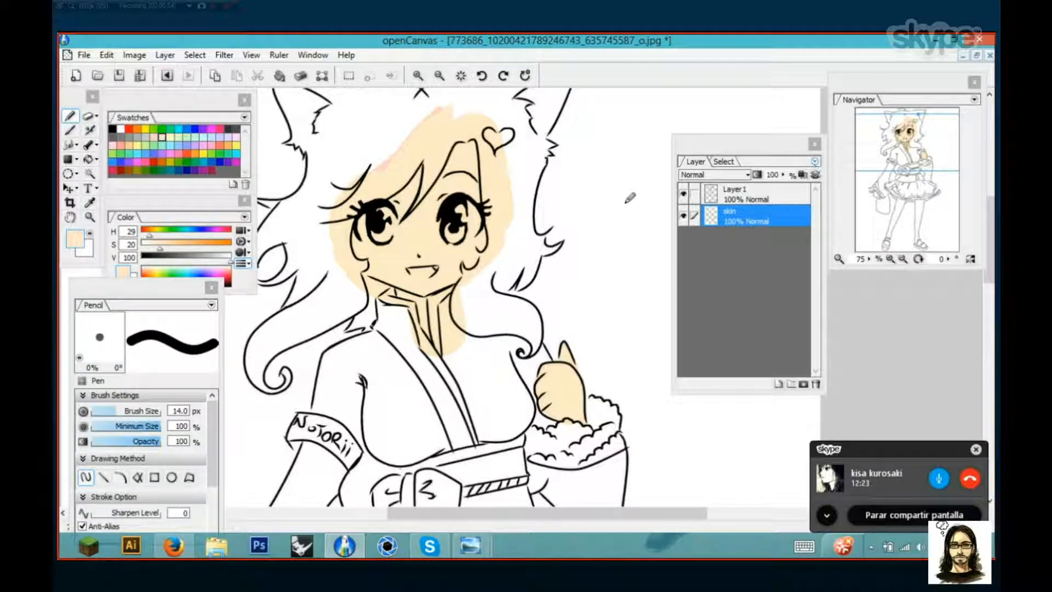
Move the layer window clear of the navigator and duplicate the skin layer
left_click(814, 162)
left_click(813, 162)
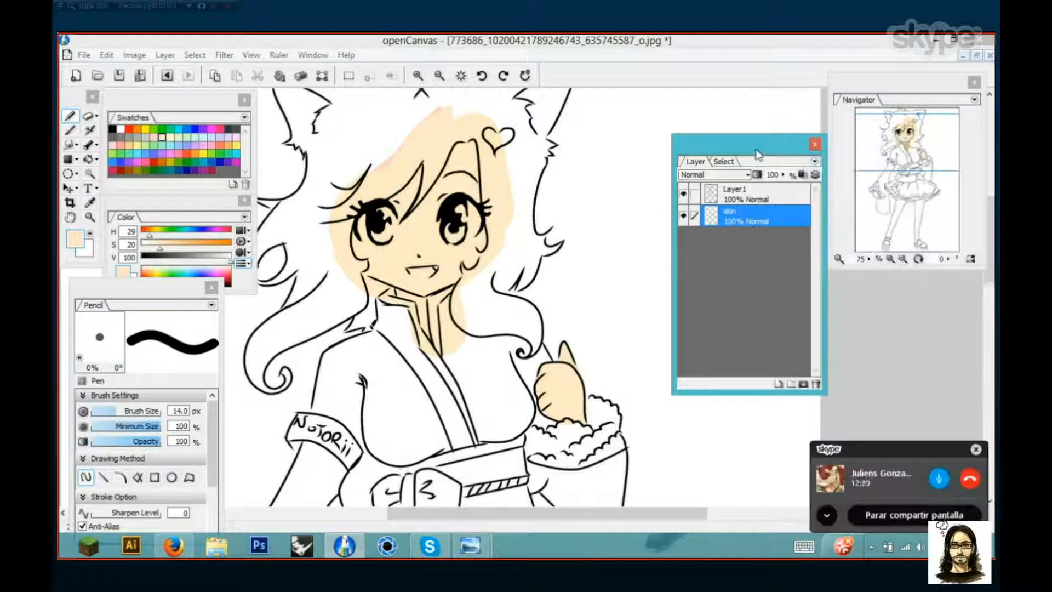
left_click_drag(812, 162, 772, 148)
left_click(773, 148)
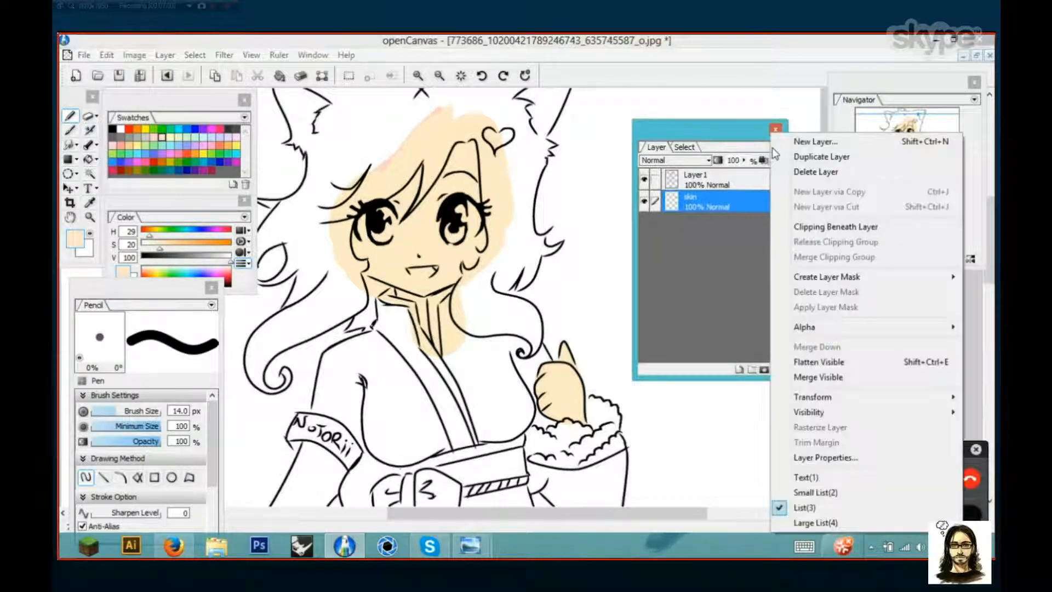
left_click(821, 160)
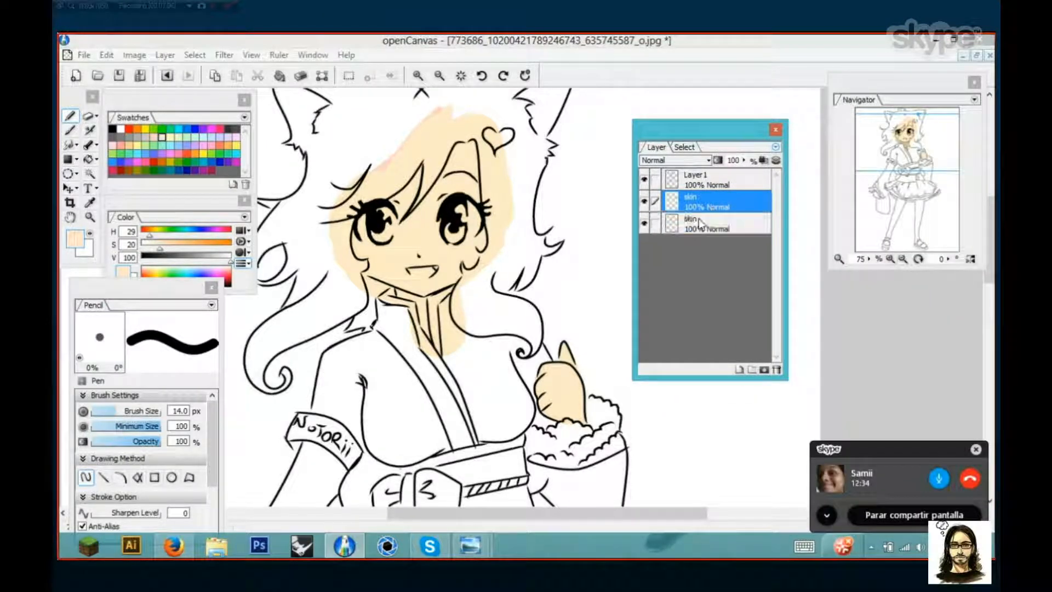
Clip the upper skin layer to the skin layer directly beneath it
left_click(711, 206)
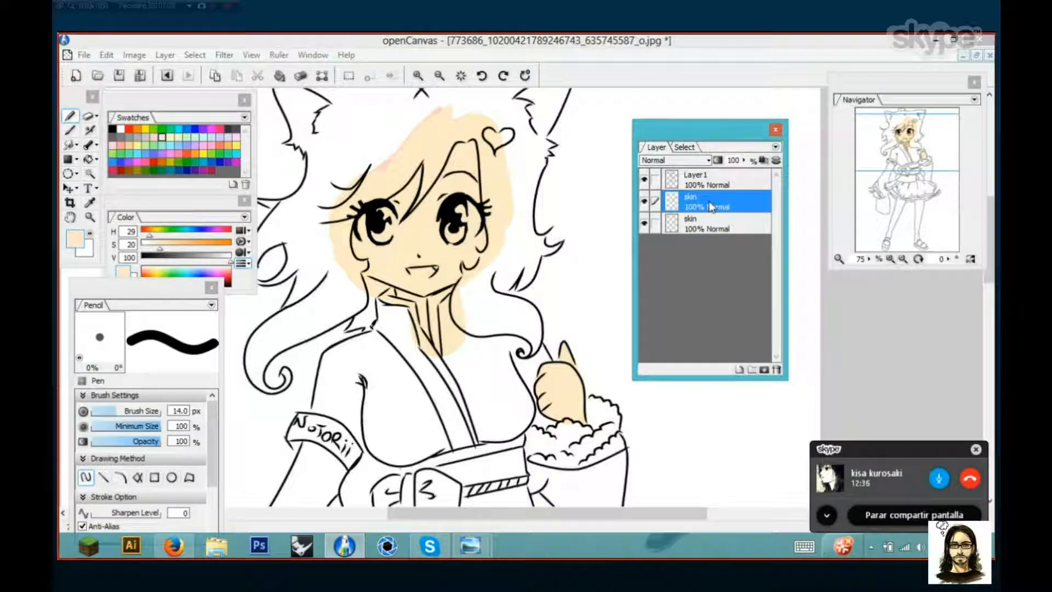
left_click(712, 221)
left_click(712, 210)
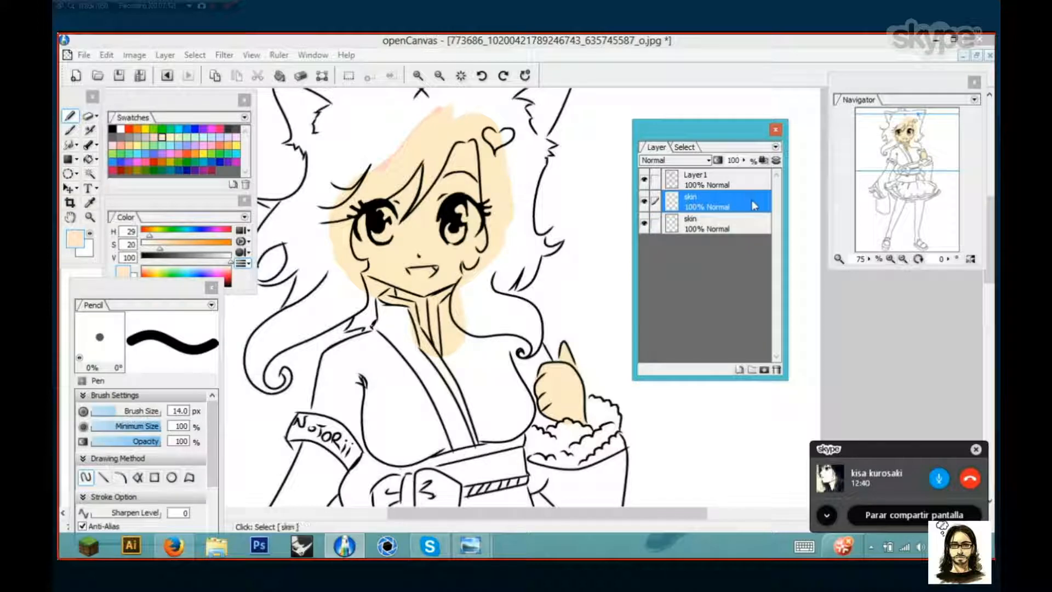
left_click(763, 161)
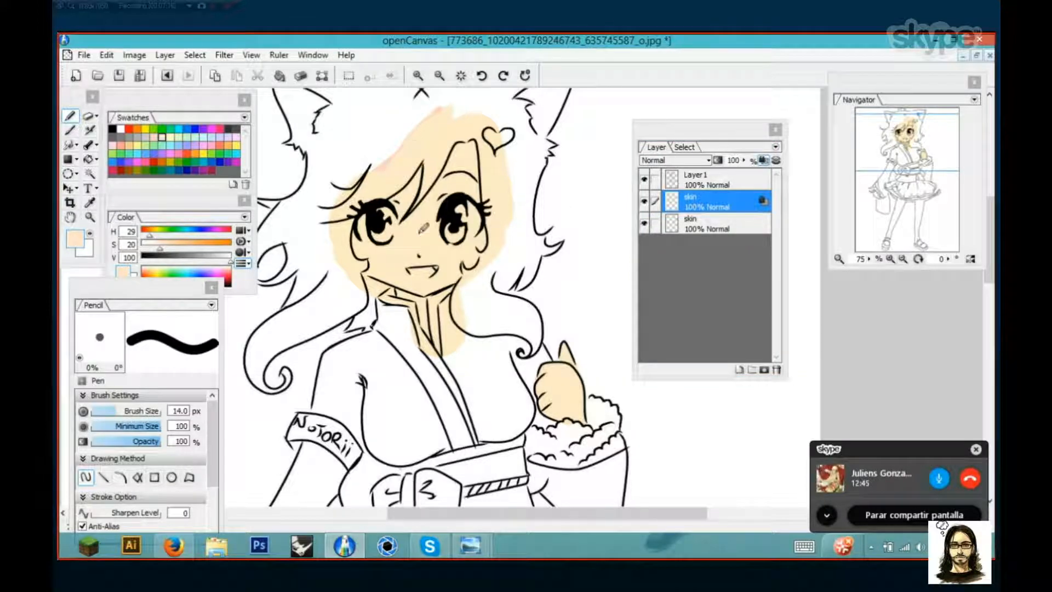
Set the drawing color to light pink (H 0) and the Pencil's brush size to 8.6 px
left_click(154, 137)
left_click(70, 131)
left_click(72, 116)
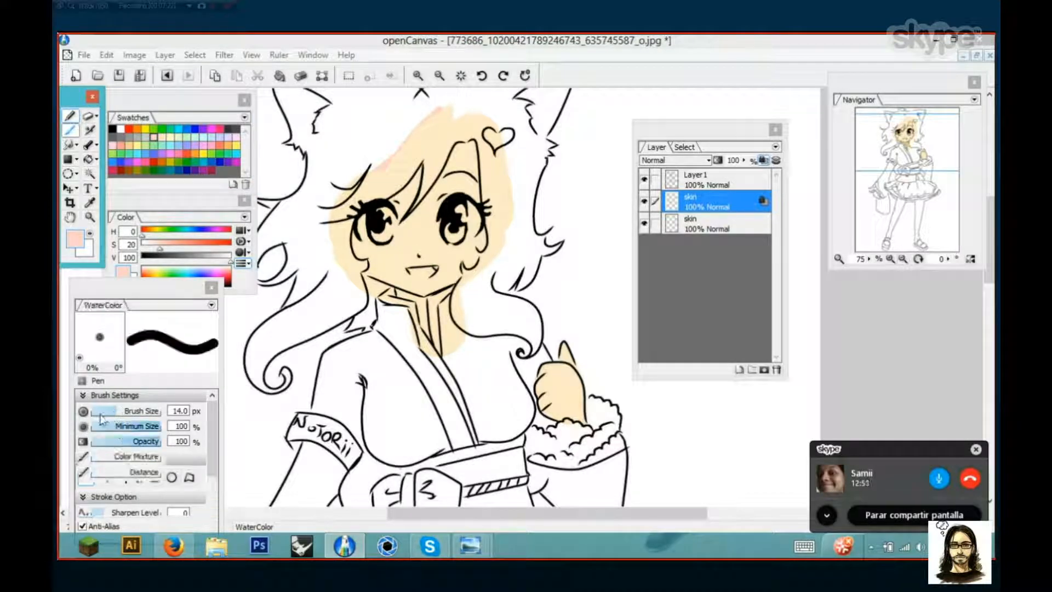
left_click(106, 413)
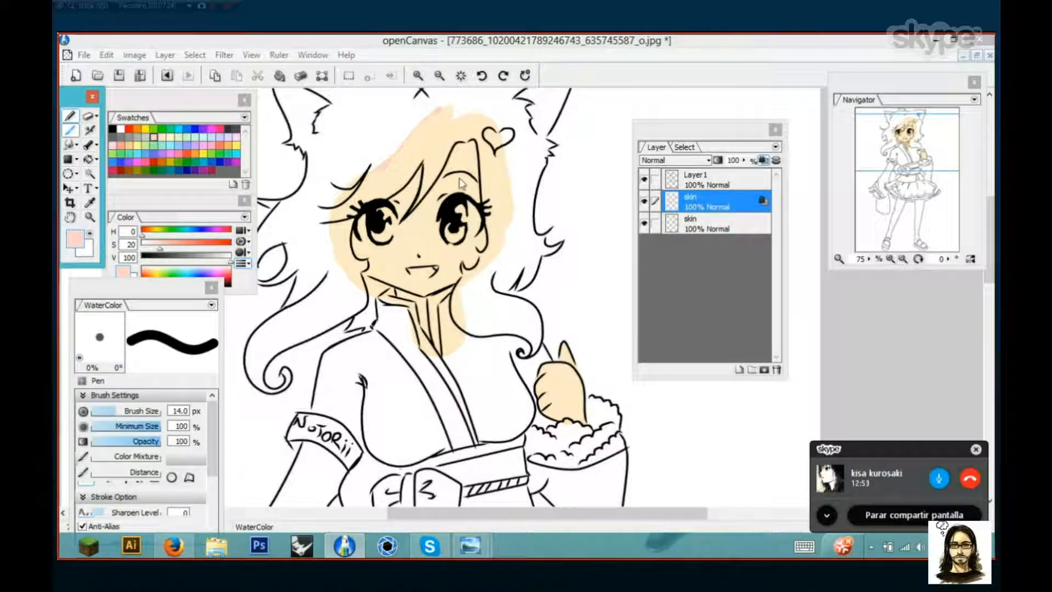
left_click(498, 160)
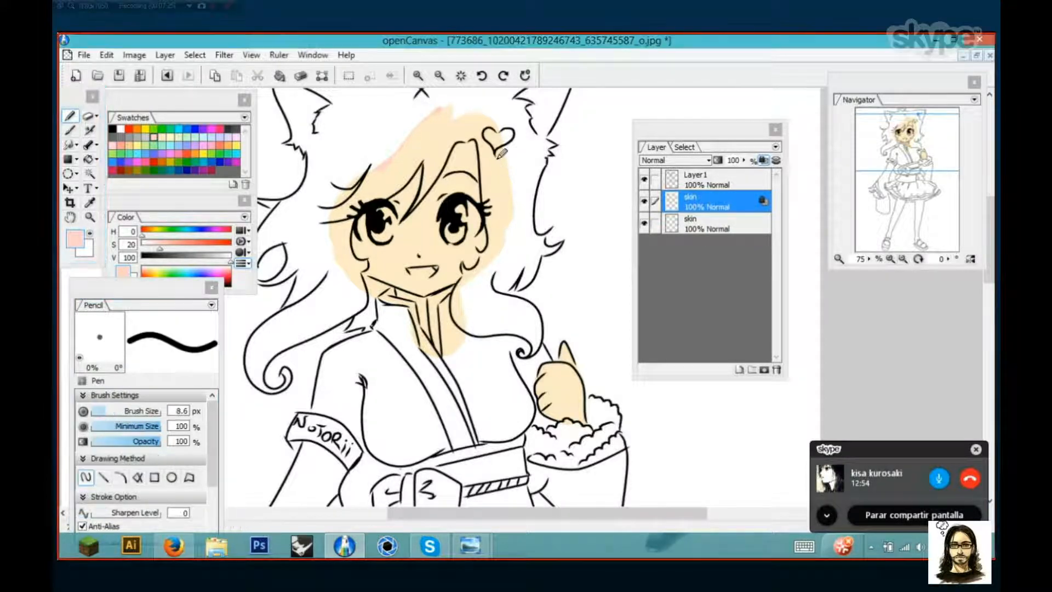
Try light pink Pencil strokes along both edges of the face on the clipped skin layer
mouse_move(520, 161)
left_mouse_down()
mouse_move(470, 219)
mouse_move(475, 124)
mouse_move(510, 225)
mouse_move(427, 253)
mouse_move(385, 332)
left_mouse_up()
mouse_move(339, 180)
left_mouse_down()
mouse_move(371, 272)
mouse_move(351, 263)
left_mouse_up()
scroll(420, 252, "up", 2)
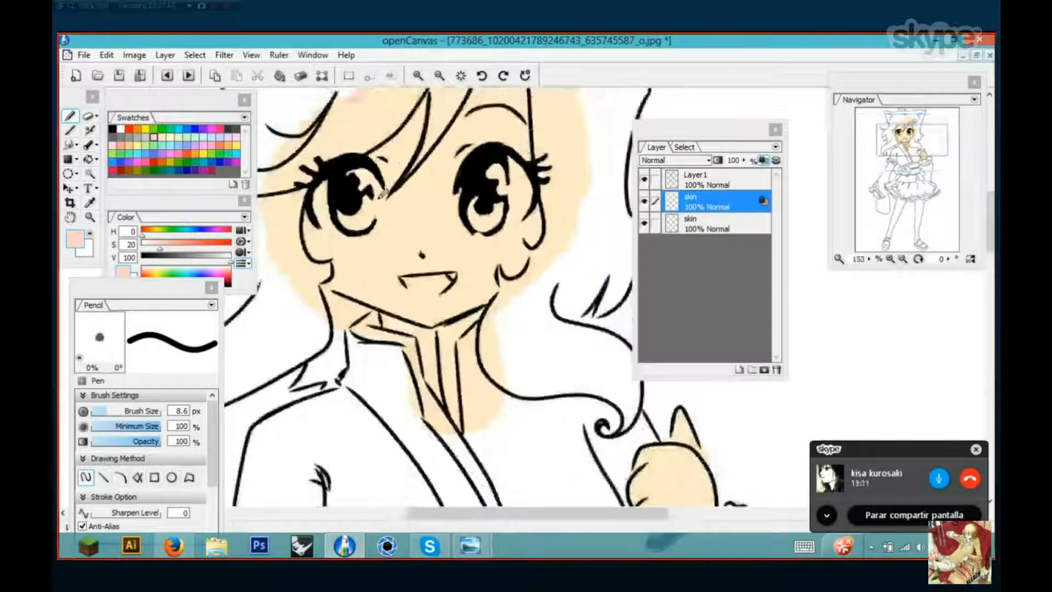
scroll(383, 193, "down", 1)
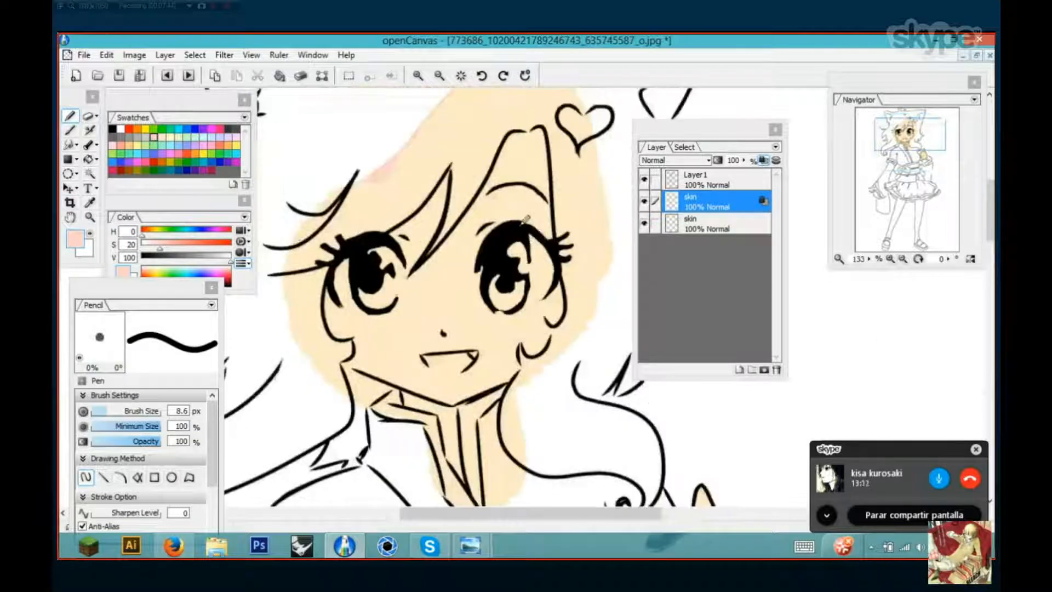
Set the clipped upper skin layer's blending mode to Multiply
left_click(709, 161)
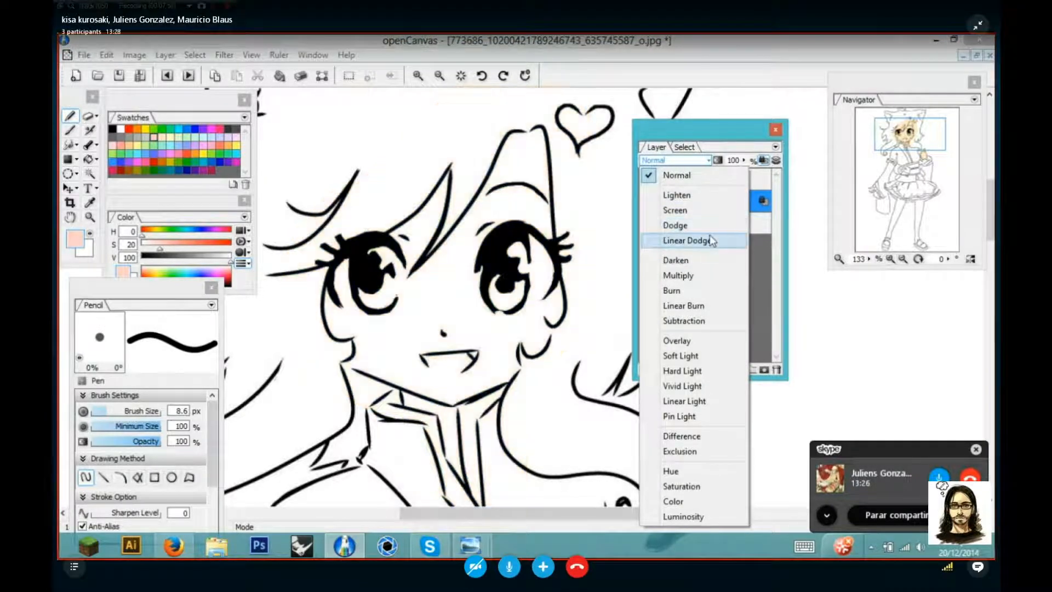
left_click(672, 276)
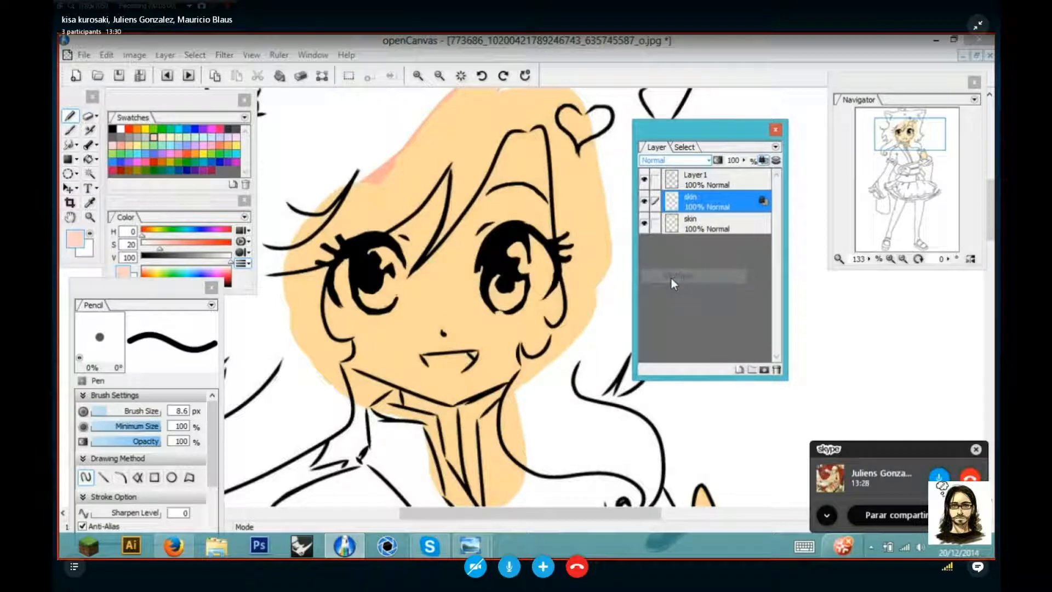
scroll(485, 330, "down", 1)
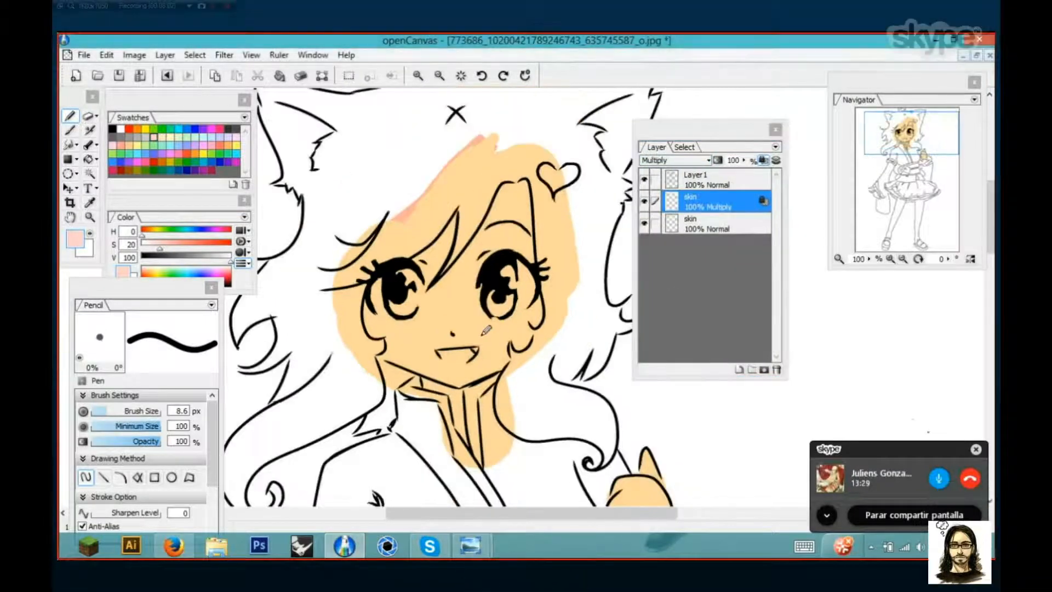
Toggle the Multiply skin layer's visibility to compare the skin with and without it, leaving the layer shown
left_click(644, 202)
left_click(644, 202)
left_click(645, 202)
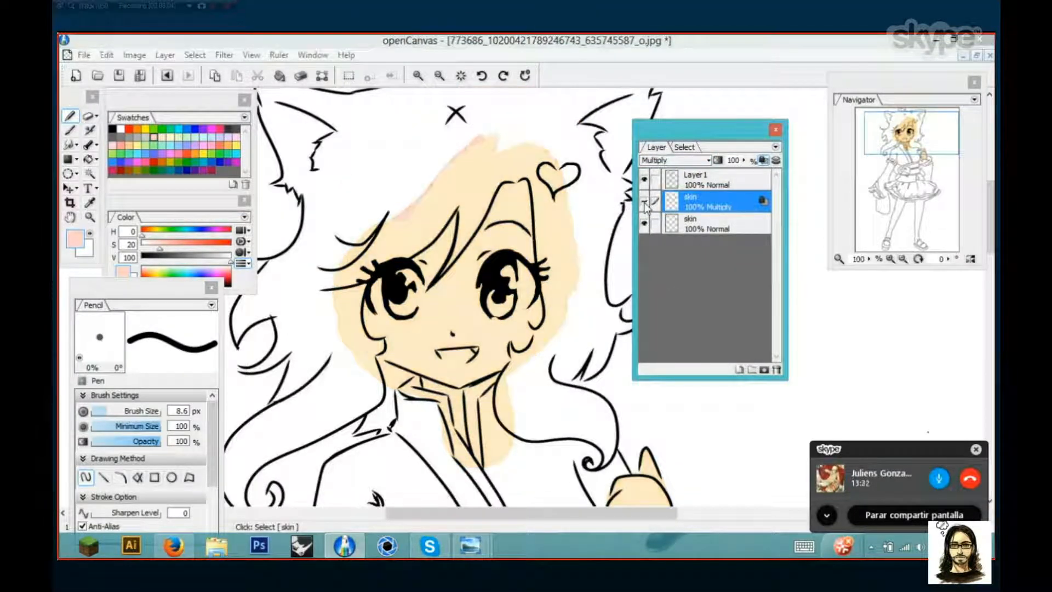
left_click(644, 202)
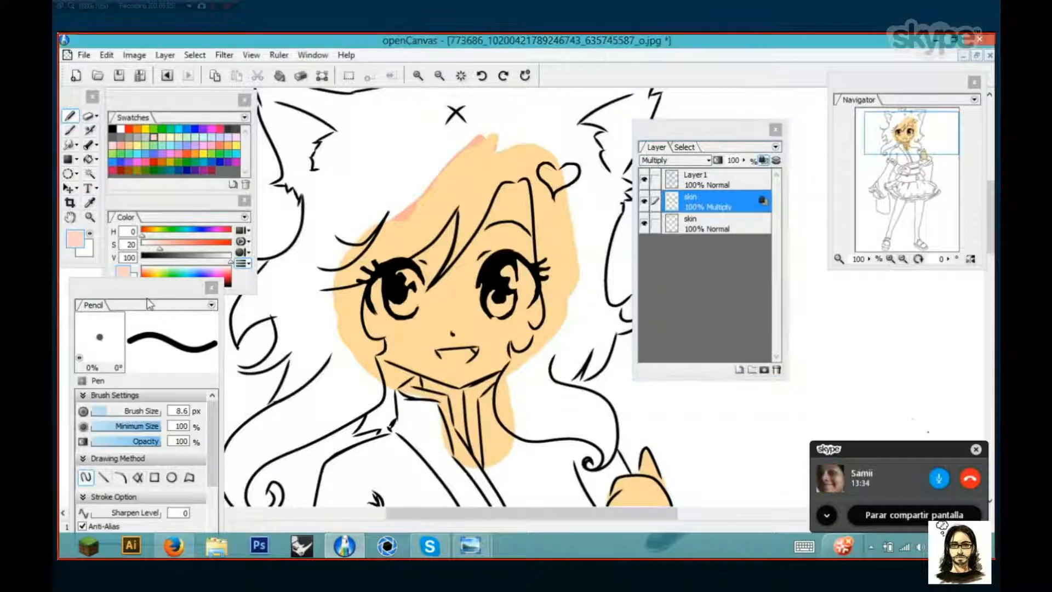
Make white the foreground color and fill the face area on the Multiply skin layer with Fill Figure
left_click(88, 159)
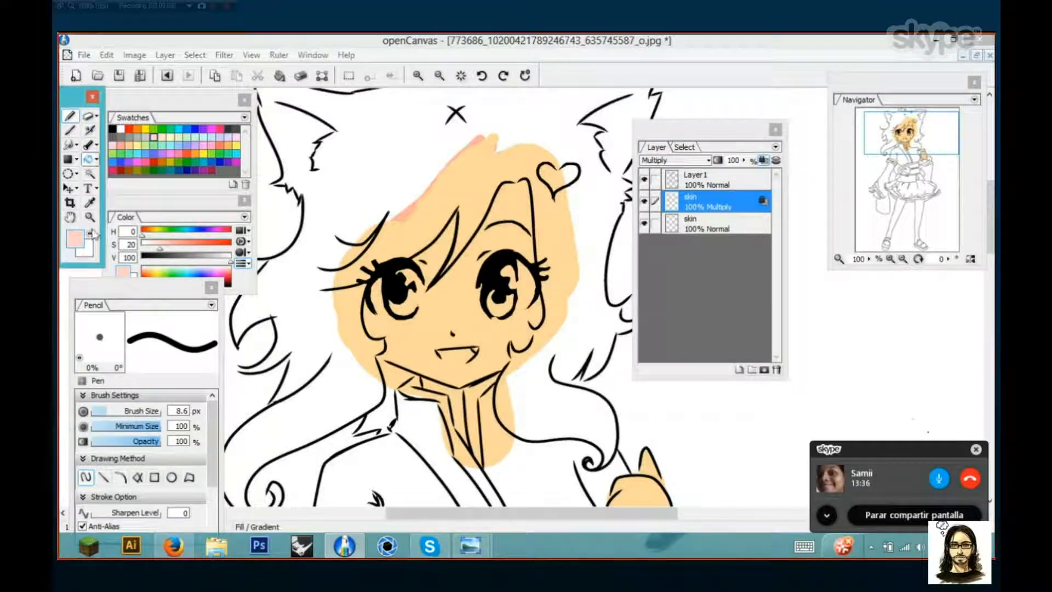
left_click(90, 234)
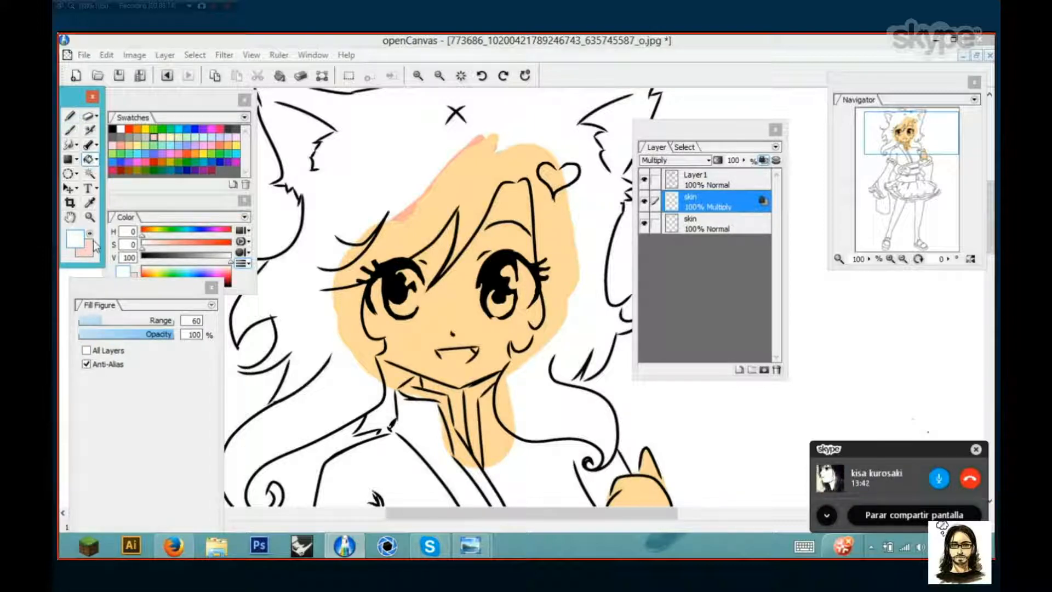
left_click(119, 302)
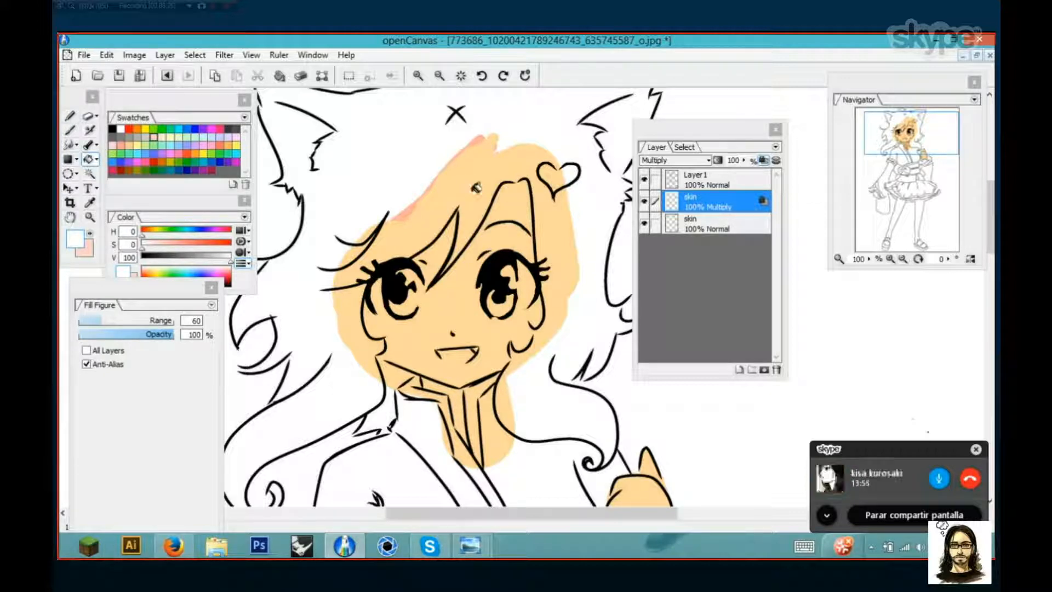
left_click(476, 188)
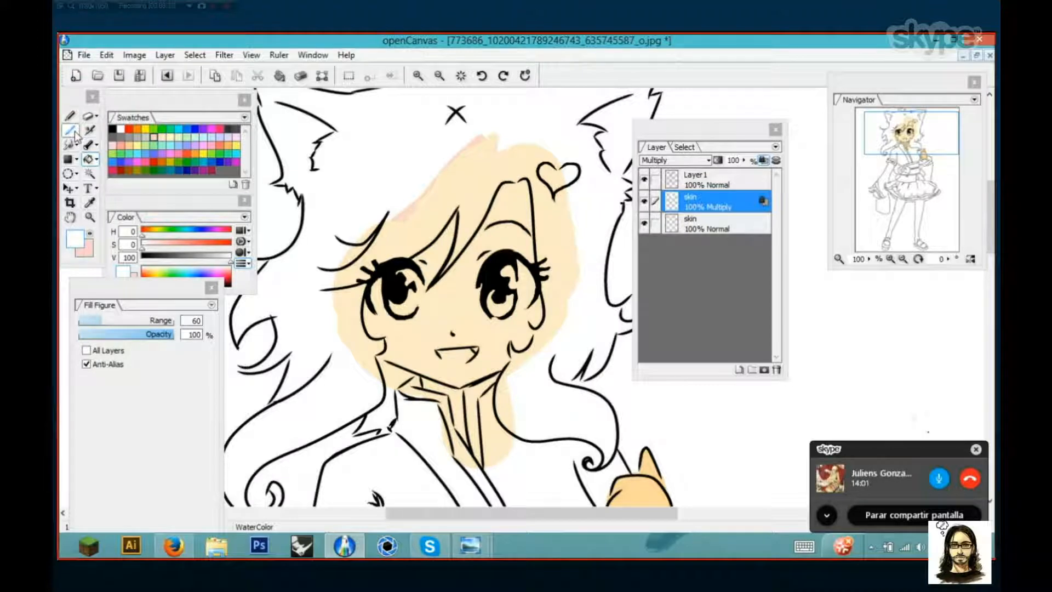
Sample the skin color from the forehead with the Multiply skin layer active, and choose the WaterColor brush
key("w")
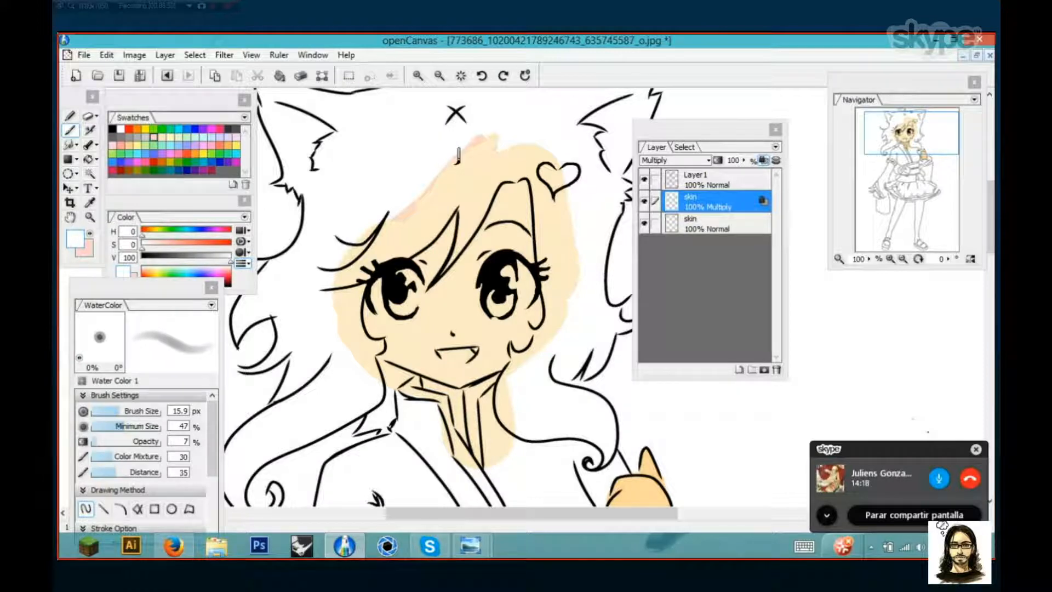
left_click(712, 223)
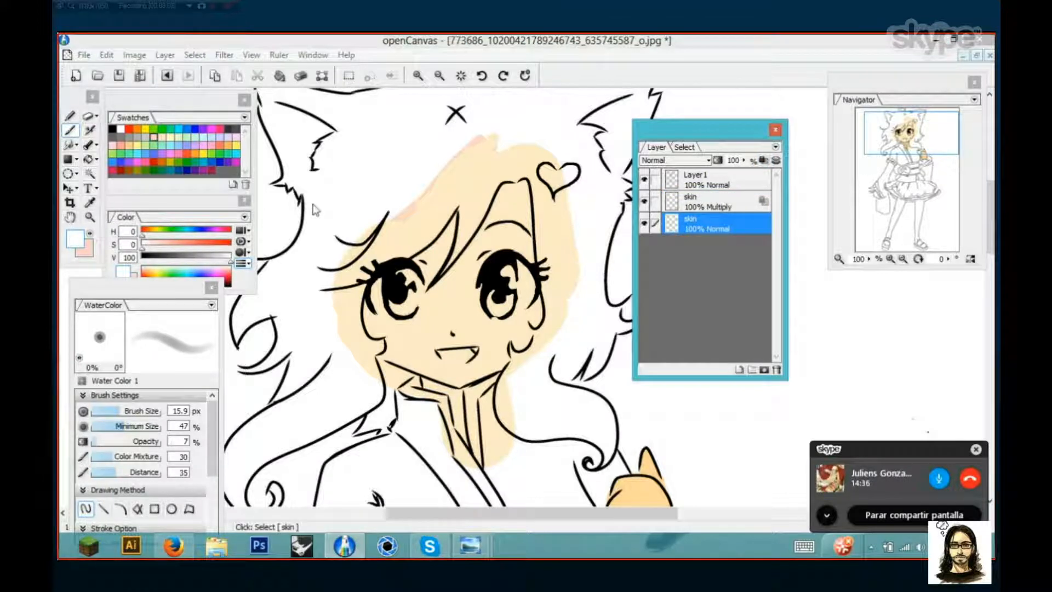
left_click(712, 201)
left_click(90, 203)
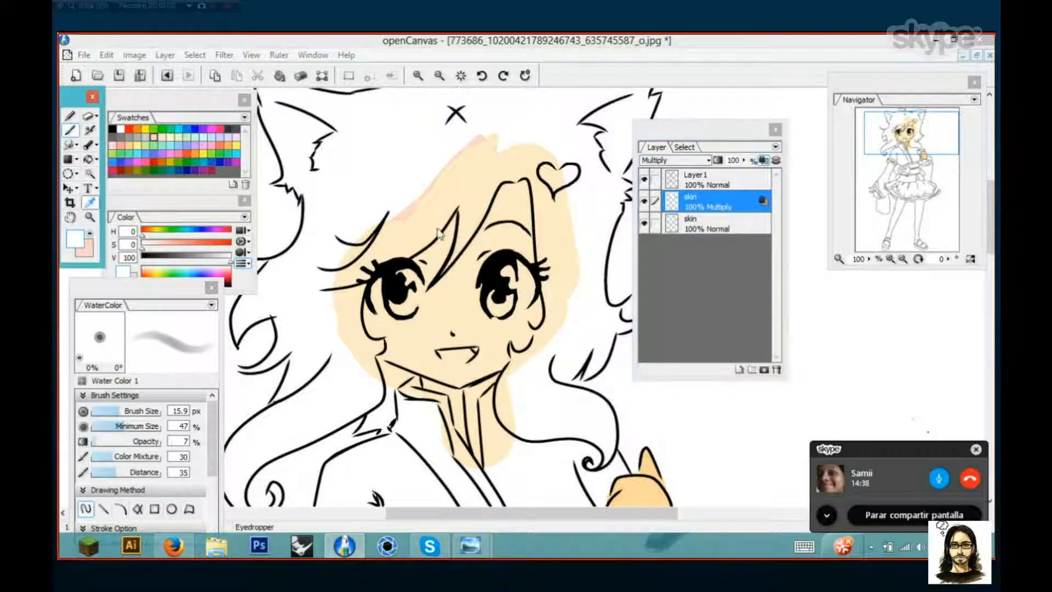
left_click(476, 178)
left_click(476, 178)
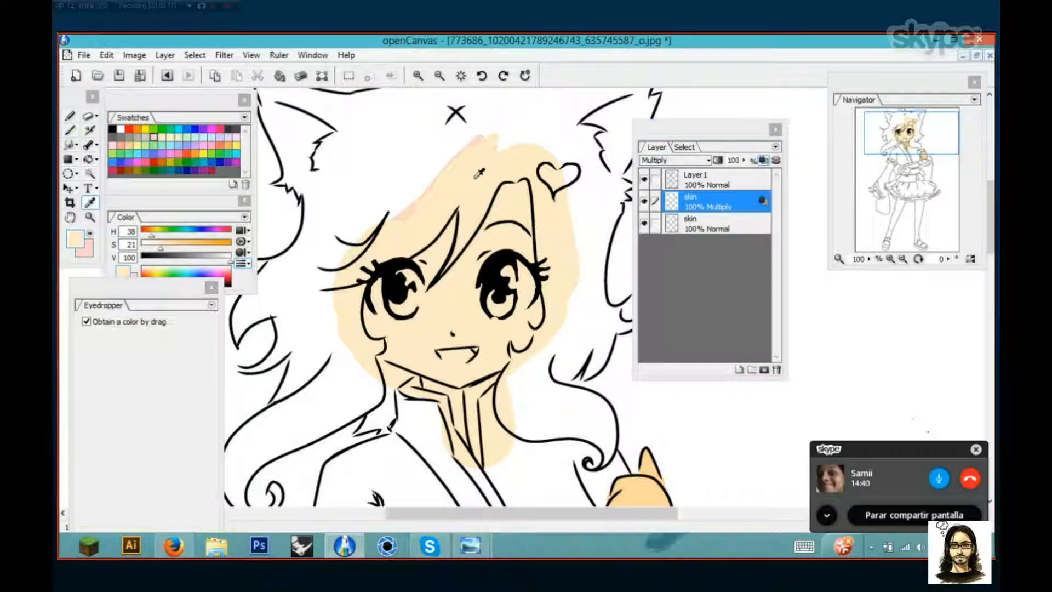
left_click(70, 130)
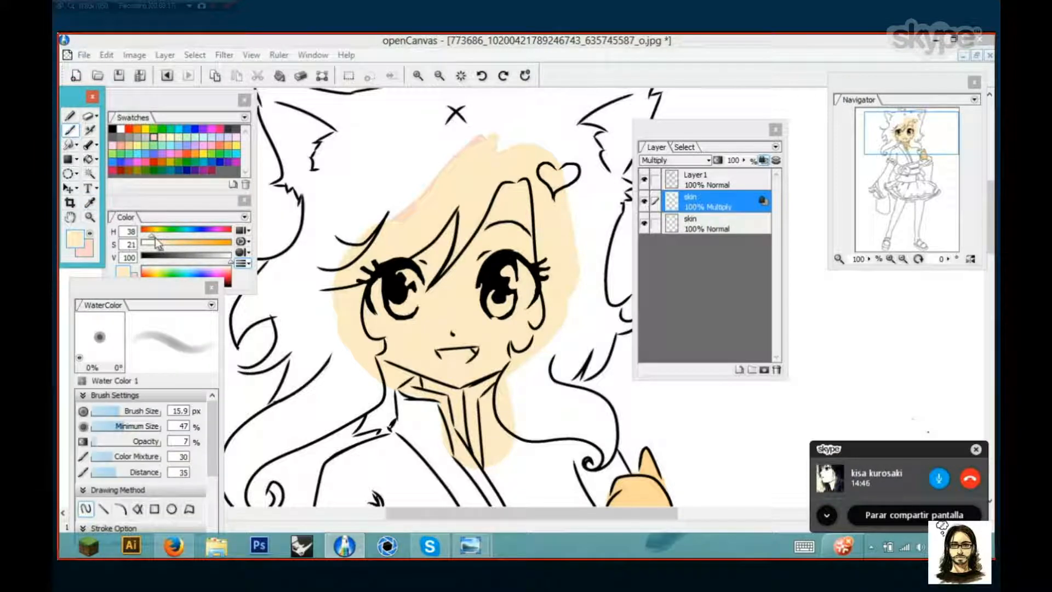
Set the drawing color to light cyan (H 187, S 33, V 100) and move the color window clear of the face
left_click_drag(181, 214, 494, 125)
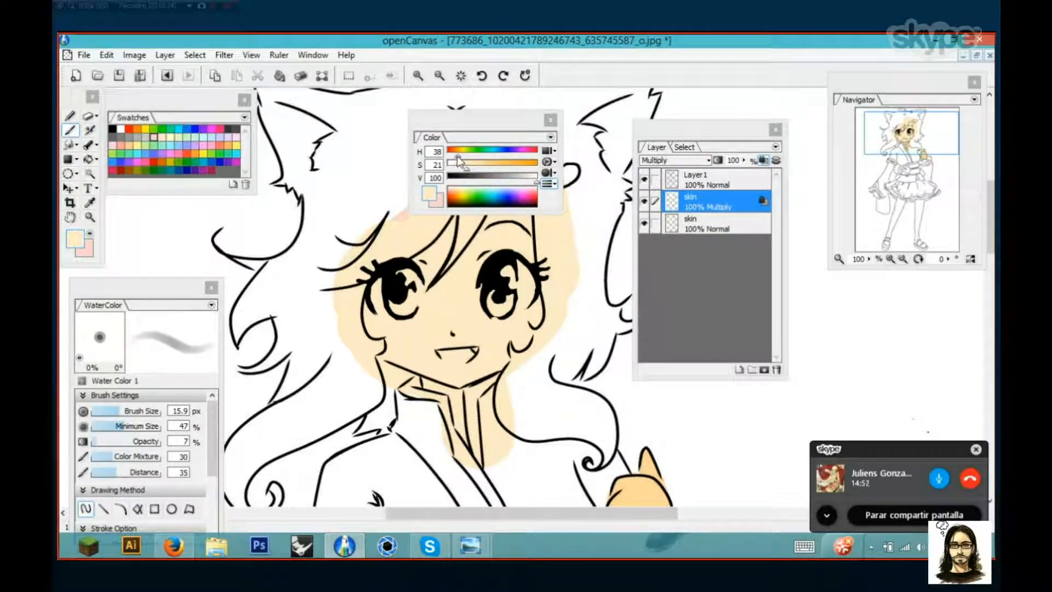
left_click_drag(496, 122, 501, 98)
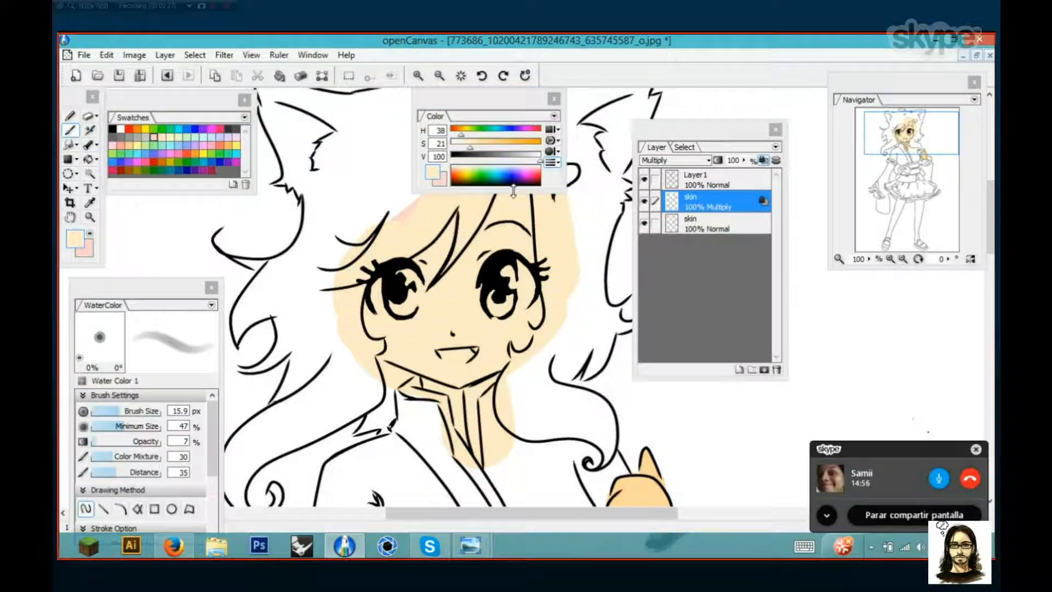
left_click(509, 566)
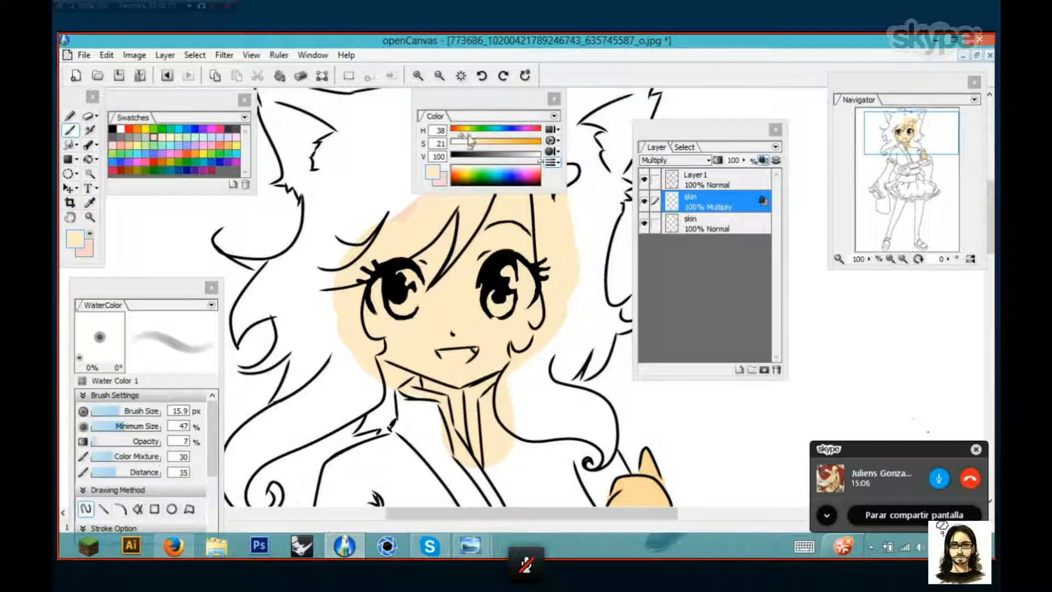
left_click(505, 131)
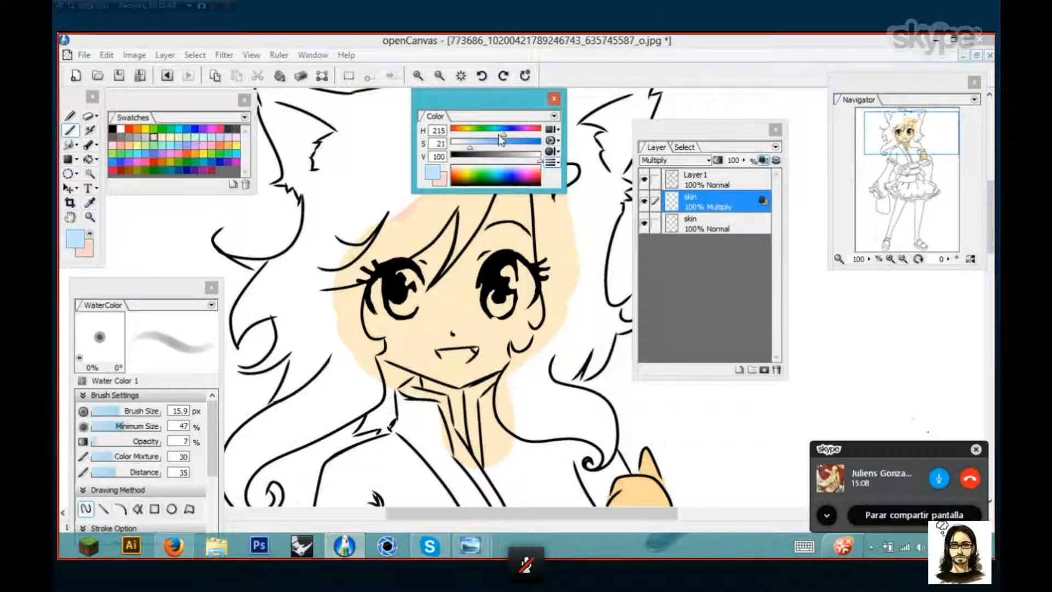
left_click(497, 132)
left_click(480, 147)
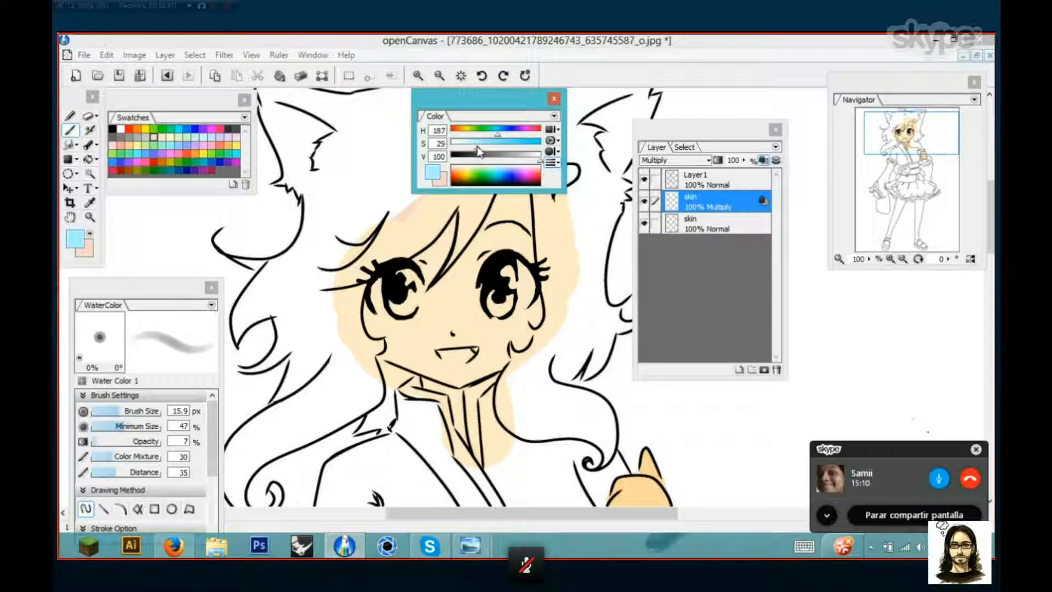
left_click(481, 148)
left_click_drag(504, 100, 295, 100)
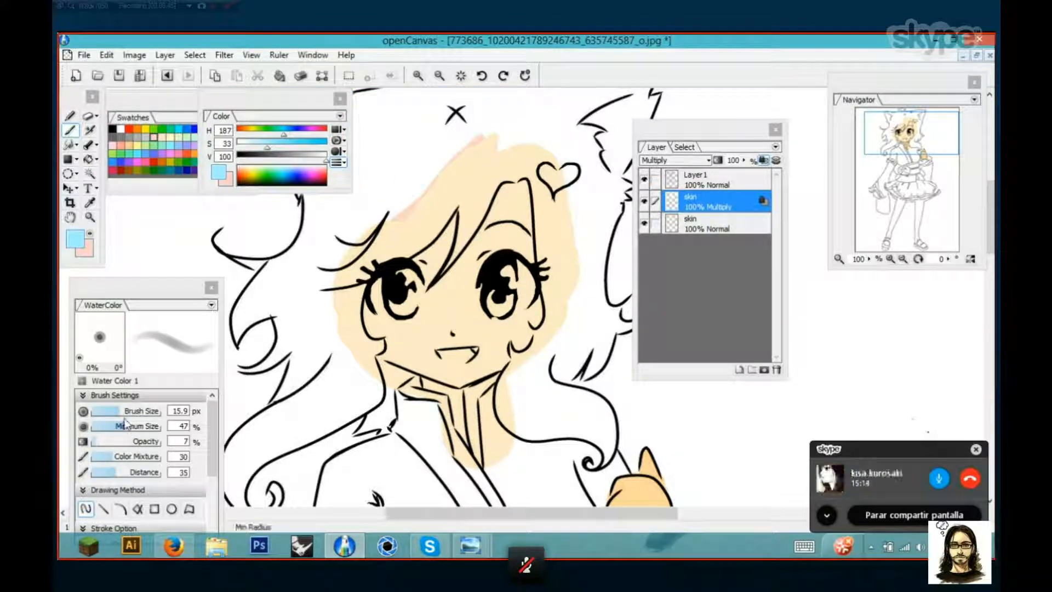
Set the WaterColor brush size to 105.6 px and its opacity to 5%
left_click_drag(123, 414, 133, 415)
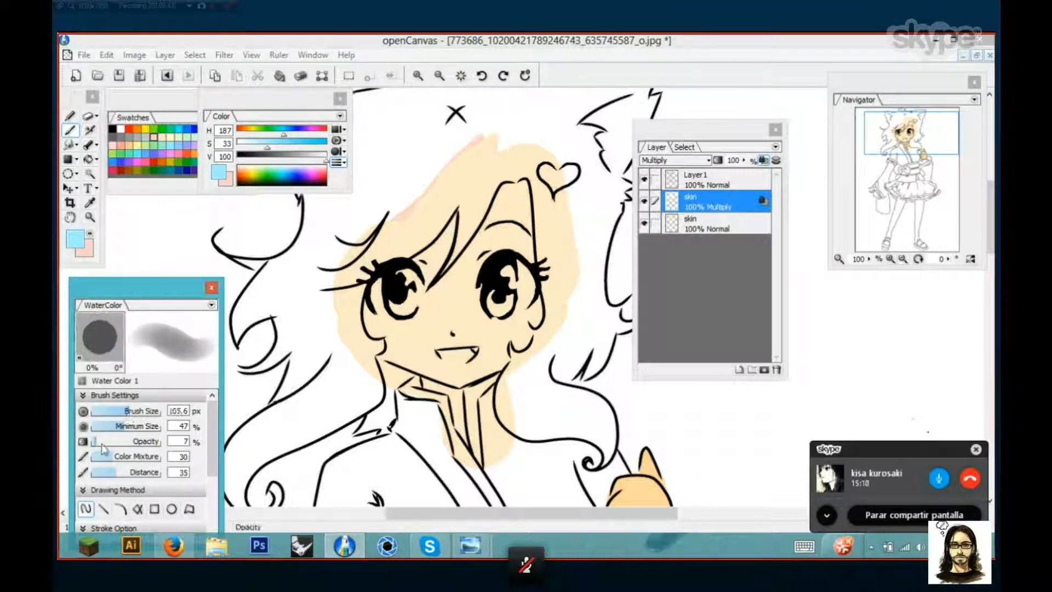
left_click_drag(100, 447, 96, 447)
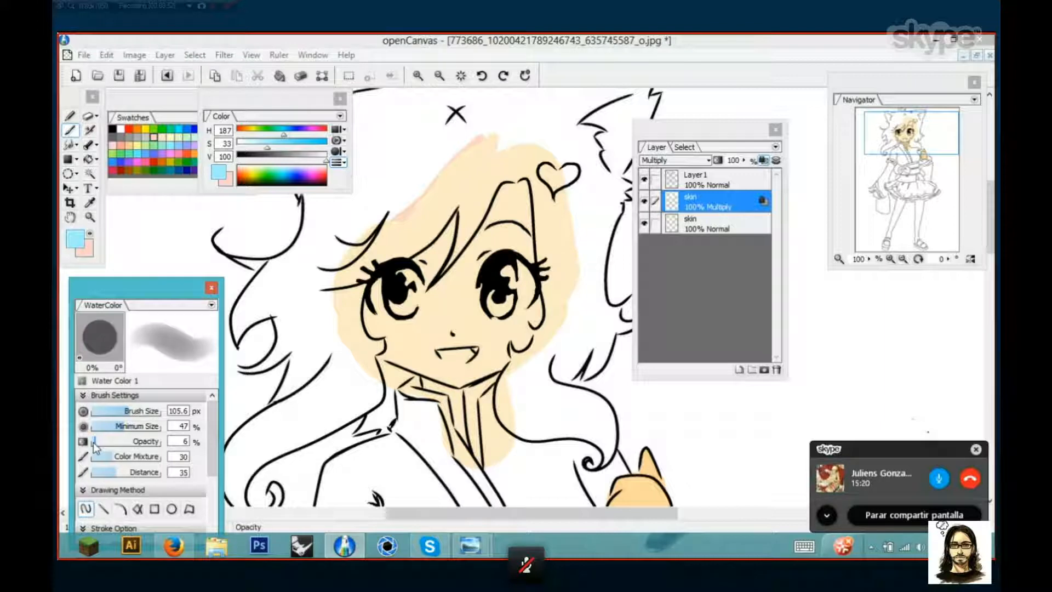
left_click_drag(95, 444, 95, 445)
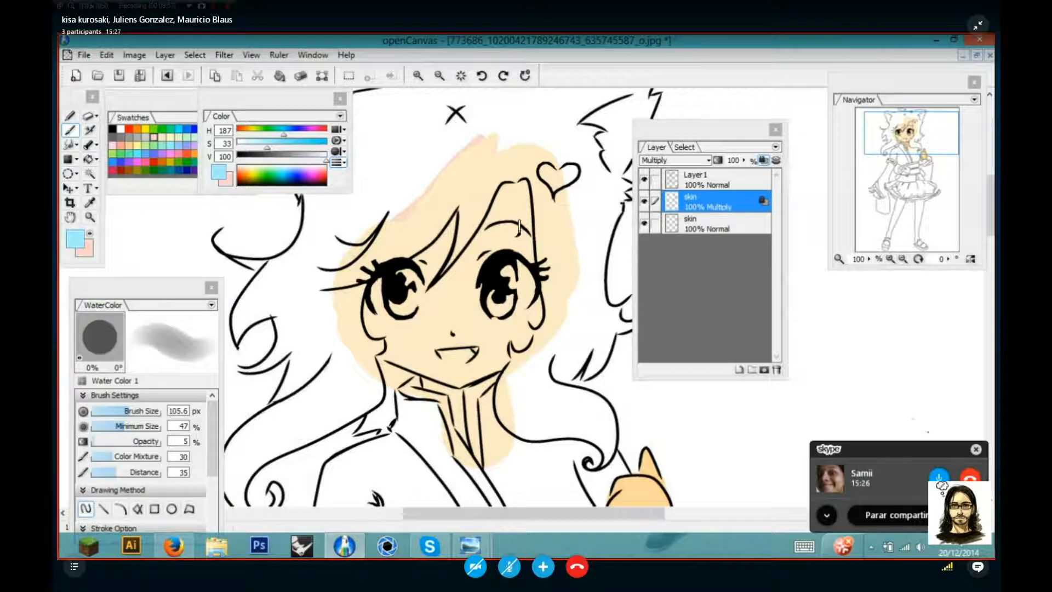
Paint soft cyan shading on the forehead between the bangs and around the eyebrow on the Multiply skin layer
scroll(518, 226, "up", 2)
scroll(509, 239, "up", 1)
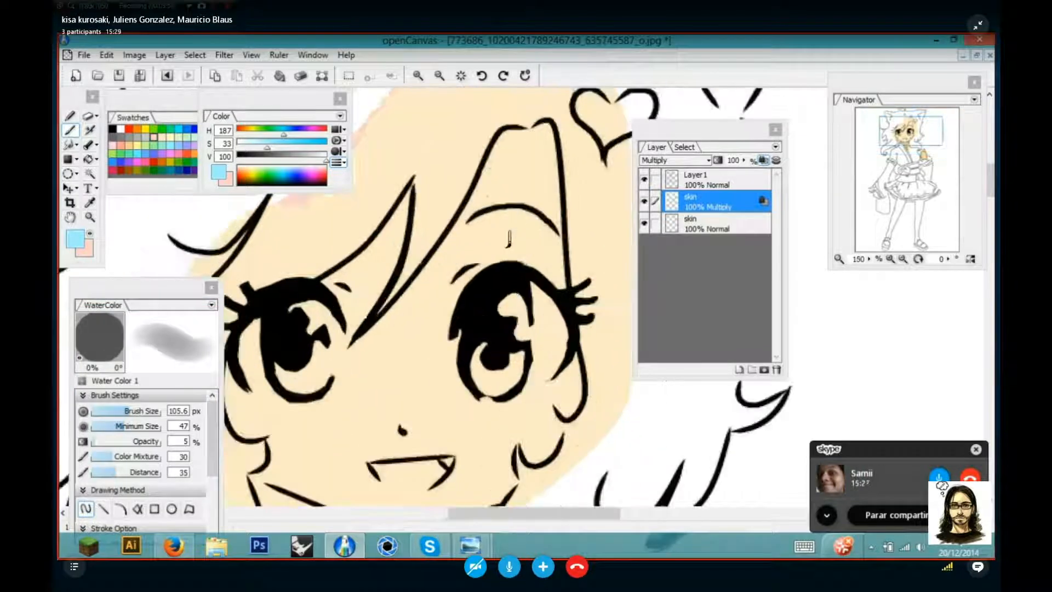
scroll(509, 239, "up", 2)
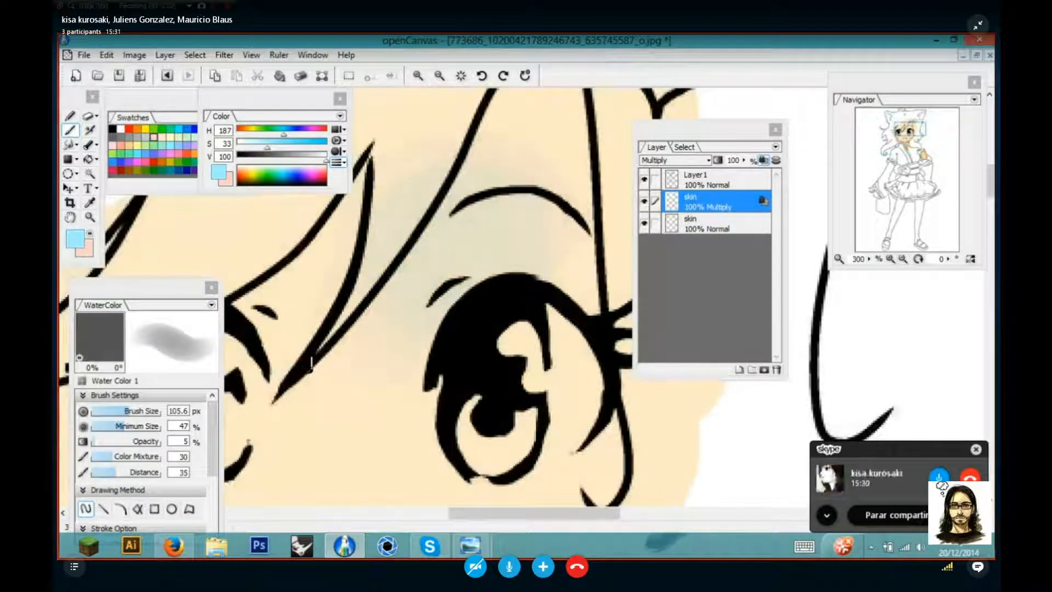
scroll(311, 363, "down", 1)
left_click_drag(314, 366, 416, 294)
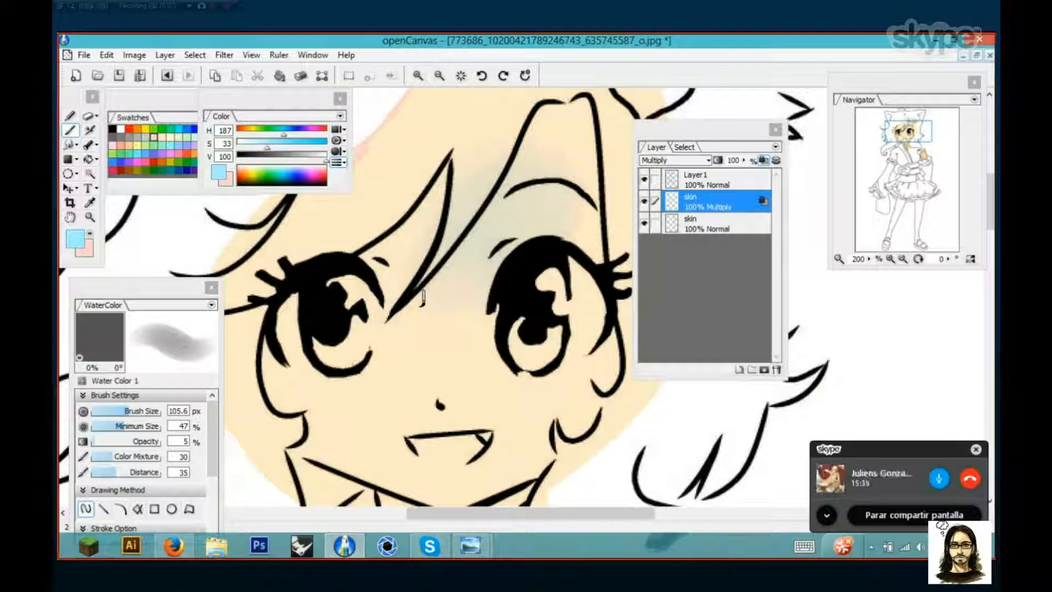
scroll(422, 298, "down", 1)
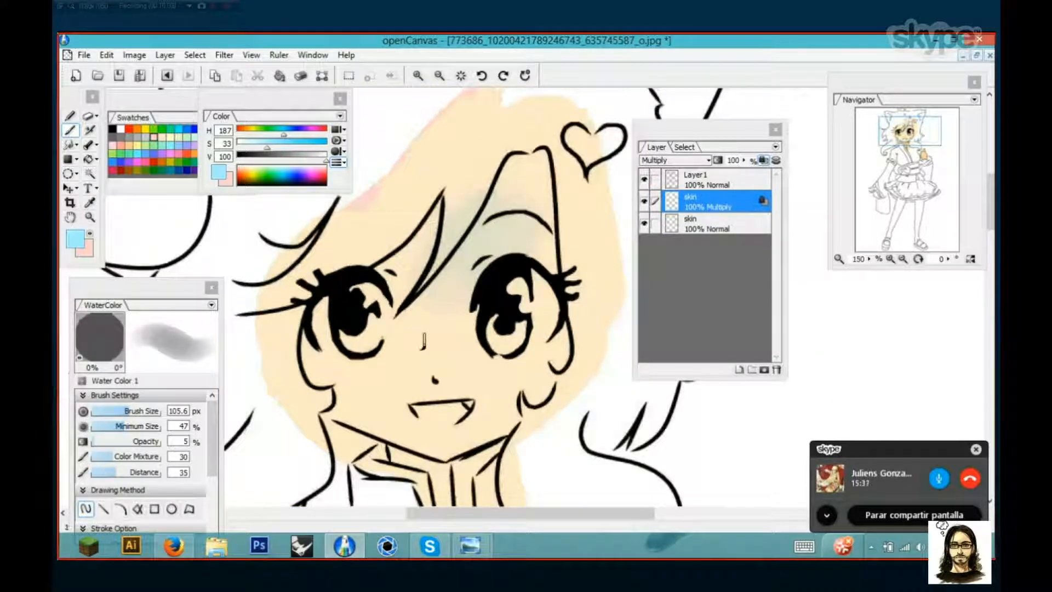
scroll(498, 253, "up", 1)
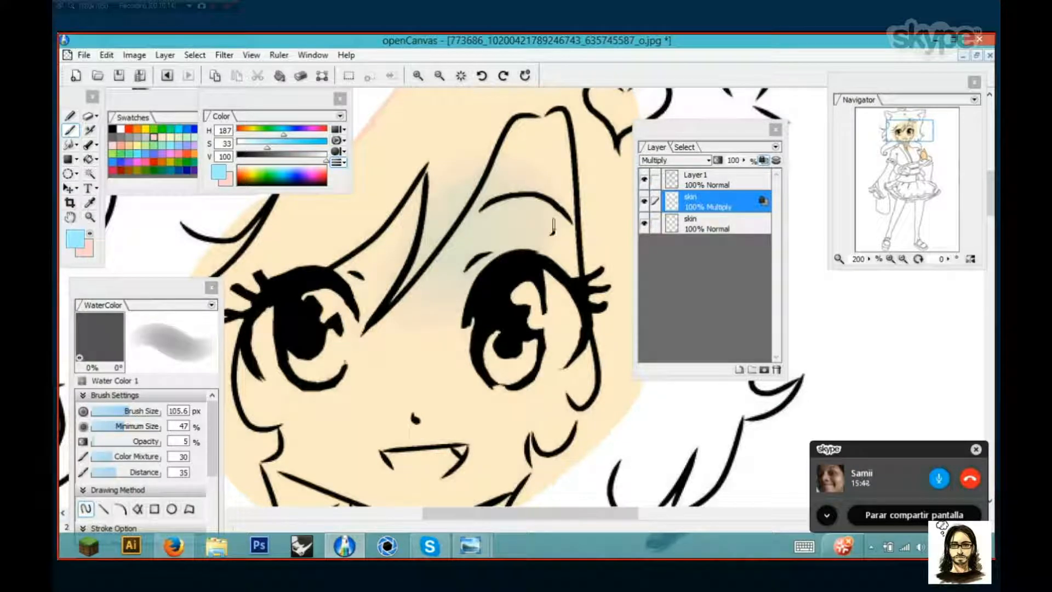
Toggle the Multiply skin layer off and on to examine the forehead shading, leaving the layer shown
left_click(644, 202)
left_click(644, 203)
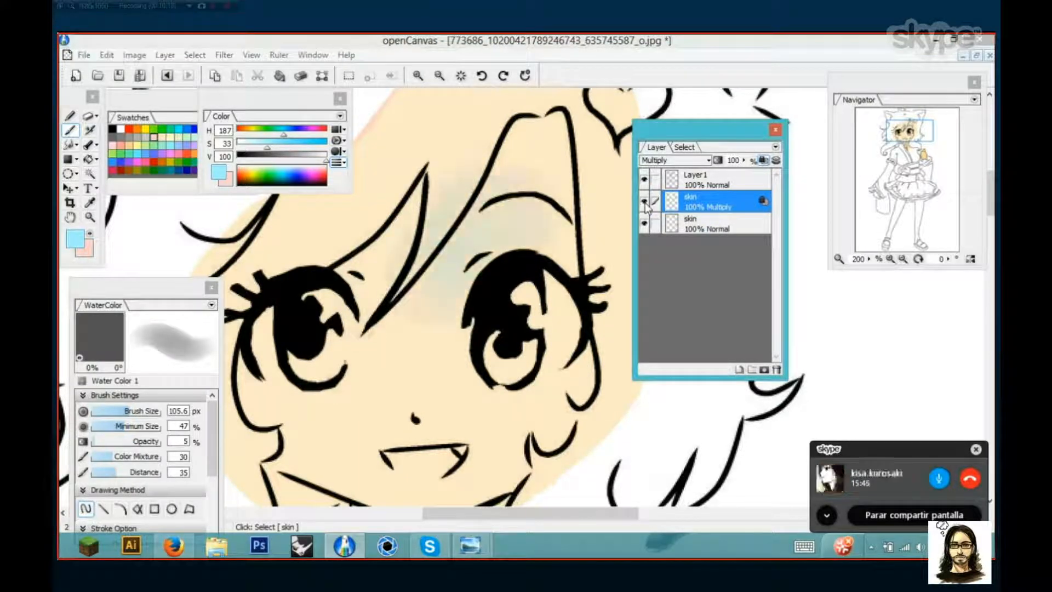
left_click(645, 202)
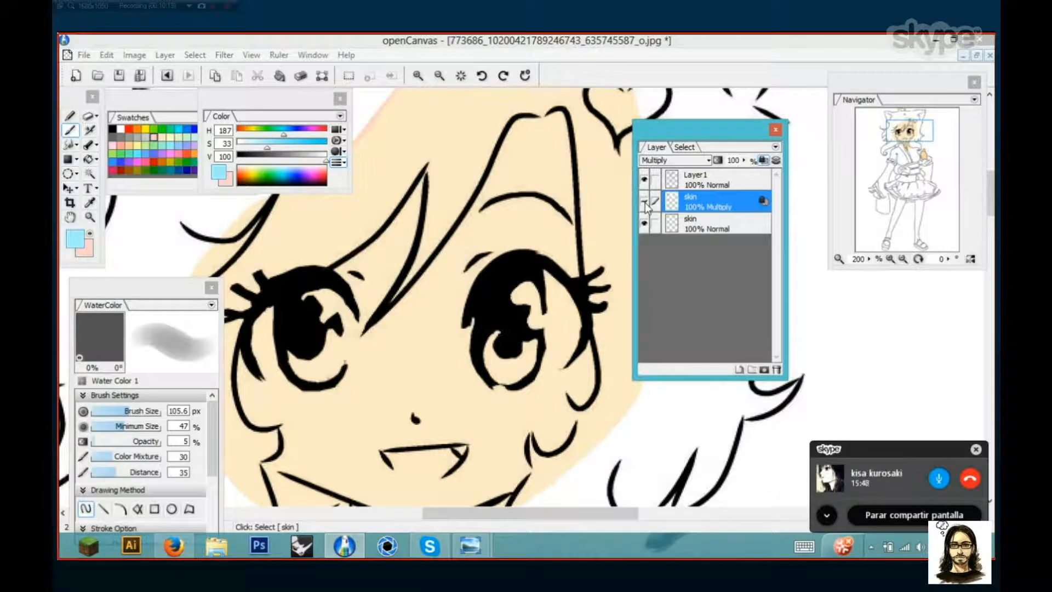
left_click(645, 202)
left_click(645, 203)
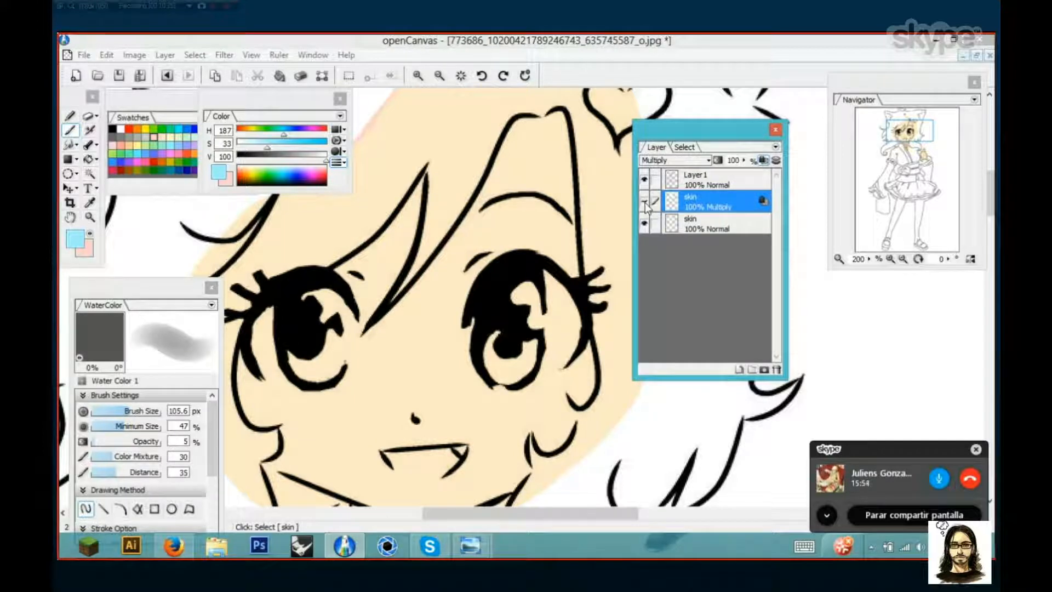
left_click(645, 203)
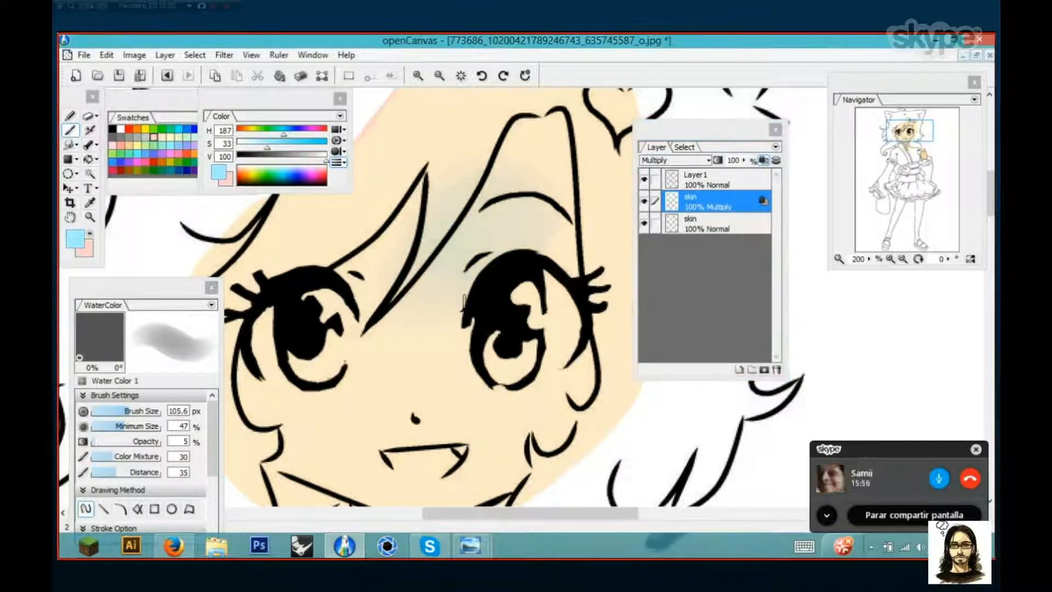
Try to erase the cyan shading around the eyebrow and eye with a 4.0 px eraser
left_click(87, 116)
left_click(99, 414)
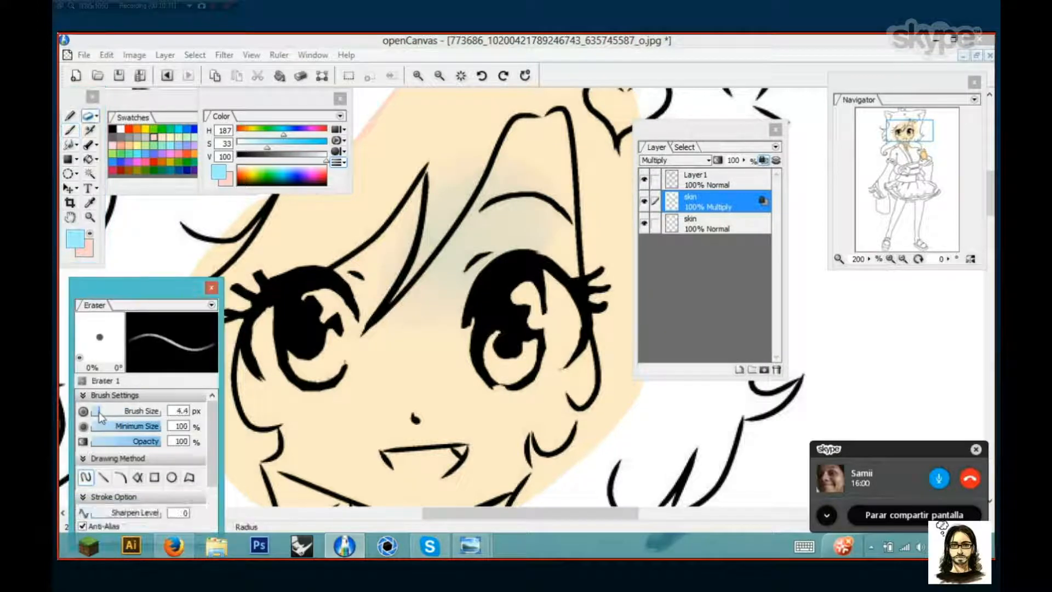
mouse_move(482, 228)
left_mouse_down()
mouse_move(442, 270)
mouse_move(531, 251)
mouse_move(560, 221)
left_mouse_up()
key("ctrl+z")
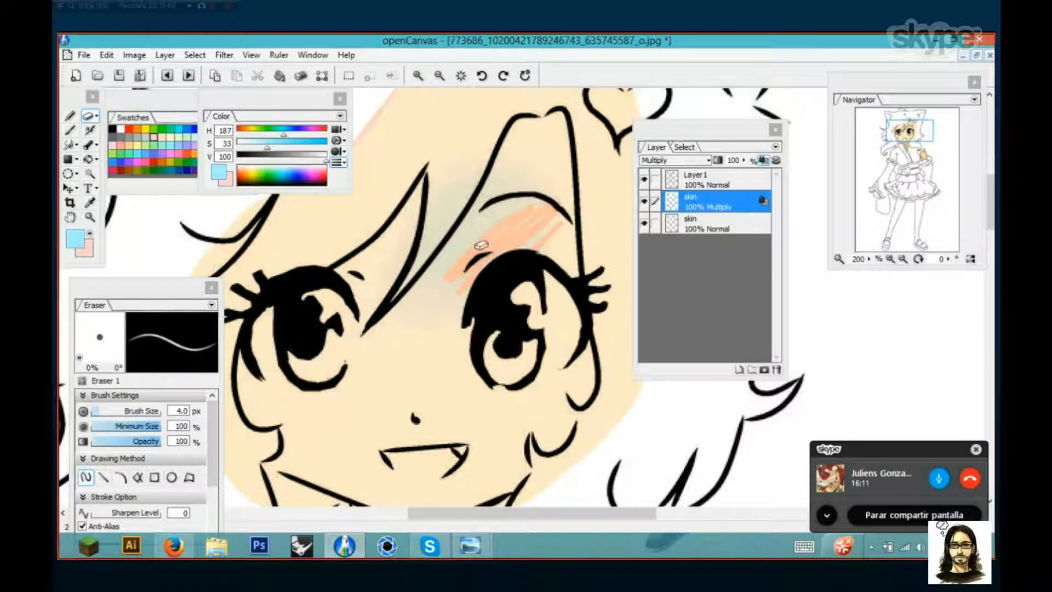
scroll(481, 245, "down", 3)
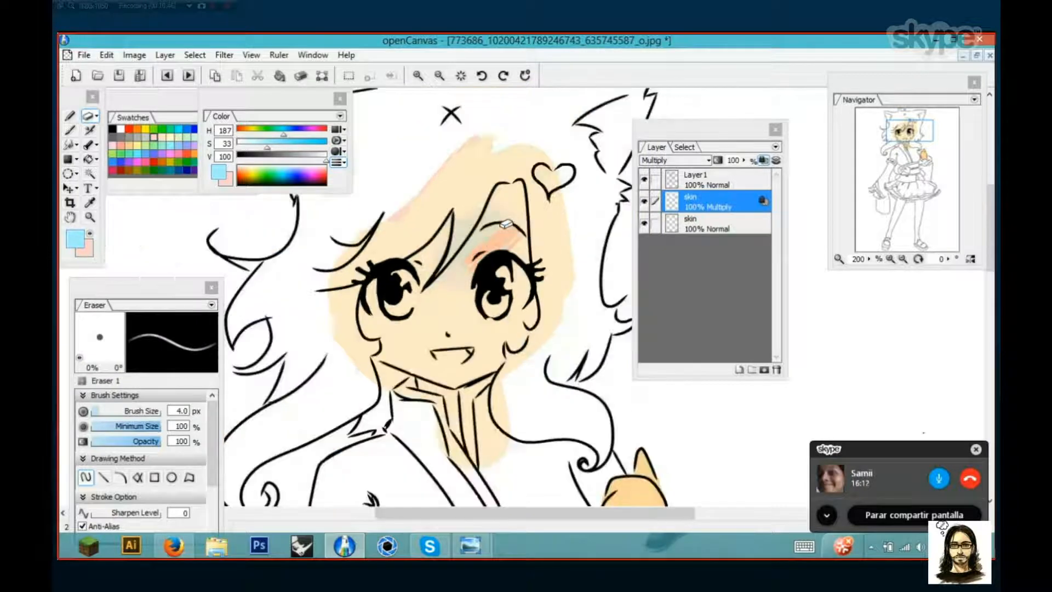
Clear the shading on the Multiply skin layer with a white filled rectangle over the face at 100% opacity
left_click(69, 159)
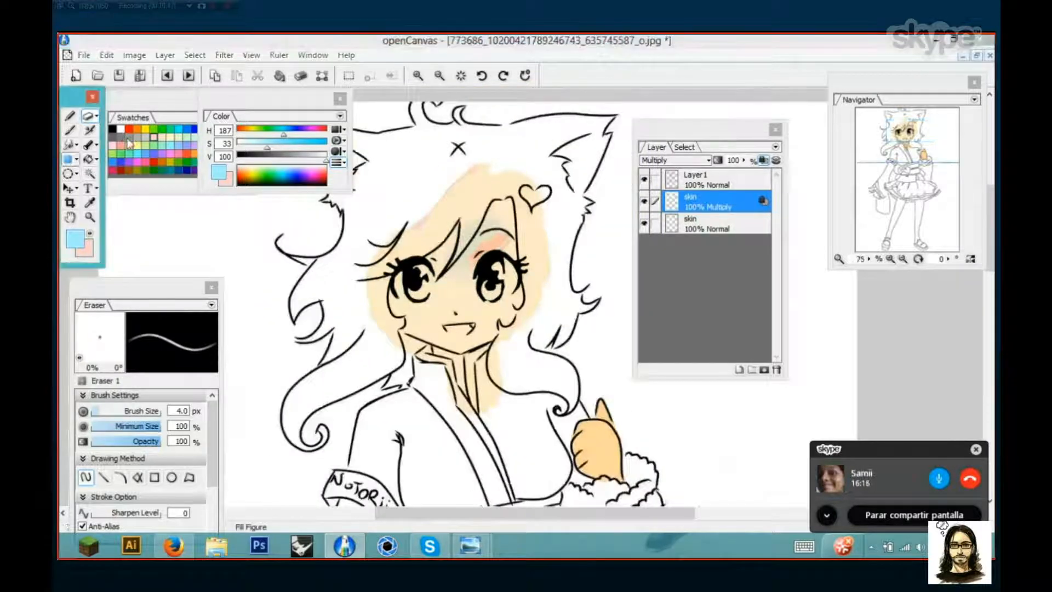
left_click(121, 130)
left_click_drag(418, 176, 551, 302)
scroll(500, 269, "up", 4)
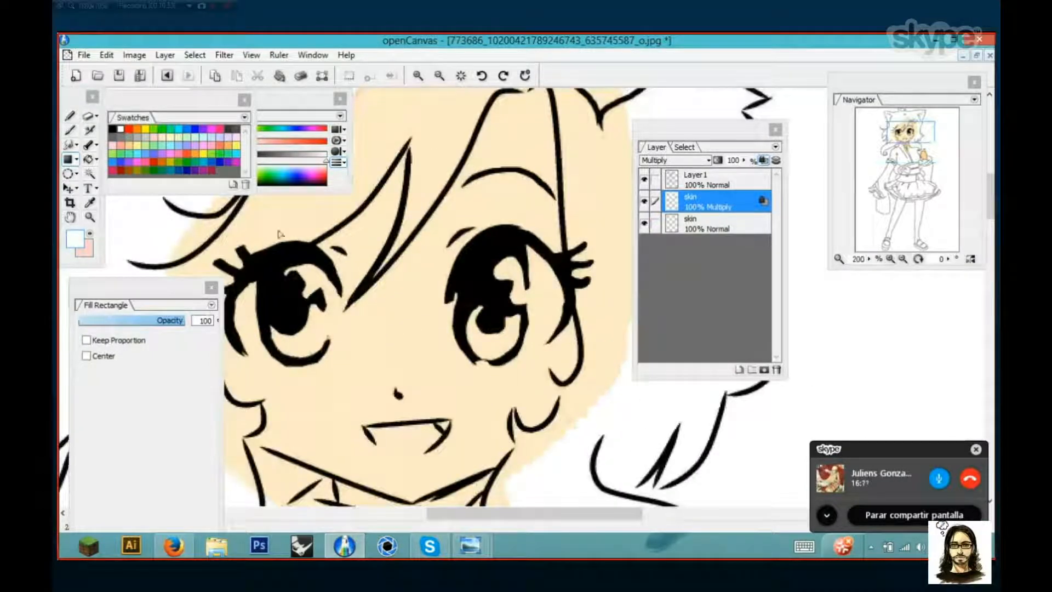
Choose pale pink as the drawing color and switch back to the WaterColor brush
left_click(154, 137)
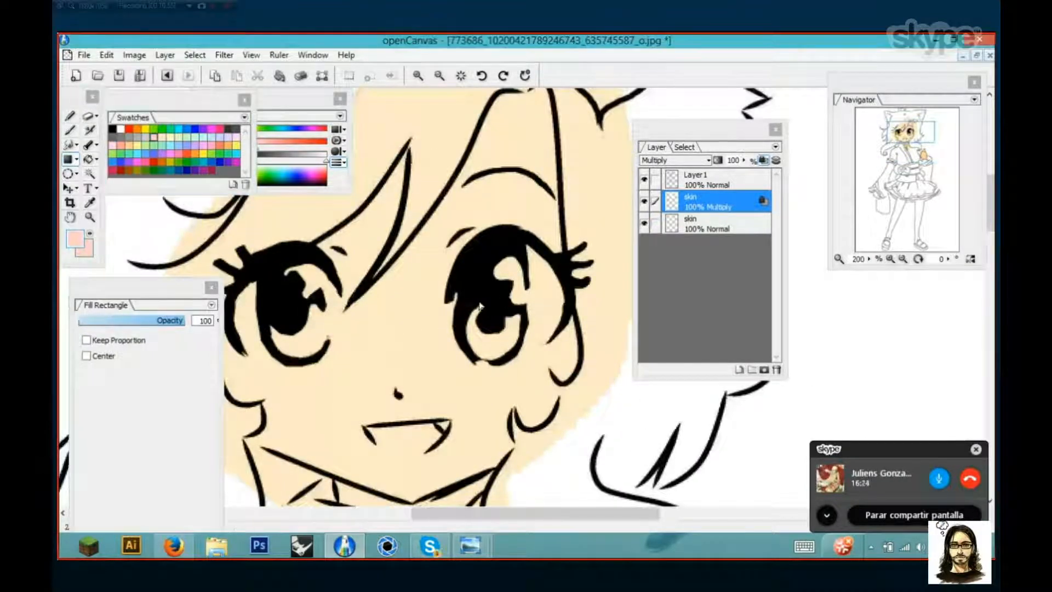
scroll(480, 305, "down", 1)
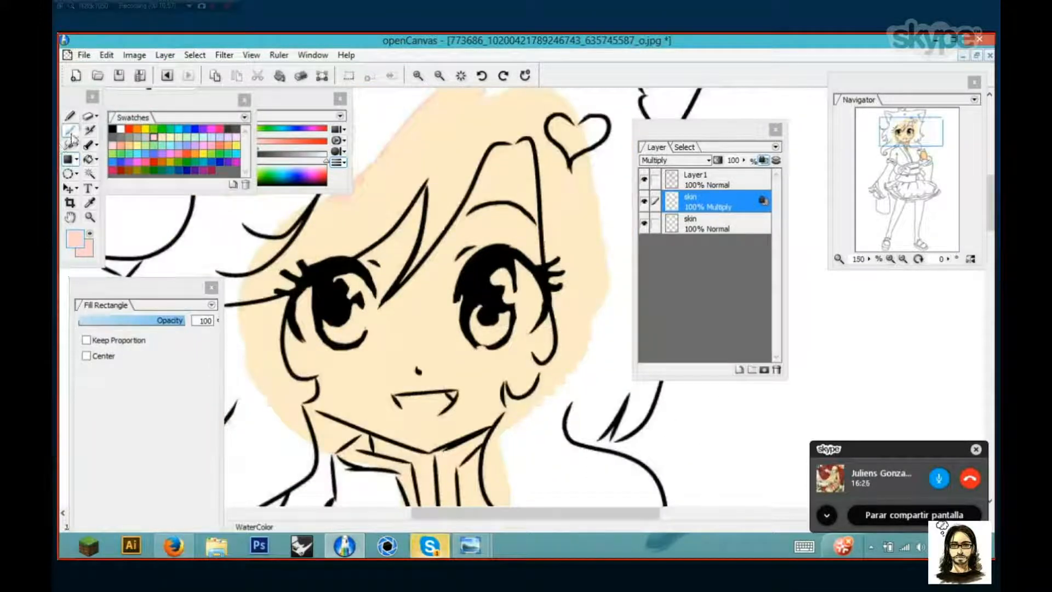
left_click(70, 132)
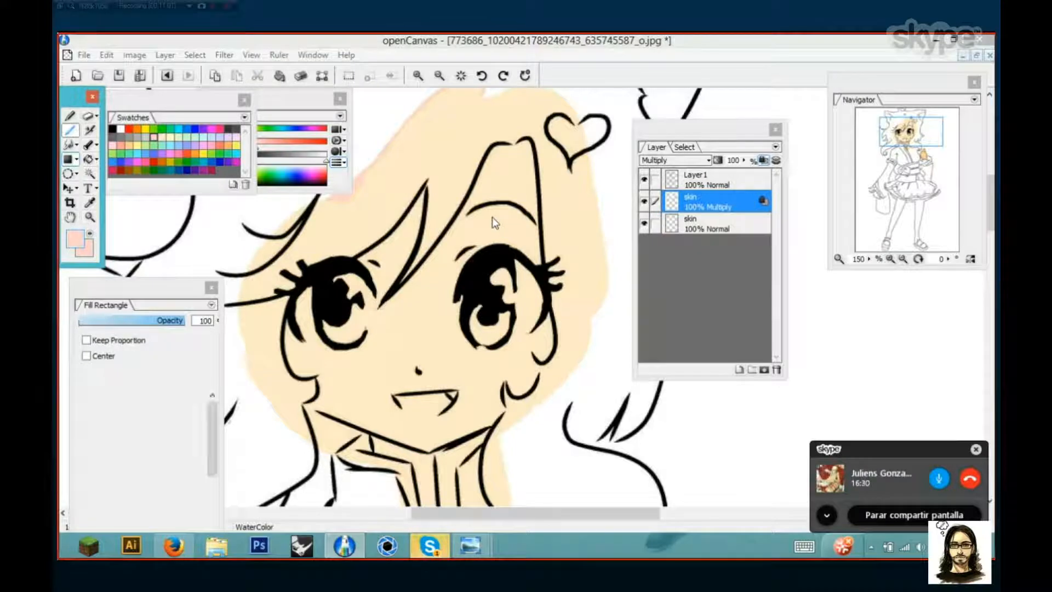
left_click(492, 216)
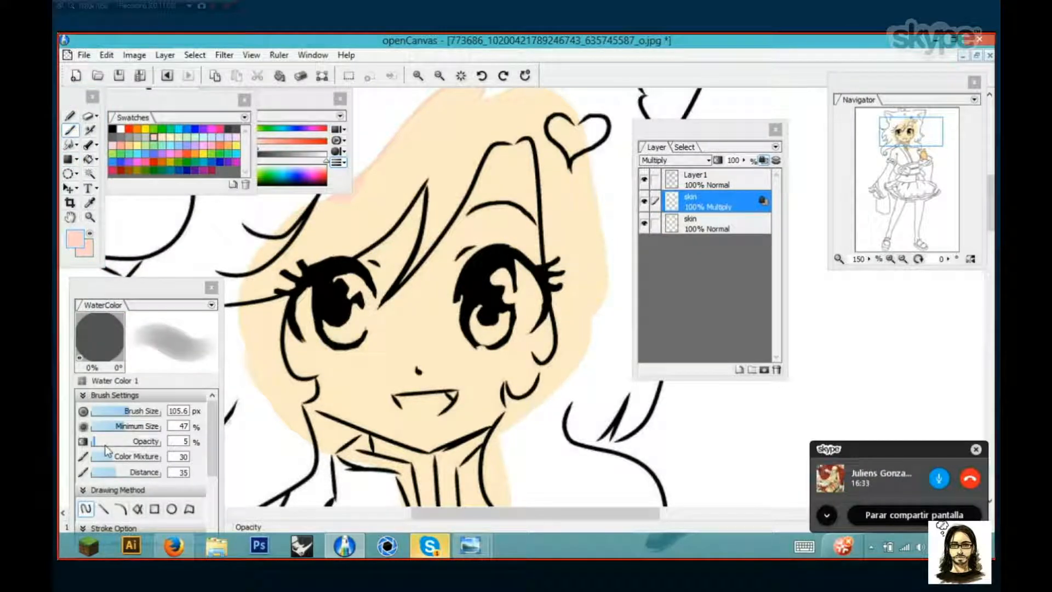
left_click_drag(442, 263, 496, 258)
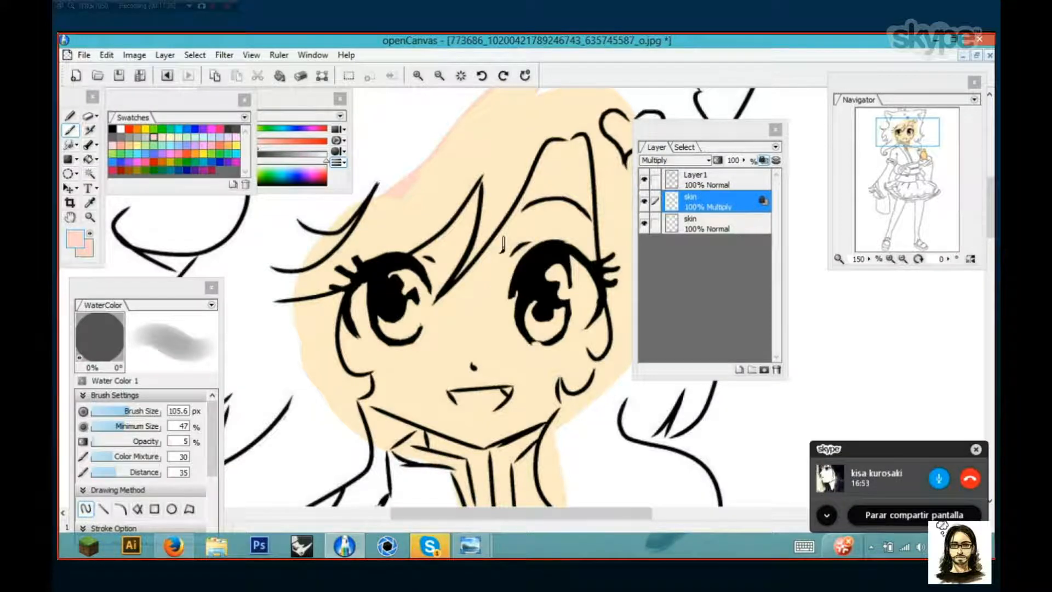
scroll(503, 244, "down", 1)
scroll(503, 244, "down", 1)
Draw a white-to-pale-pink linear gradient from below the neck up past the forehead on the Multiply skin layer
left_click(95, 160)
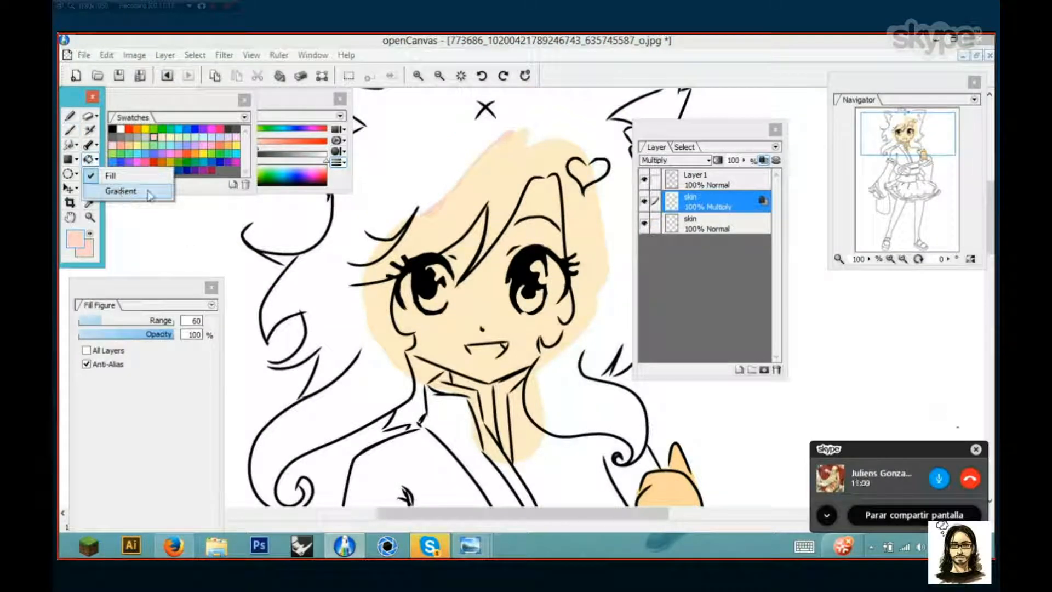
key("g")
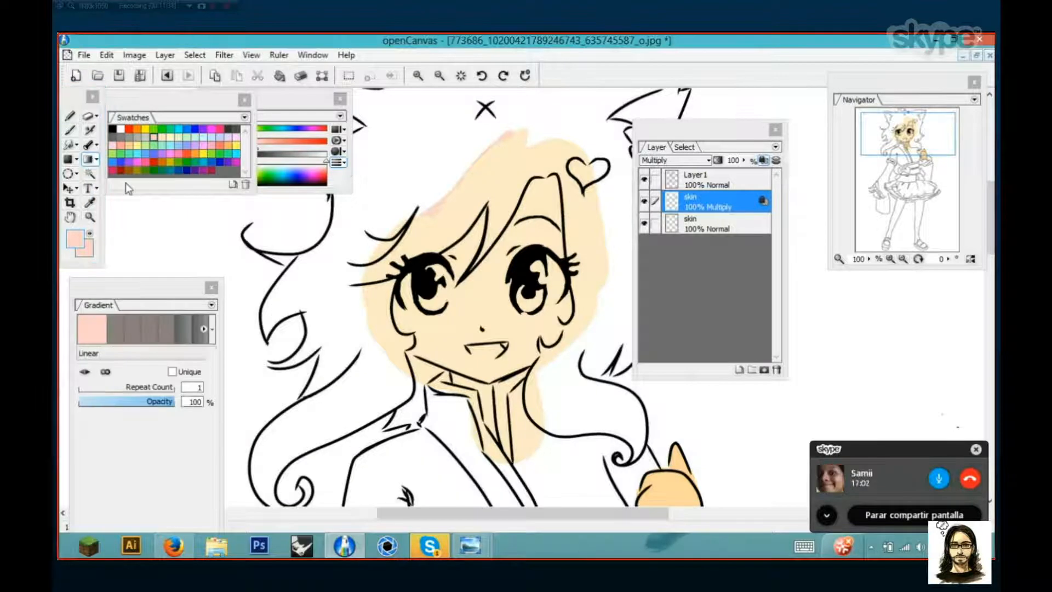
left_click(120, 130)
left_click(532, 354)
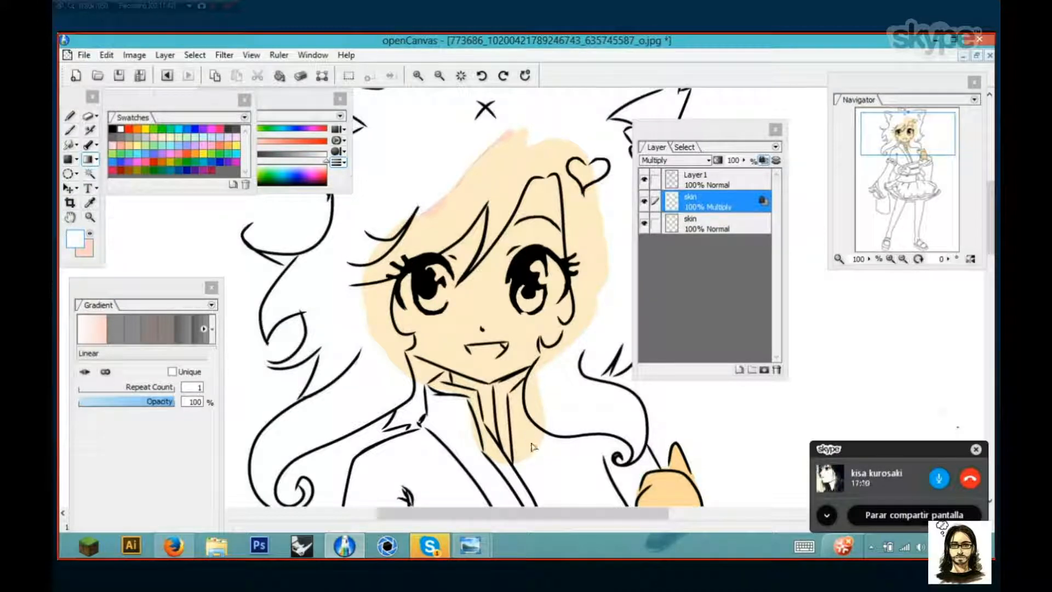
left_click(568, 481)
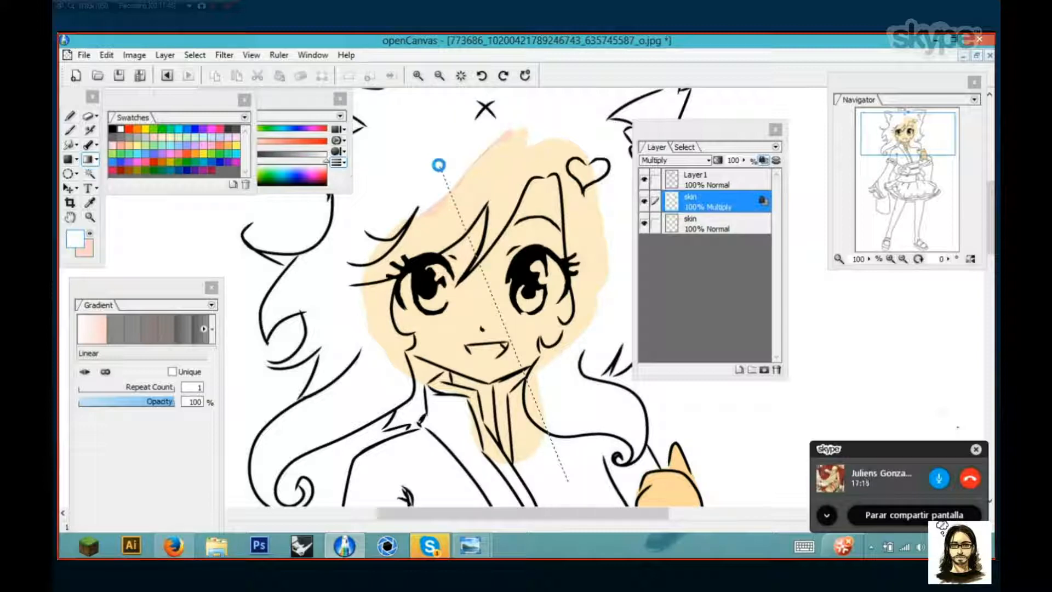
left_click(438, 167)
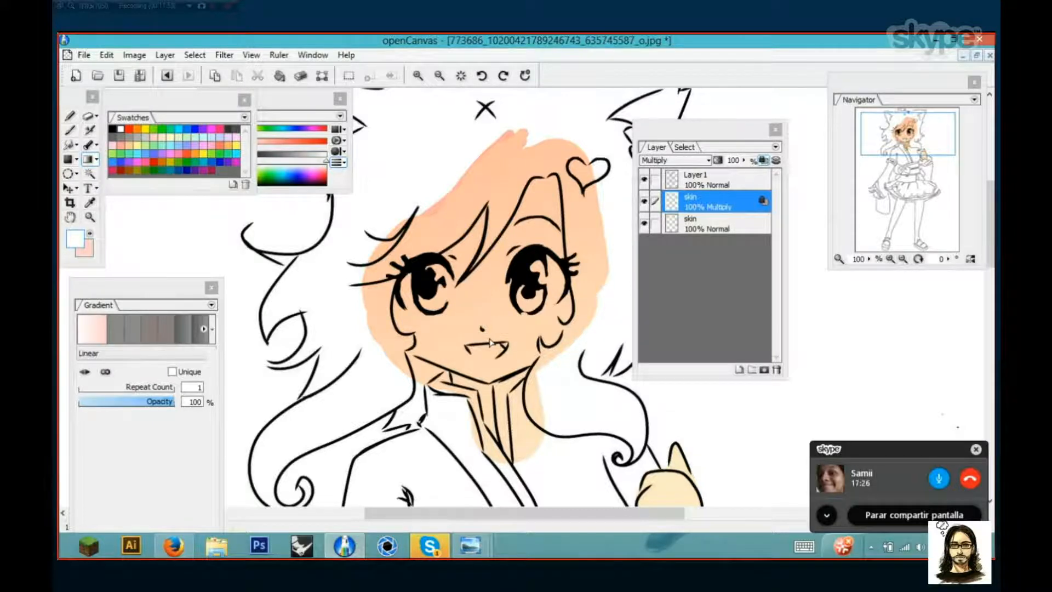
Redraw the white-to-pink linear gradient in the opposite direction, from the head down to the sleeve beside the raised hand
scroll(490, 343, "down", 1)
left_click_drag(490, 343, 415, 296)
left_click_drag(388, 157, 579, 392)
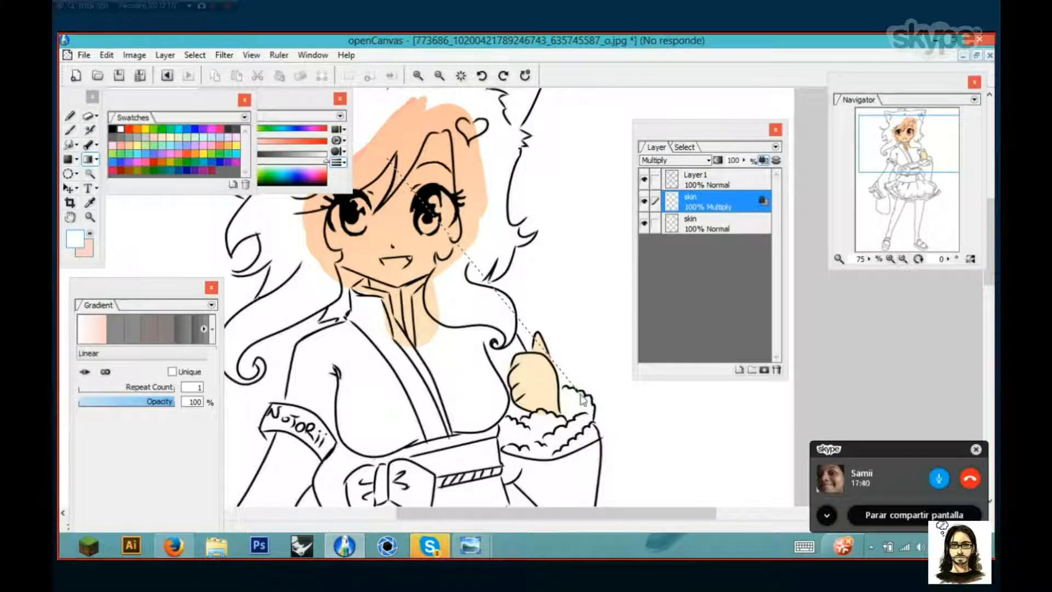
key("alt+Tab")
left_click(338, 549)
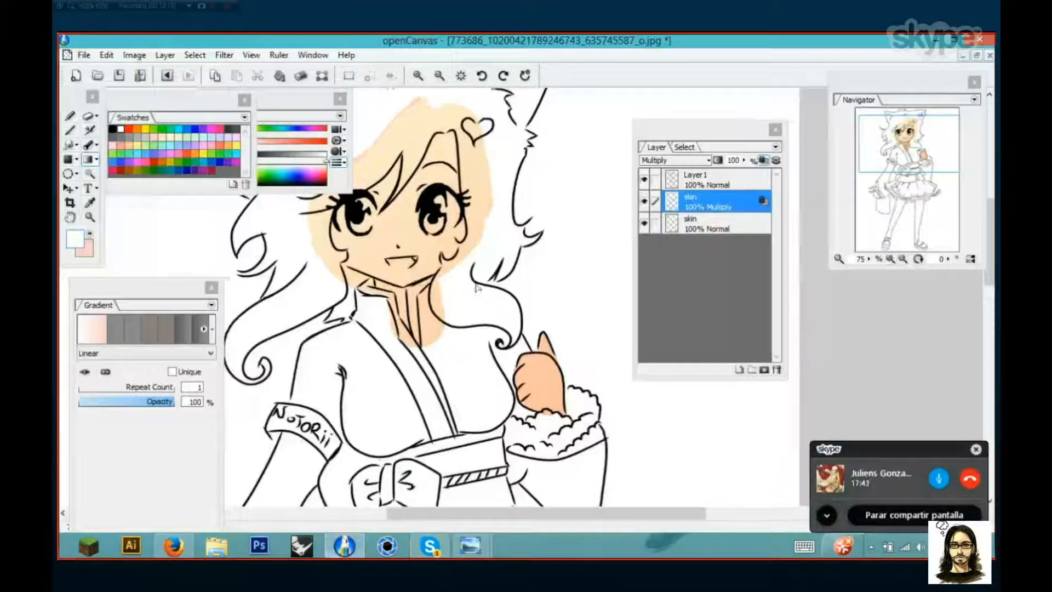
Examine the gradient's effect on the skin across the whole figure, from the face down to the shoes
left_click_drag(421, 274, 448, 283)
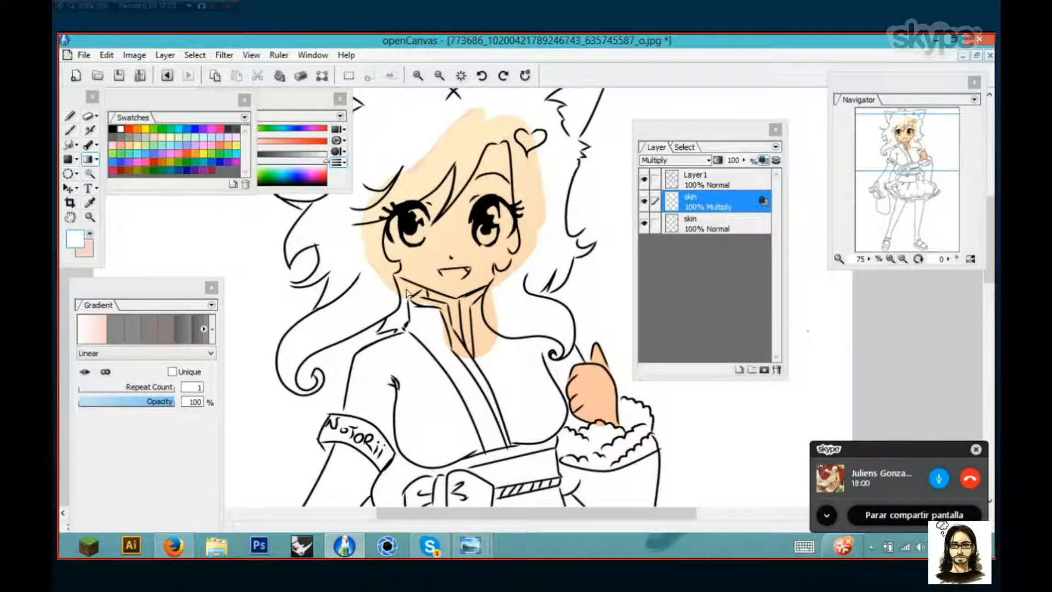
scroll(463, 301, "down", 1)
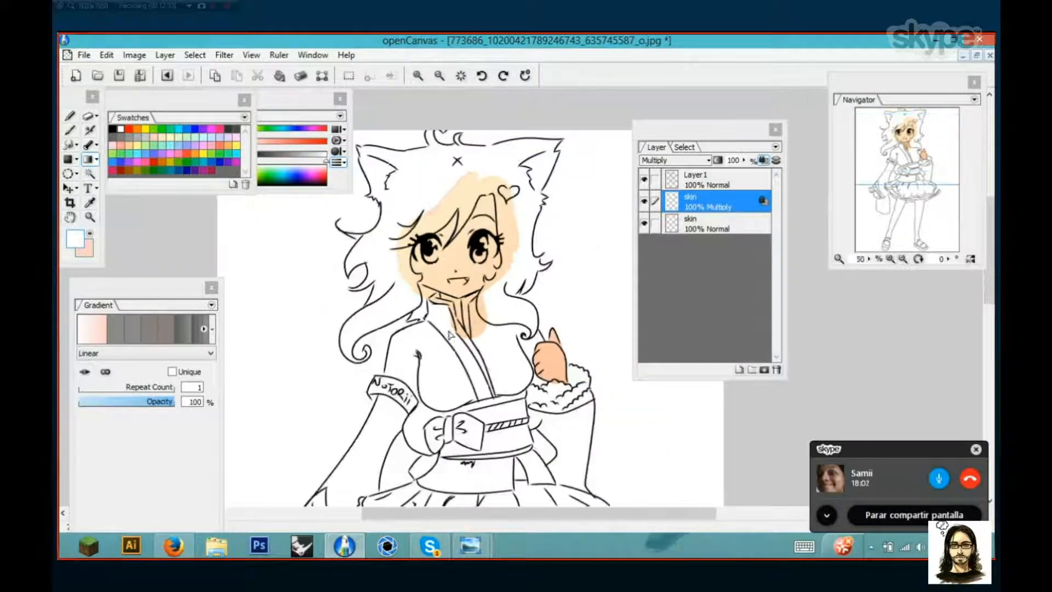
scroll(449, 328, "down", 6)
scroll(432, 350, "down", 4)
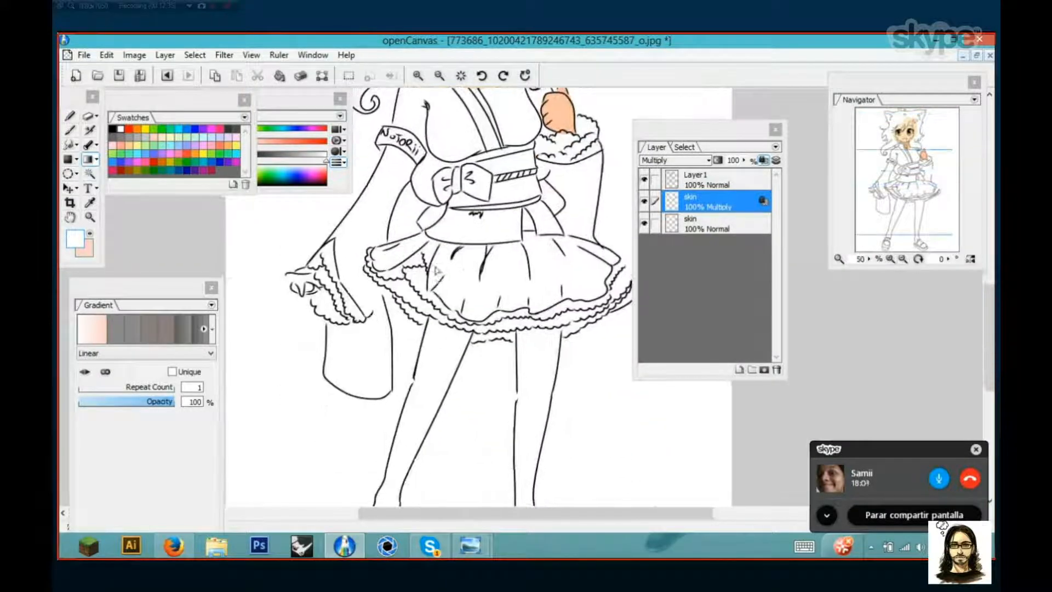
scroll(466, 277, "up", 1)
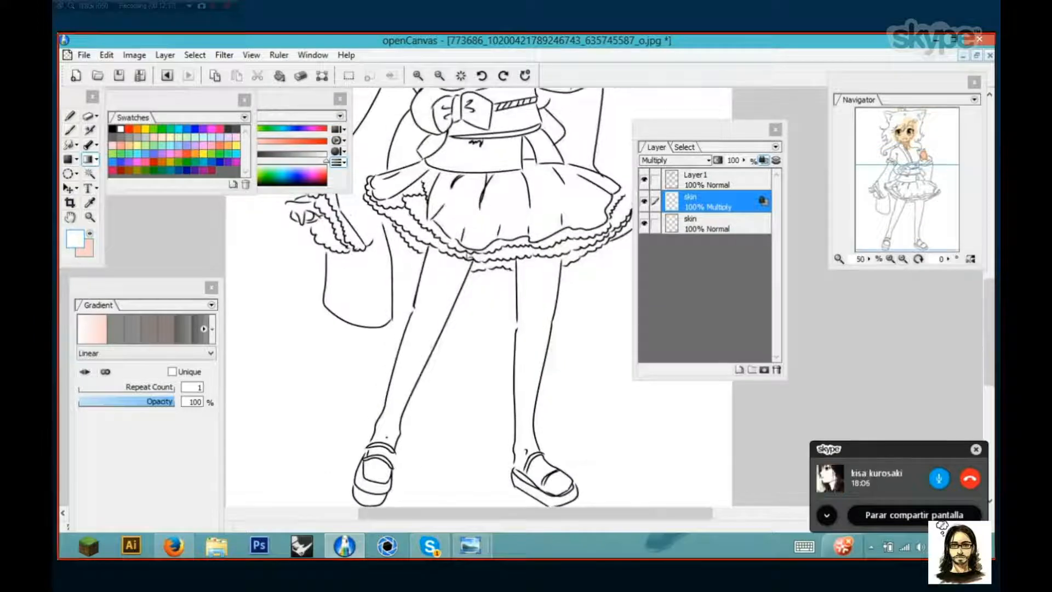
scroll(468, 226, "up", 5)
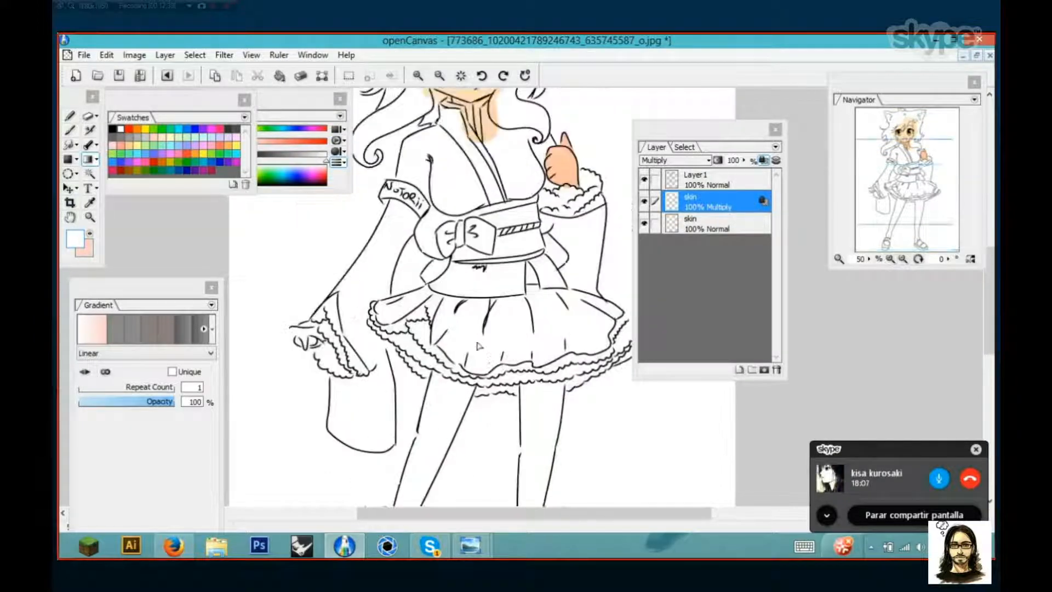
scroll(456, 310, "up", 5)
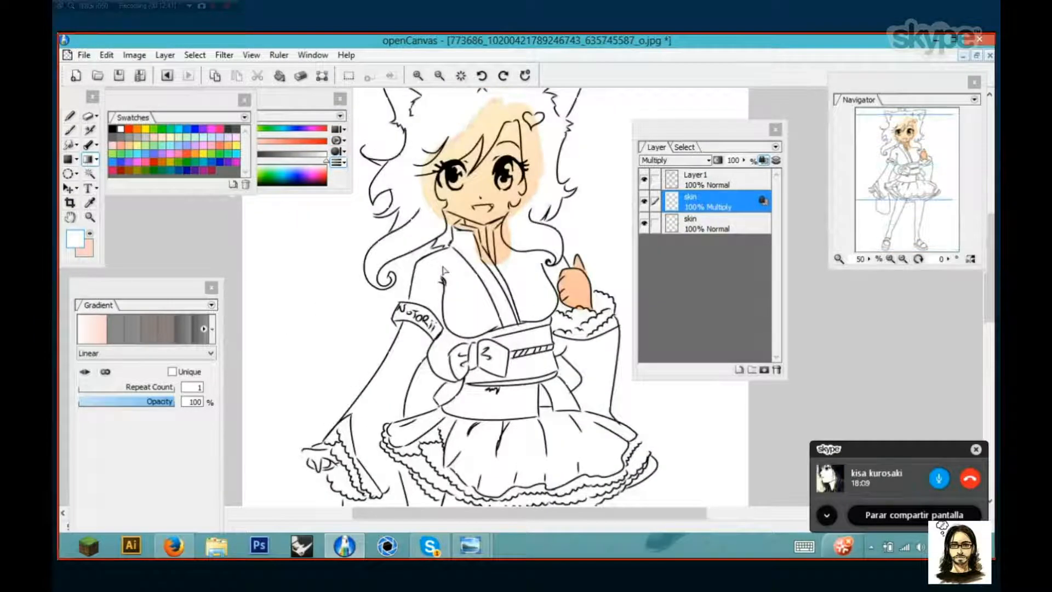
scroll(482, 239, "up", 2)
scroll(481, 240, "up", 4)
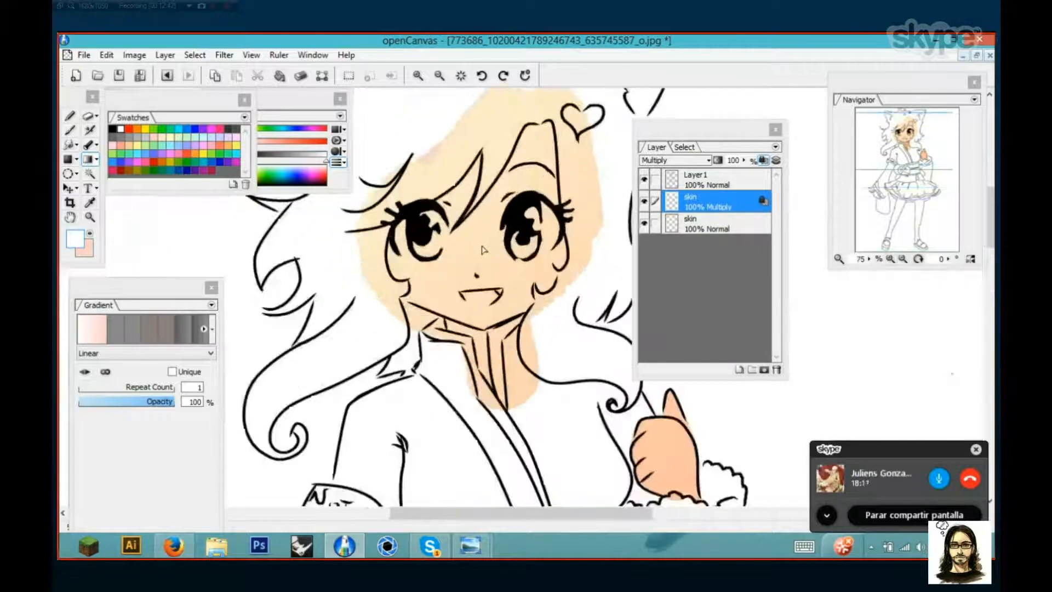
scroll(459, 226, "down", 1)
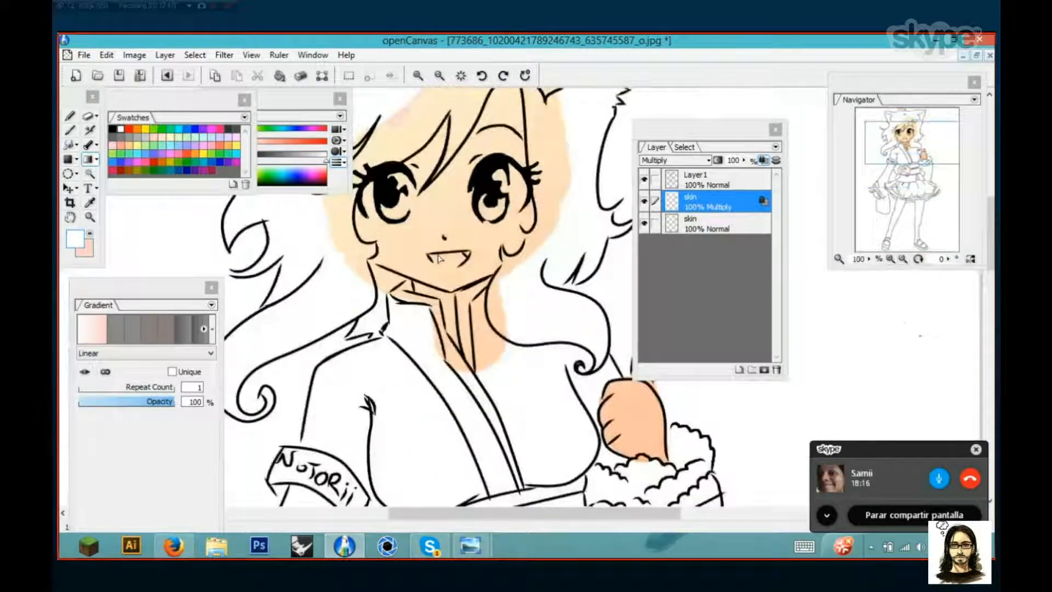
scroll(430, 274, "left", 3)
scroll(422, 291, "right", 3)
scroll(421, 291, "up", 2)
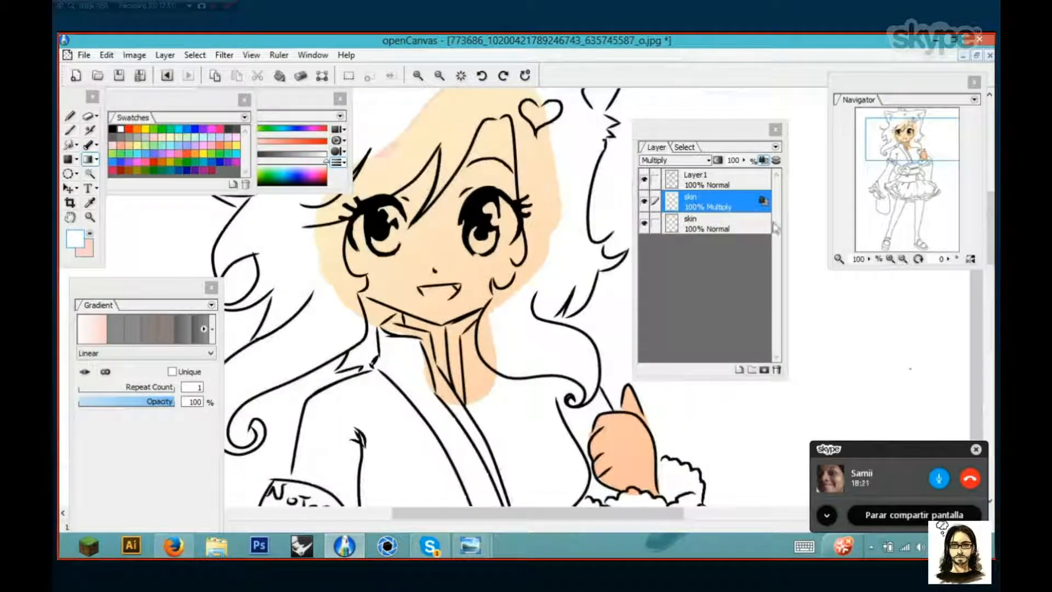
Duplicate the Multiply skin layer and clear the duplicate with a white filled rectangle
left_click(775, 147)
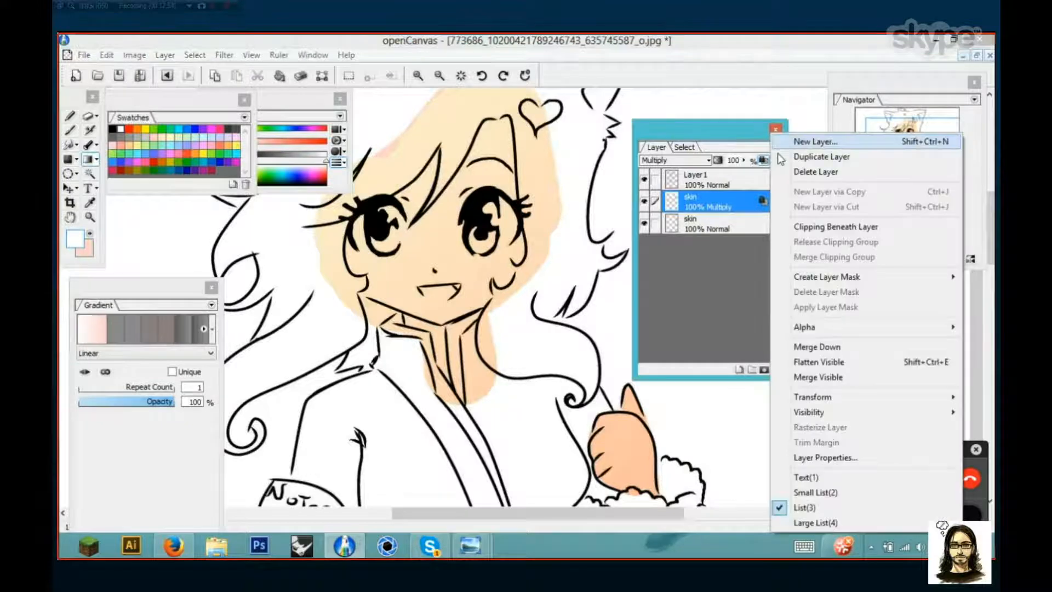
key("Escape")
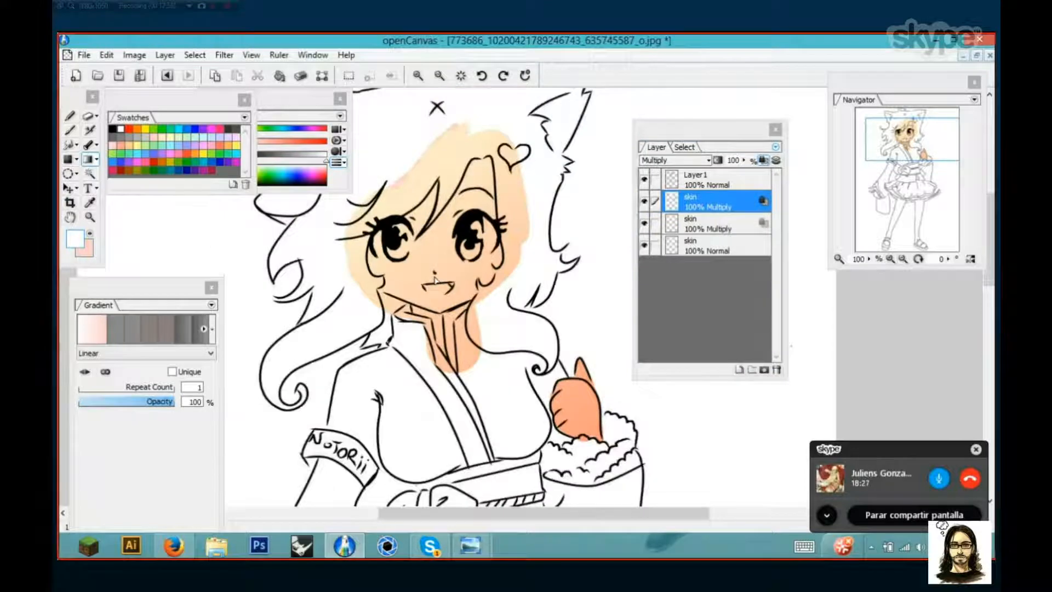
scroll(436, 280, "down", 1)
left_click_drag(435, 280, 477, 284)
left_click(68, 158)
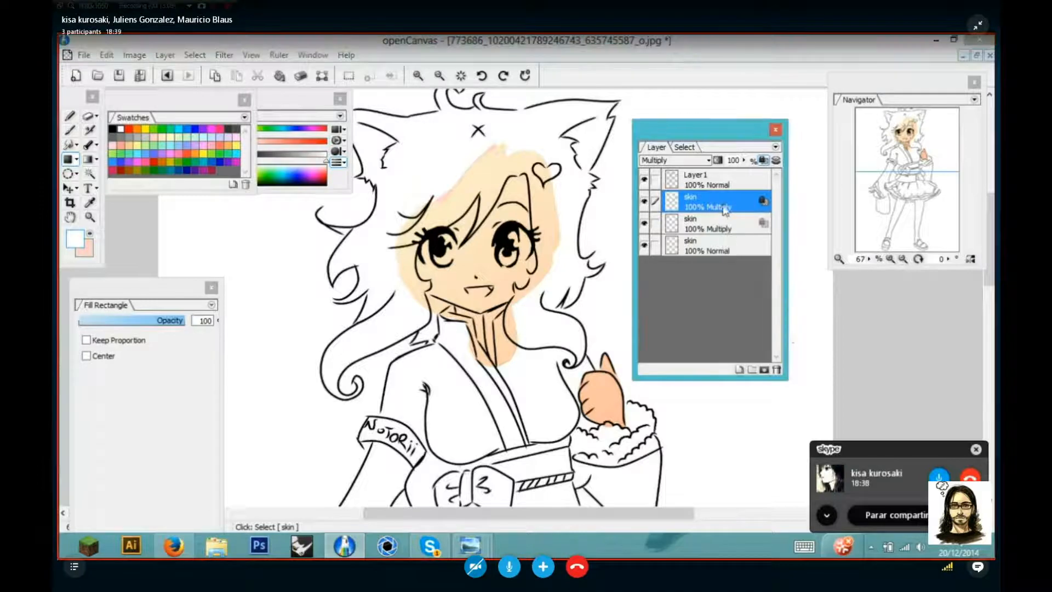
Mute the microphone in the Skype call and make the bottom Normal skin layer active
left_click(723, 224)
left_click_drag(725, 208, 726, 229)
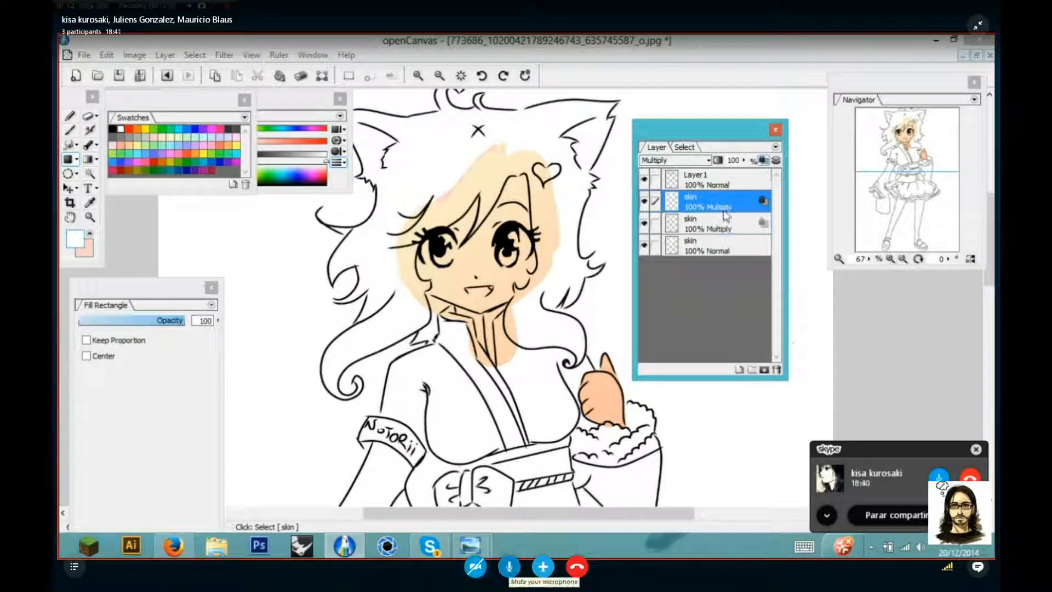
left_click(509, 566)
left_click(726, 229)
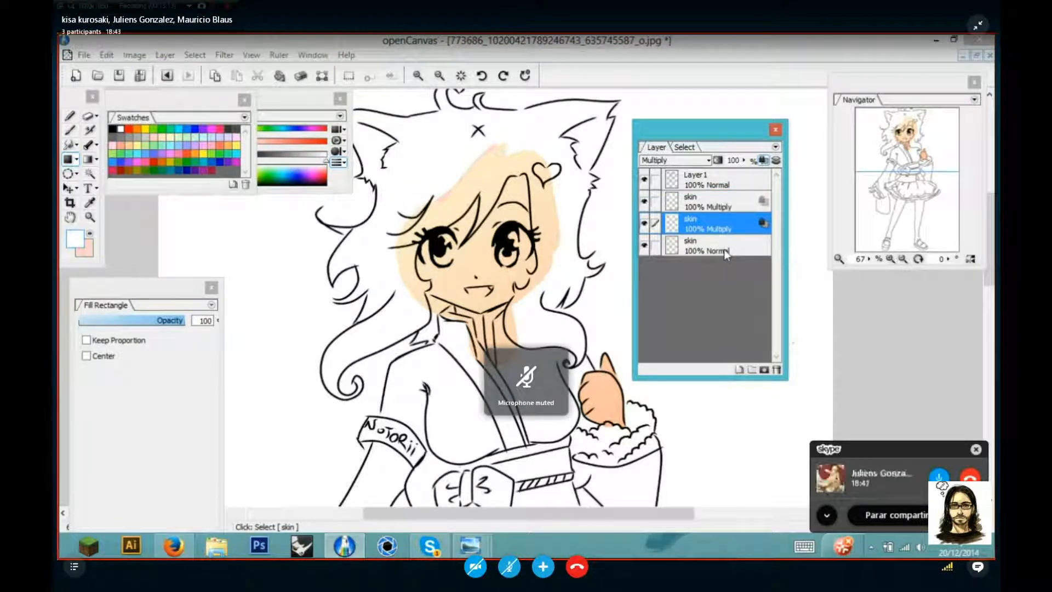
left_click(724, 248)
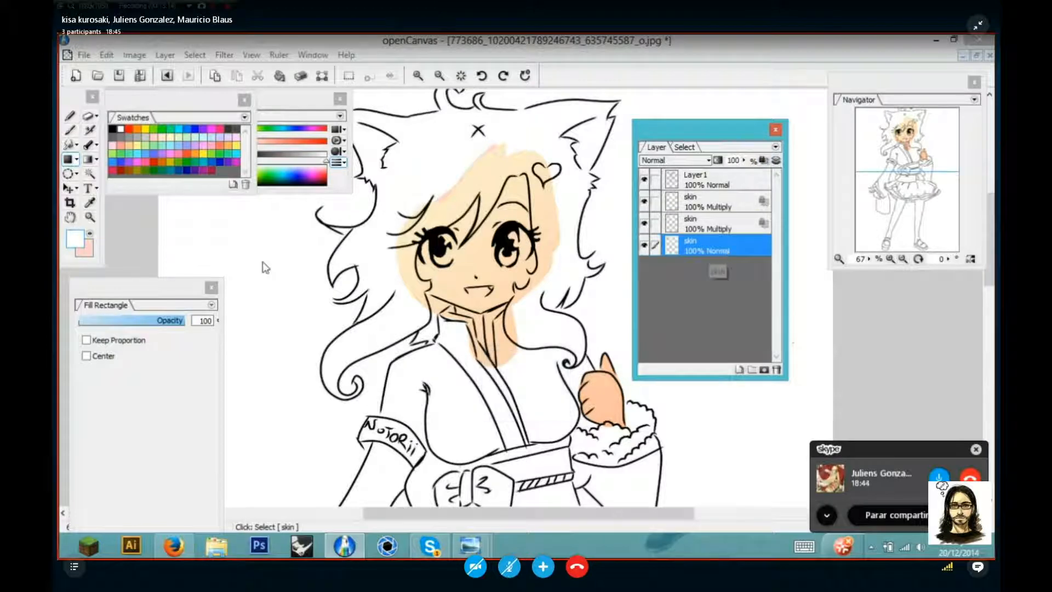
Swap the drawing colors so pale pink is active, and set the WaterColor brush size to 14.4 px
left_click(92, 252)
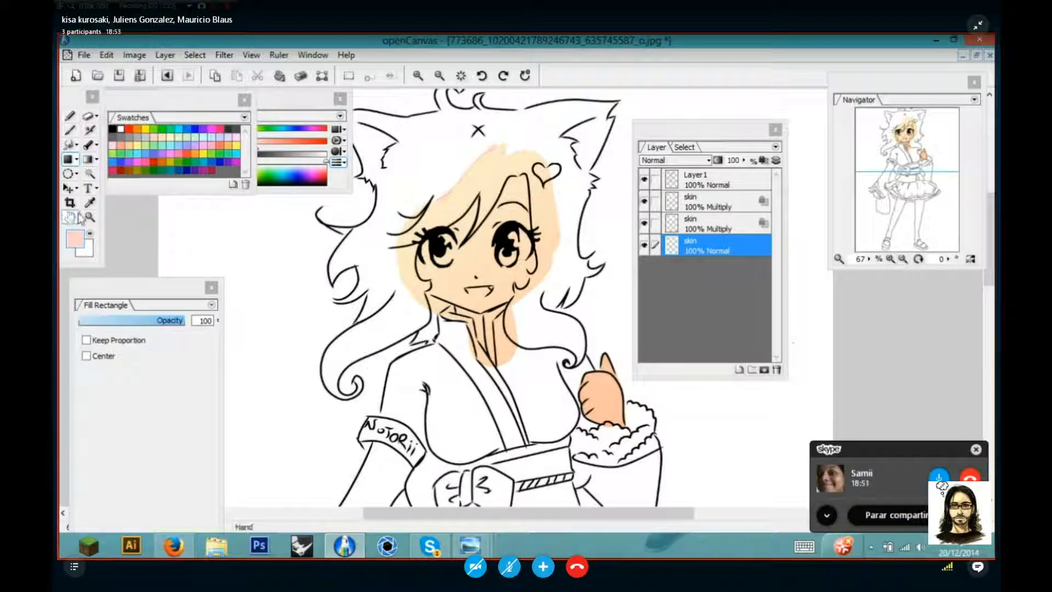
left_click(70, 131)
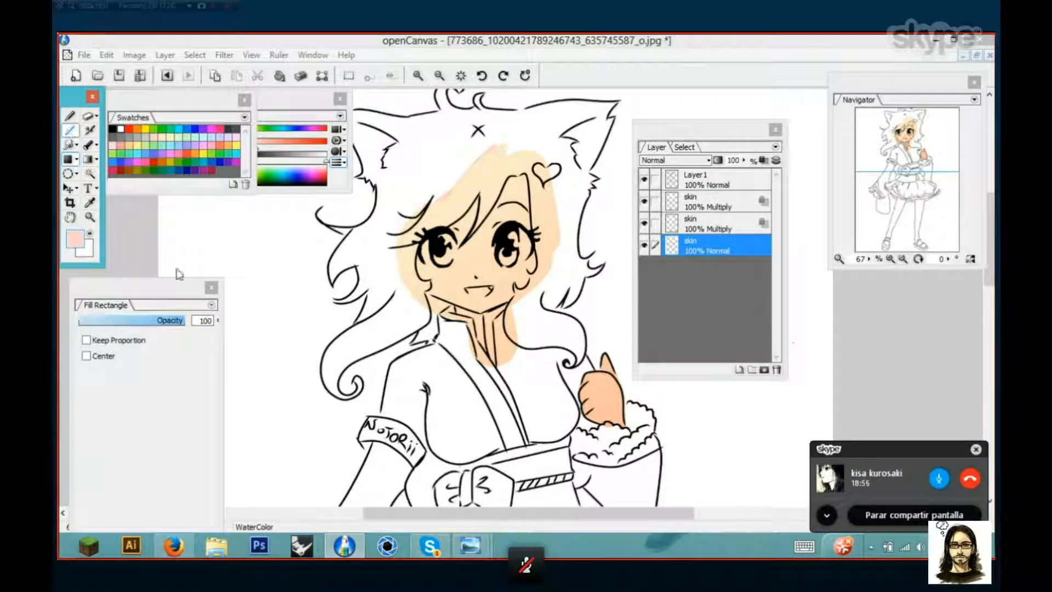
left_click(193, 353)
left_click(121, 411)
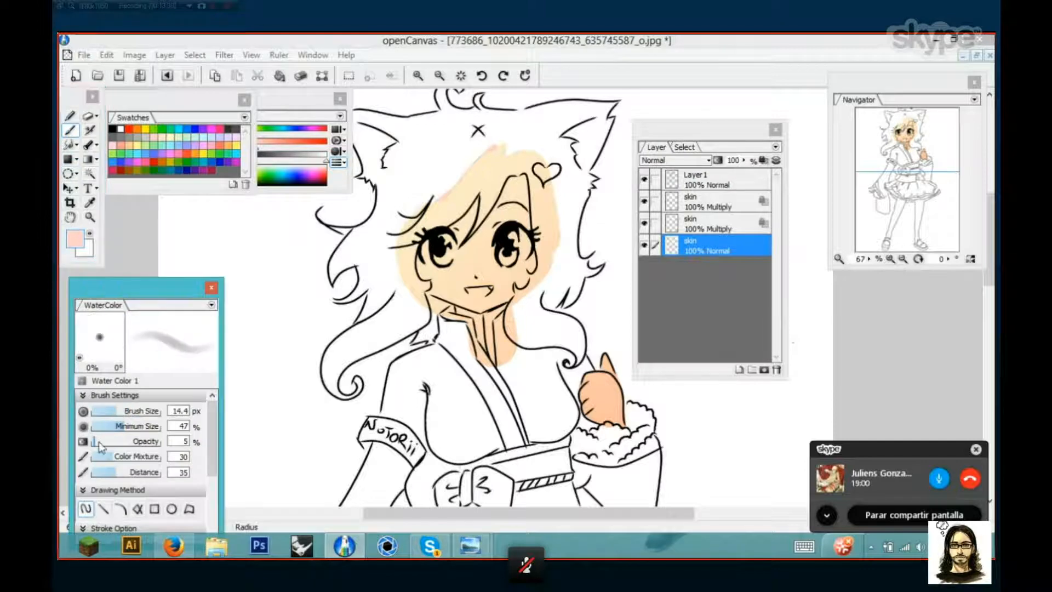
Paint the forehead beside the bangs with a pale lilac swatch, using 8% opacity and a 12.1 px WaterColor brush
left_click(98, 442)
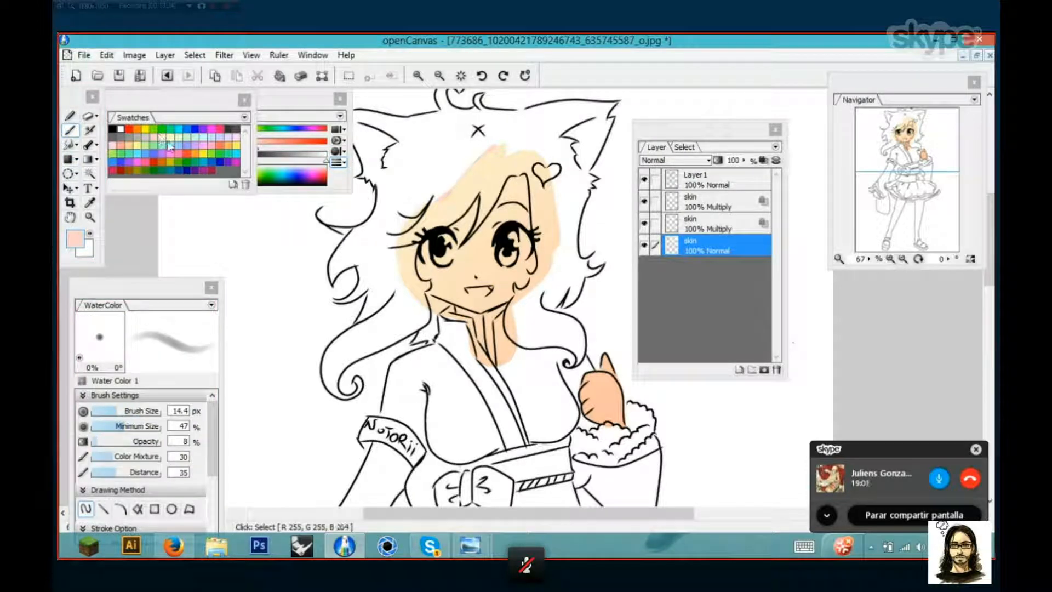
left_click(237, 138)
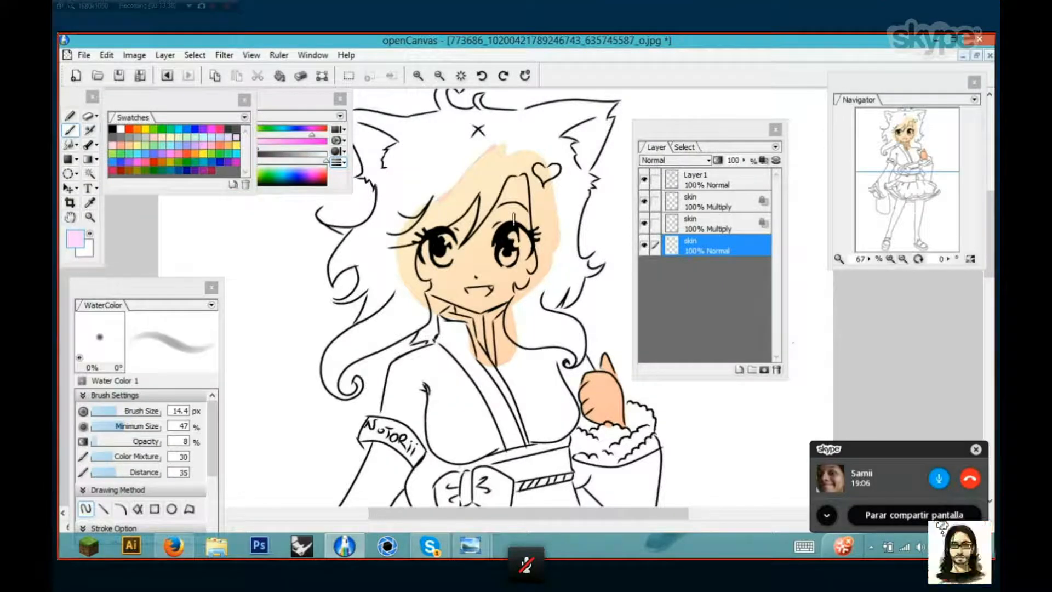
scroll(513, 219, "up", 2)
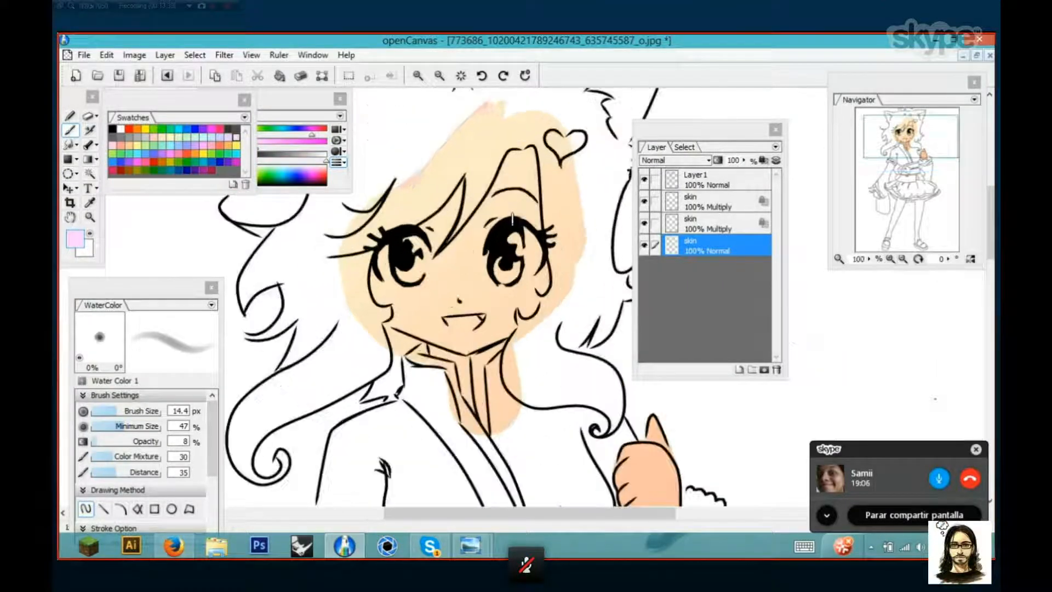
left_click(113, 412)
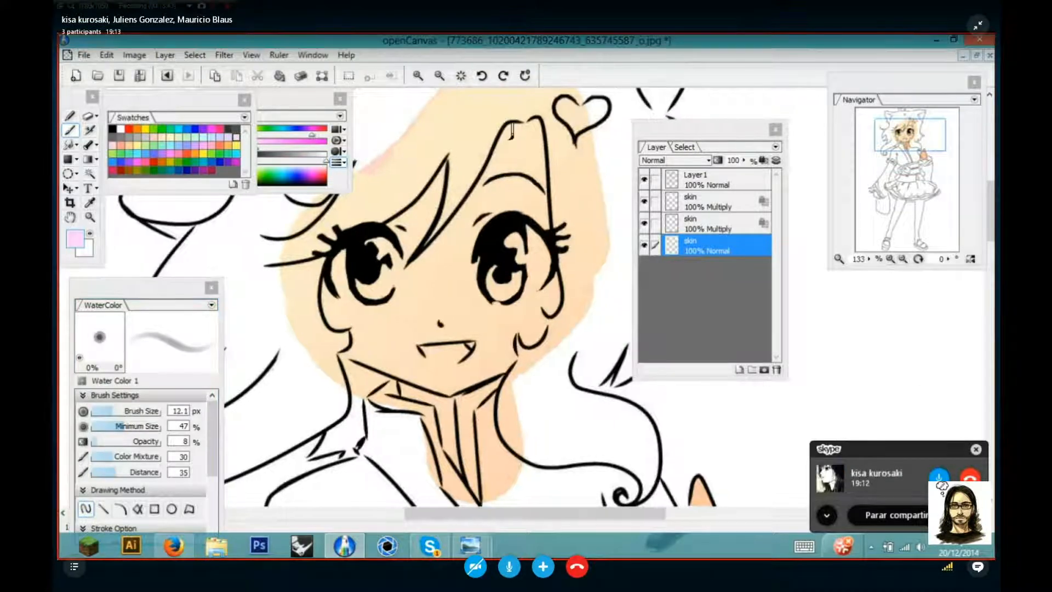
left_click_drag(517, 128, 490, 170)
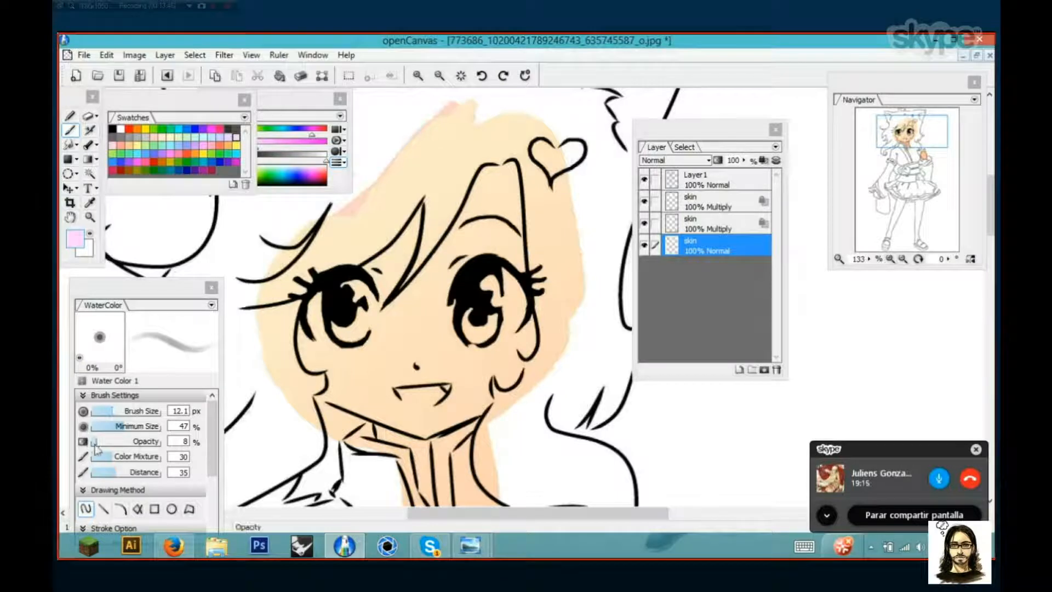
Lower the WaterColor opacity to 5% and brush faint lilac shading around the eyelid and cheek on the bottom skin layer
left_click(96, 445)
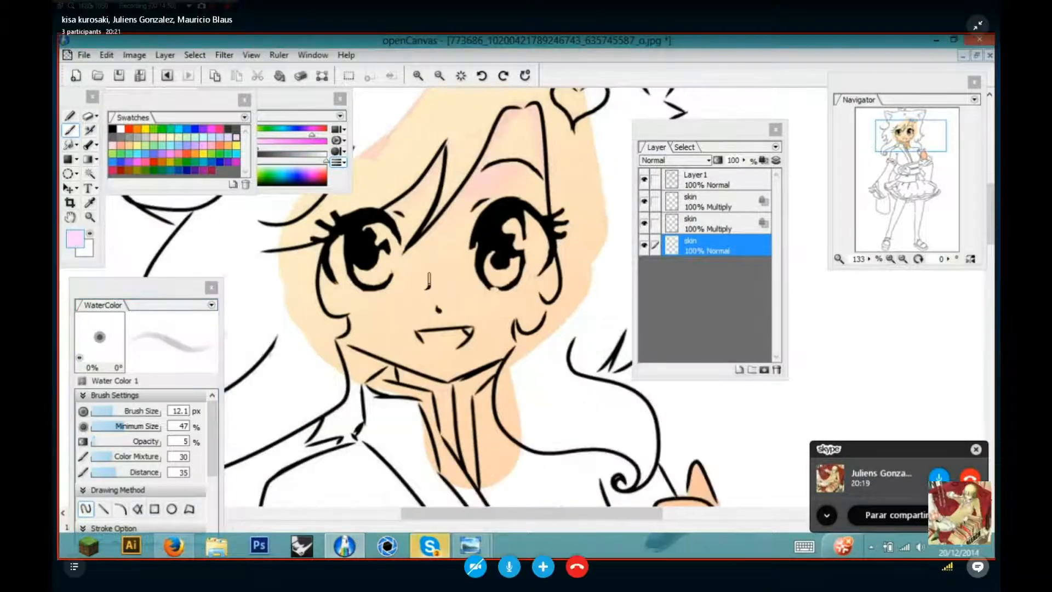
scroll(429, 281, "down", 1)
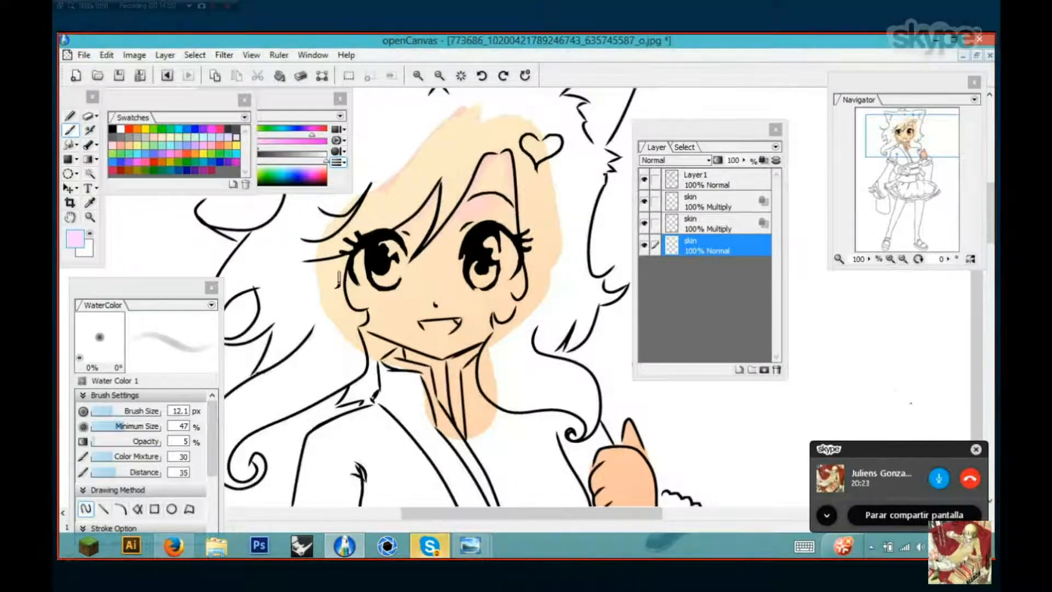
scroll(337, 277, "up", 1)
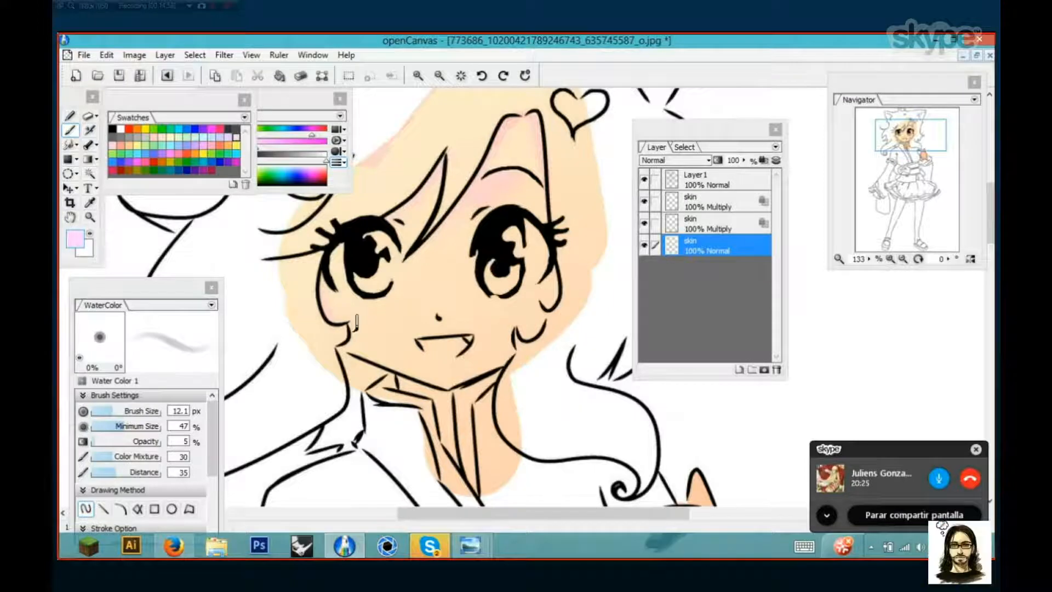
scroll(356, 322, "down", 1)
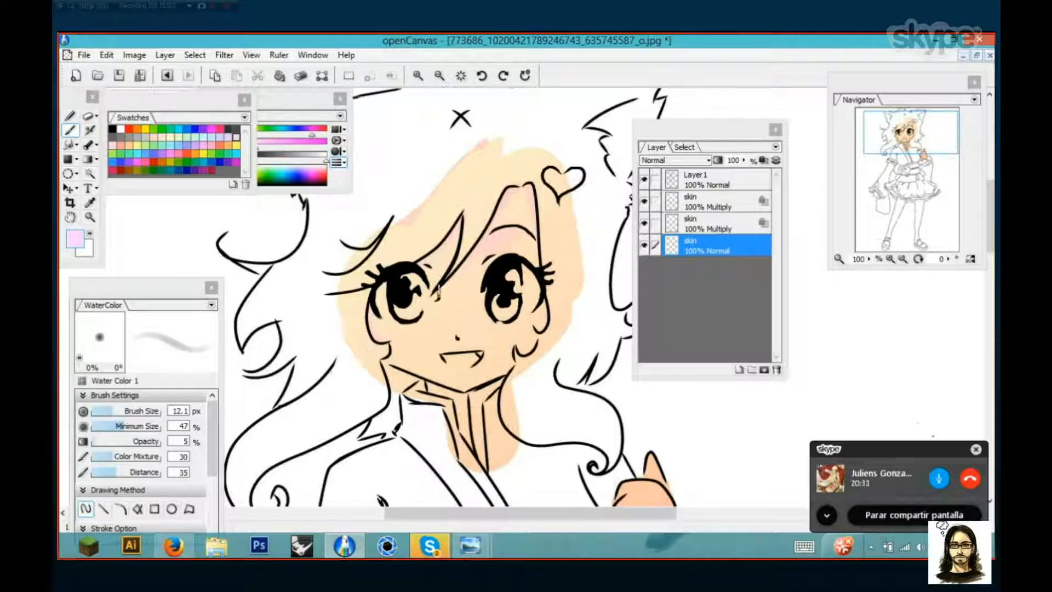
Sample the face's skin color, preserve the bottom skin layer's transparency, and cover the lilac shading with a filled rectangle
left_click(90, 202)
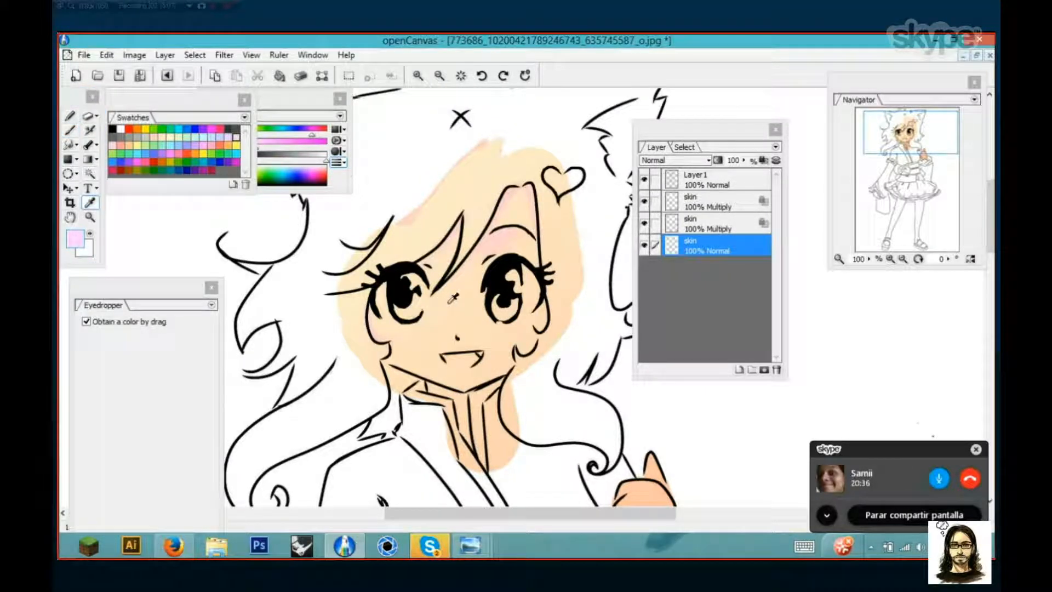
left_click(454, 305)
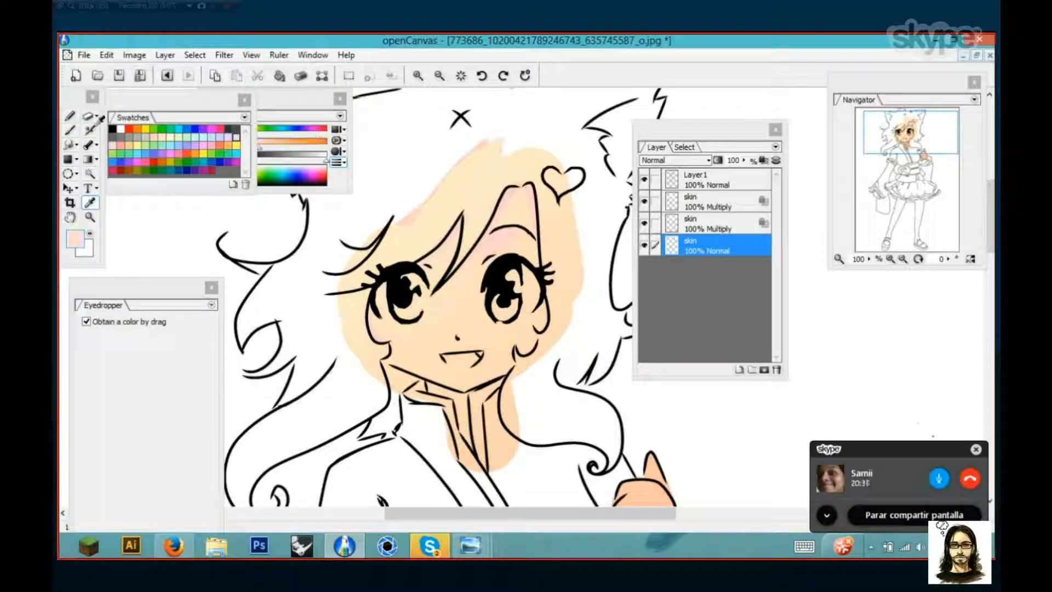
left_click(69, 145)
left_click_drag(360, 158, 585, 354)
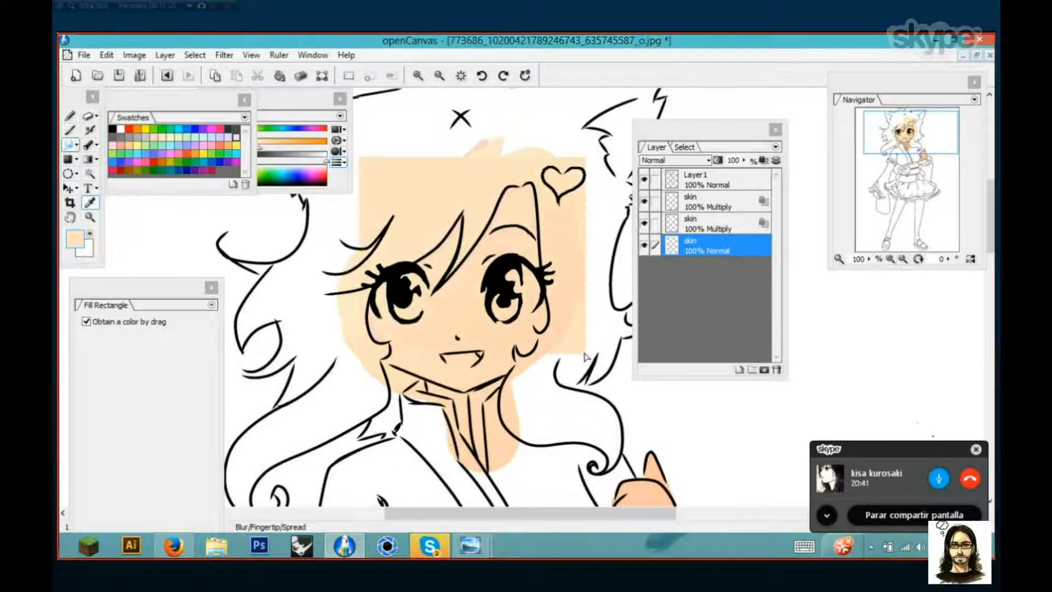
key("ctrl+z")
left_click(763, 160)
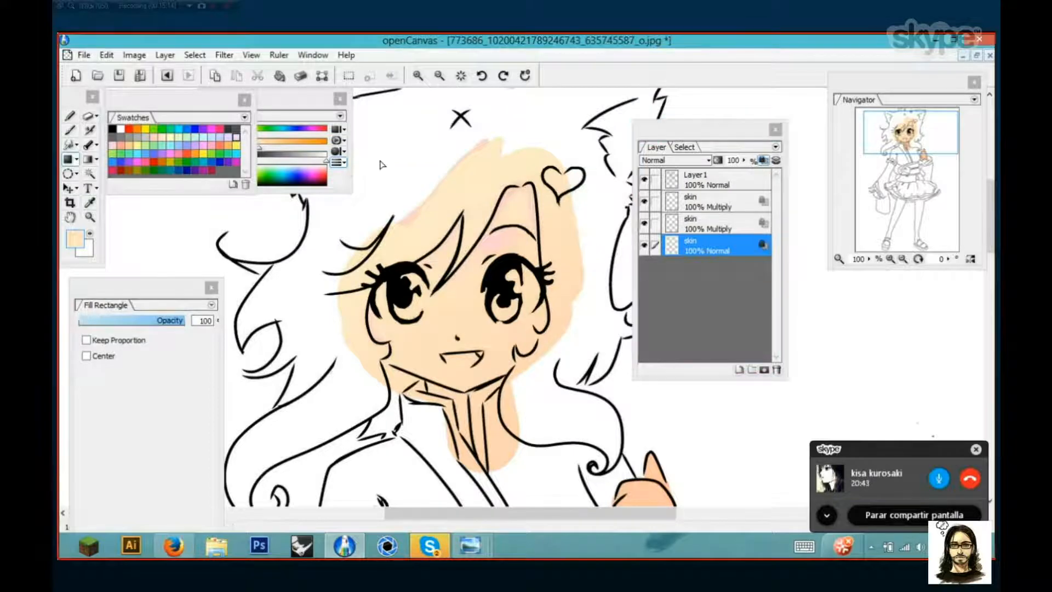
left_click_drag(361, 147, 602, 390)
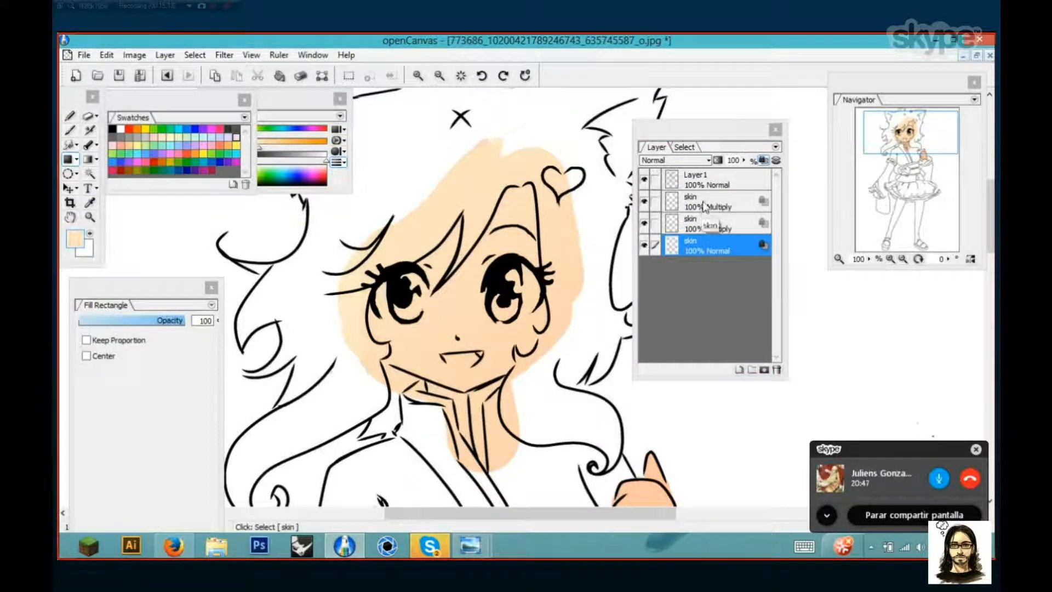
On the top Multiply skin layer, paint light skin-tone shading above the eye with the WaterColor brush at 15.9 px and 5% opacity
left_click(705, 206)
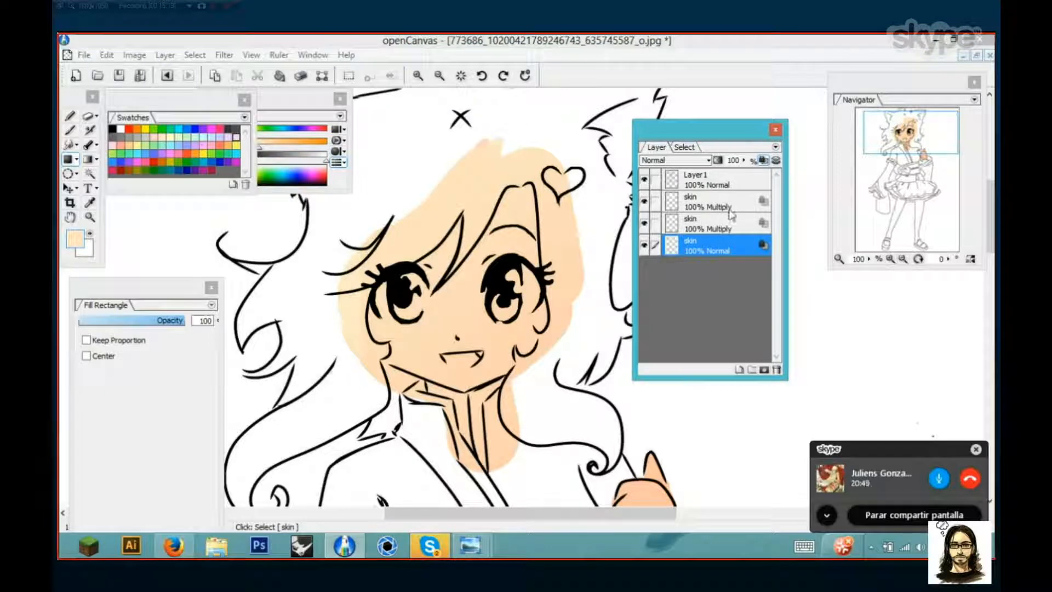
left_click(705, 207)
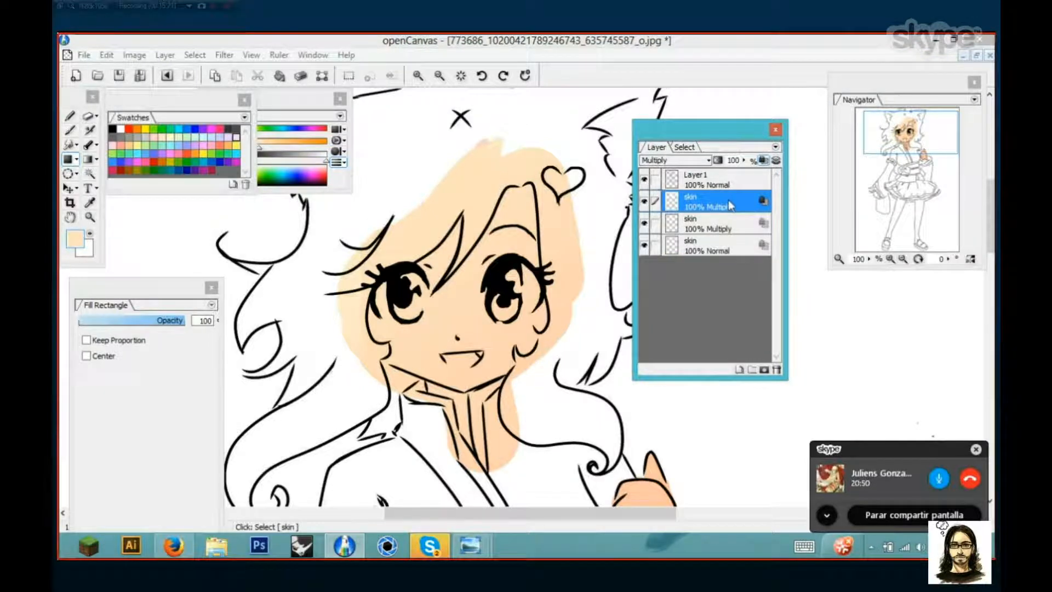
left_click(70, 131)
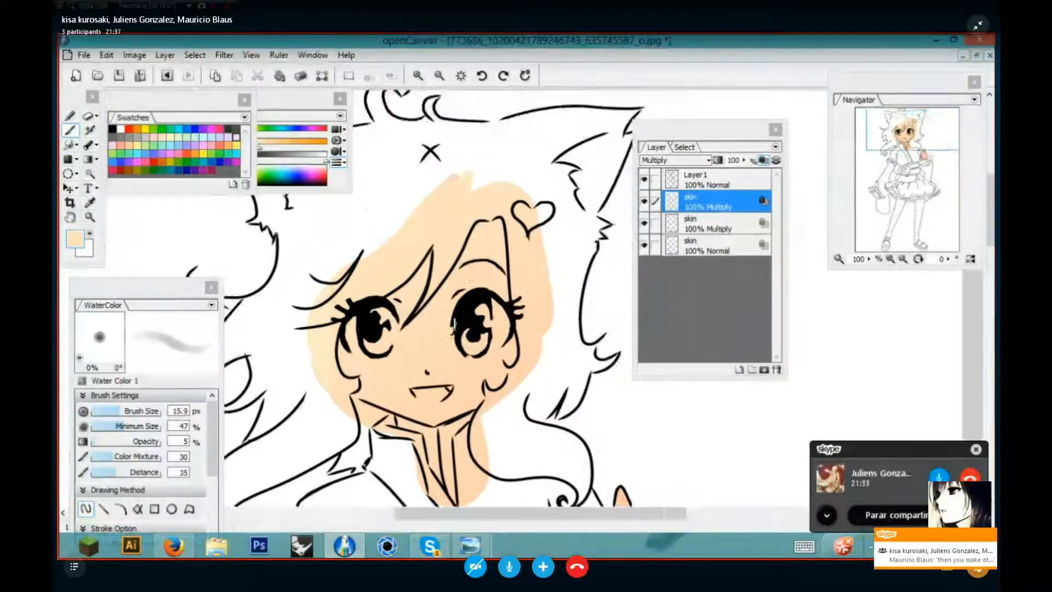
scroll(486, 191, "up", 4)
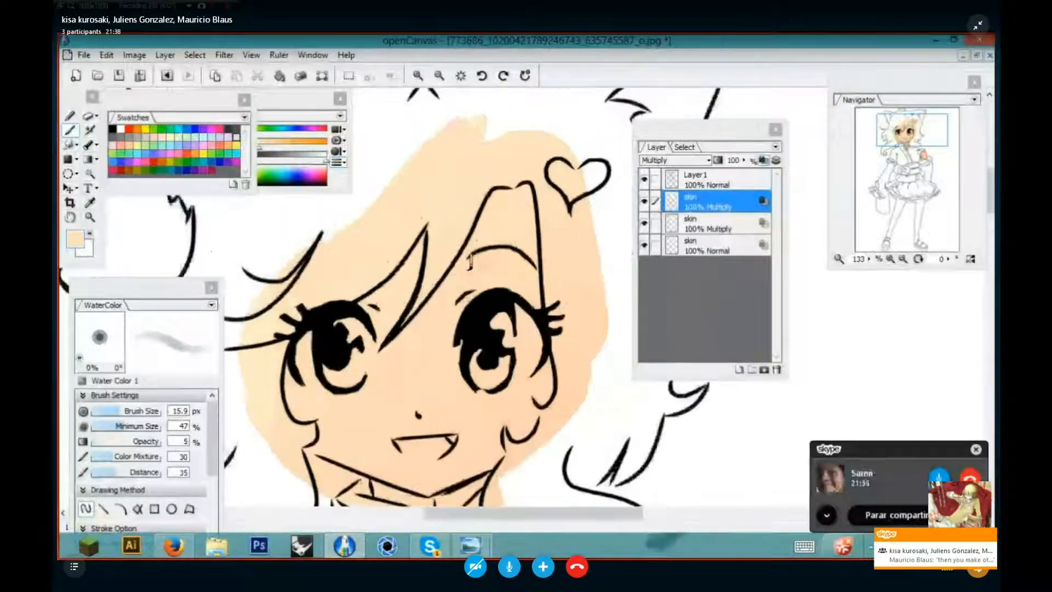
scroll(485, 185, "down", 2)
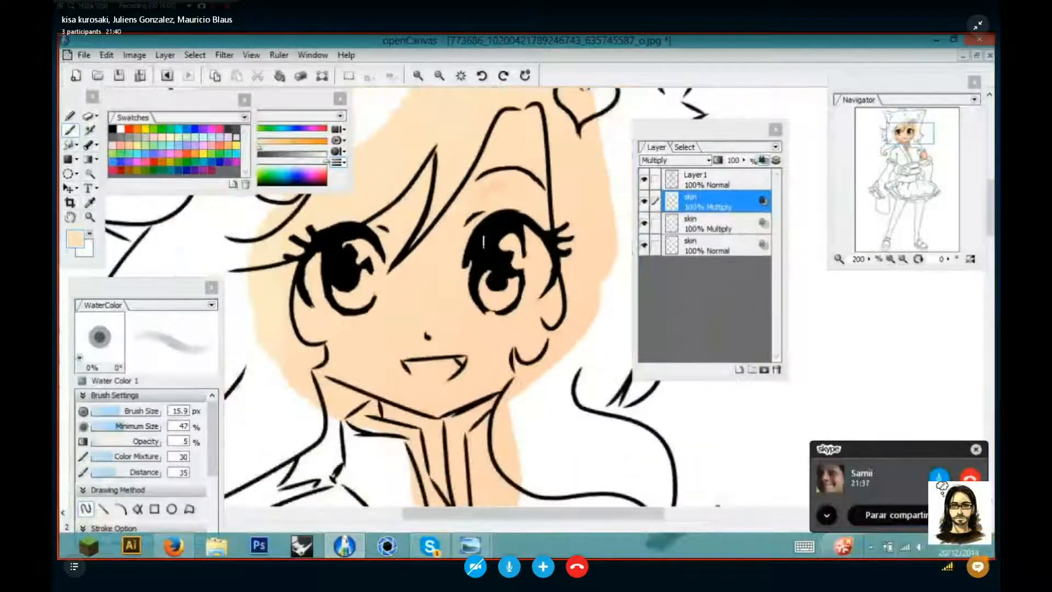
scroll(484, 241, "down", 2)
left_click_drag(483, 290, 473, 250)
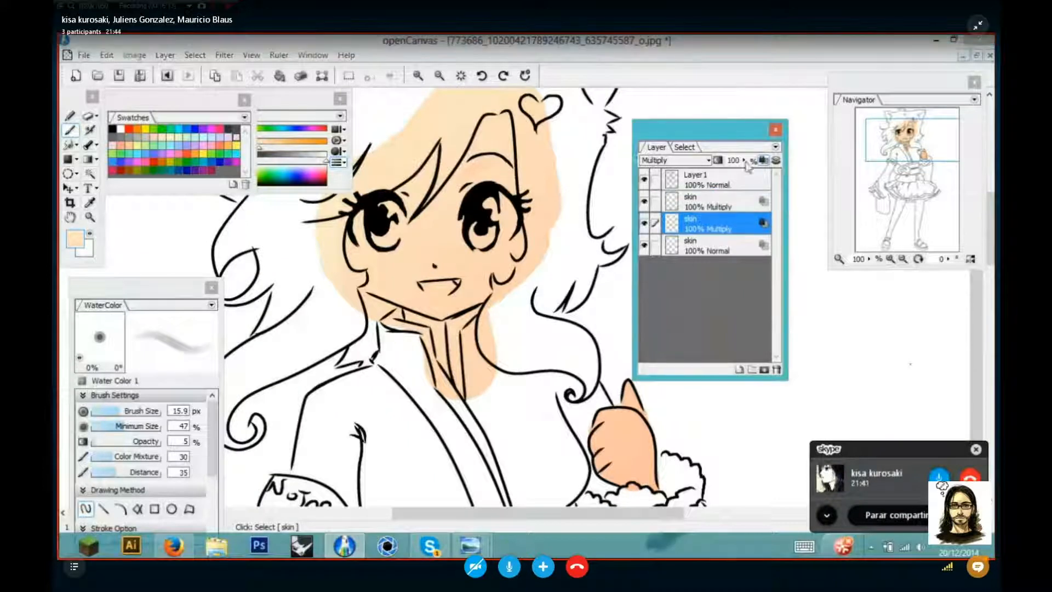
Reduce the opacity of the lower Multiply skin layer to 59%
left_click(710, 223)
left_click(743, 160)
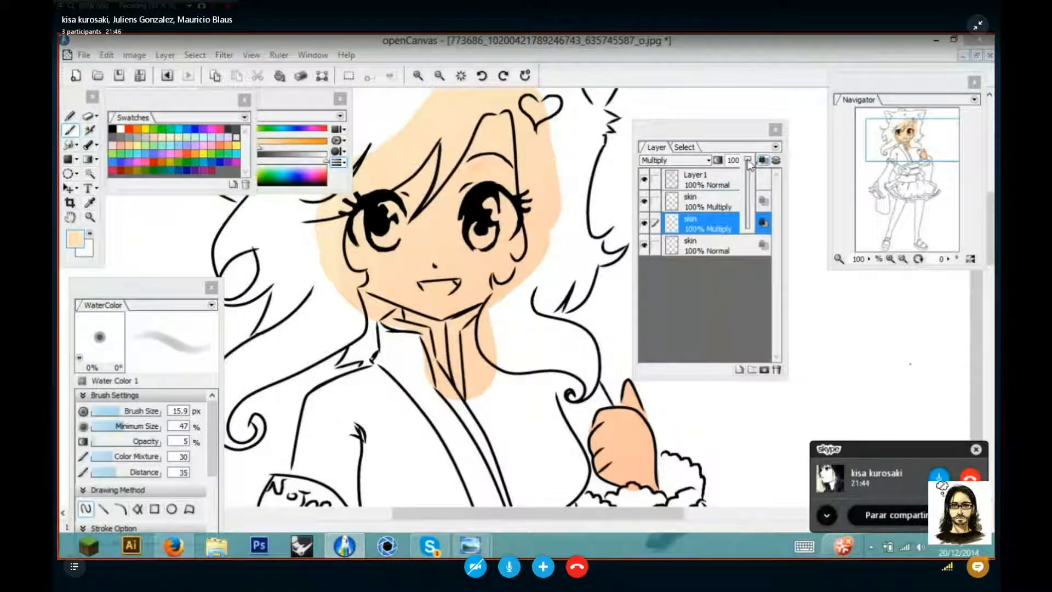
left_click_drag(748, 165, 752, 186)
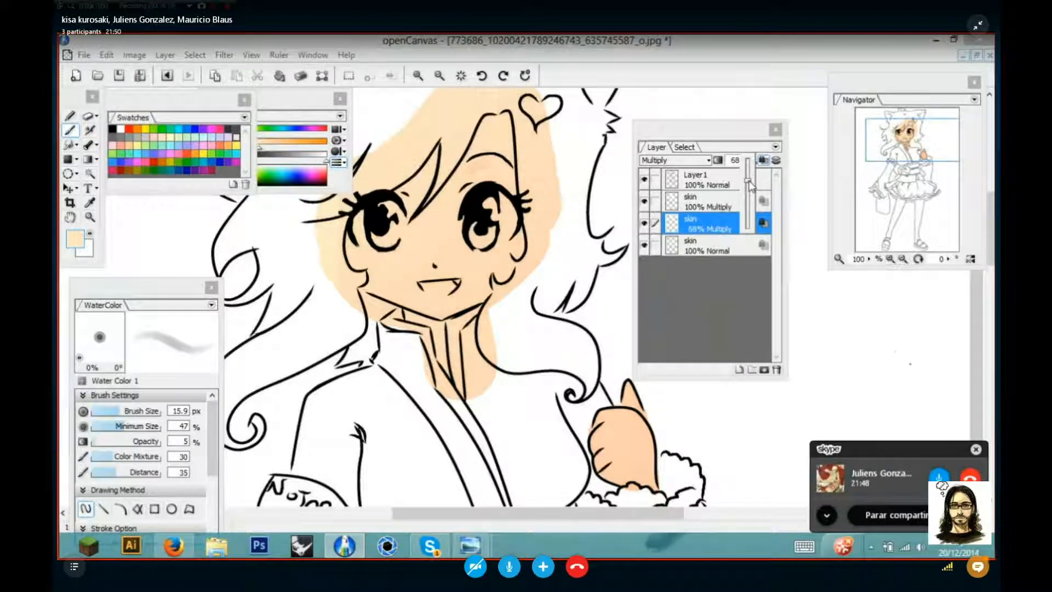
left_click_drag(752, 192, 752, 198)
left_click(738, 128)
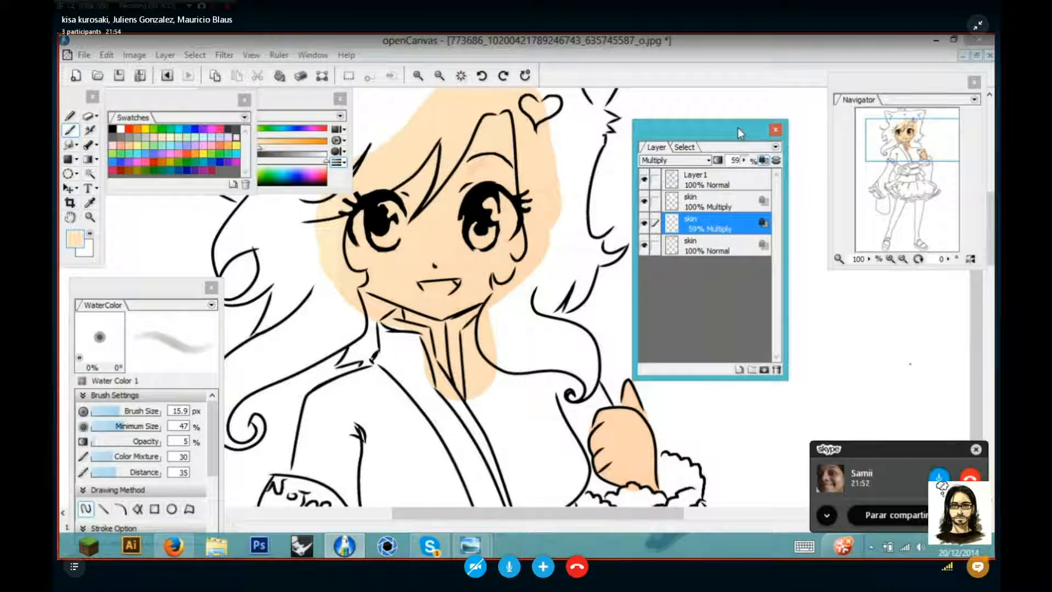
left_click(483, 315)
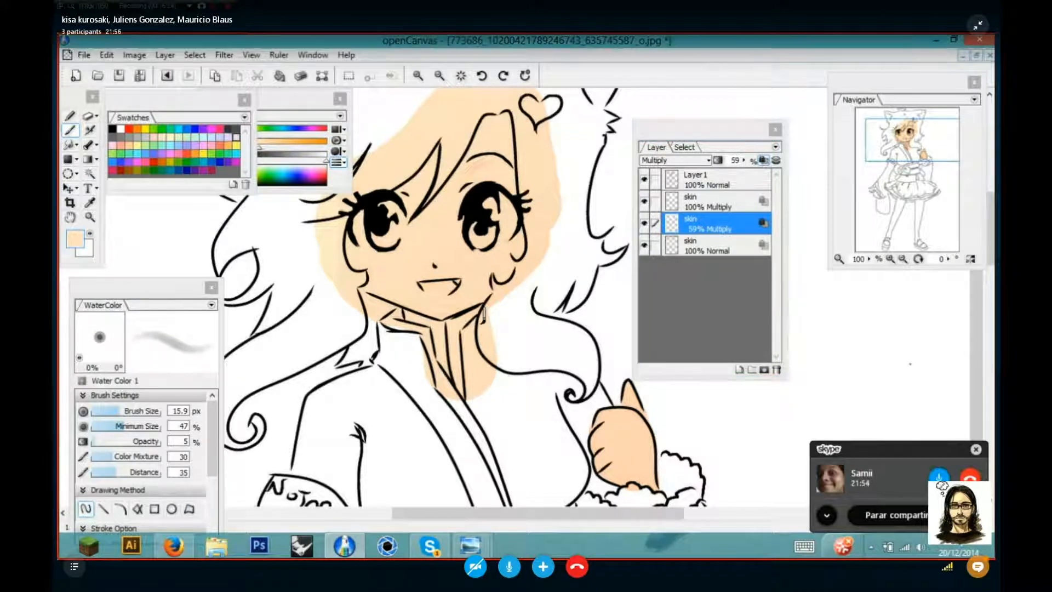
Return to the top Multiply skin layer and shade between the brow and the eye with a 67.6 px brush
left_click(718, 207)
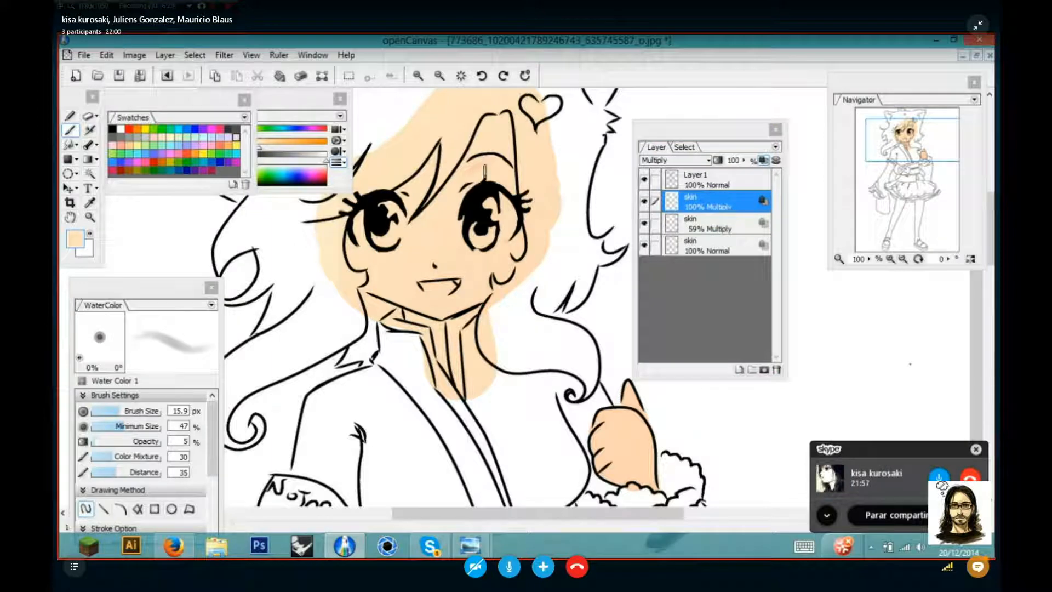
scroll(485, 172, "up", 3)
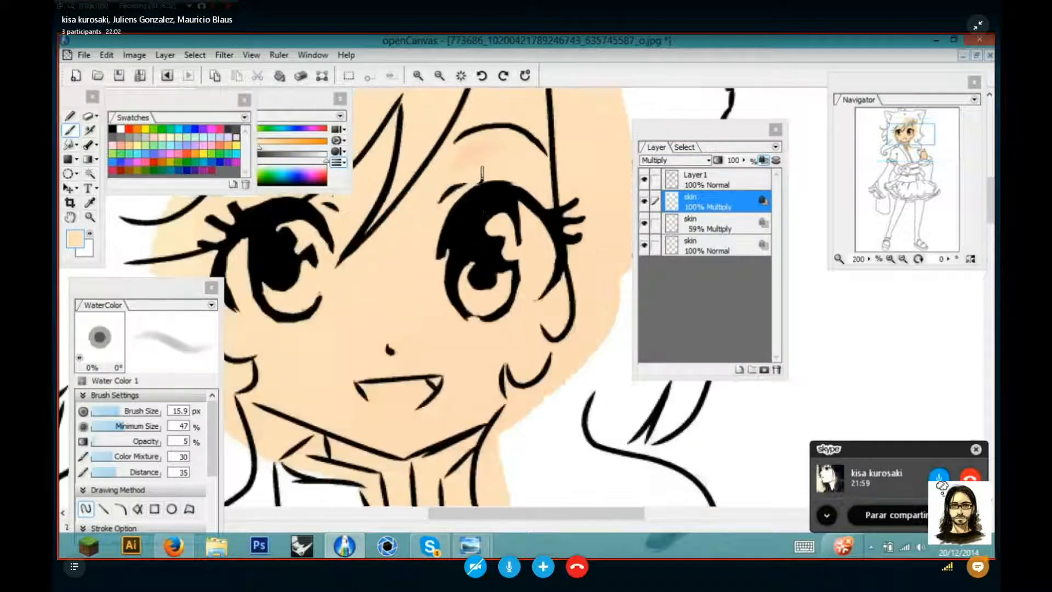
left_click_drag(121, 410, 128, 410)
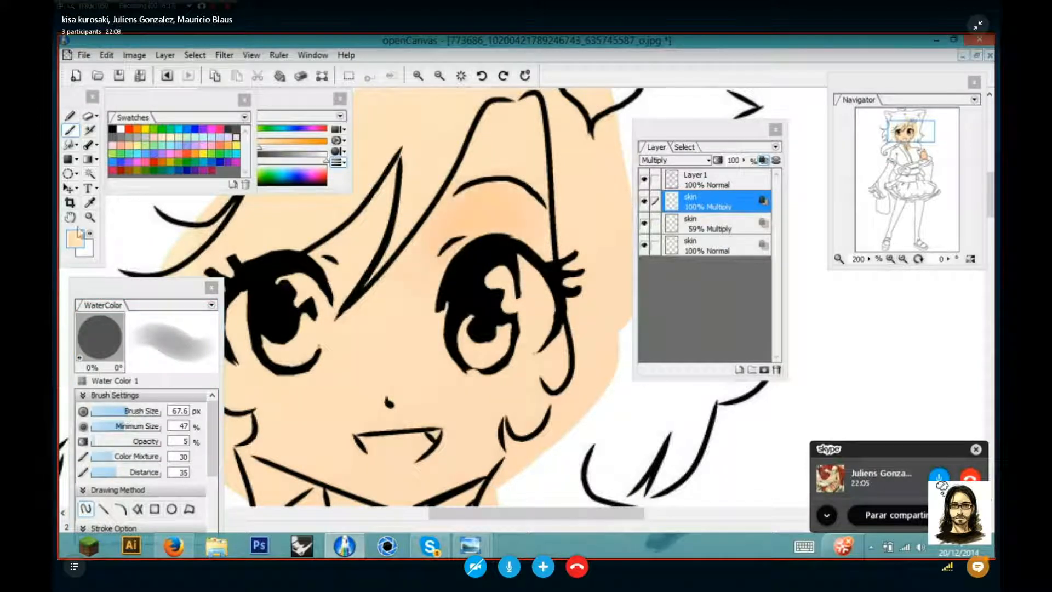
Move the Color window into clear view and set the drawing color to H 39, S 38, V 100
left_click_drag(311, 103, 382, 96)
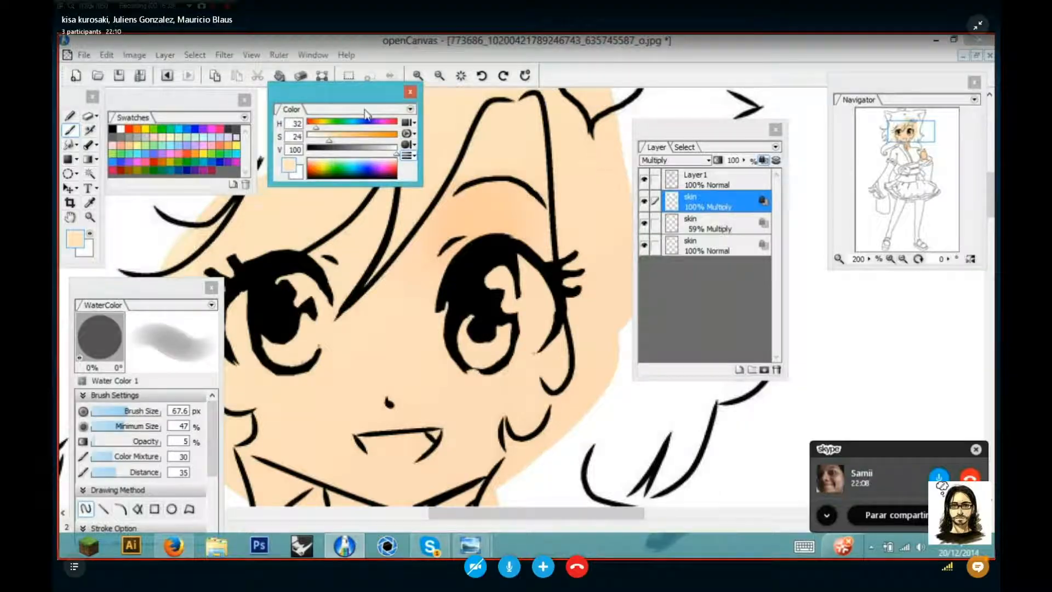
key("Escape")
left_click_drag(382, 202, 421, 212)
Read the latest messages in the Skype group chat, hide the chat, and return the shared screen to full size
left_click(978, 543)
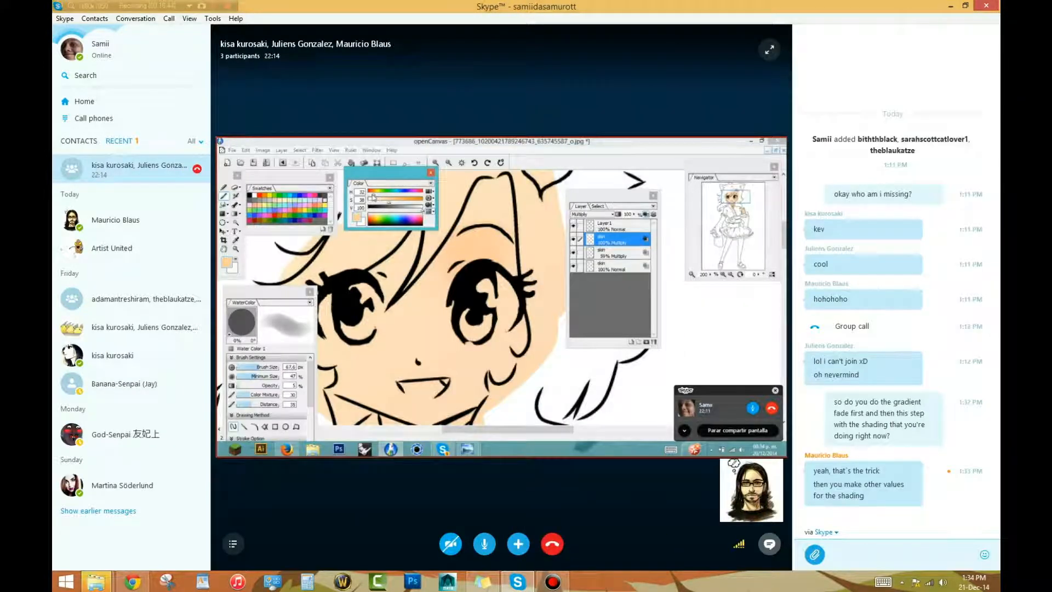
left_click(769, 543)
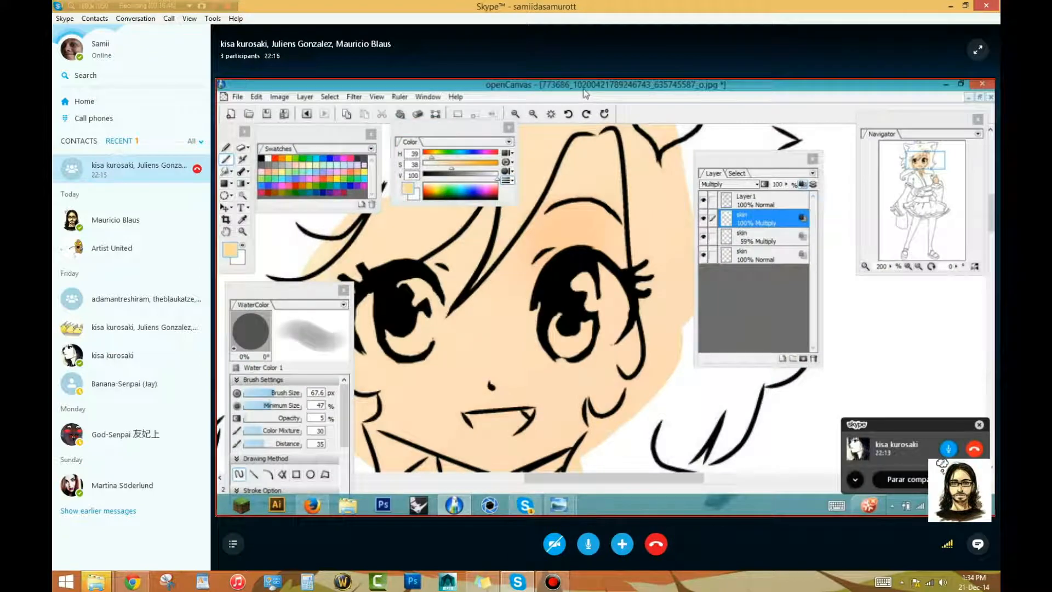
left_click(978, 50)
Move the Color window aside and shade the forehead between the bangs and the side of the face with the 67.6 px brush
left_click_drag(382, 94, 348, 92)
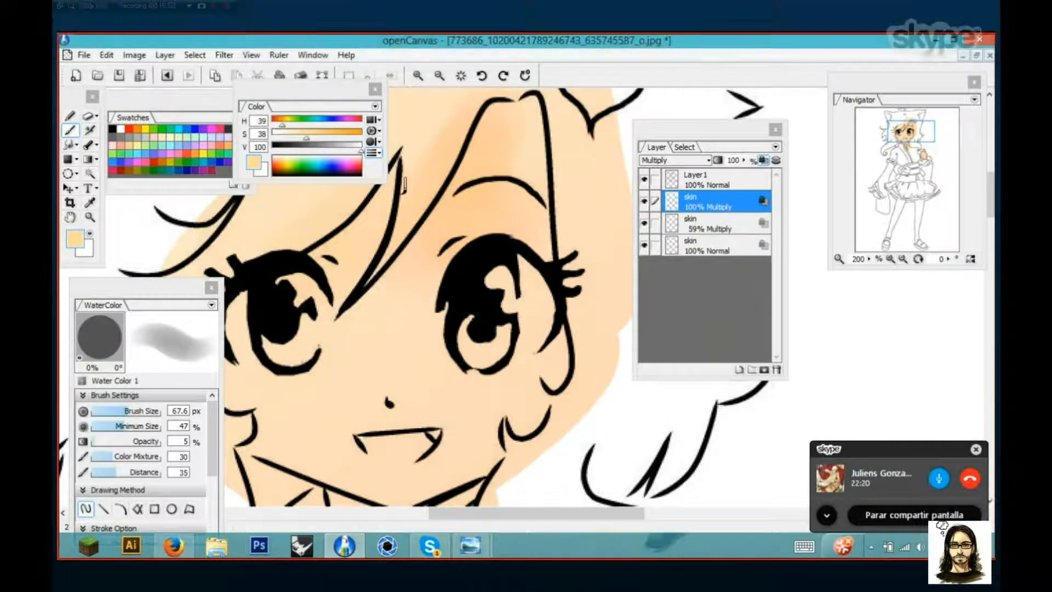
mouse_move(529, 148)
left_mouse_down()
mouse_move(528, 130)
mouse_move(535, 164)
left_mouse_up()
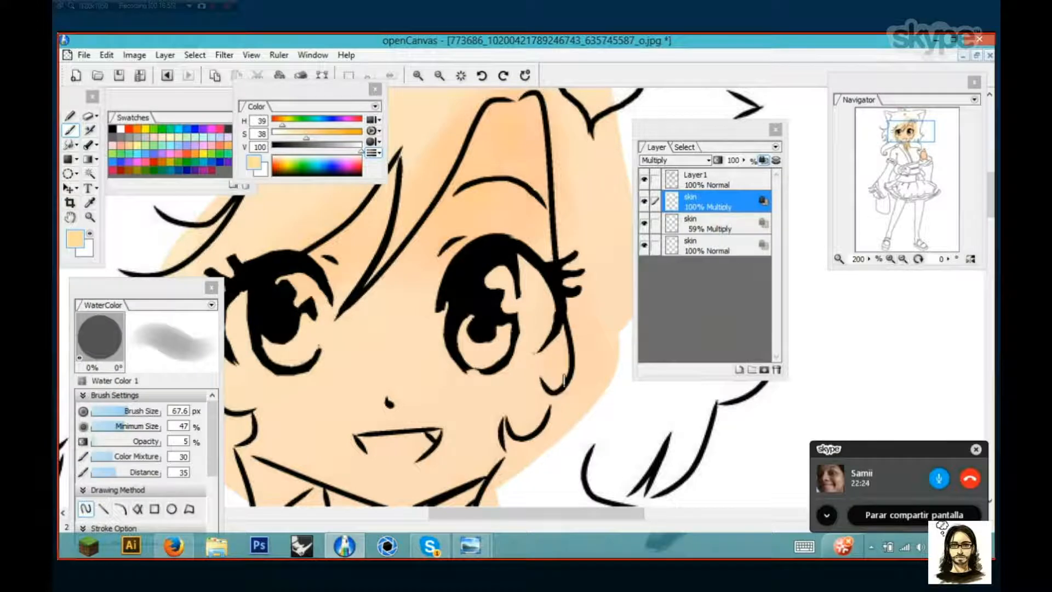
left_click_drag(564, 381, 603, 295)
Set the brush size to 13.6 px and deepen the shading beneath the bangs and brow above the eye
left_click(117, 410)
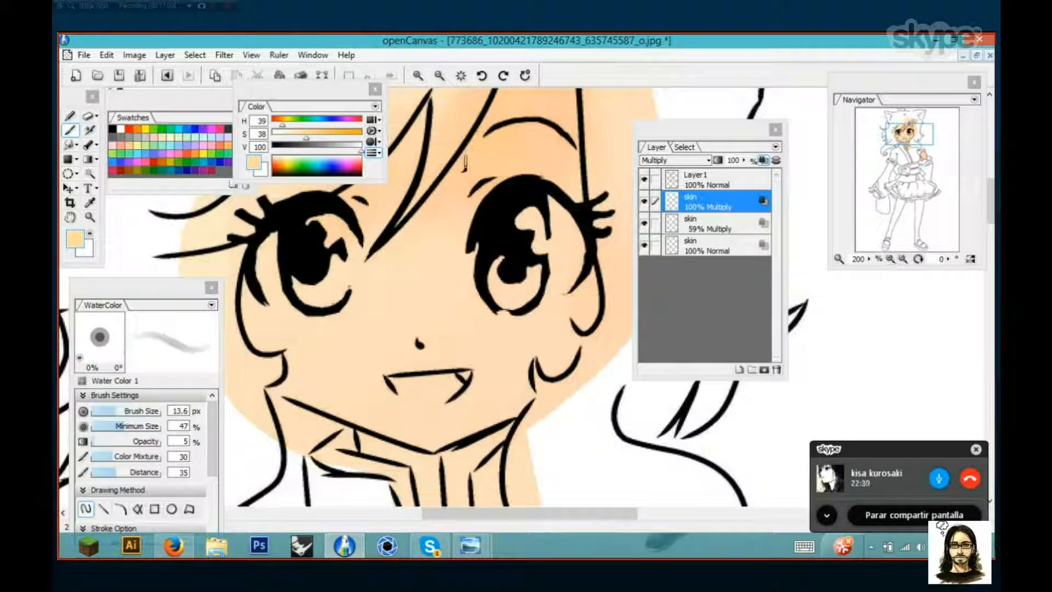
mouse_move(503, 116)
left_mouse_down()
mouse_move(455, 178)
mouse_move(516, 131)
mouse_move(500, 148)
mouse_move(511, 152)
mouse_move(506, 173)
left_mouse_up()
scroll(503, 185, "down", 1)
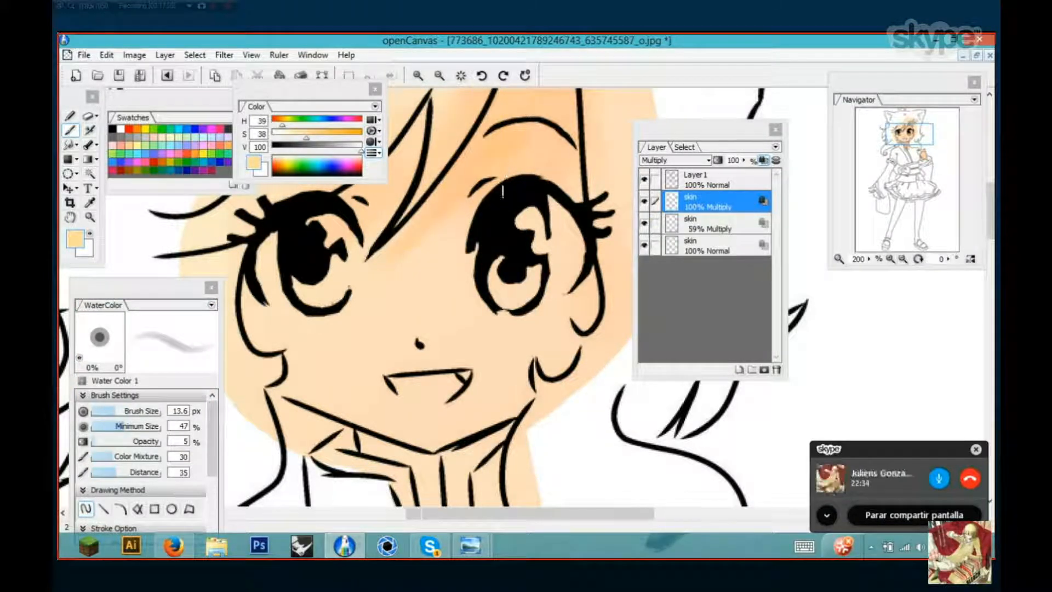
left_click_drag(520, 217, 515, 266)
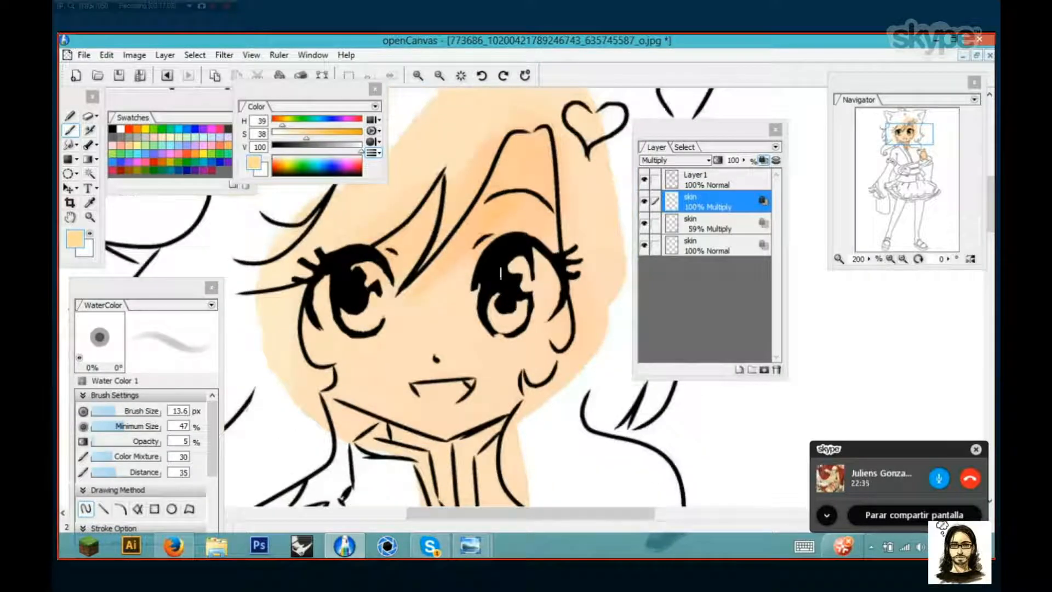
Shift the forehead shading on the active skin Multiply layer toward red by applying Hue/Saturation with a hue of -20
scroll(500, 272, "down", 1)
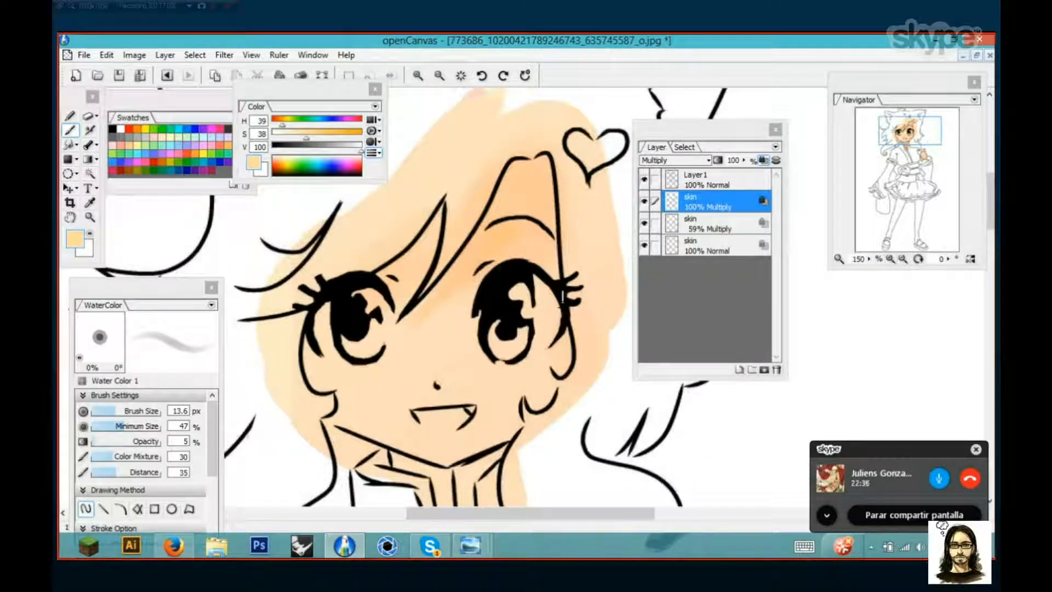
left_click(196, 56)
mouse_move(132, 57)
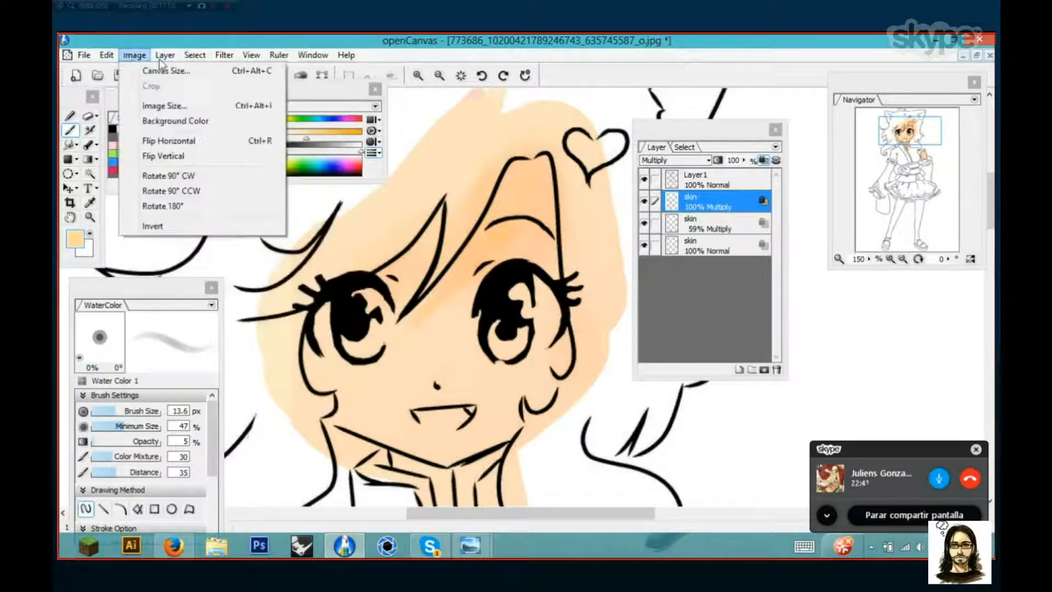
mouse_move(224, 56)
mouse_move(230, 90)
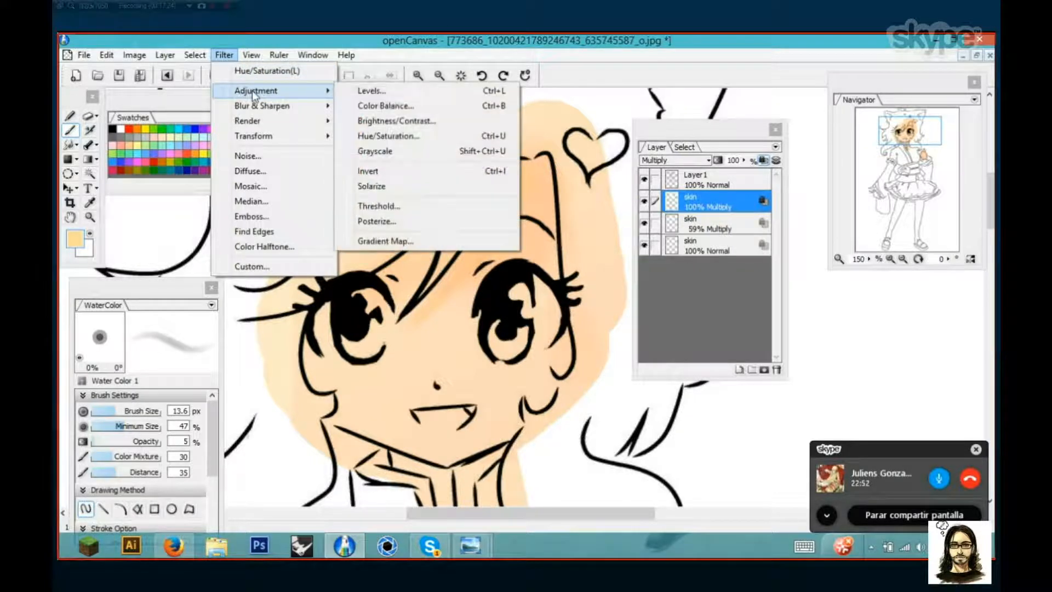
left_click(427, 137)
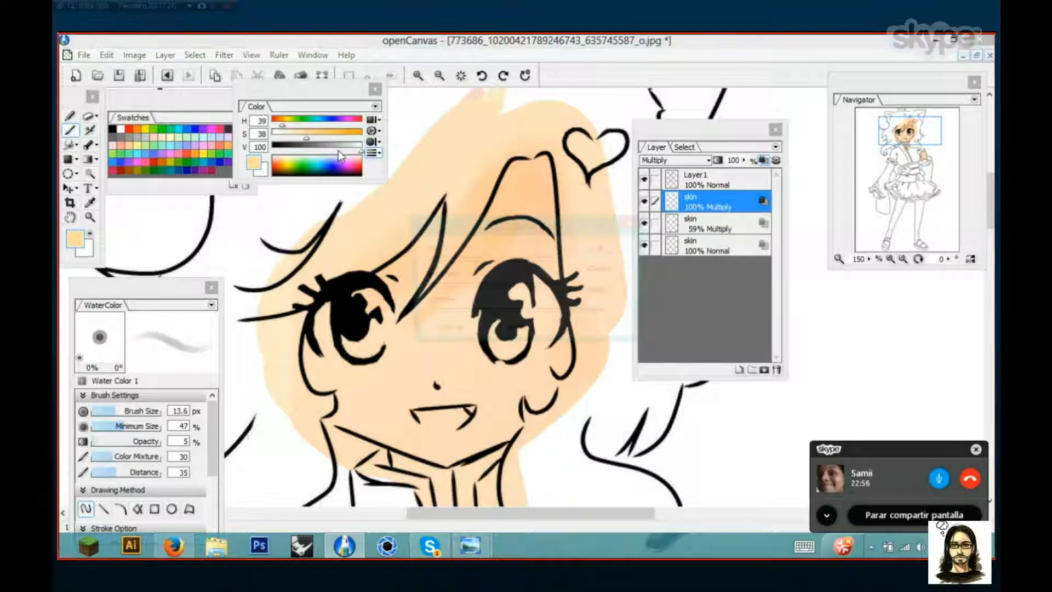
left_click_drag(497, 231, 708, 210)
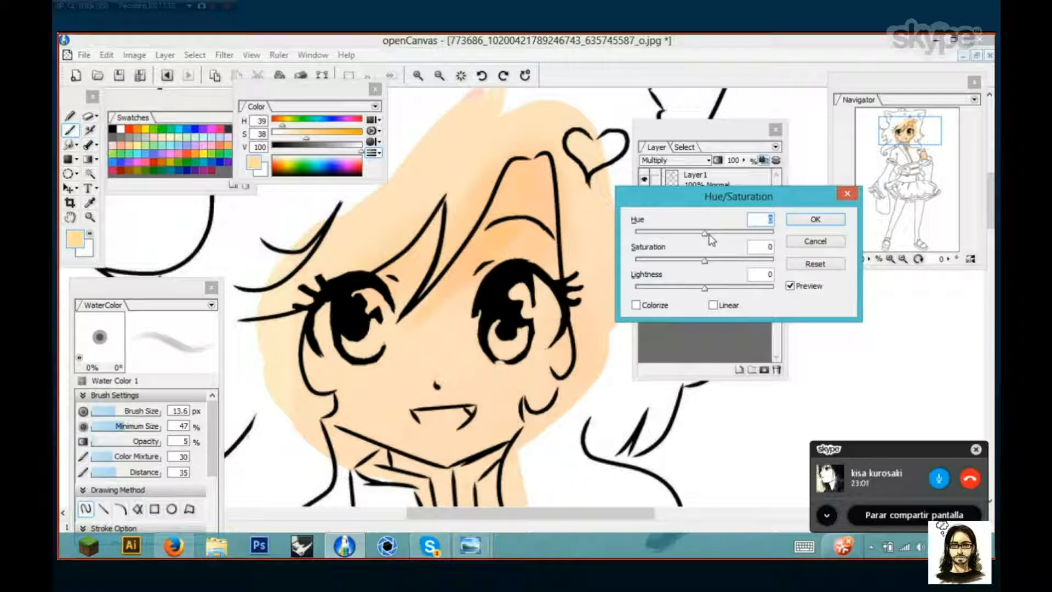
left_click_drag(713, 196, 739, 198)
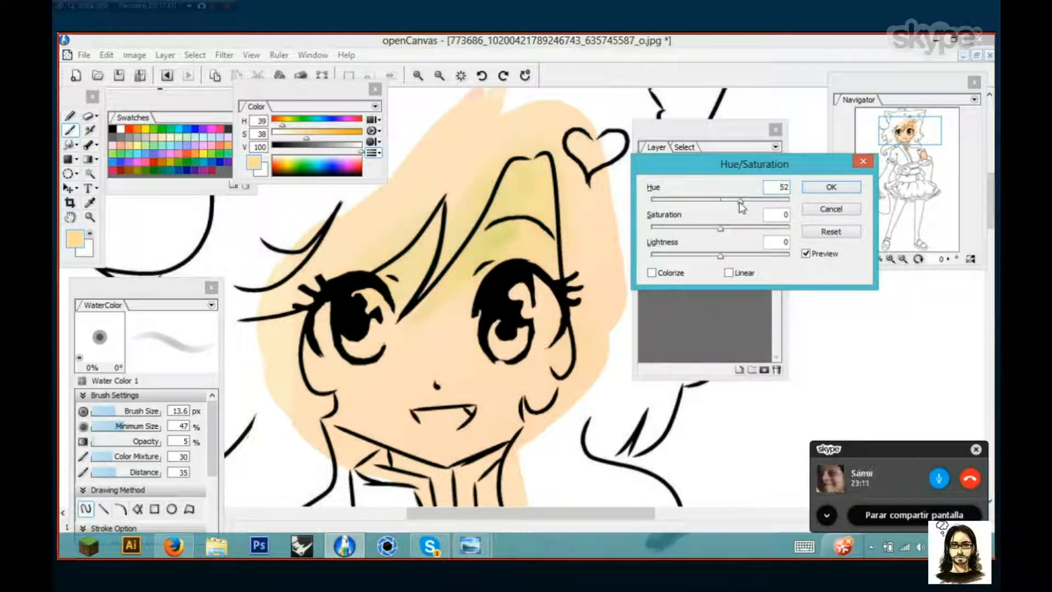
left_click_drag(739, 200, 727, 201)
left_click_drag(727, 200, 701, 201)
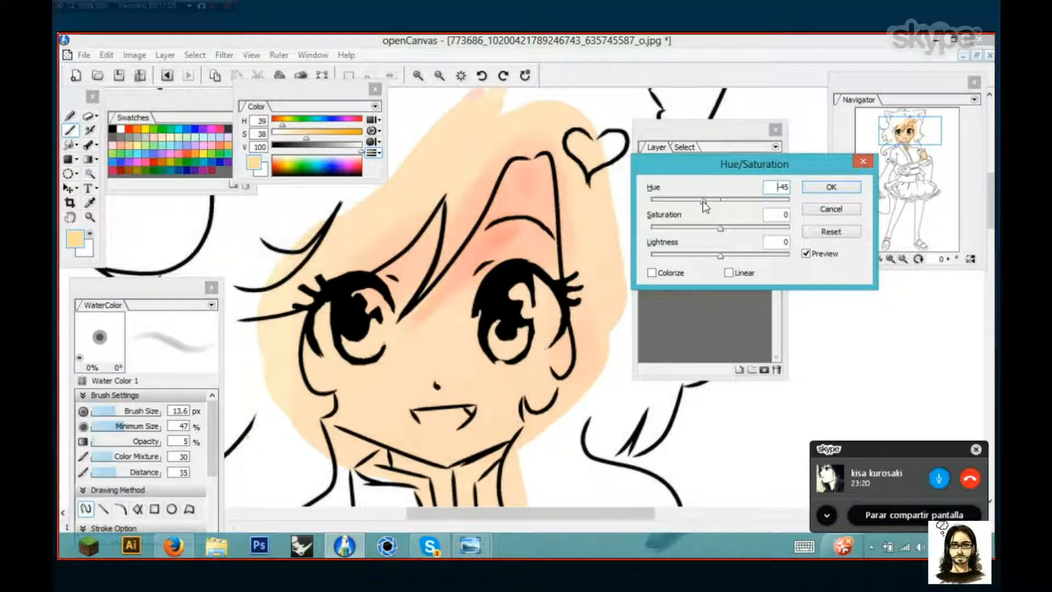
left_click_drag(704, 201, 711, 199)
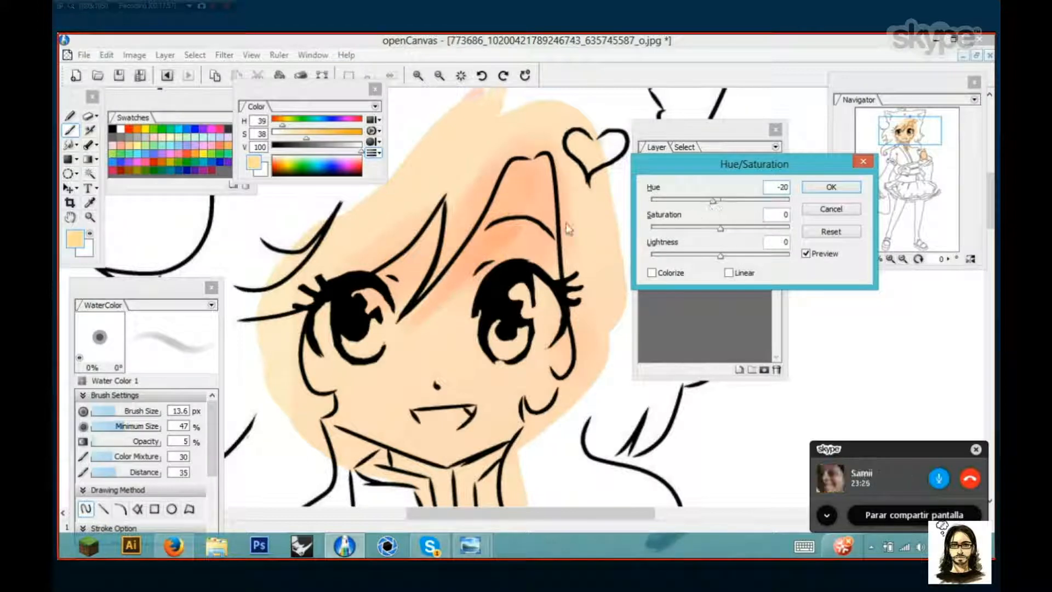
left_click(831, 188)
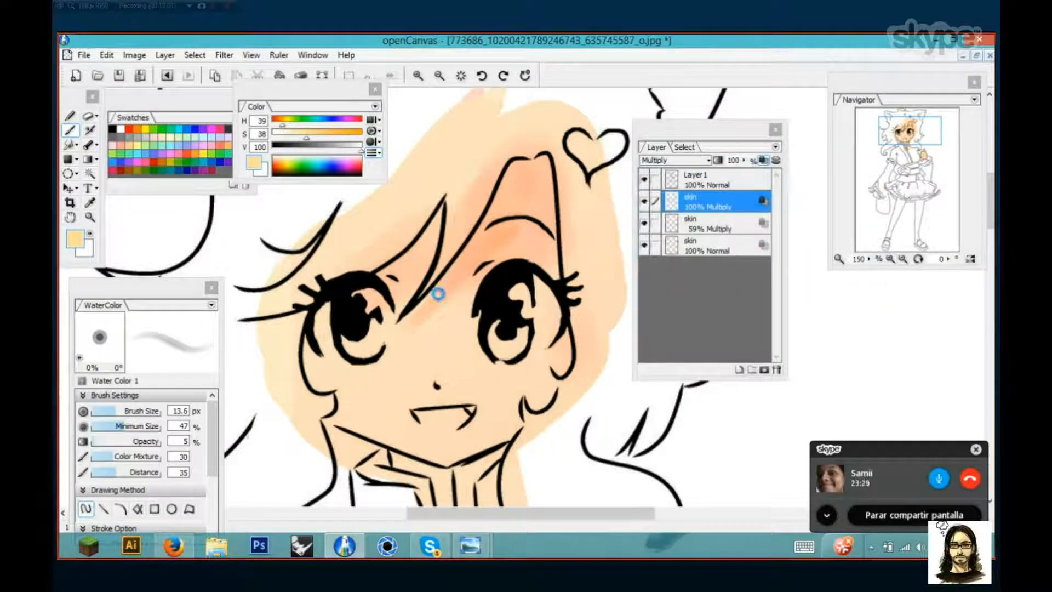
left_click(509, 566)
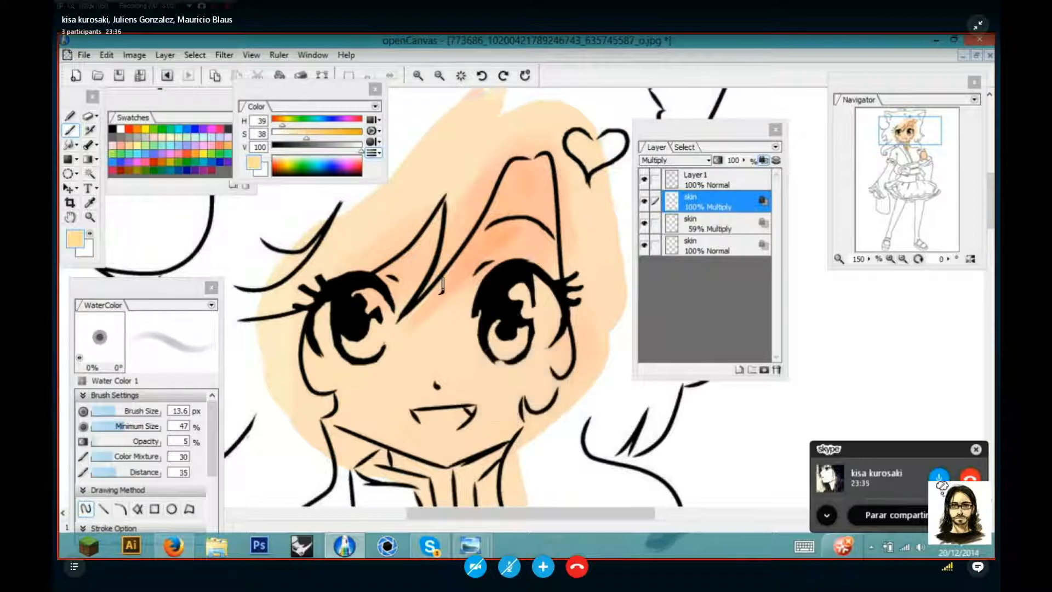
left_click(509, 566)
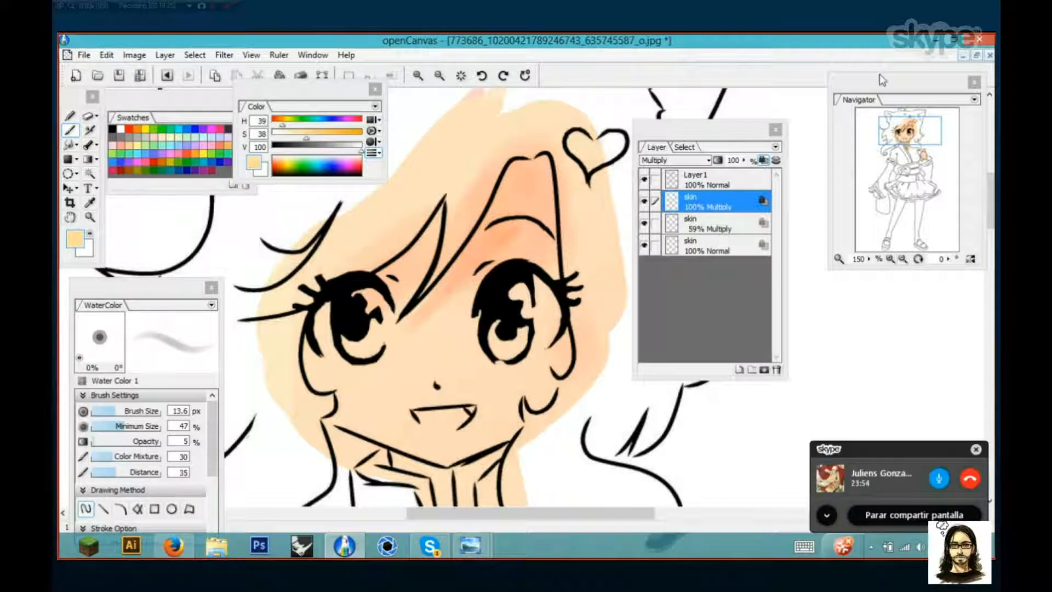
Duplicate the active skin layer and cover the copy's shading over the character's head with a white filled rectangle
left_click(776, 148)
left_click(807, 156)
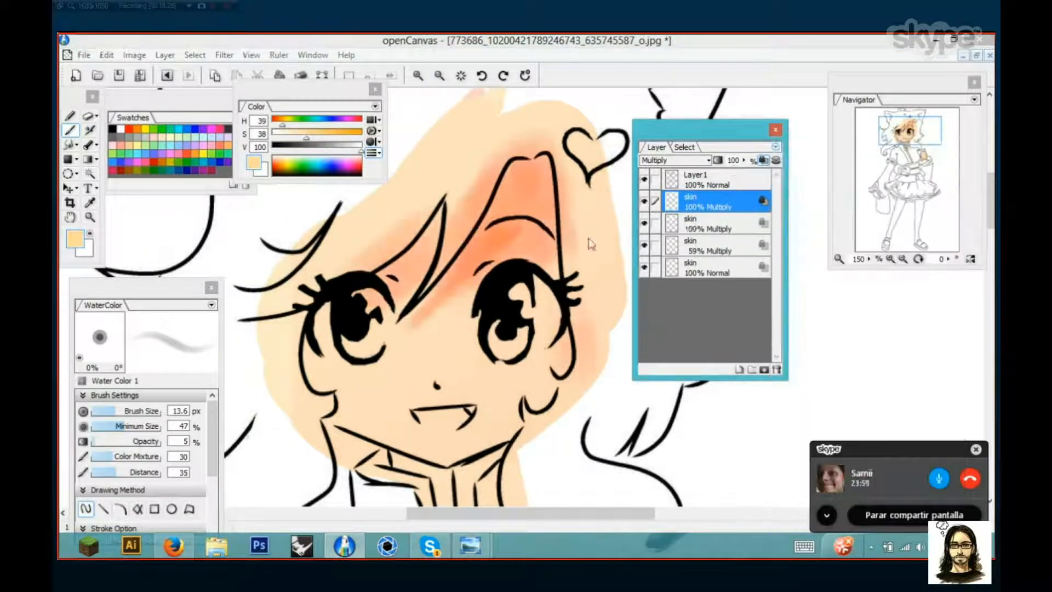
left_click(120, 129)
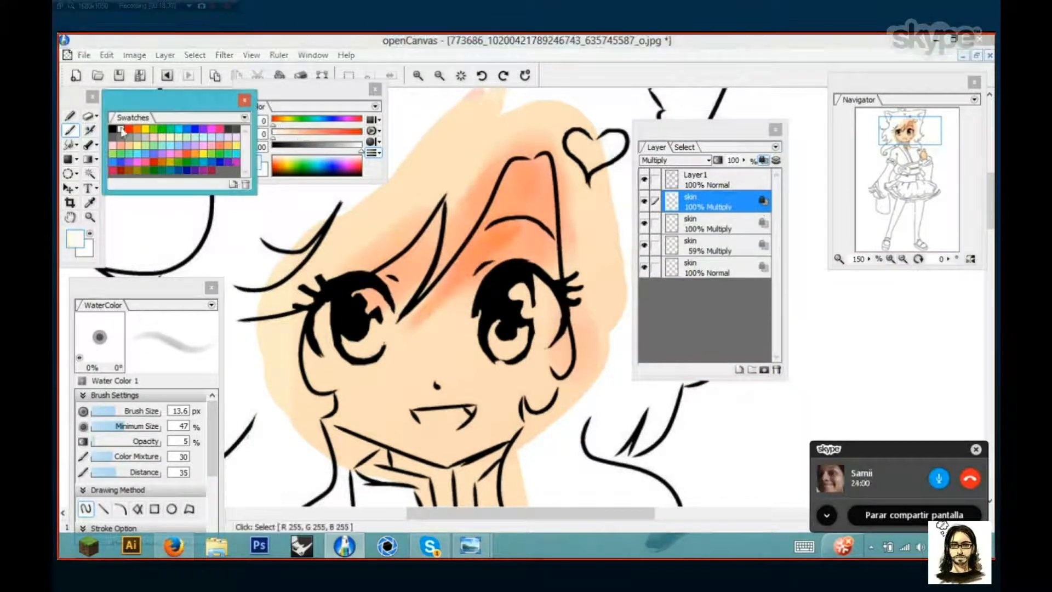
left_click(68, 159)
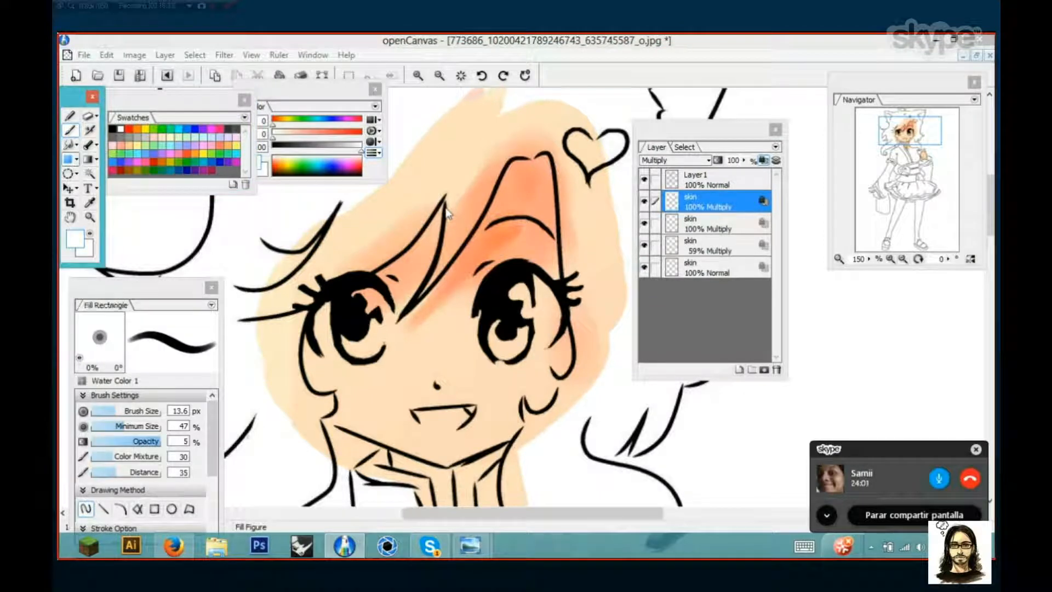
scroll(447, 211, "down", 2)
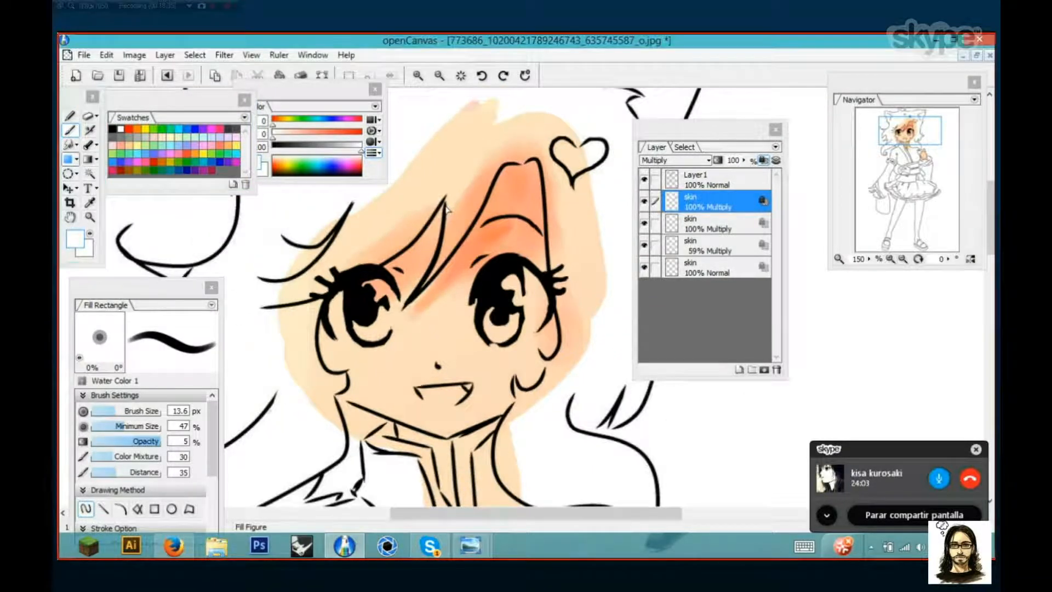
left_click_drag(448, 214, 548, 217)
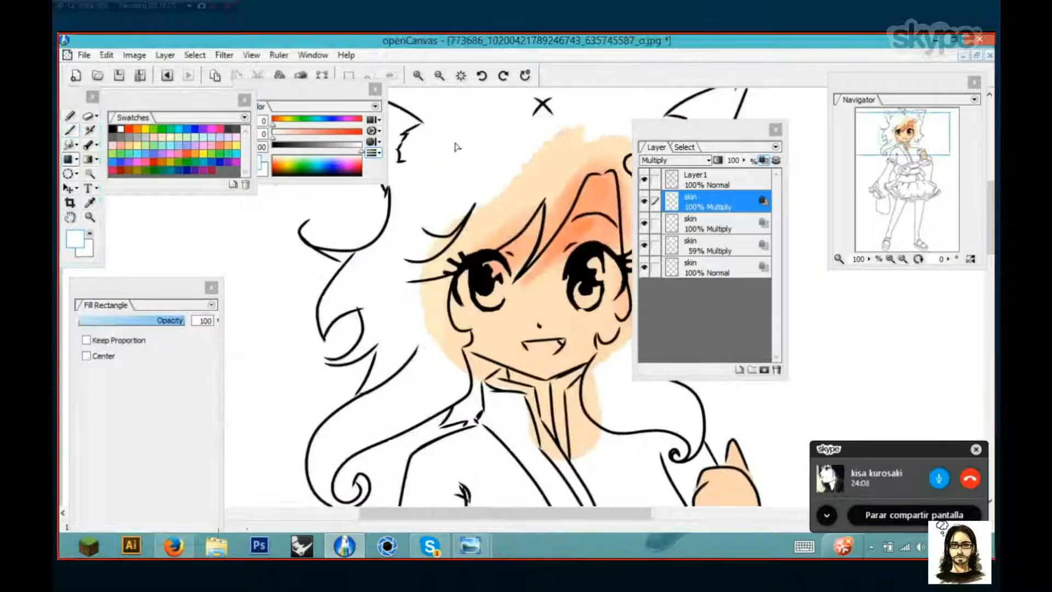
scroll(460, 141, "down", 1)
left_click_drag(410, 119, 631, 374)
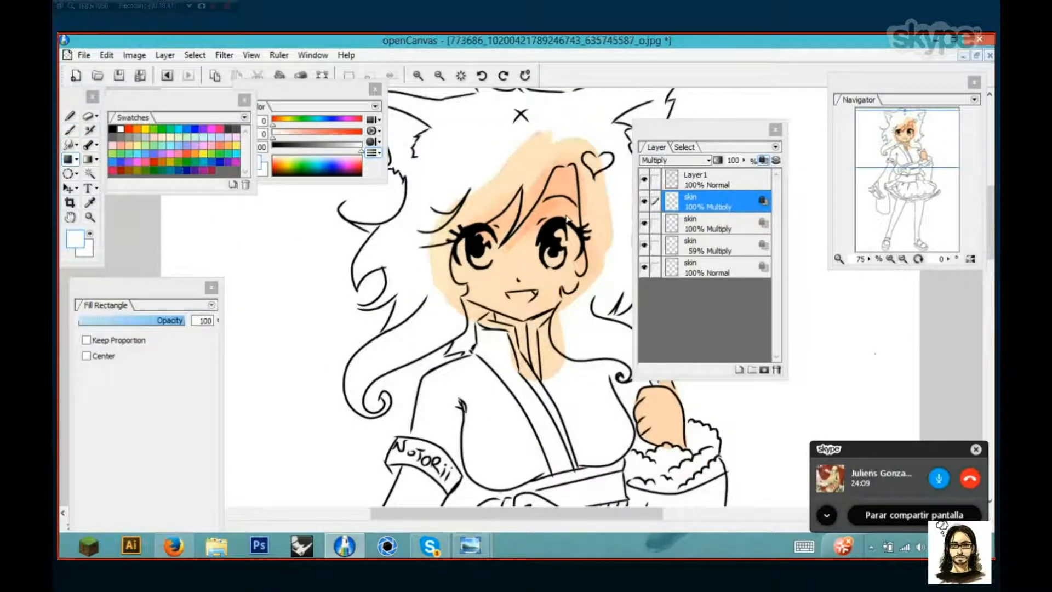
Hide the skin layers one after another from the uppermost down to the base to examine what each contributes
scroll(542, 206, "up", 2)
scroll(542, 205, "down", 2)
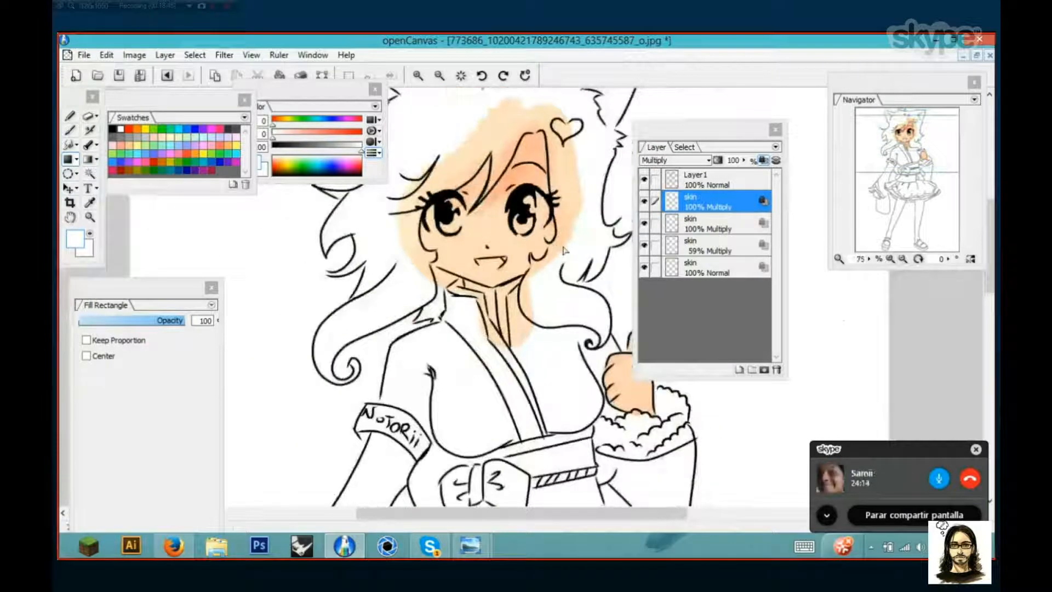
scroll(534, 269, "down", 1)
scroll(528, 292, "down", 1)
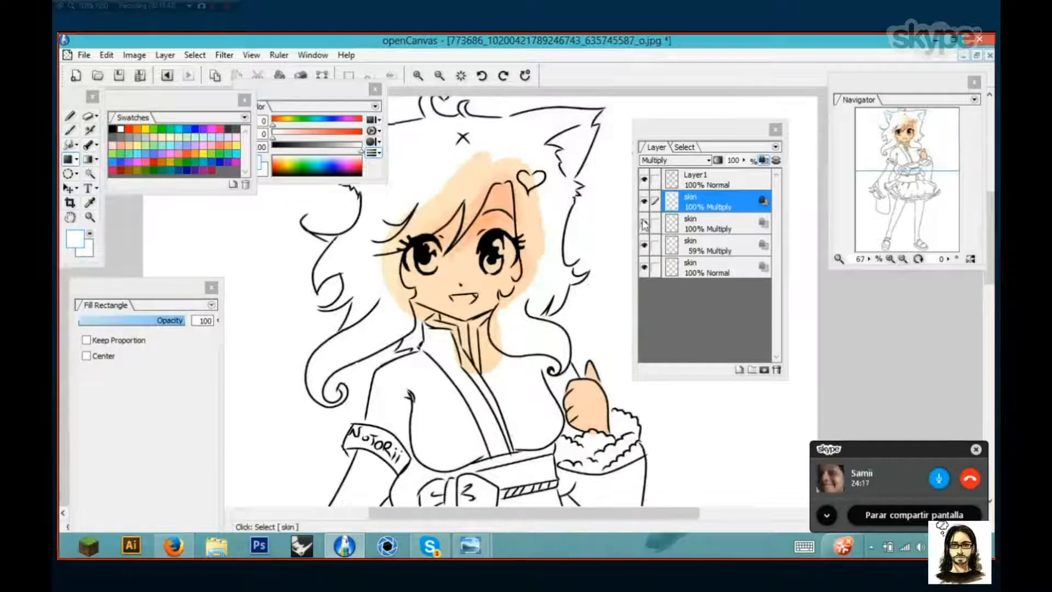
left_click(645, 202)
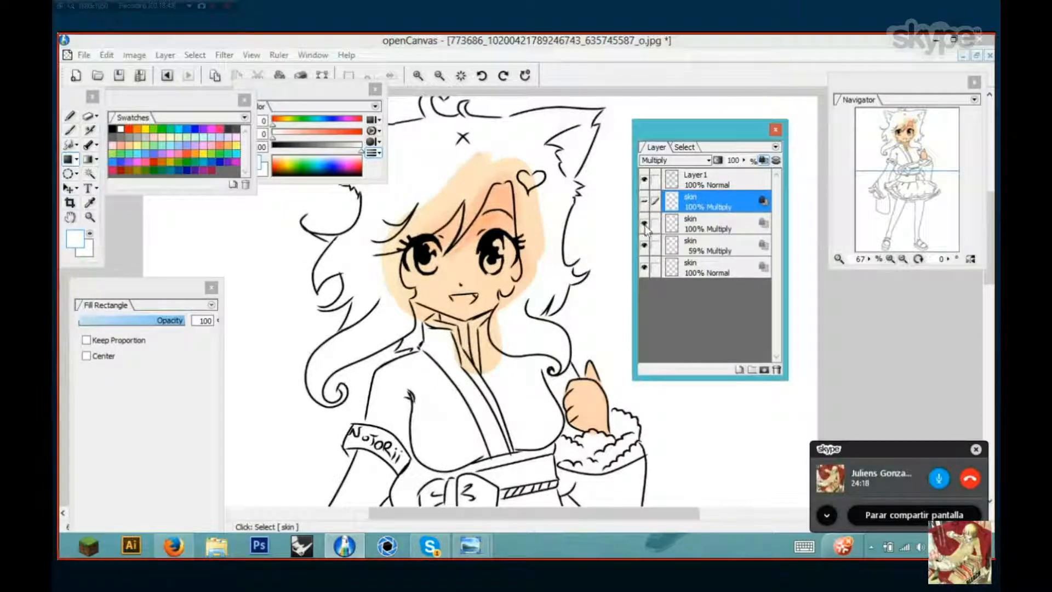
left_click(645, 224)
left_click(645, 224)
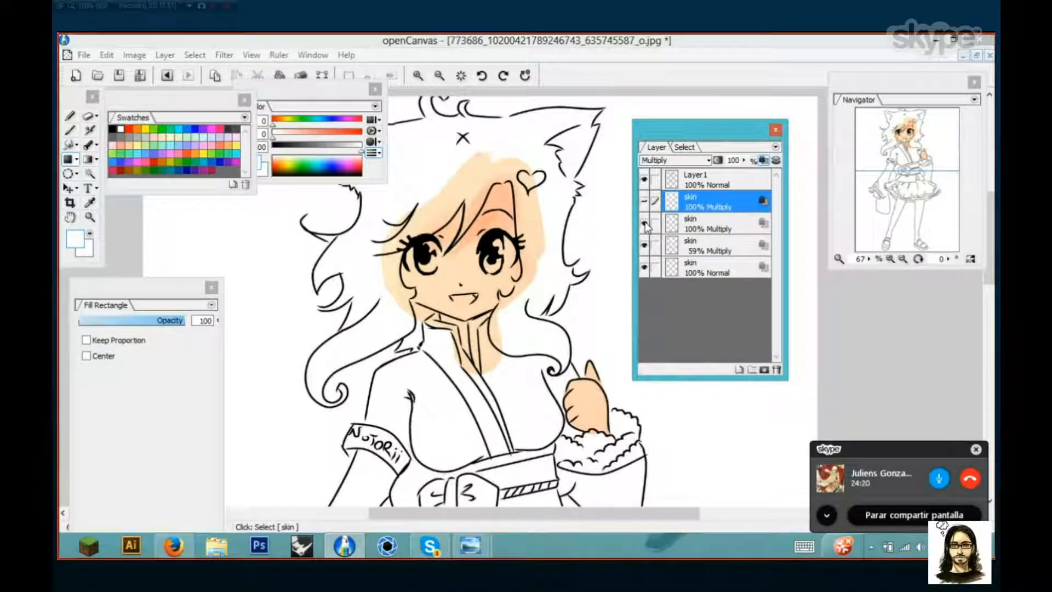
left_click(645, 224)
left_click(644, 224)
left_click(645, 224)
left_click(645, 246)
left_click(645, 246)
left_click(645, 246)
left_click(645, 246)
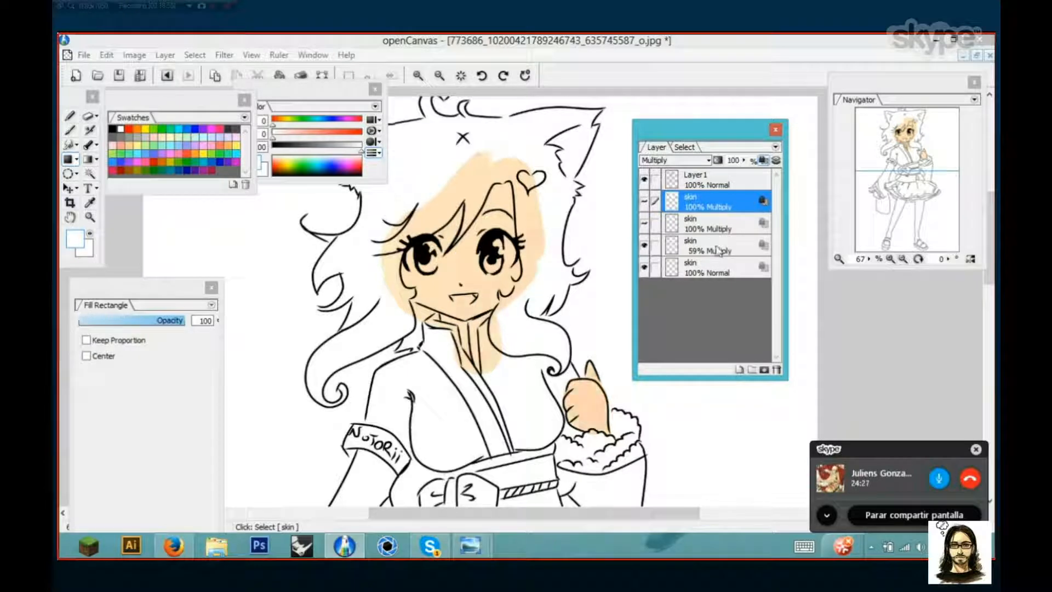
left_click(645, 246)
left_click(645, 246)
left_click(645, 268)
left_click(644, 246)
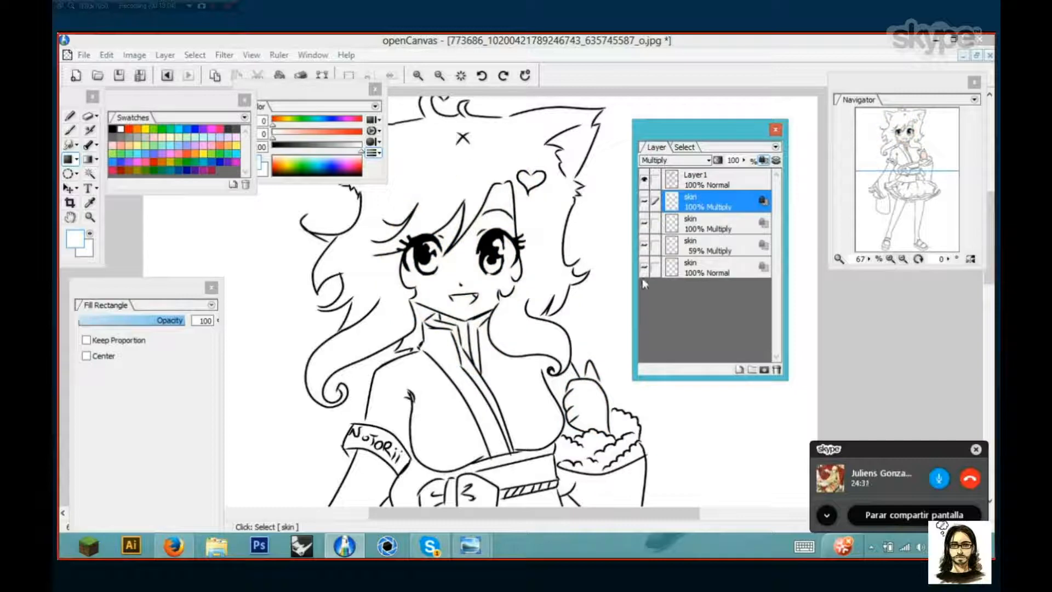
Show the four skin layers again from the base upward to examine how the shading builds up
left_click(645, 267)
left_click(645, 268)
left_click(645, 268)
left_click(645, 246)
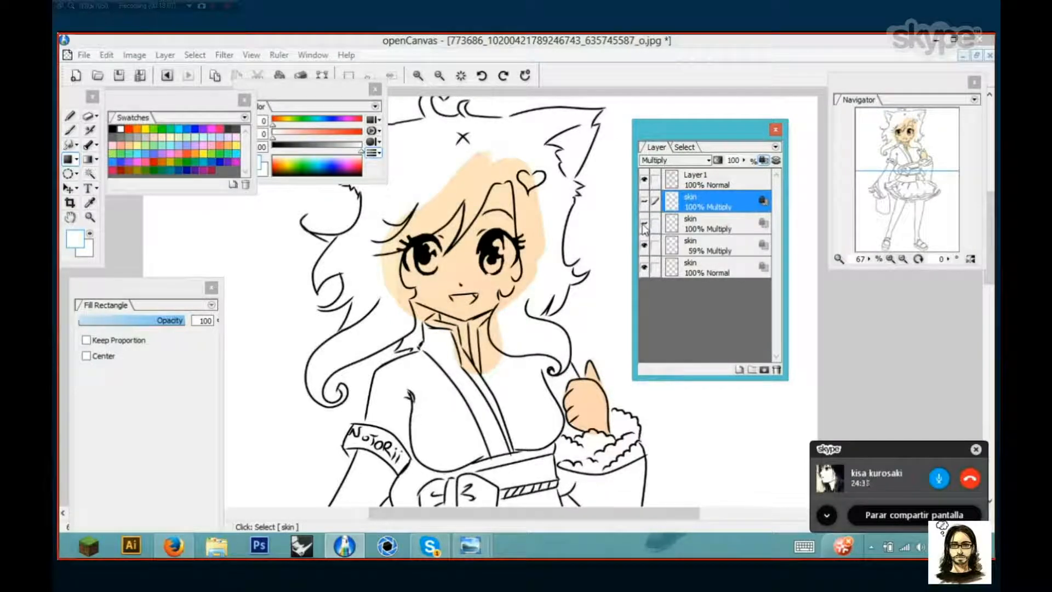
left_click(644, 223)
left_click(644, 202)
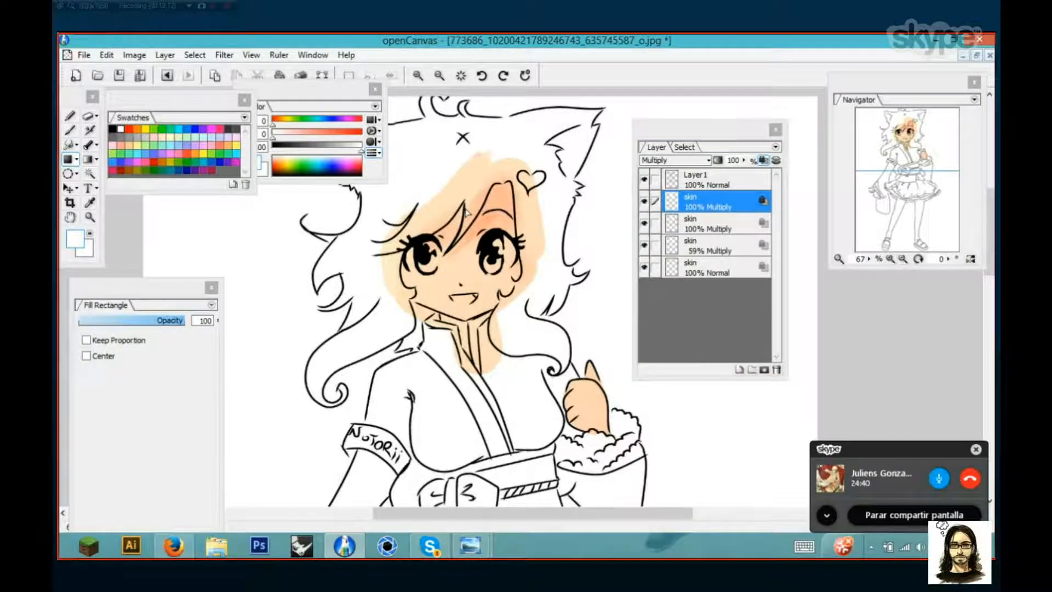
Choose a pink swatch and paint the eyelid beneath the fully visible eyebrow with the 13.6 px WaterColor brush
scroll(466, 211, "up", 1)
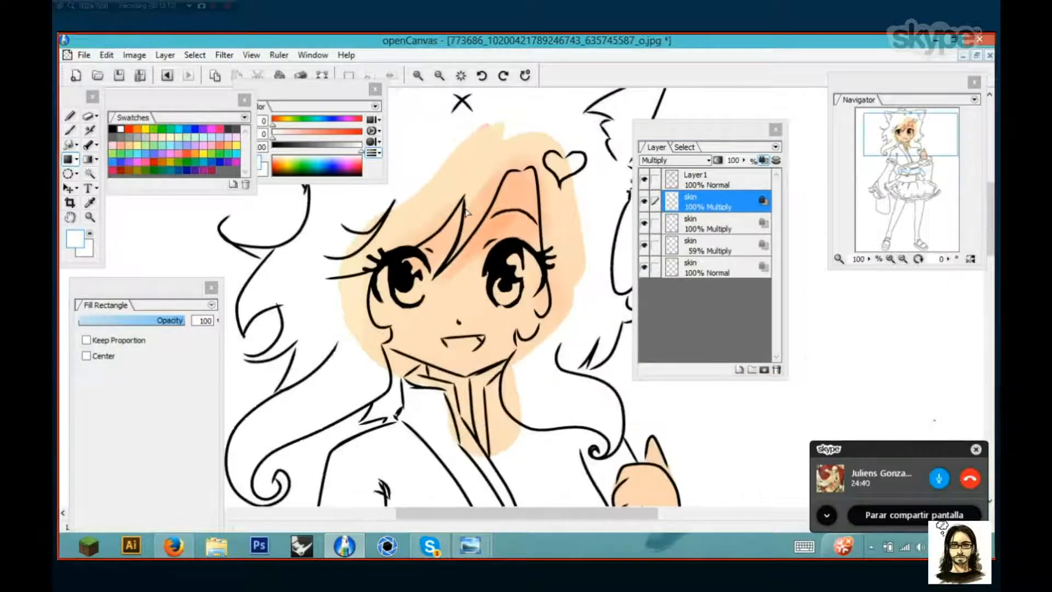
scroll(466, 211, "up", 2)
left_click(148, 141)
left_click(173, 160)
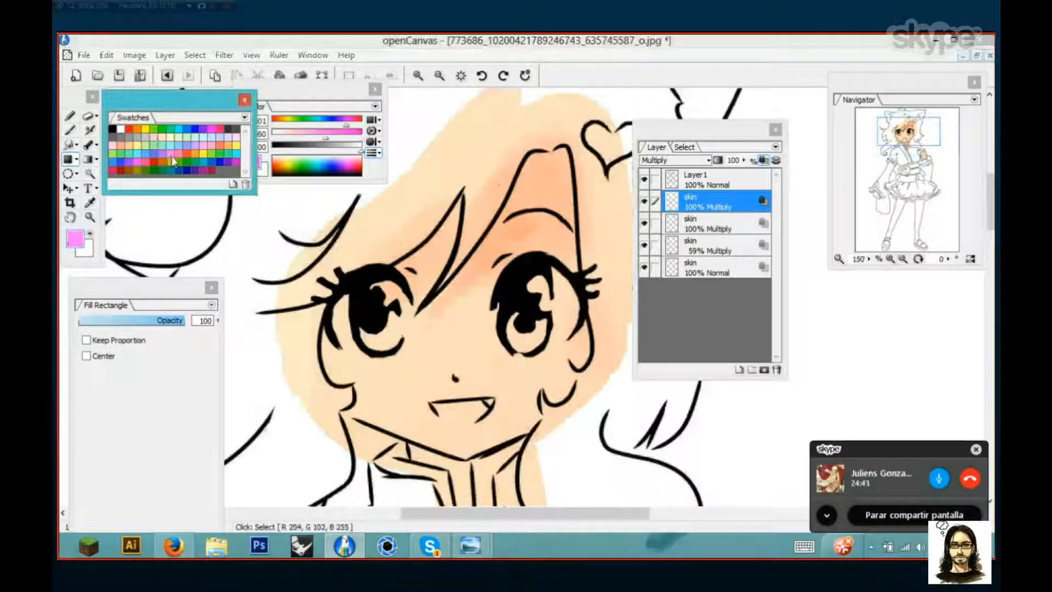
left_click(70, 130)
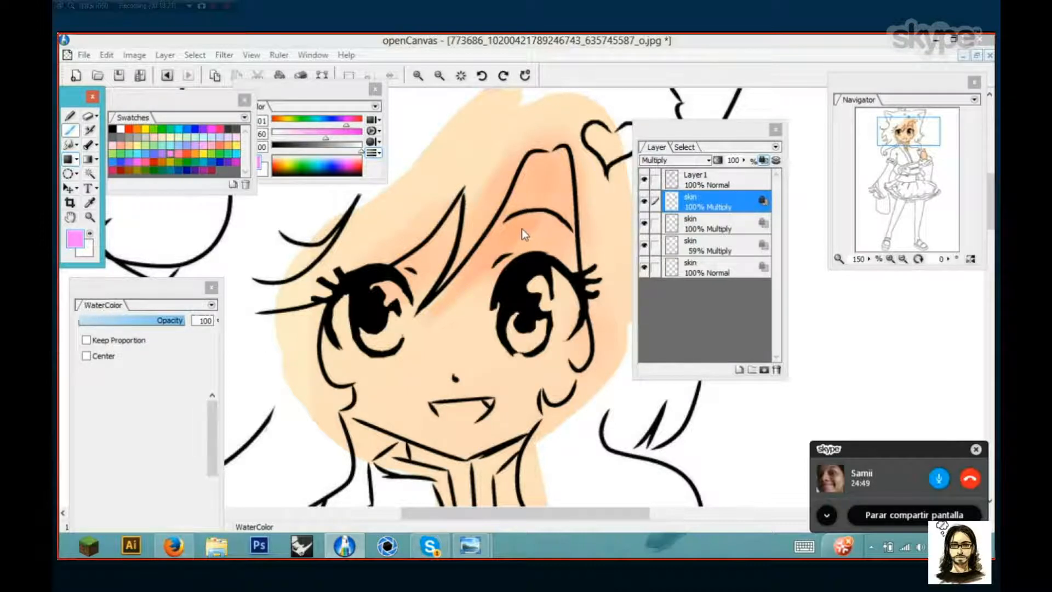
scroll(522, 229, "up", 1)
mouse_move(534, 235)
left_mouse_down()
mouse_move(513, 229)
mouse_move(507, 255)
mouse_move(526, 260)
mouse_move(491, 262)
mouse_move(552, 246)
mouse_move(584, 247)
mouse_move(587, 261)
mouse_move(574, 233)
mouse_move(497, 258)
mouse_move(538, 229)
mouse_move(506, 233)
mouse_move(498, 288)
left_mouse_up()
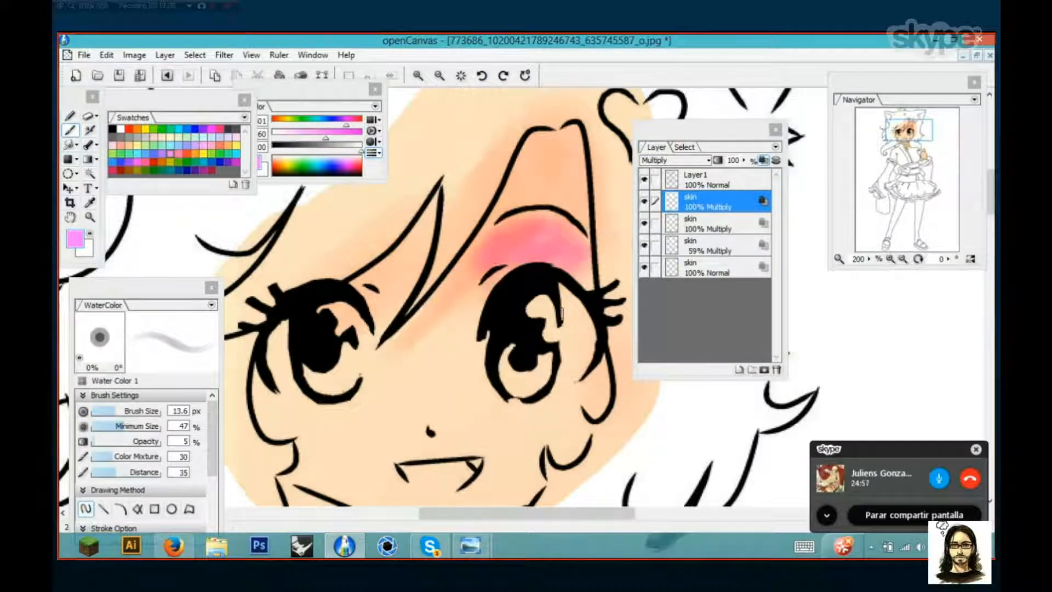
Reduce the opacity of the skin layer holding the pink eyelid color to 33%
left_click(744, 160)
left_click_drag(750, 174, 749, 220)
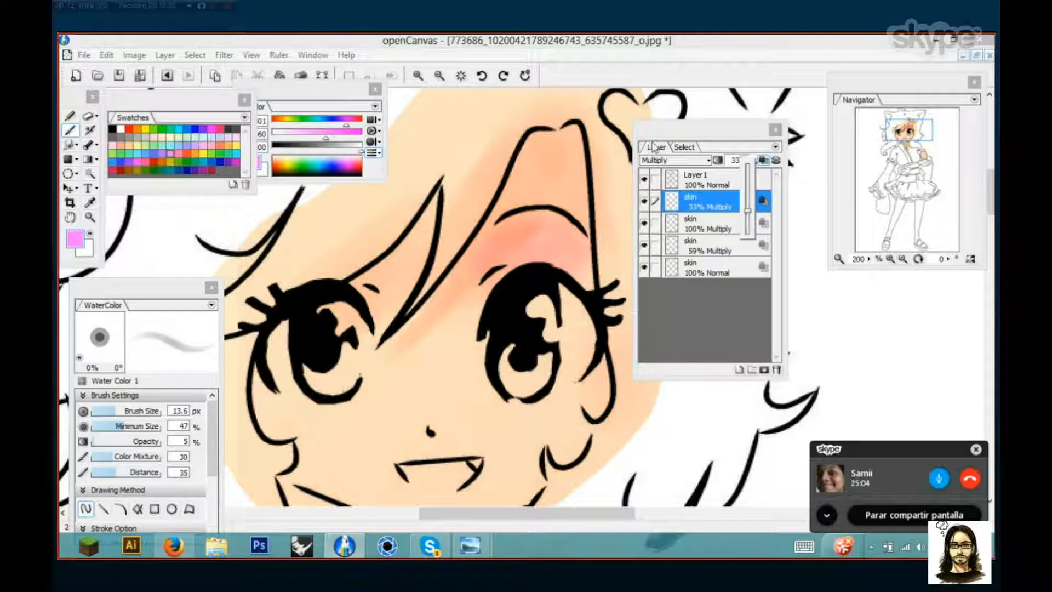
left_click(661, 140)
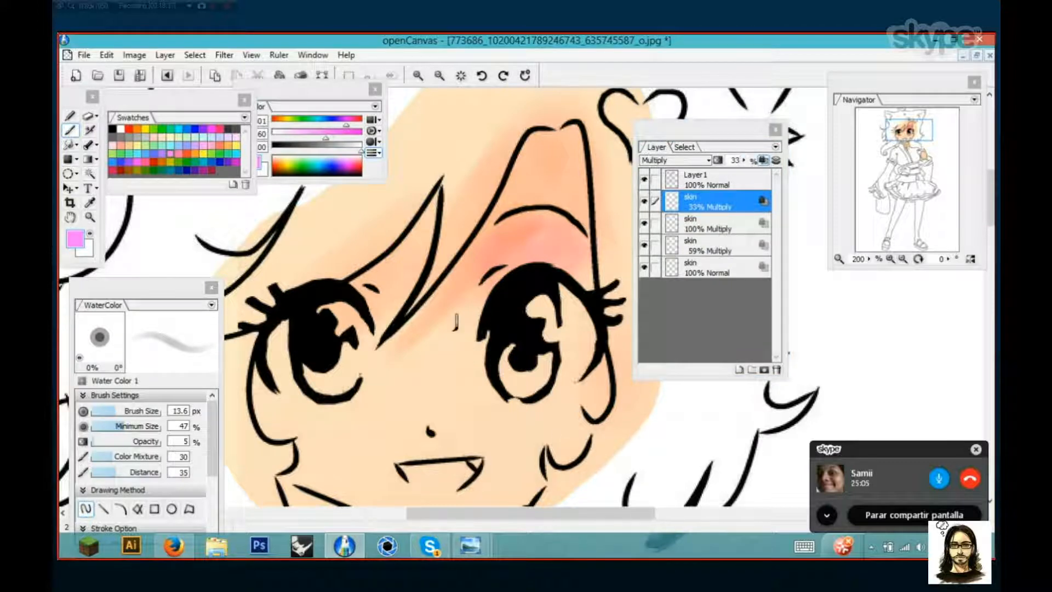
Toggle the pink eyelid layer's visibility to compare the face with and without the tint
scroll(456, 322, "down", 4)
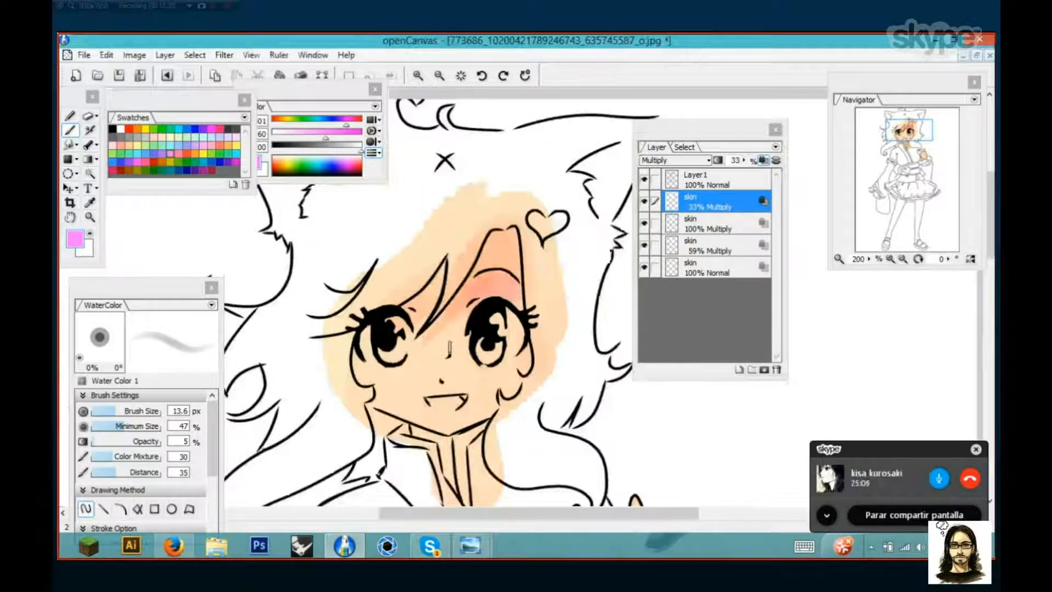
scroll(449, 348, "up", 4)
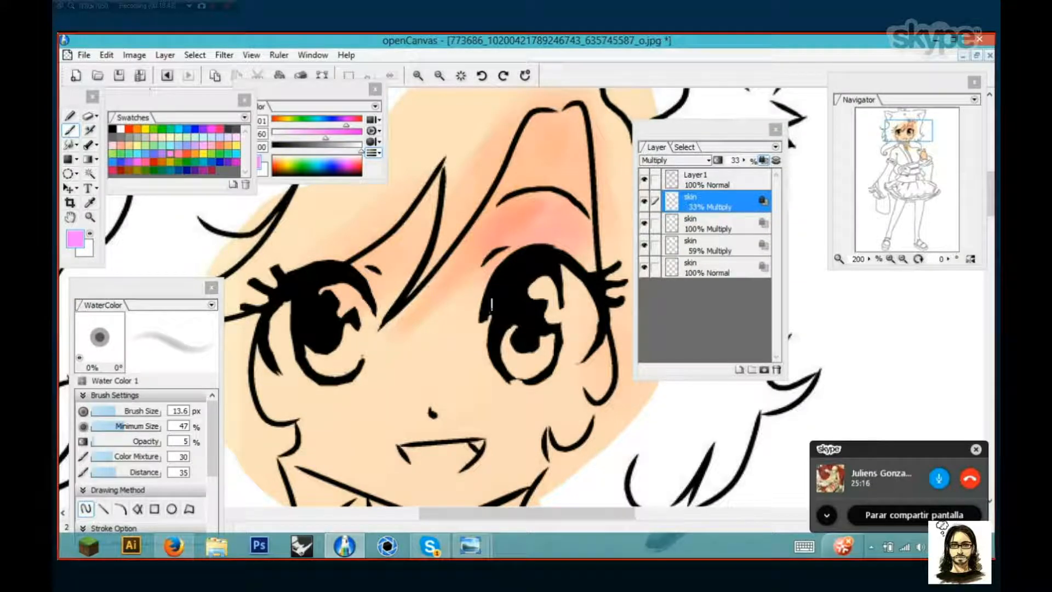
left_click(645, 202)
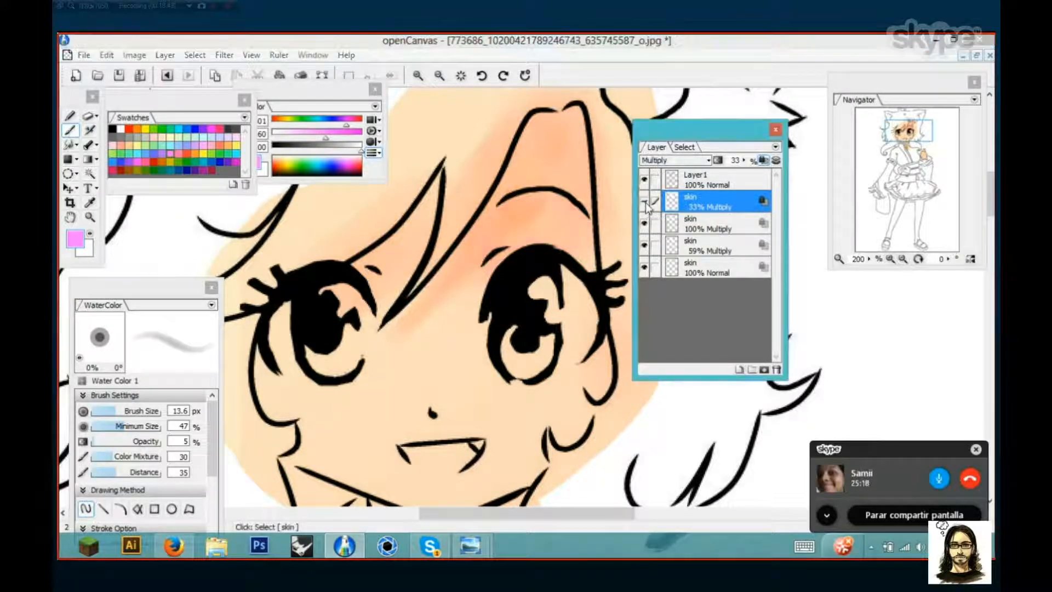
left_click(645, 202)
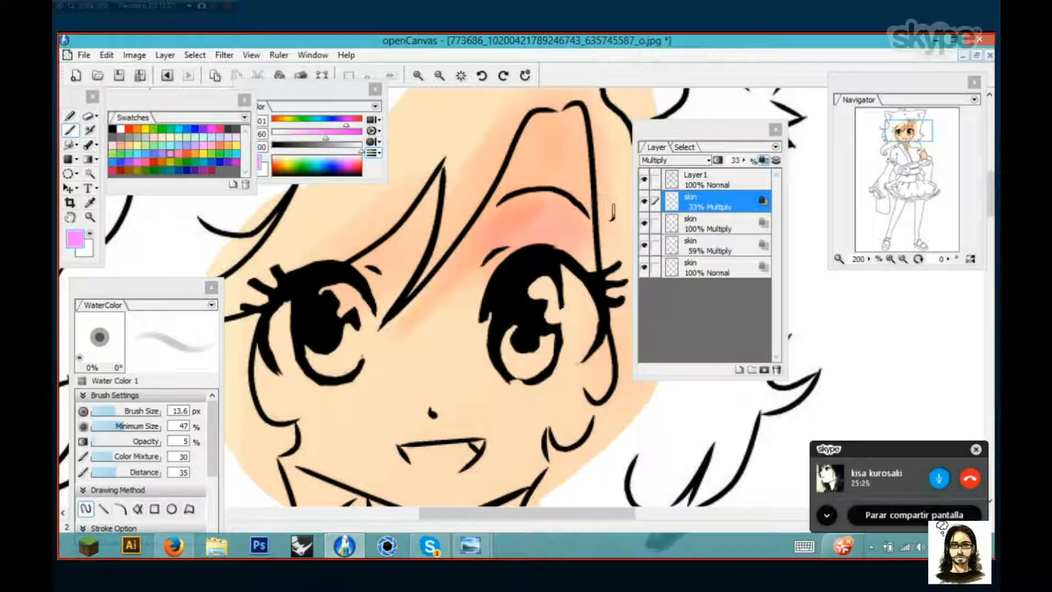
Hide and show the pink eyelid layer once more, and examine the tint against the whole face
left_click(646, 202)
left_click(645, 202)
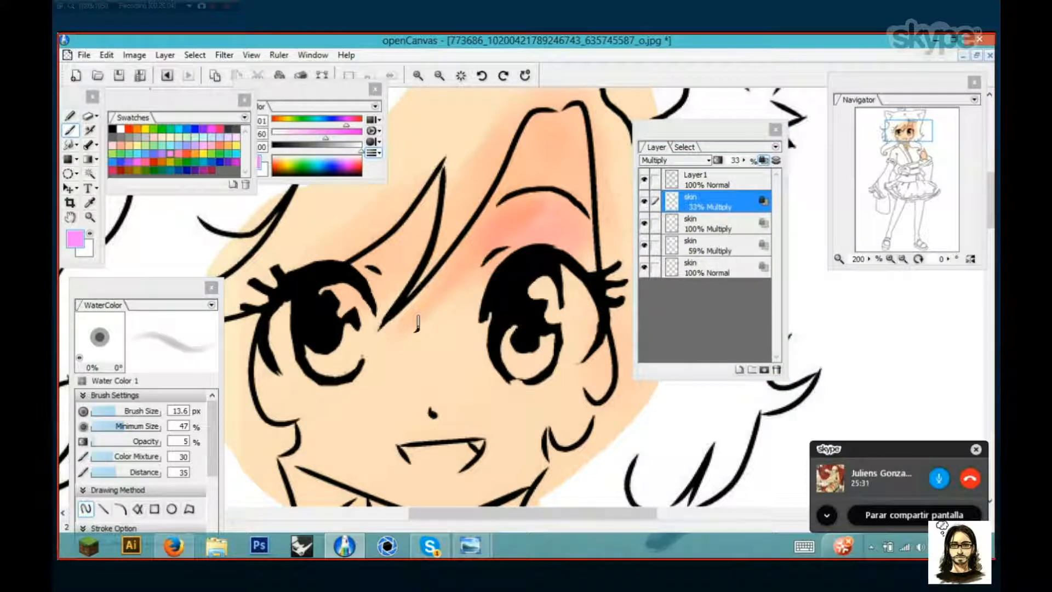
scroll(418, 323, "down", 1)
scroll(448, 196, "down", 3)
left_click_drag(449, 216, 459, 295)
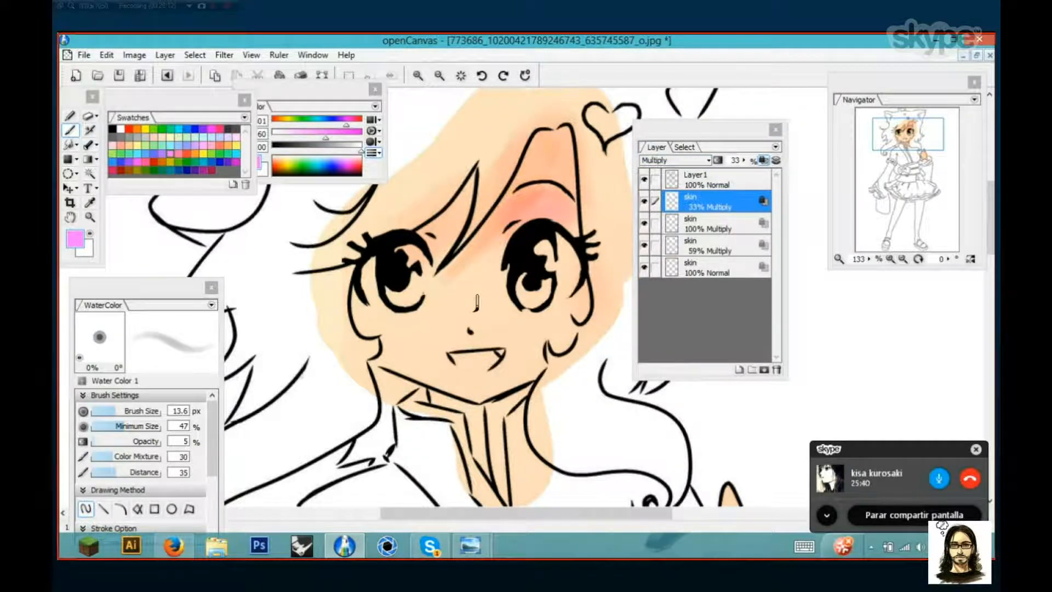
scroll(477, 300, "down", 1)
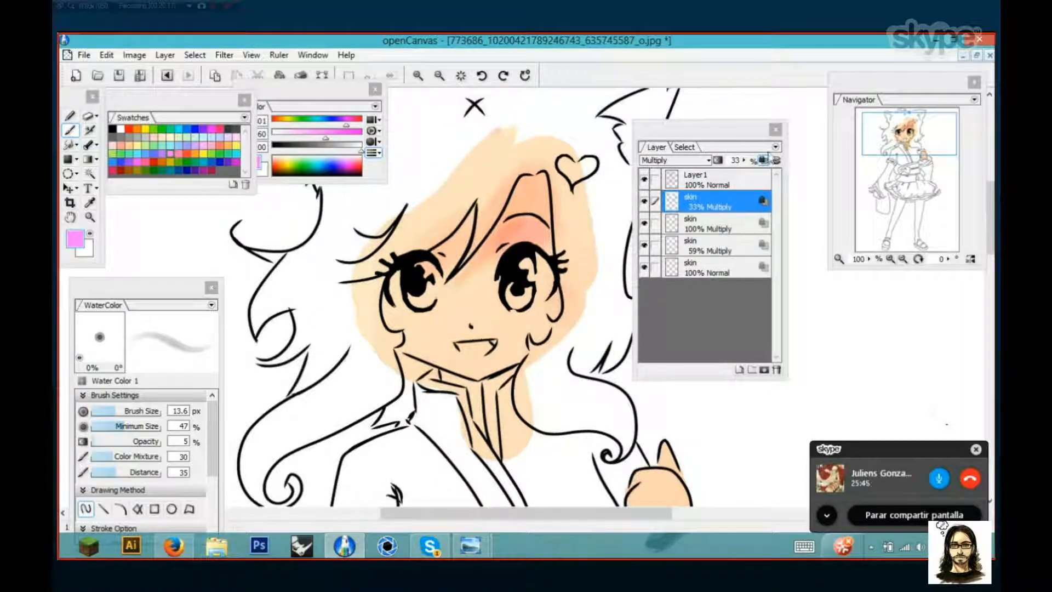
Duplicate the 33% Multiply skin layer that holds the pink eyelid color
left_click(775, 147)
left_click(707, 145)
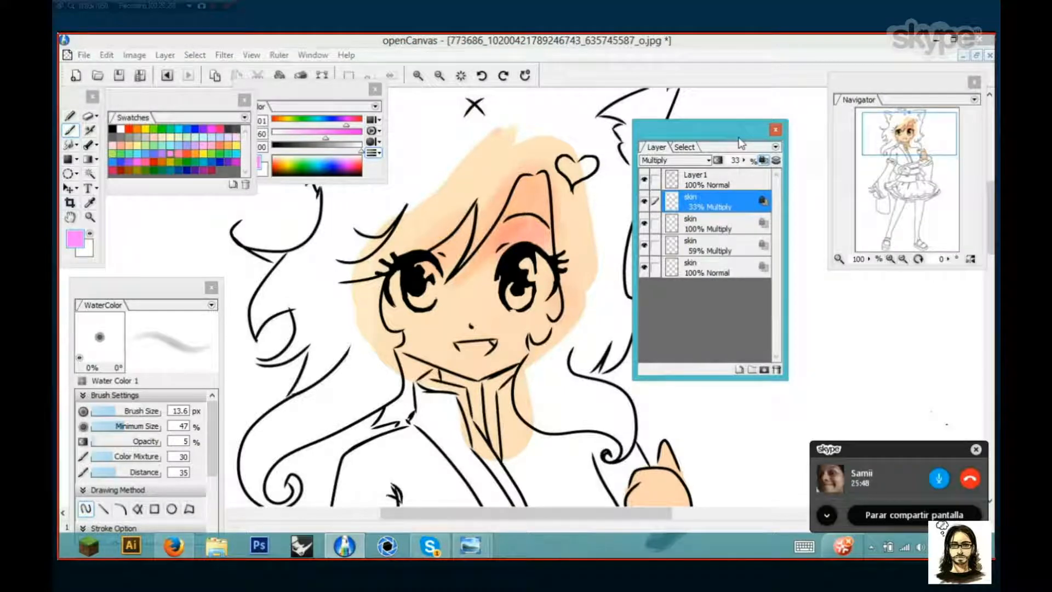
left_click(775, 148)
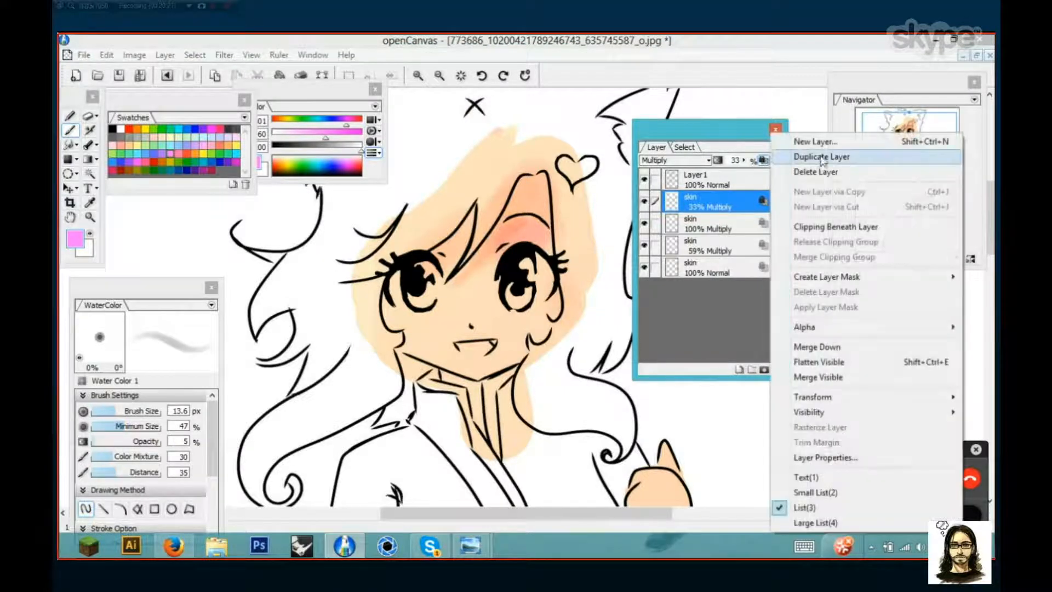
left_click(493, 331)
key("ctrl+j")
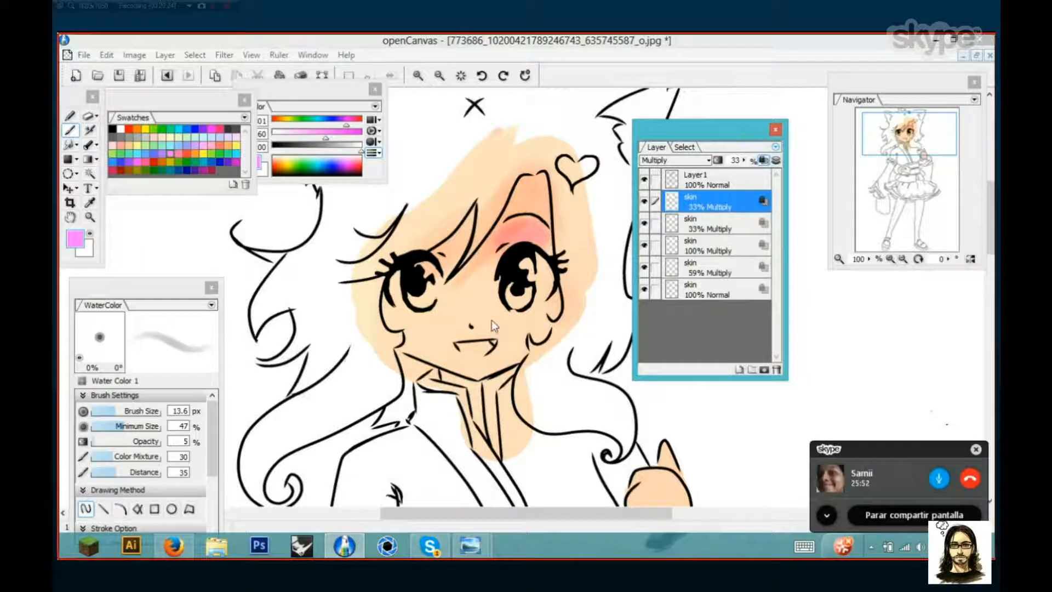
Cover the face, neck and hand on the duplicated skin layer with pink using a Fill Rectangle at 100% opacity
scroll(432, 321, "down", 2)
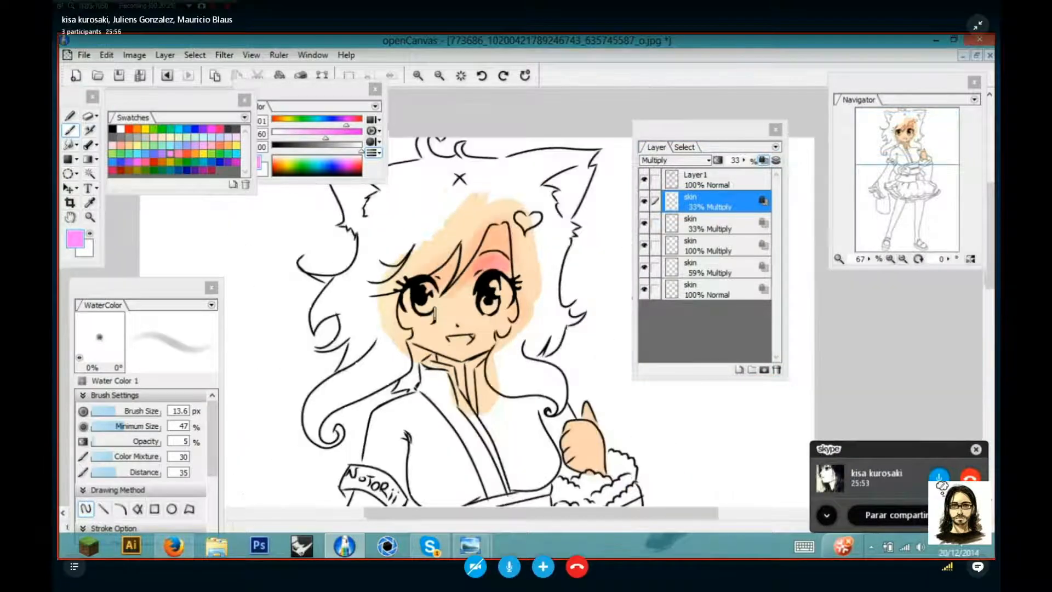
left_click_drag(433, 322, 434, 281)
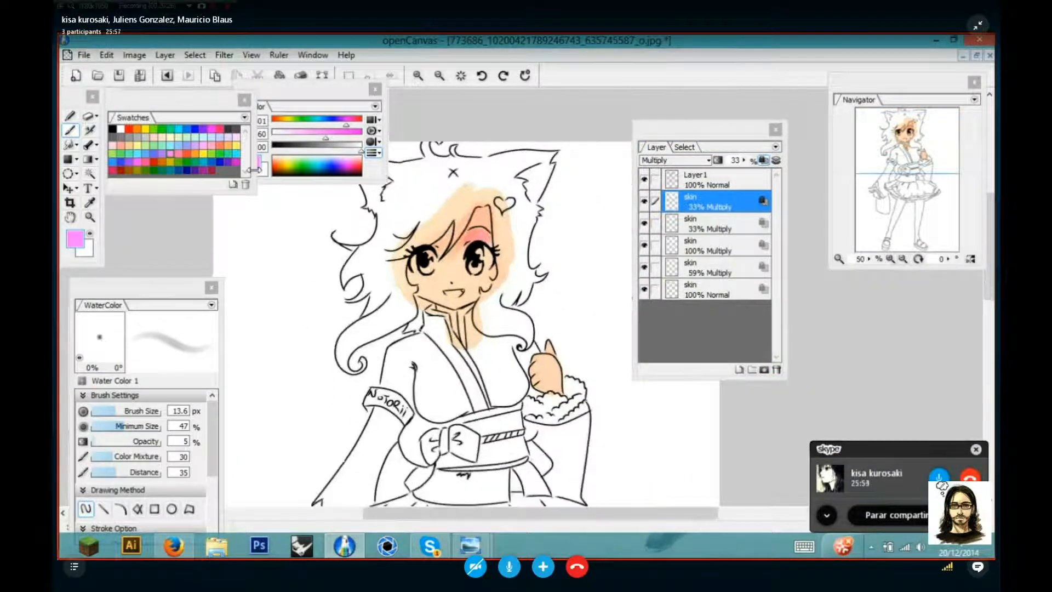
left_click(68, 158)
left_click_drag(406, 204, 460, 201)
left_click_drag(415, 161, 694, 447)
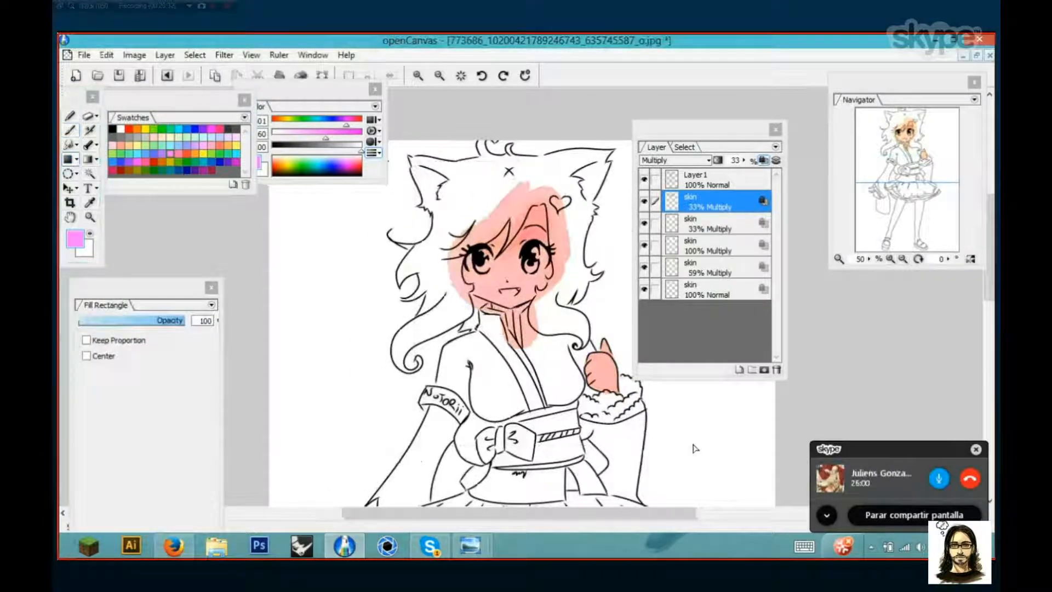
Set the duplicated skin layer's blend mode to Normal and fill its skin area with black using Fill Rectangle
left_click(702, 205)
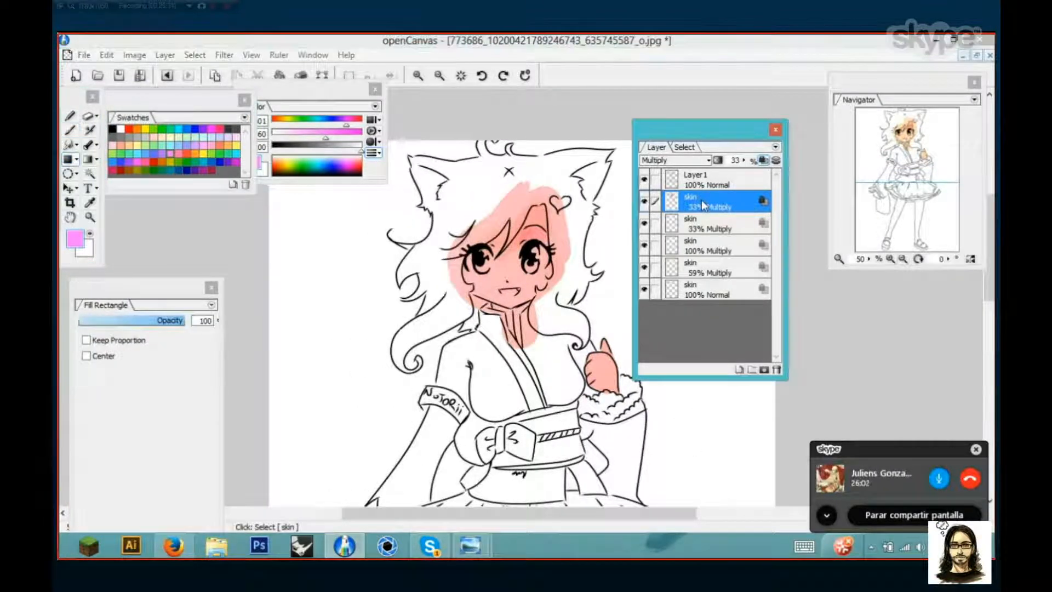
left_click(708, 160)
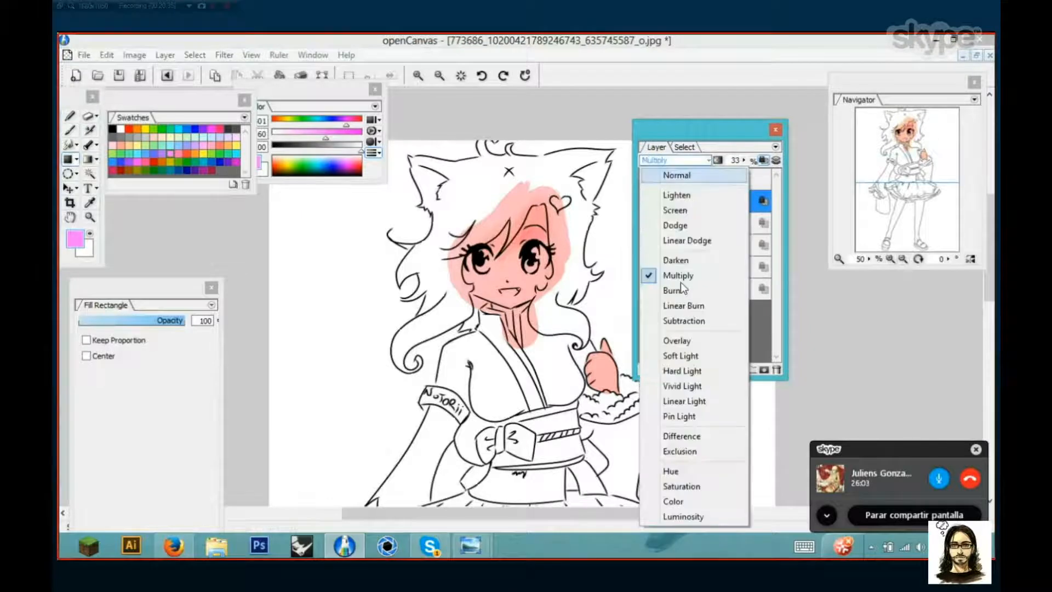
left_click(666, 177)
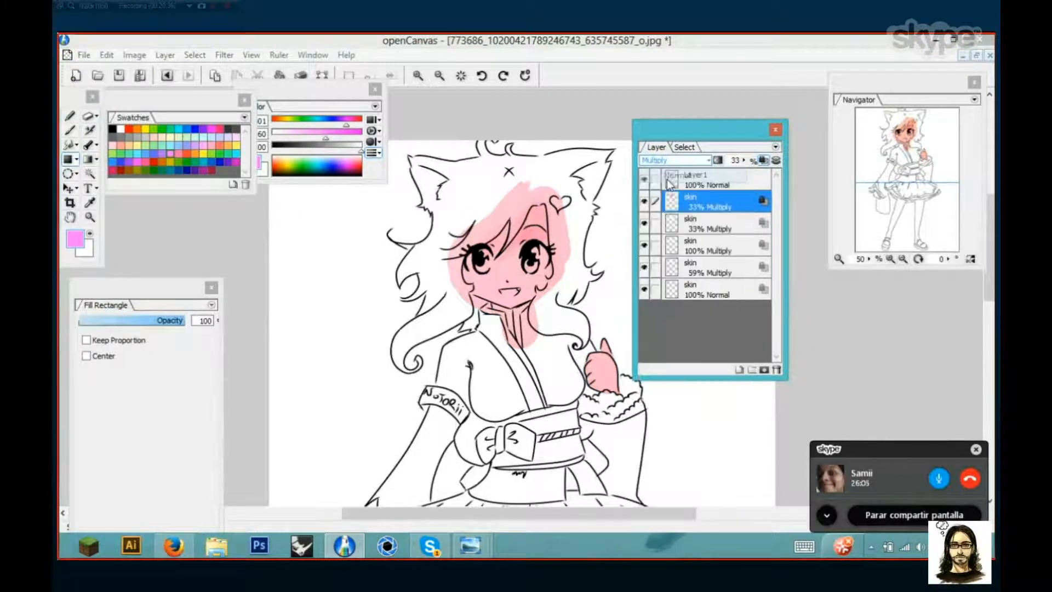
left_click(113, 130)
left_click_drag(417, 166, 671, 423)
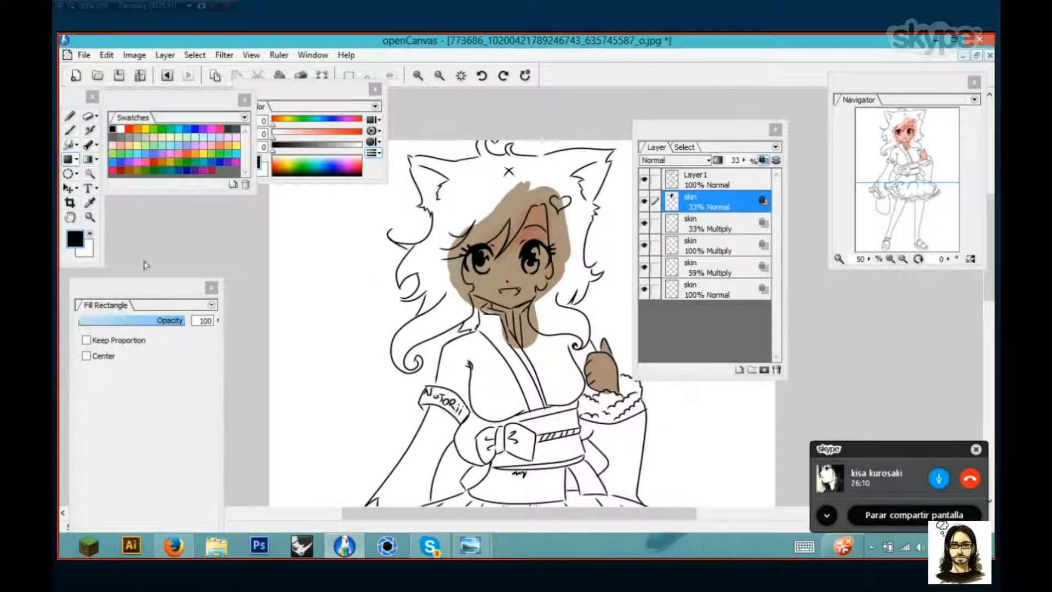
Raise the black-filled skin layer's opacity to 100% and change its blend mode to Dodge
left_click(745, 161)
left_click_drag(748, 166, 750, 111)
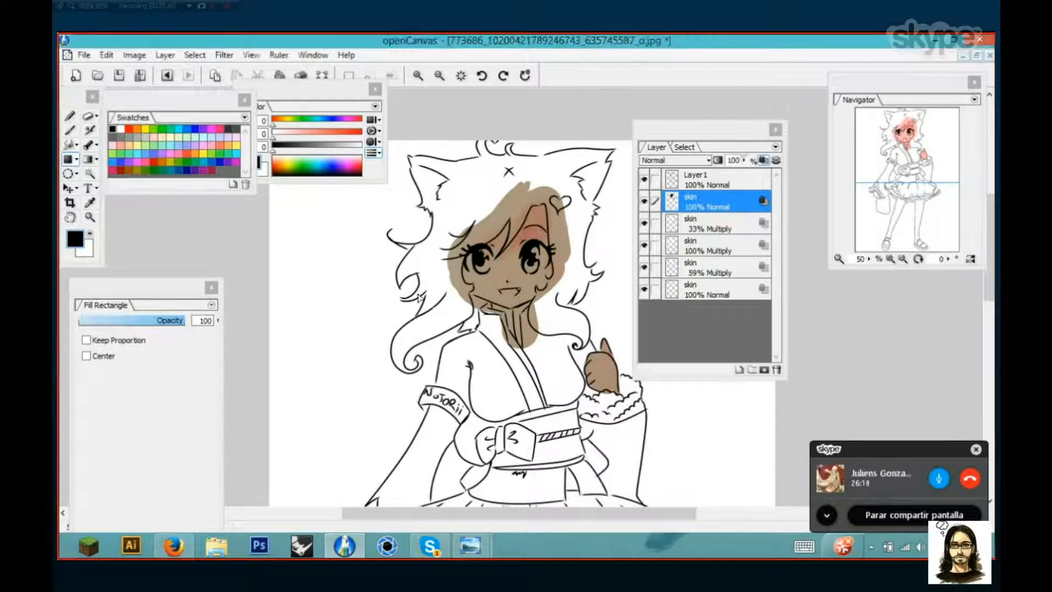
left_click_drag(419, 296, 517, 342)
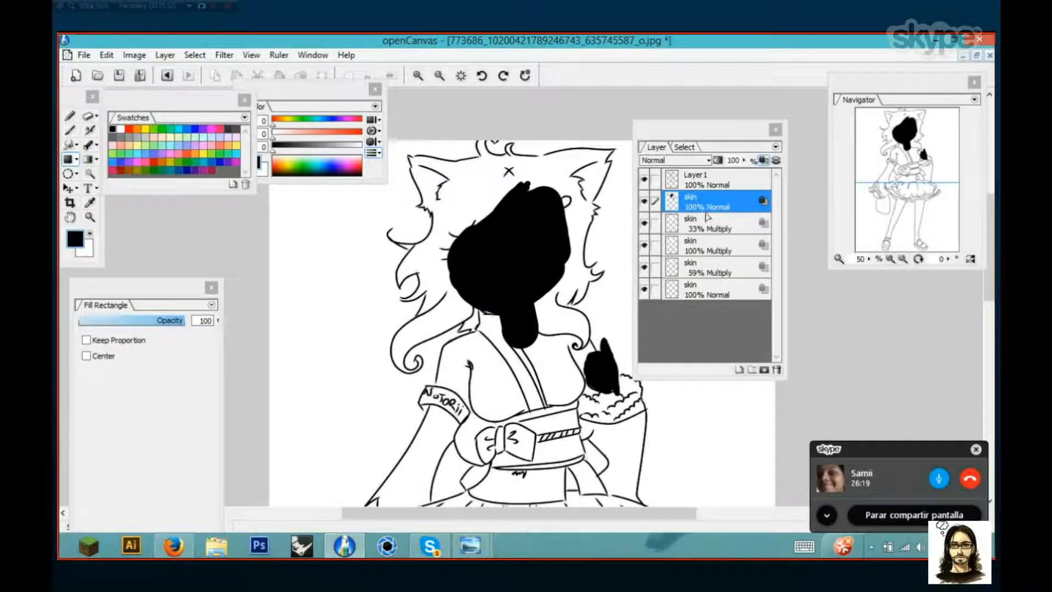
left_click(710, 162)
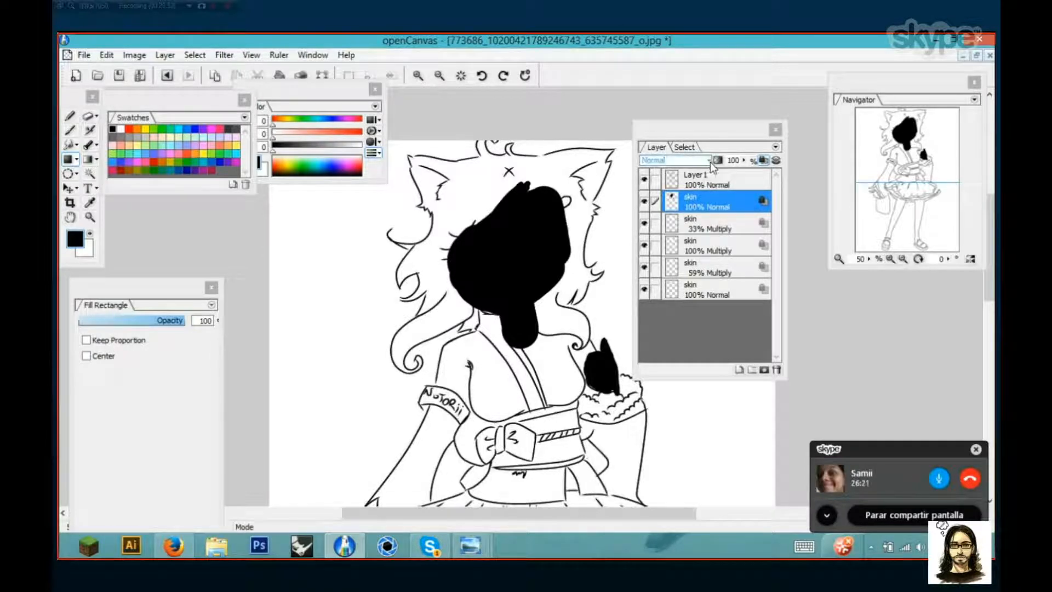
left_click(710, 162)
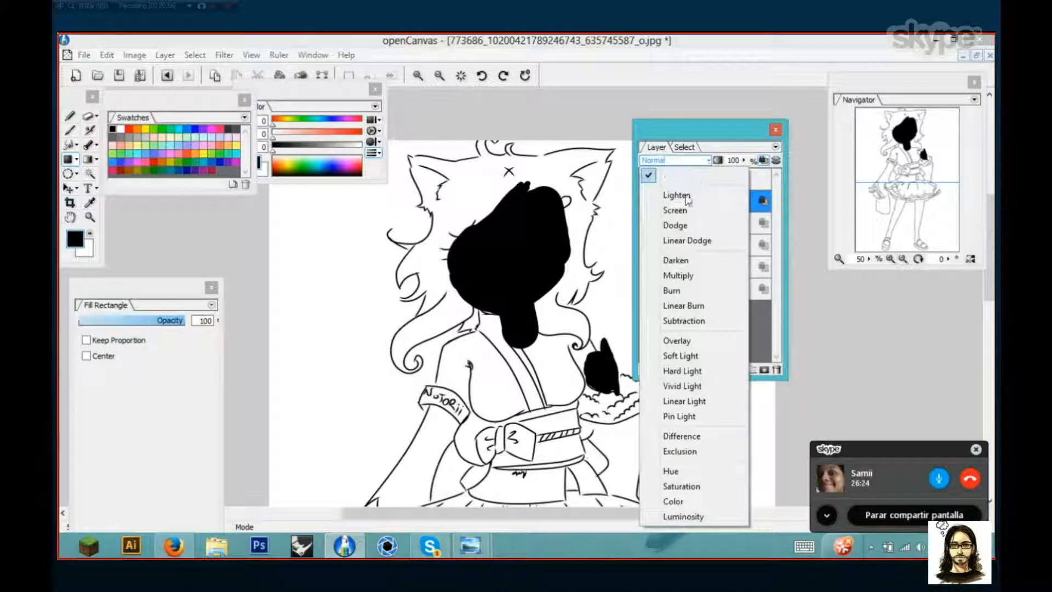
left_click(685, 225)
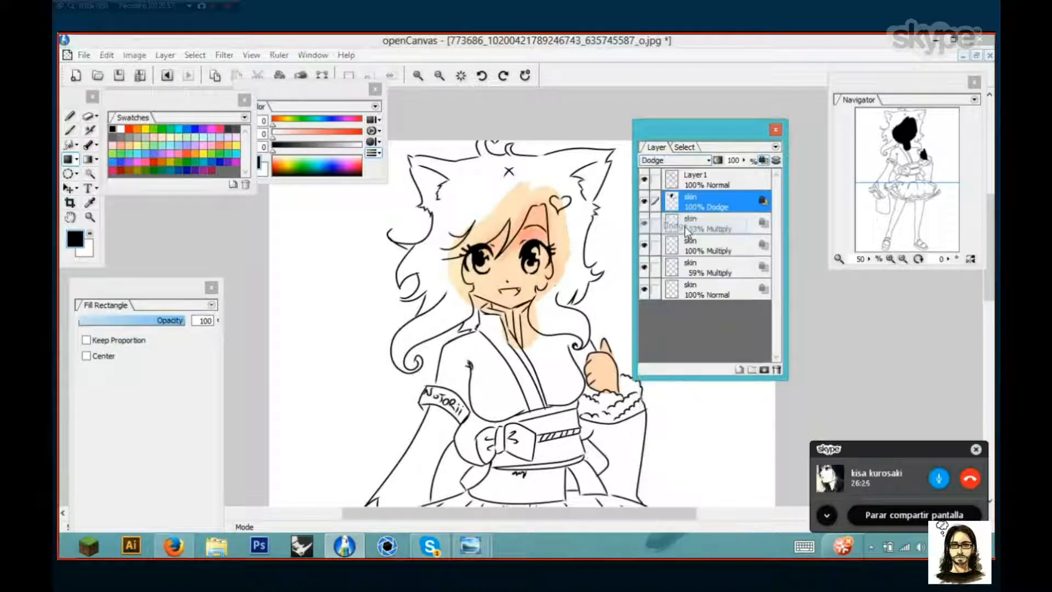
Examine the face, neck and hand shading at several magnifications with the Dodge skin layer applied
scroll(509, 294, "up", 2)
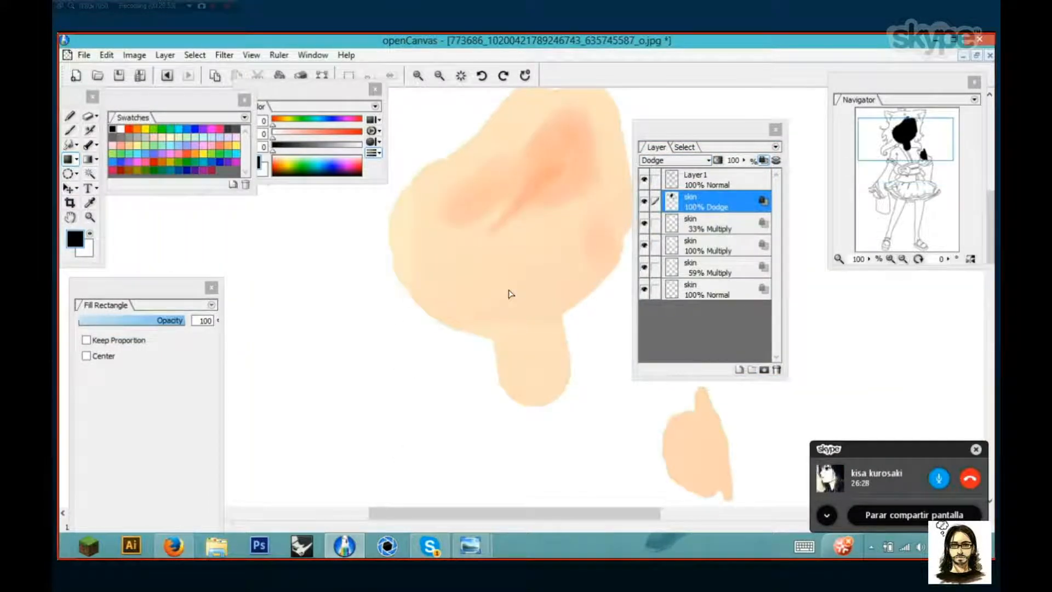
scroll(515, 279, "down", 1)
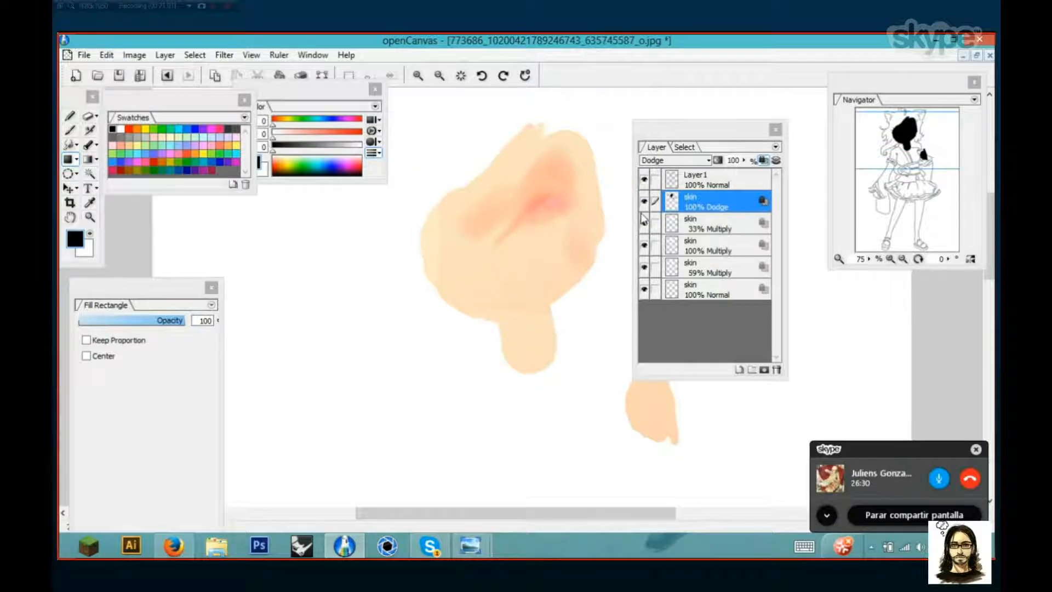
scroll(571, 227, "down", 1)
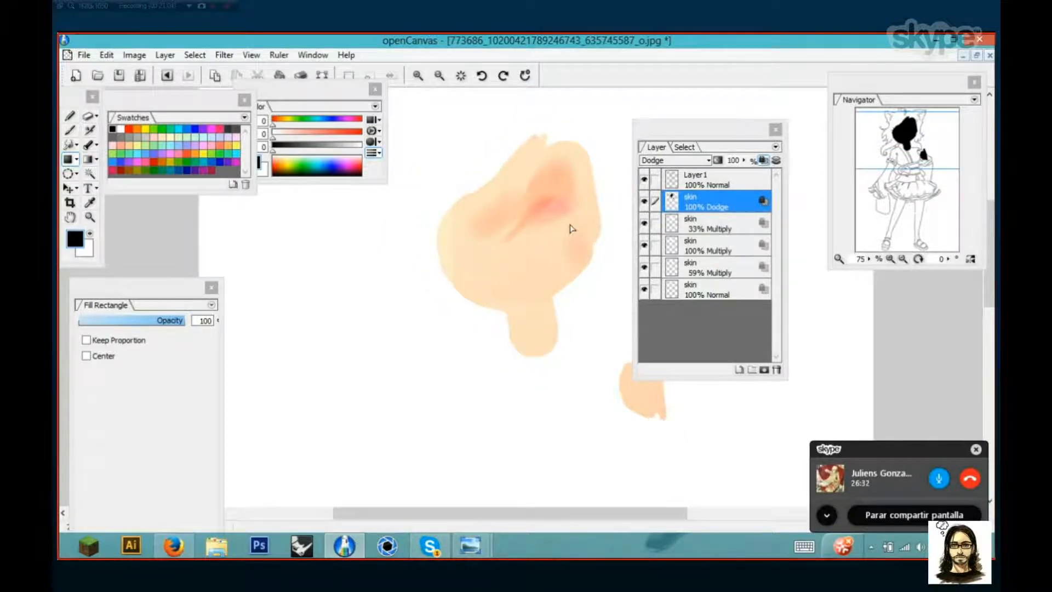
scroll(572, 228, "down", 1)
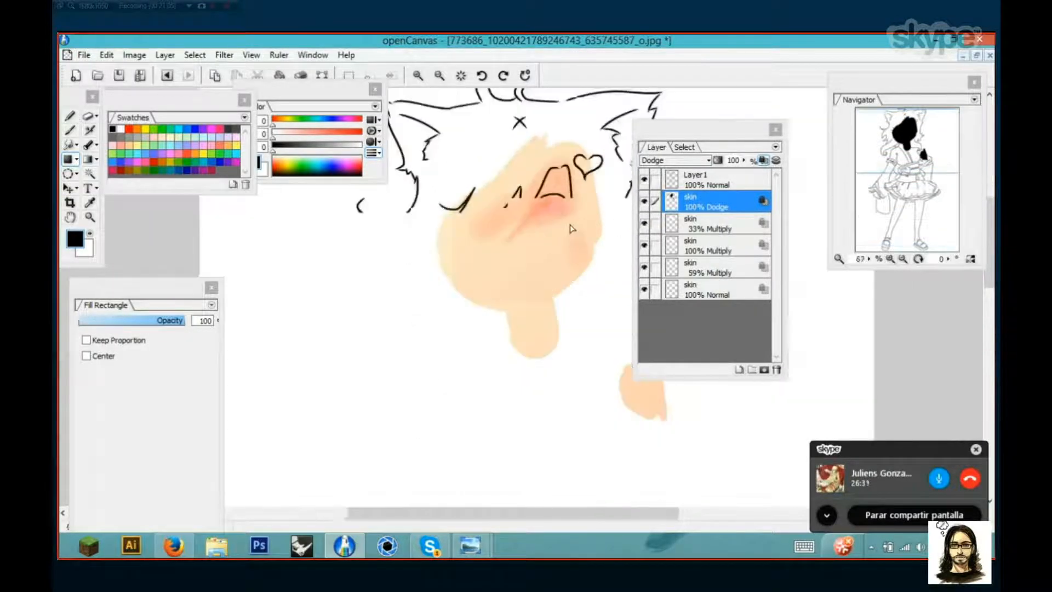
left_click(645, 207)
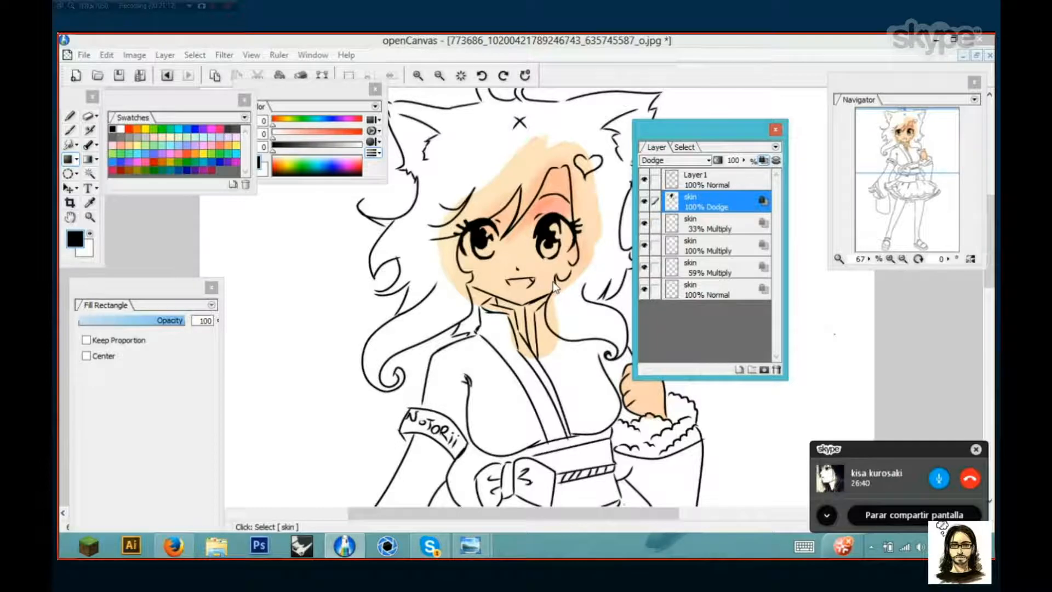
scroll(550, 286, "up", 1)
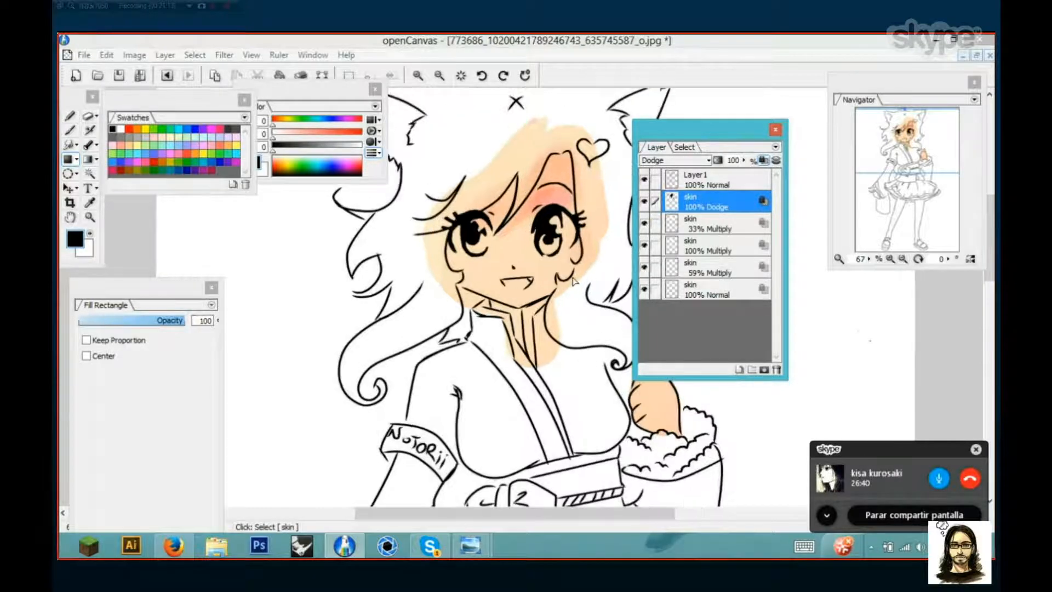
scroll(572, 268, "up", 1)
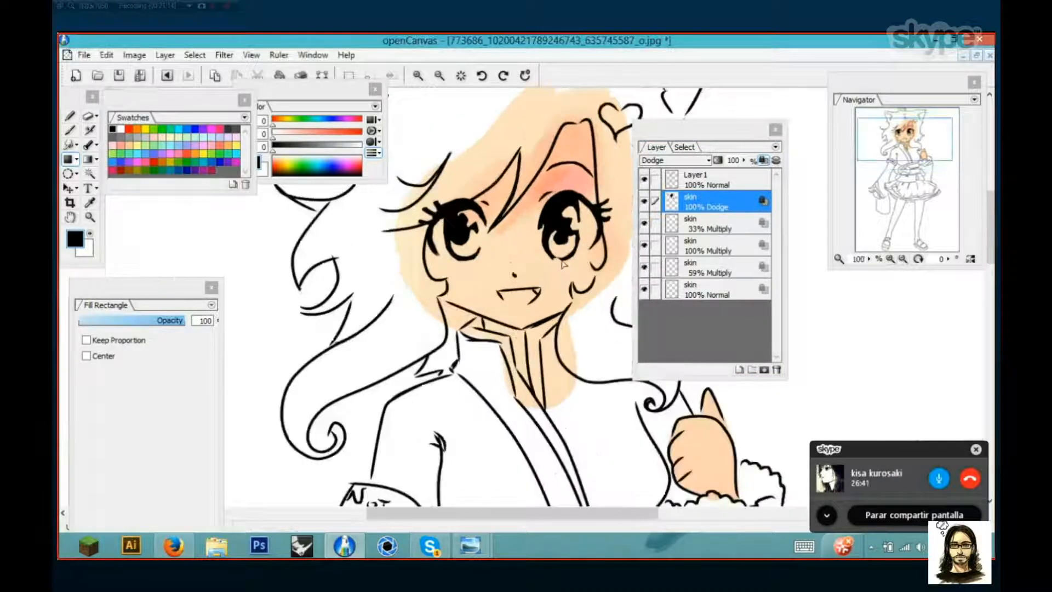
Choose a yellow swatch and the 13.6 px WaterColor brush for painting on the Dodge skin layer
left_click(146, 129)
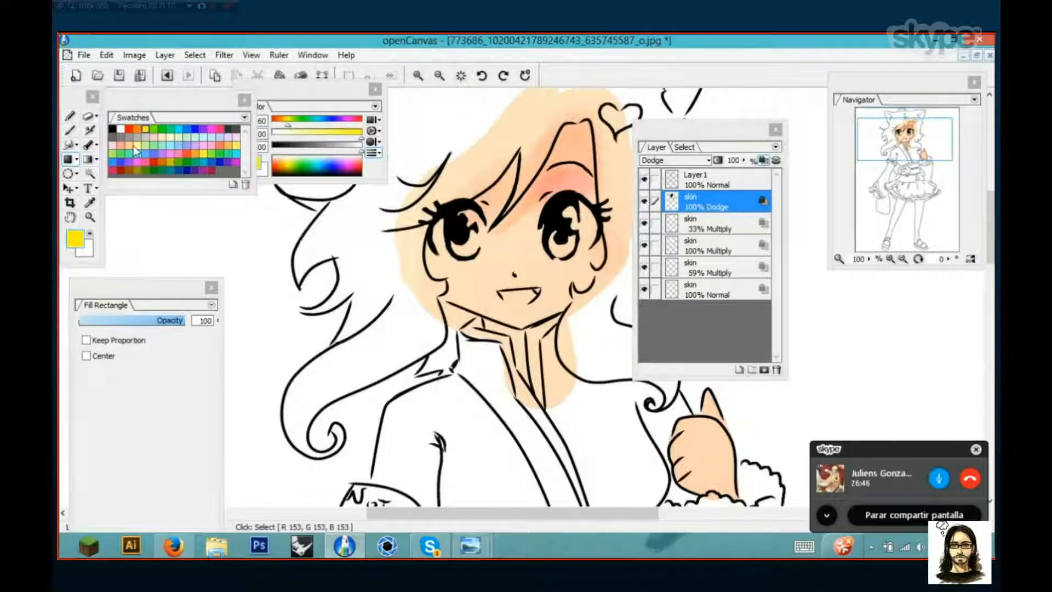
left_click(69, 130)
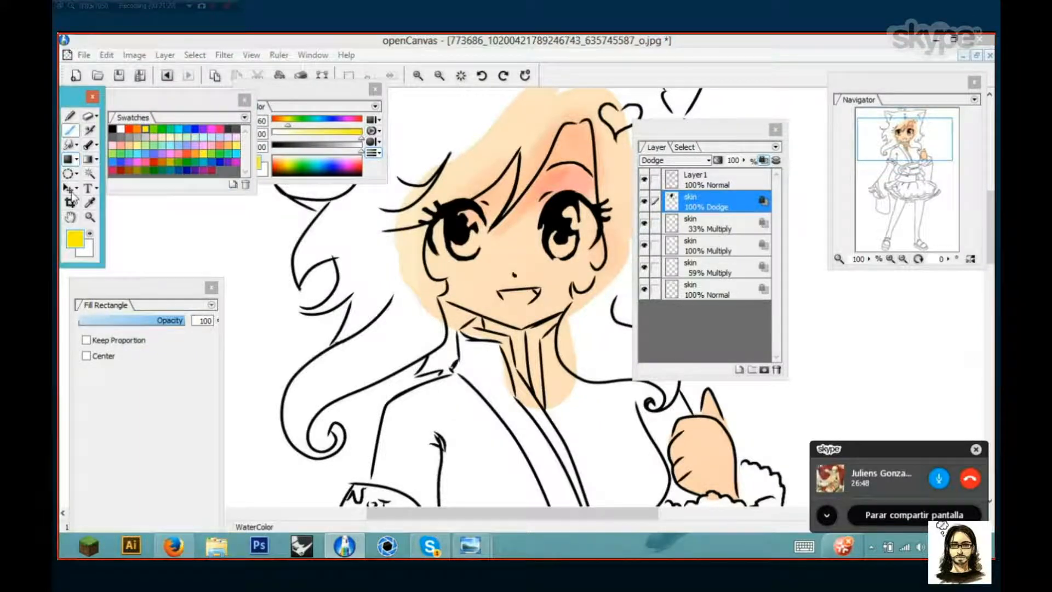
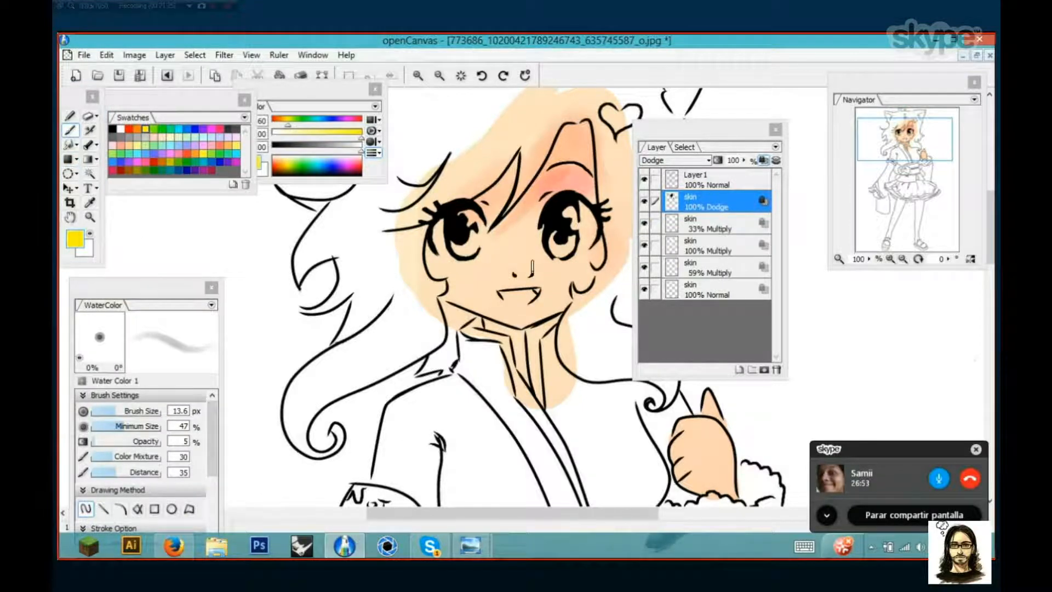
scroll(127, 277, "up", 1)
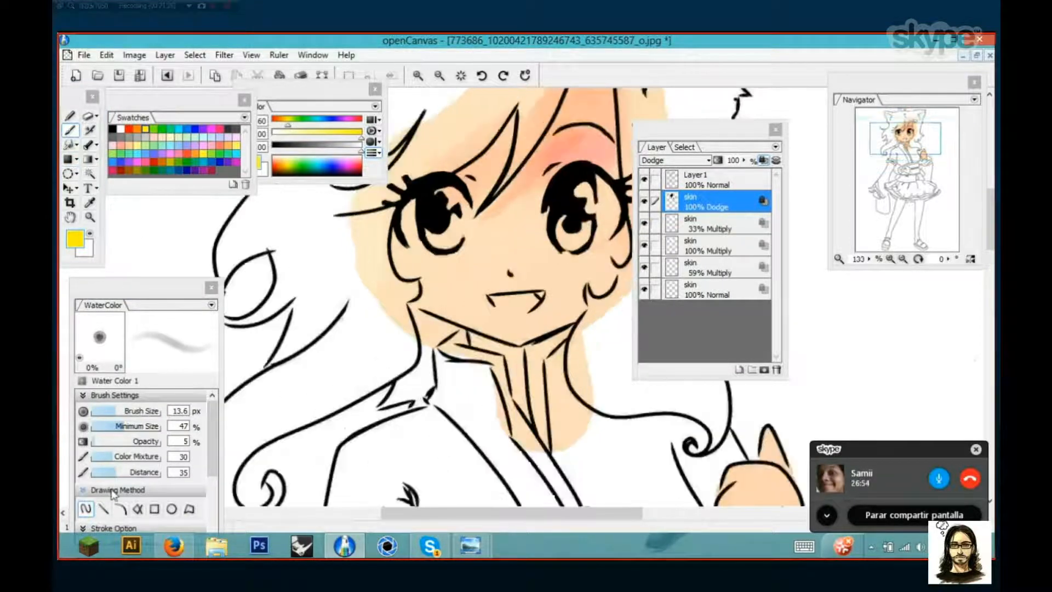
Switch the paint colour to white and set the watercolor brush size to 18.6 px
left_click(96, 444)
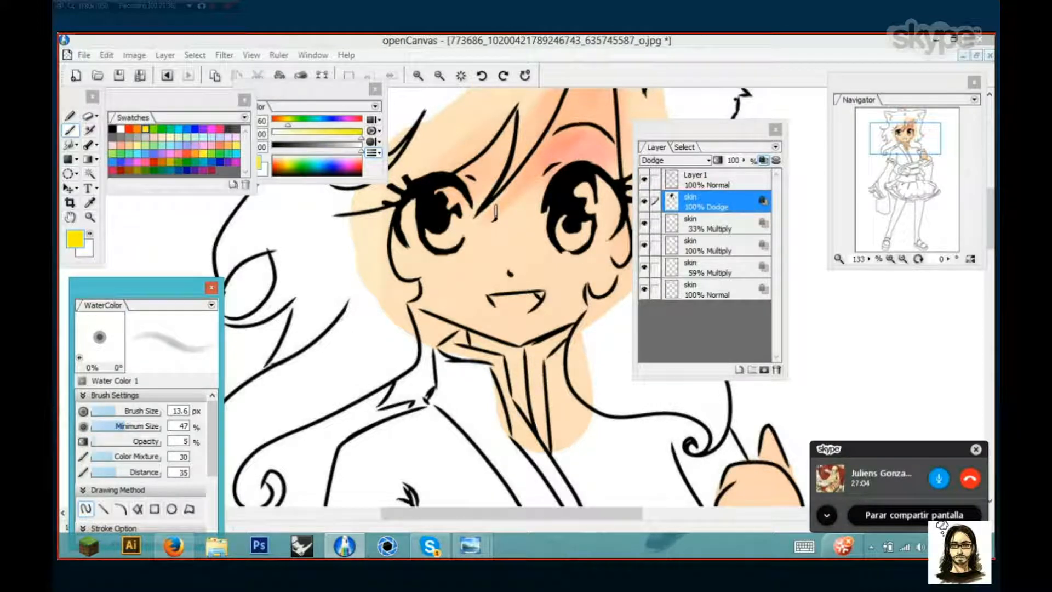
left_click(410, 312)
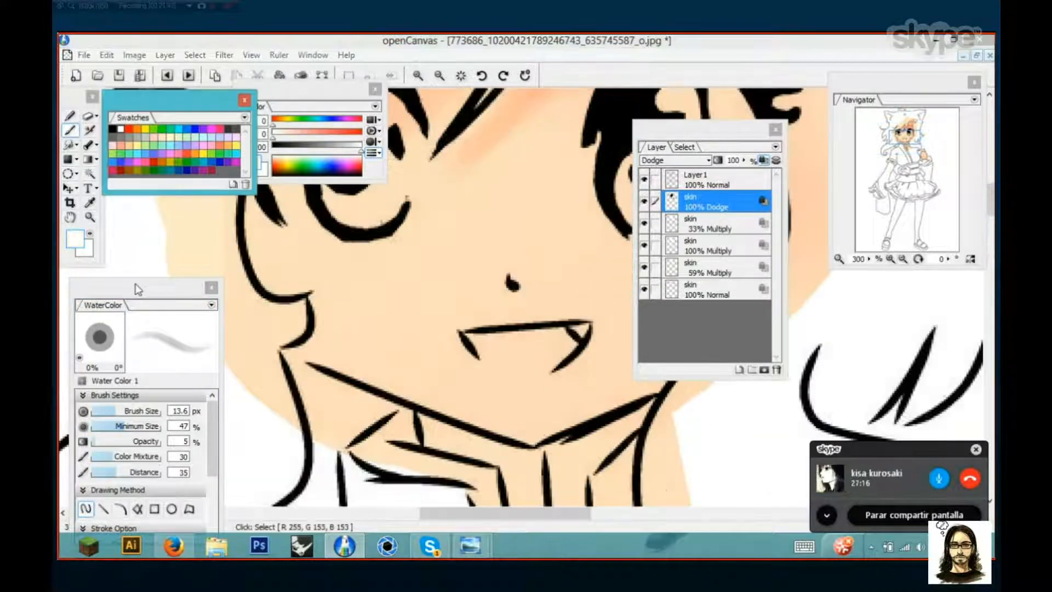
left_click(121, 416)
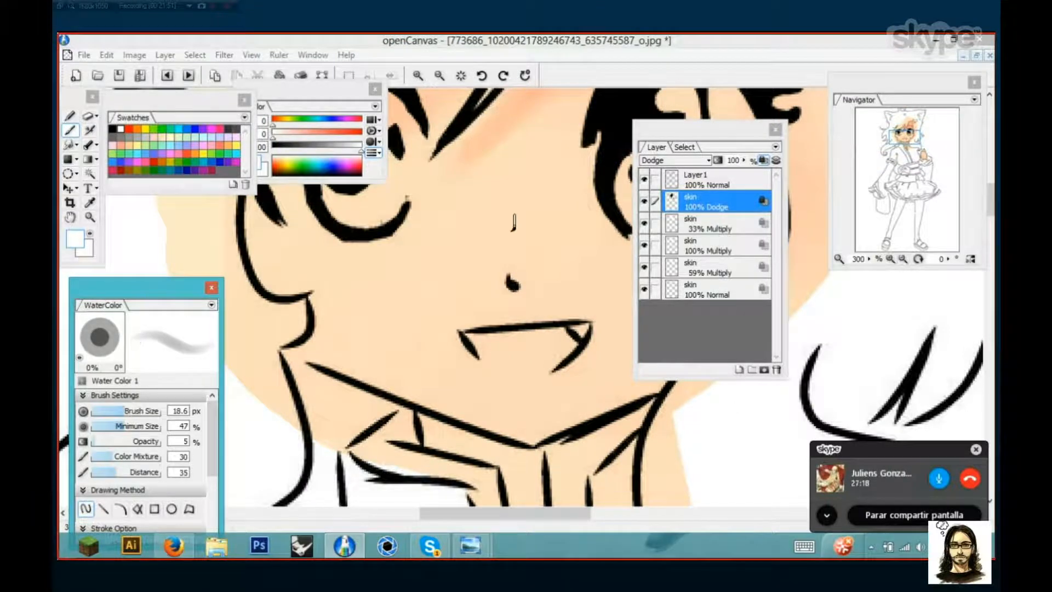
left_click(513, 222)
Set the brush size to 86.6 px and paint a soft highlight over the nose bridge on the Dodge skin layer
scroll(513, 222, "down", 2)
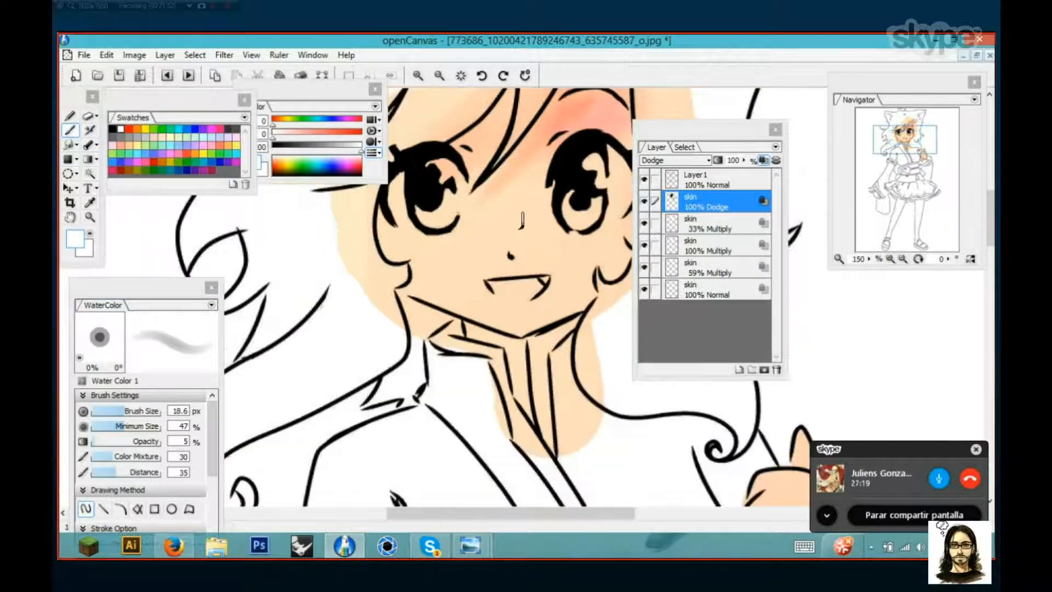
scroll(525, 222, "up", 1)
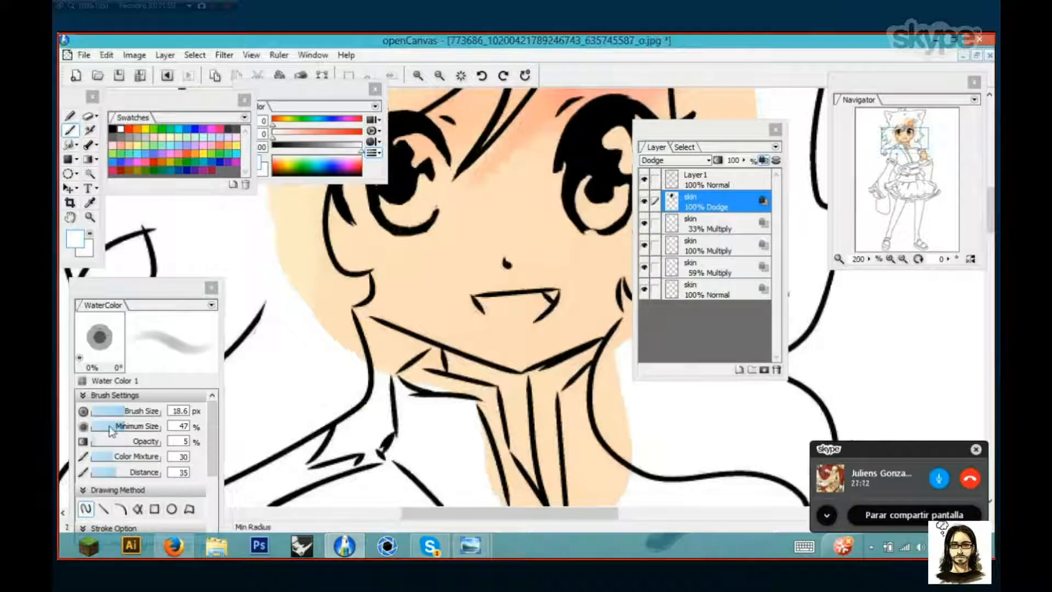
left_click(135, 415)
left_click_drag(135, 414, 132, 416)
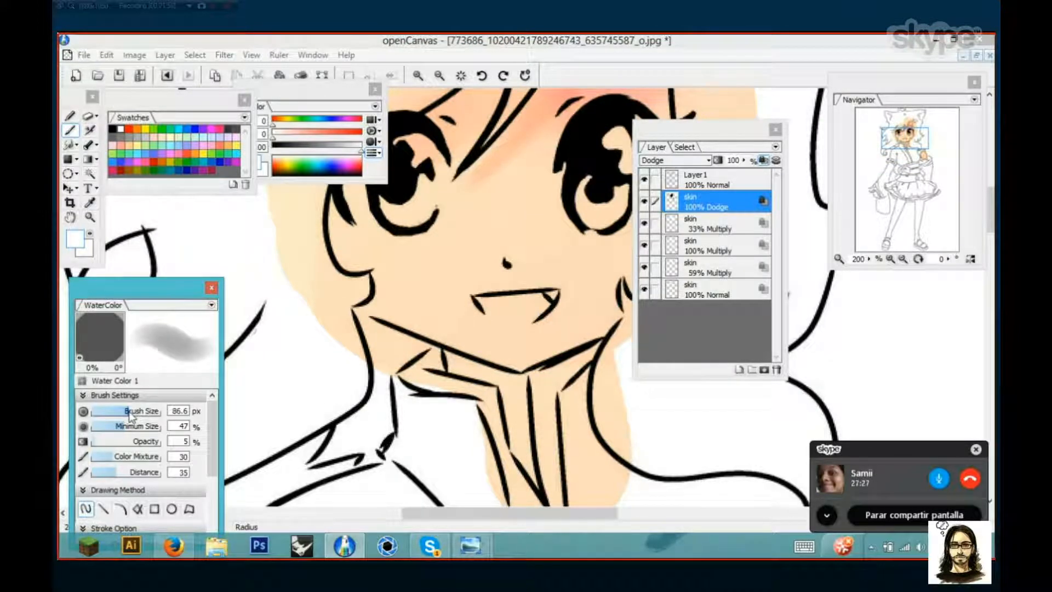
left_click_drag(505, 207, 542, 186)
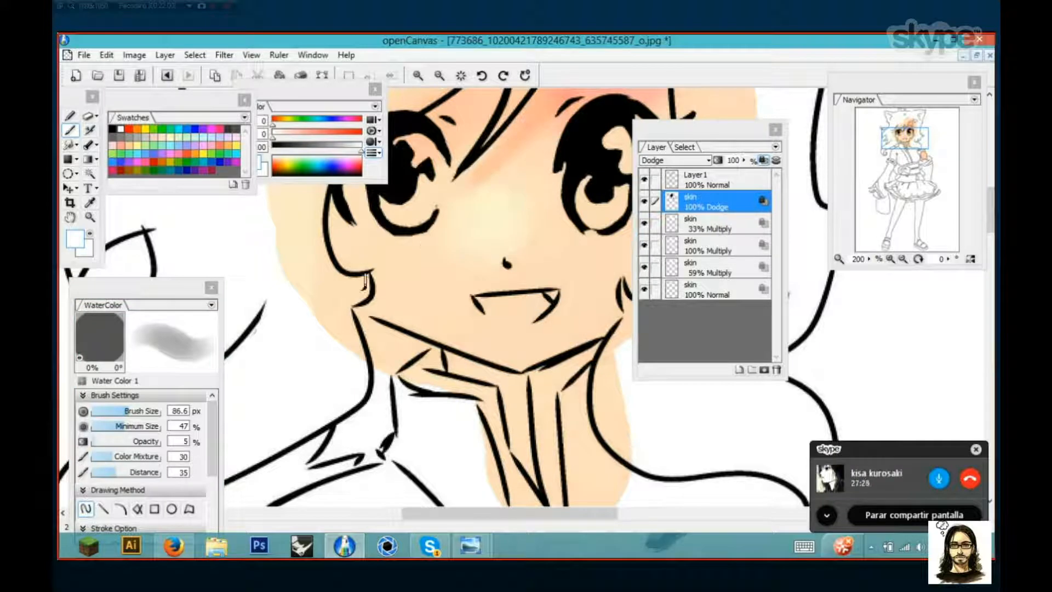
left_click_drag(471, 227, 550, 178)
Extend the soft highlight from the nose across the cheek below the partly covered eye, undoing and repainting the first stroke
mouse_move(469, 232)
left_mouse_down()
mouse_move(434, 258)
mouse_move(372, 260)
left_mouse_up()
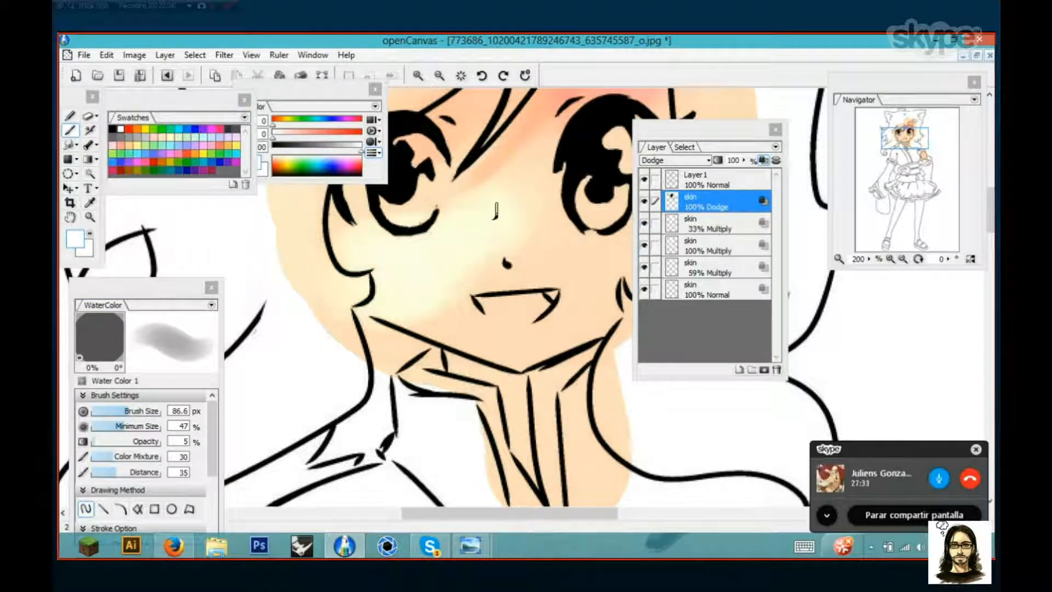
key("ctrl+z")
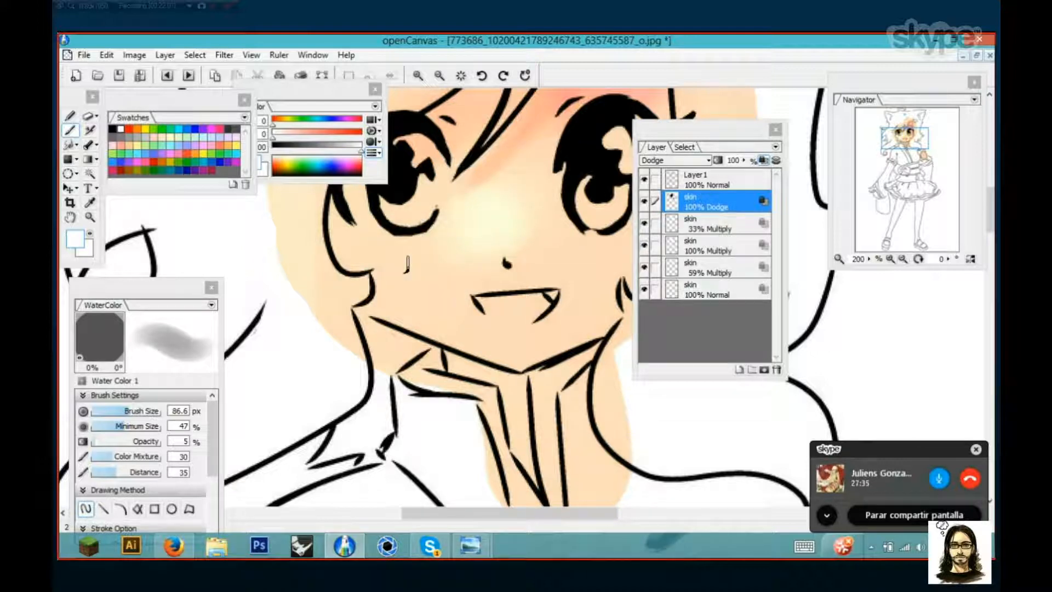
left_click_drag(485, 209, 351, 292)
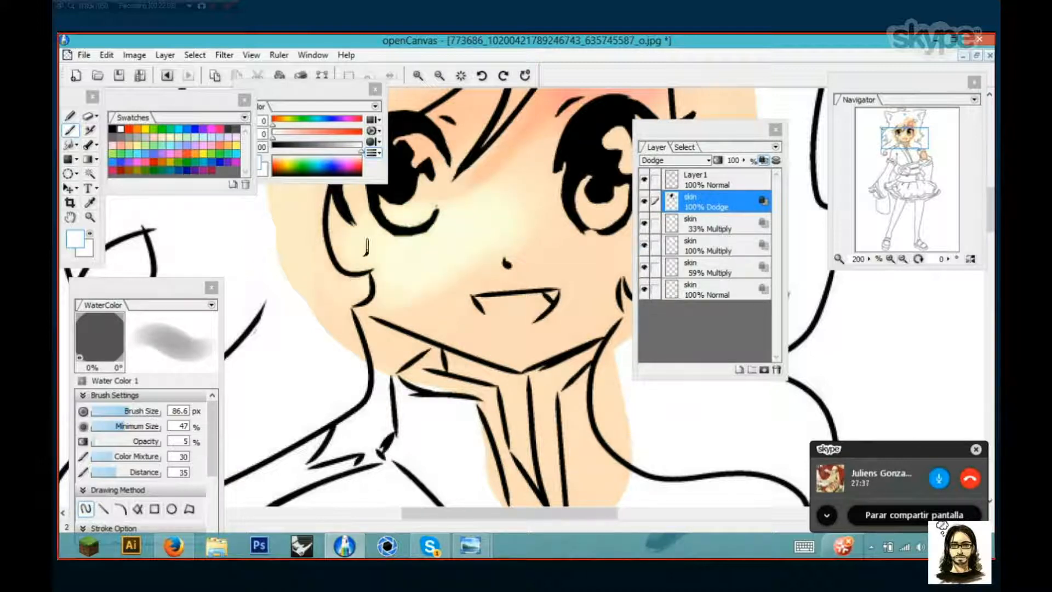
scroll(388, 247, "down", 2)
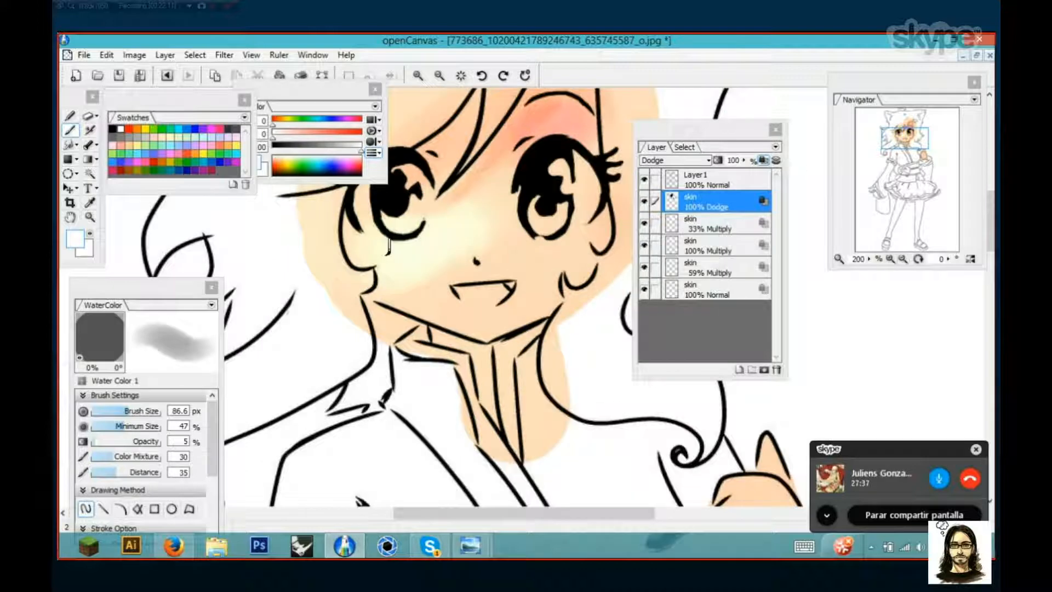
left_click_drag(349, 279, 372, 277)
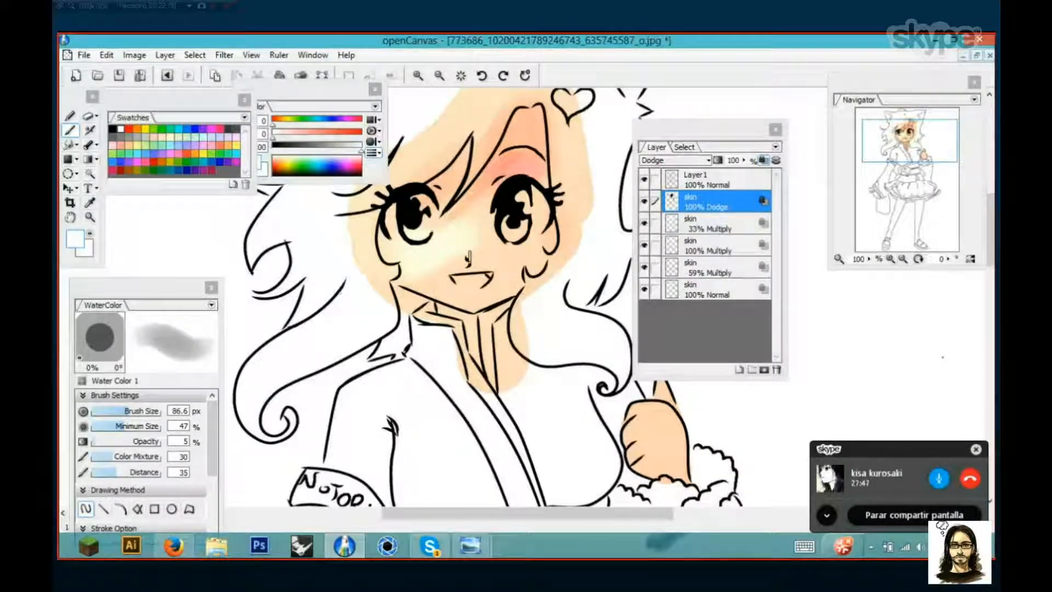
Add a new Normal layer directly above the Dodge skin layer
left_click(774, 148)
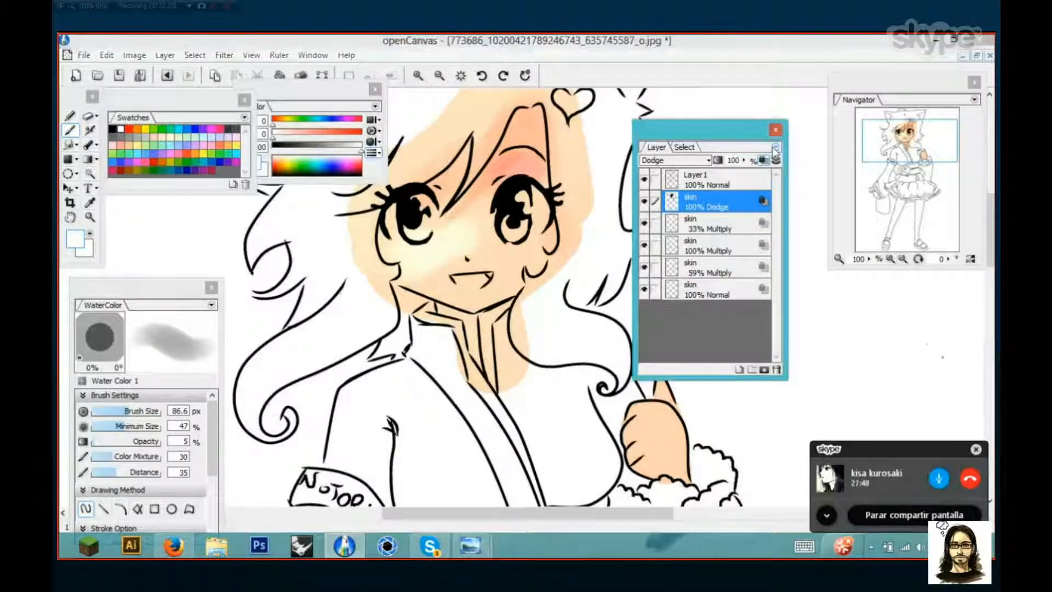
left_click(776, 147)
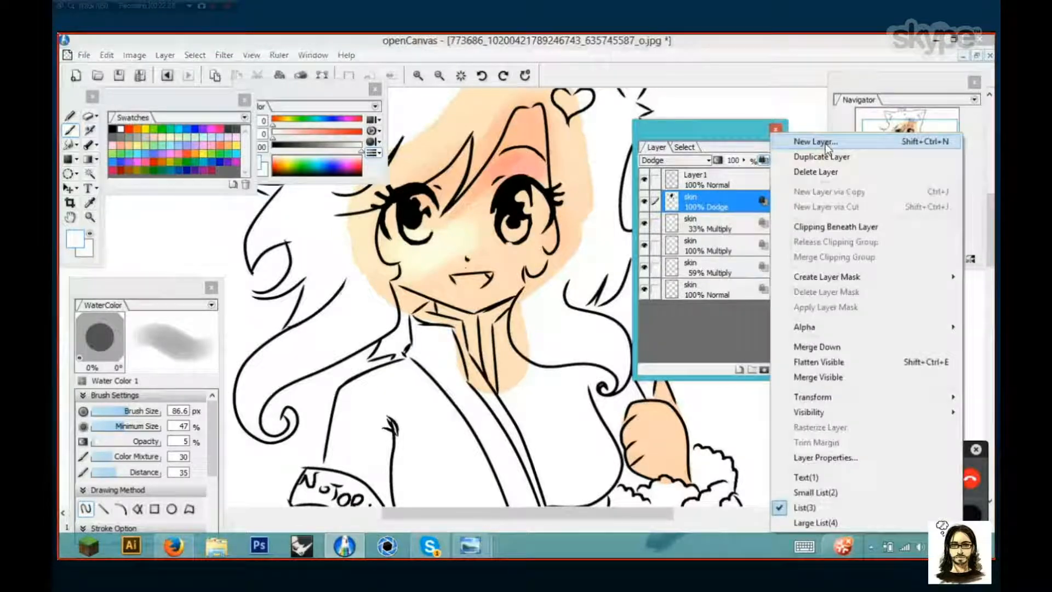
left_click(825, 143)
left_click(616, 260)
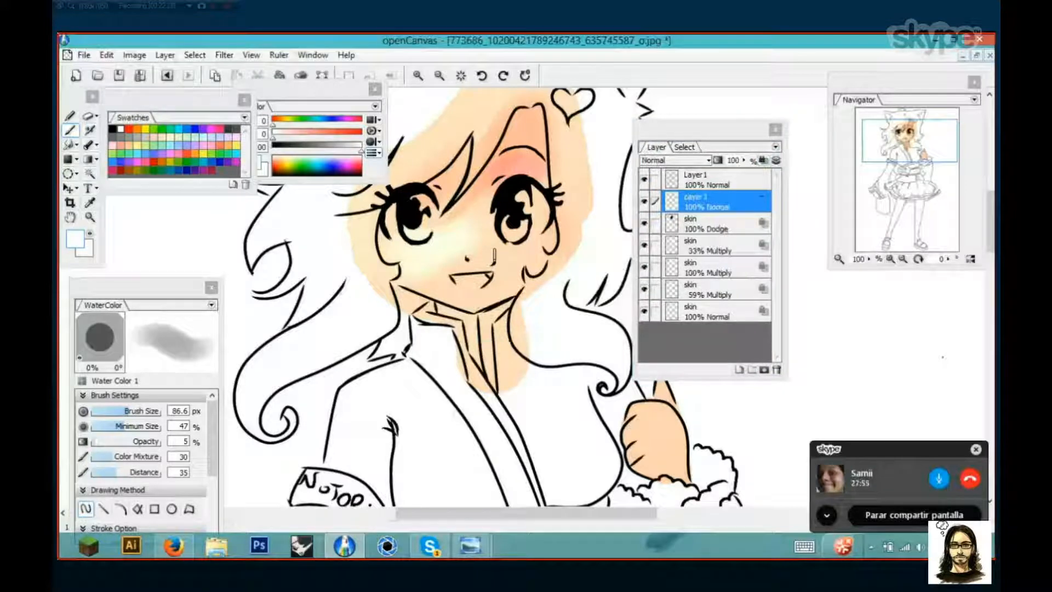
Paint a soft white patch on the cheek beside the fang on the new Normal layer for comparison with the Dodge highlight
scroll(494, 254, "up", 2)
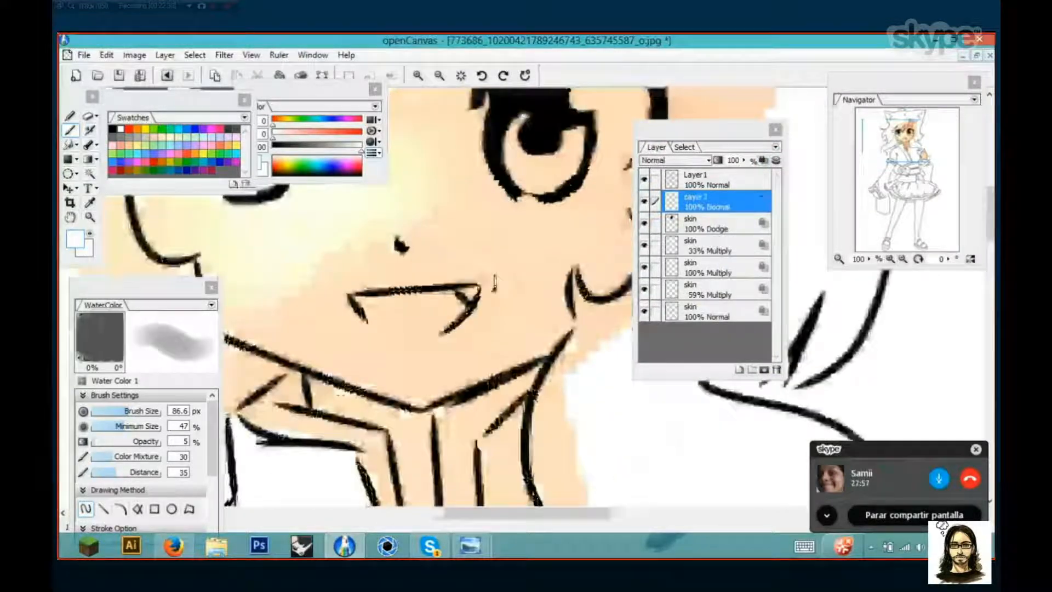
left_click_drag(534, 246, 536, 304)
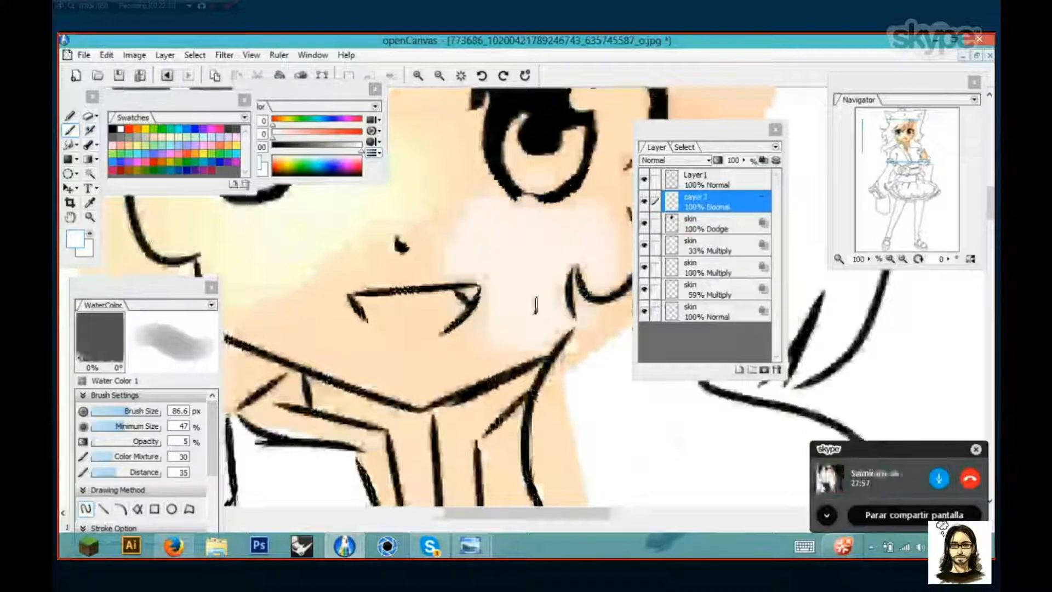
scroll(535, 304, "down", 3)
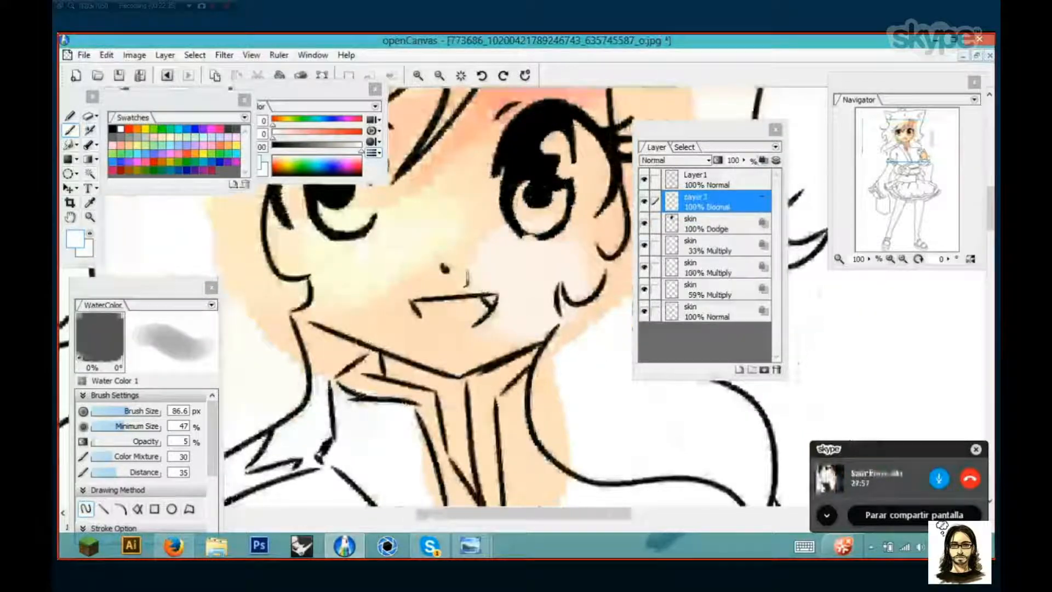
scroll(530, 296, "up", 2)
scroll(531, 296, "up", 1)
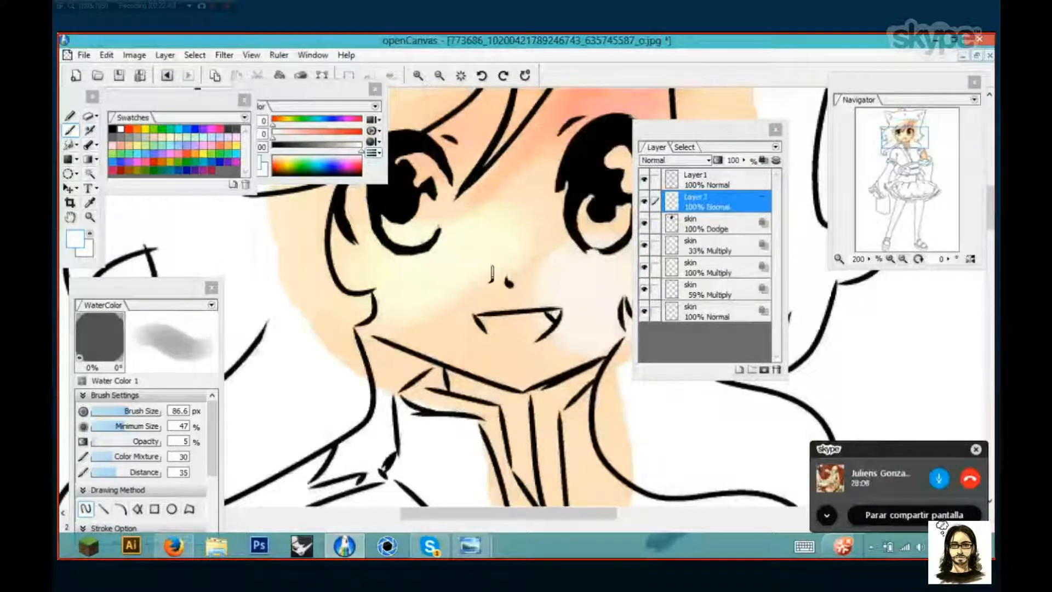
scroll(490, 274, "right", 1)
left_click_drag(440, 274, 358, 260)
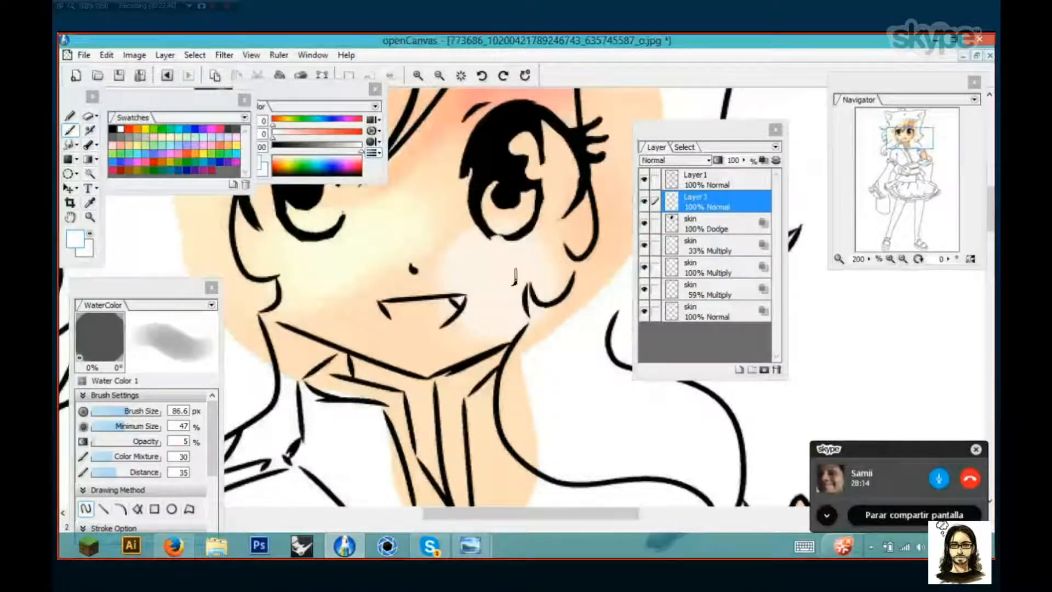
left_click_drag(416, 275, 440, 305)
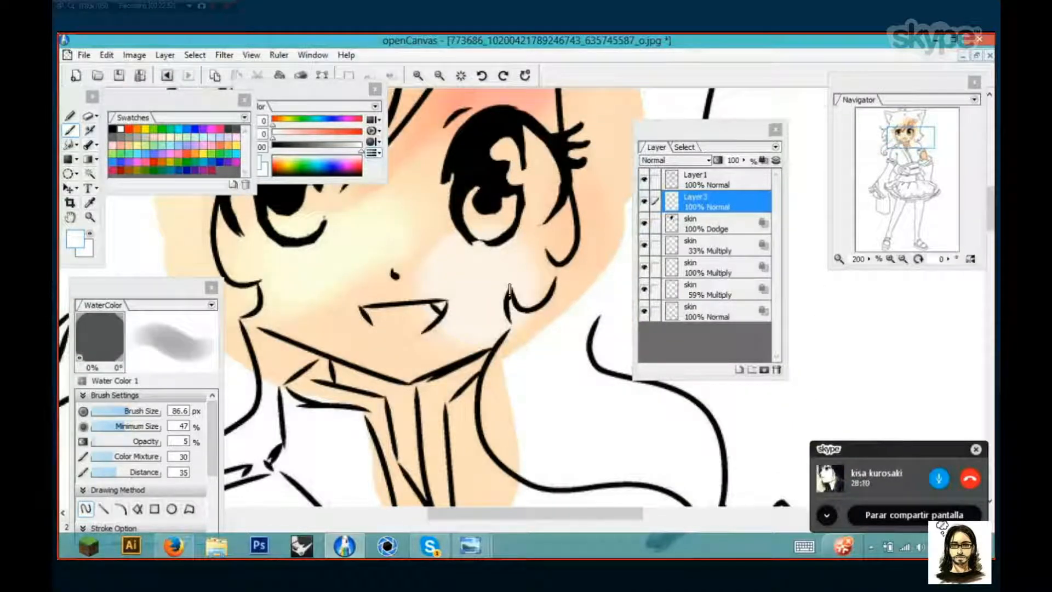
Undo the white cheek patch and the new layer, returning to the Dodge skin layer
key("ctrl+z")
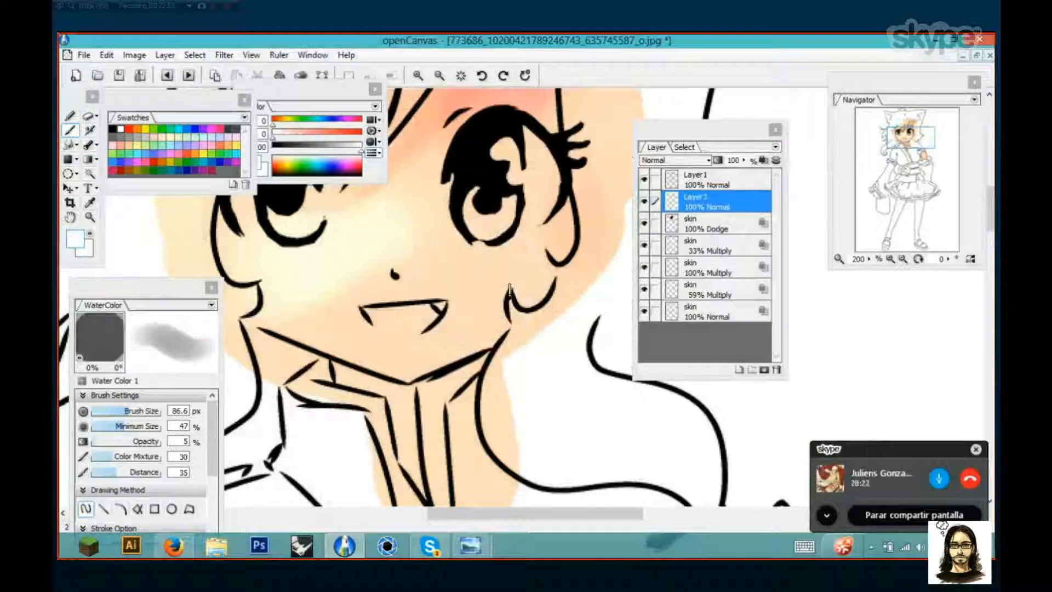
key("ctrl+z")
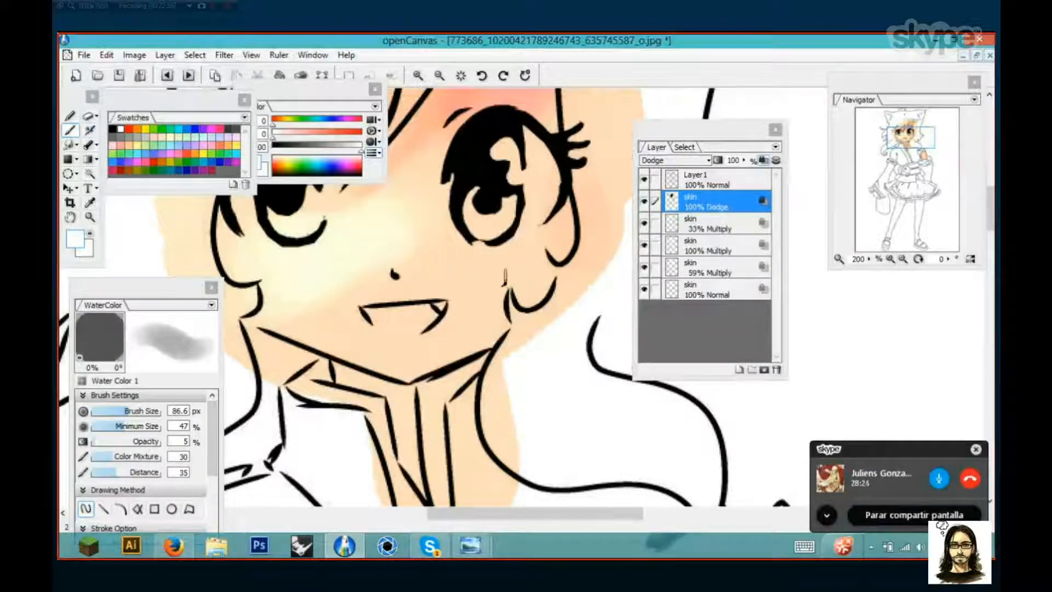
scroll(504, 278, "down", 1)
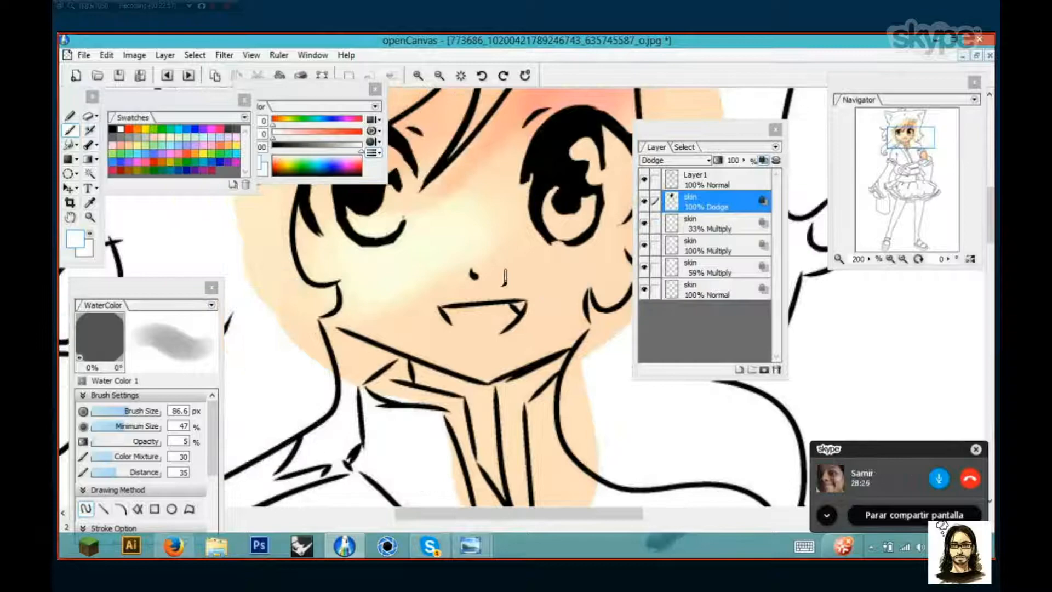
scroll(504, 276, "down", 3)
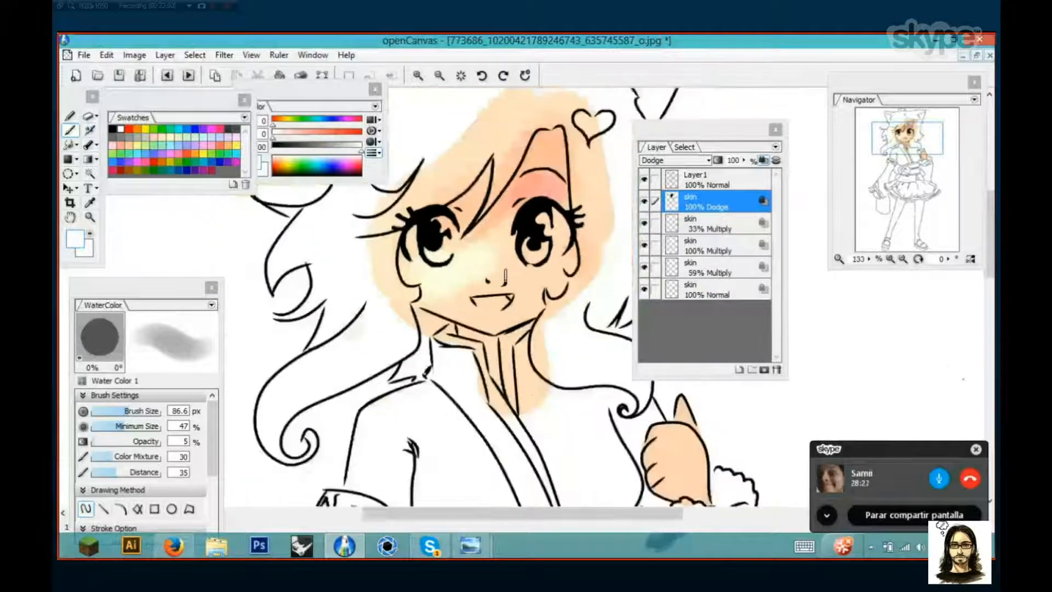
scroll(504, 277, "up", 3)
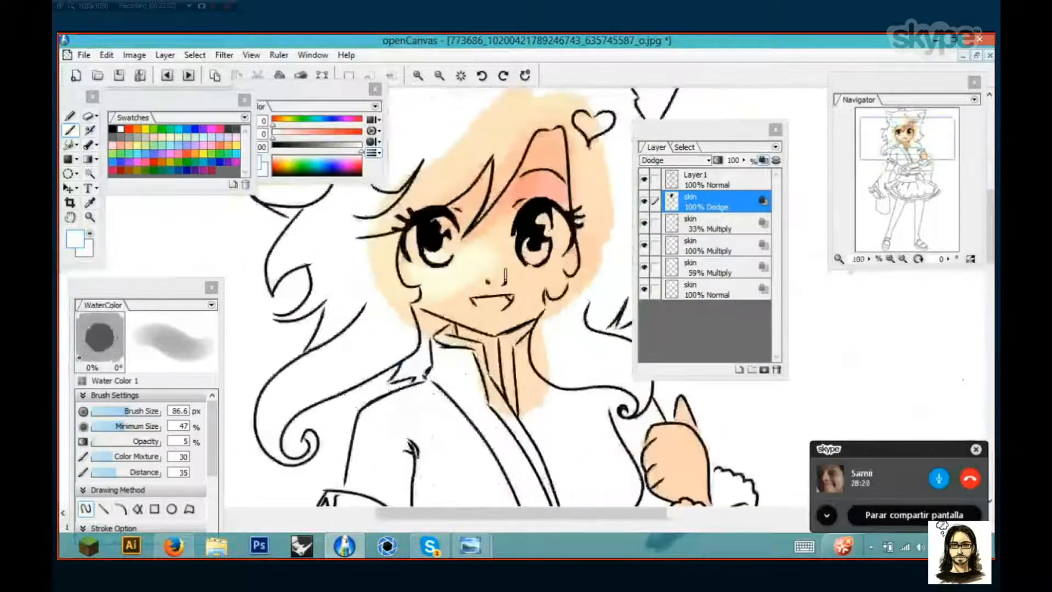
Set the brush size to 9.8 px and move the layer palette away from the character's face
scroll(505, 277, "up", 2)
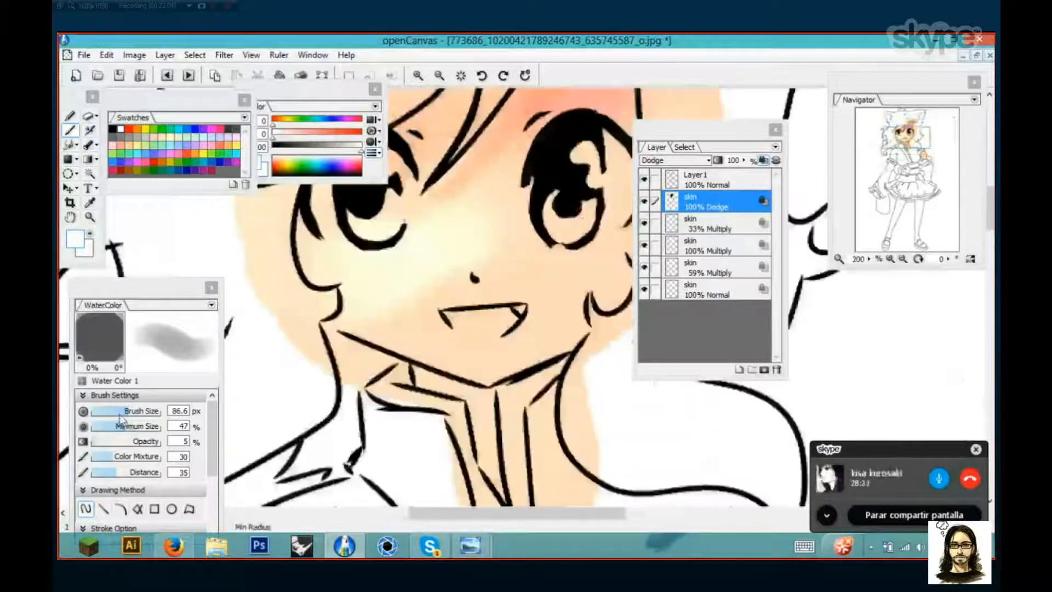
left_click(110, 415)
left_click_drag(109, 415, 107, 415)
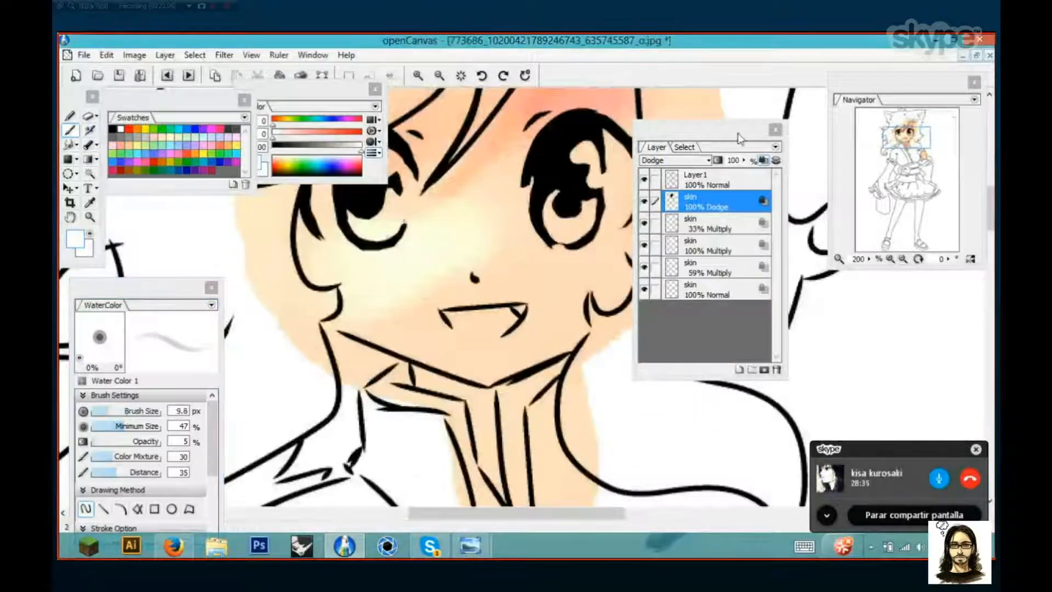
mouse_move(753, 149)
left_mouse_down()
mouse_move(784, 163)
mouse_move(789, 187)
mouse_move(729, 184)
left_mouse_up()
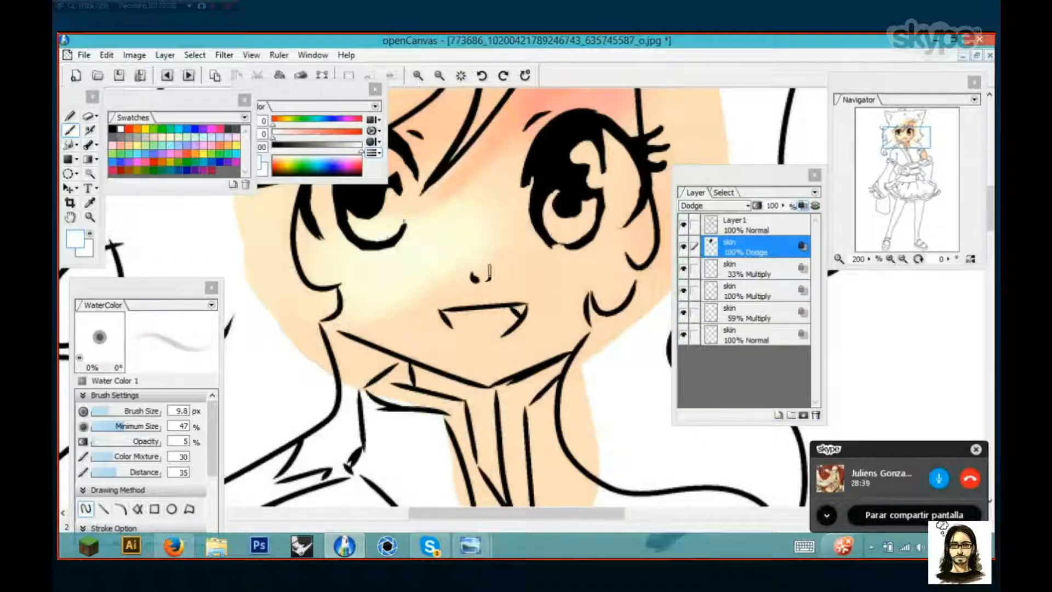
Set the brush size to 7.8 px and paint a thin highlight just beneath the eye on the fang side of the face
scroll(488, 277, "up", 1)
left_click_drag(109, 411, 105, 411)
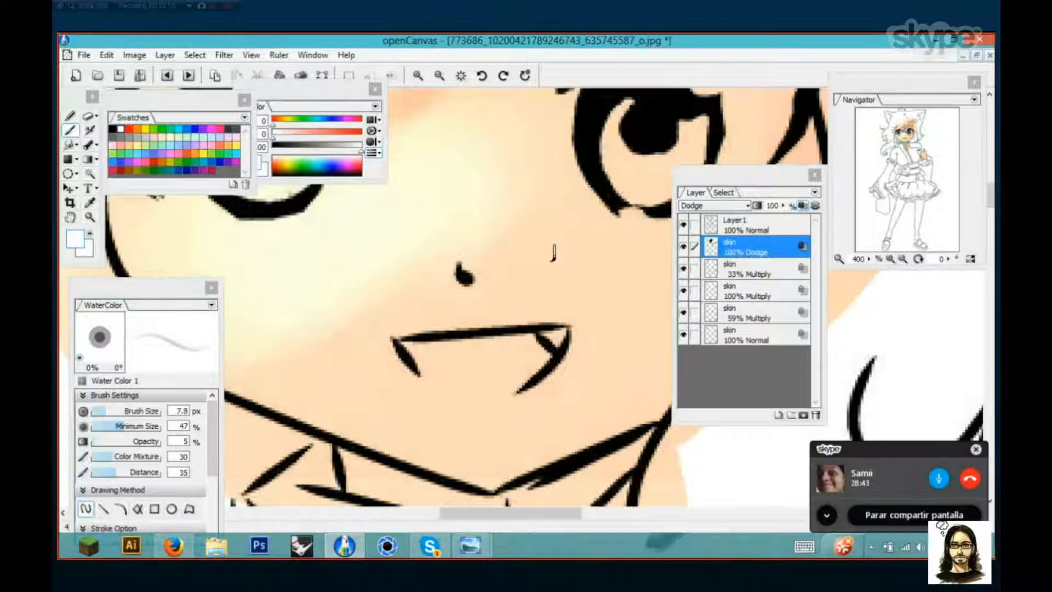
left_click_drag(523, 278, 497, 288)
mouse_move(601, 233)
left_mouse_down()
mouse_move(458, 319)
mouse_move(495, 320)
mouse_move(456, 325)
mouse_move(503, 320)
mouse_move(435, 337)
left_mouse_up()
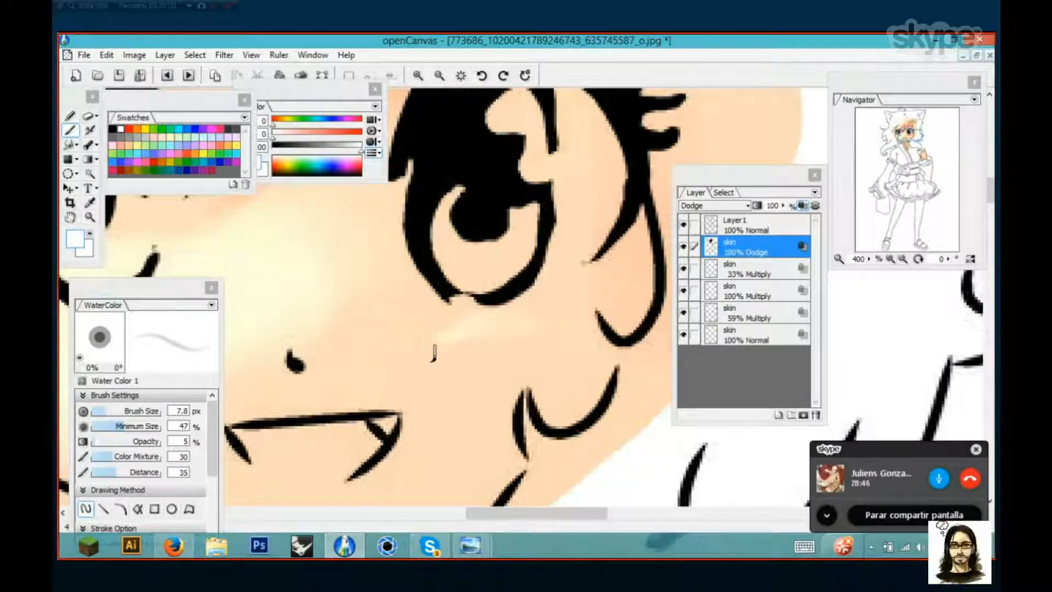
Switch to Skype to read the group call's chat, and return to the drawing in openCanvas
left_click(428, 546)
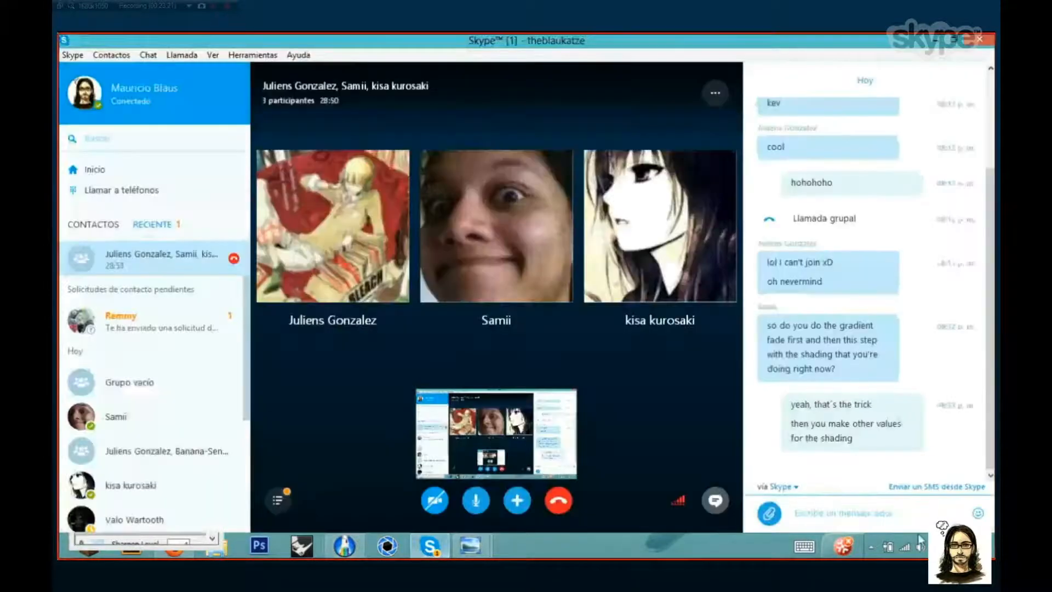
left_click(934, 41)
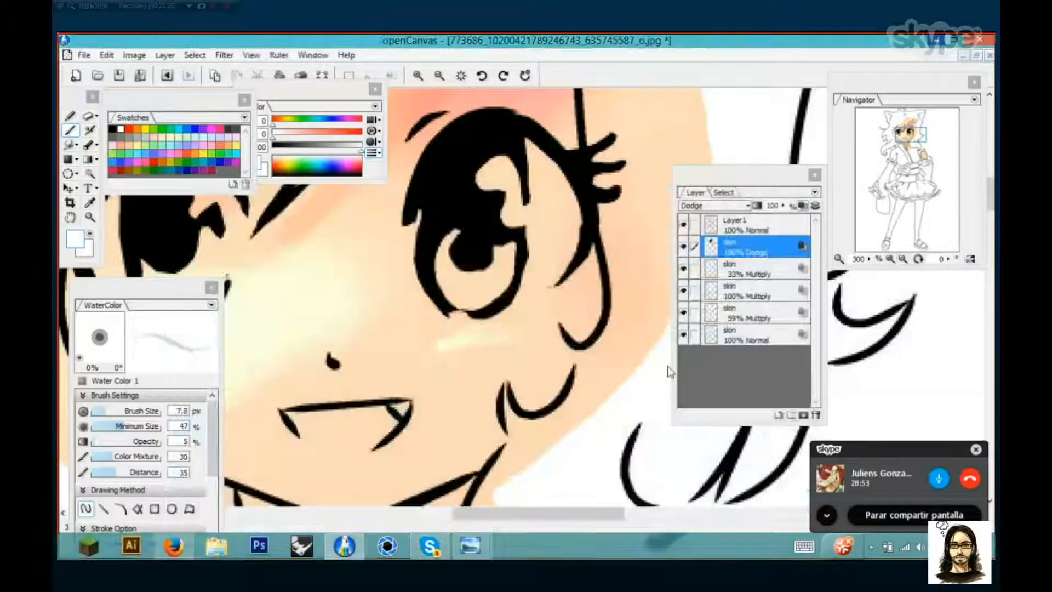
Brighten the thin highlight beneath the fang-side eye with more white strokes on the Dodge skin layer
scroll(512, 333, "down", 2)
scroll(515, 326, "down", 3)
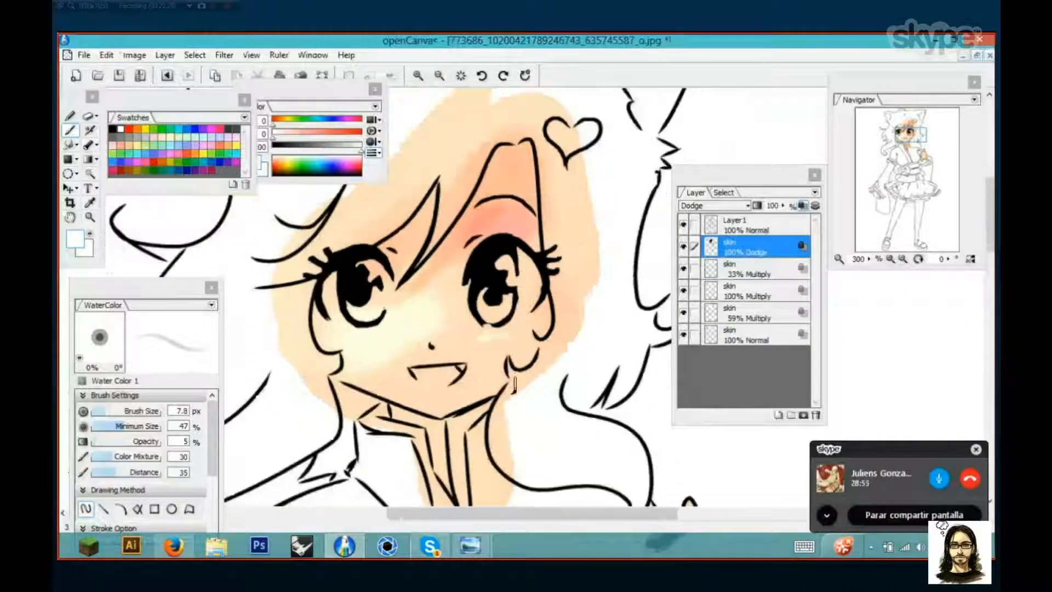
left_click_drag(473, 306, 517, 322)
left_click_drag(513, 252, 472, 283)
left_click_drag(589, 294, 557, 337)
scroll(570, 356, "up", 2)
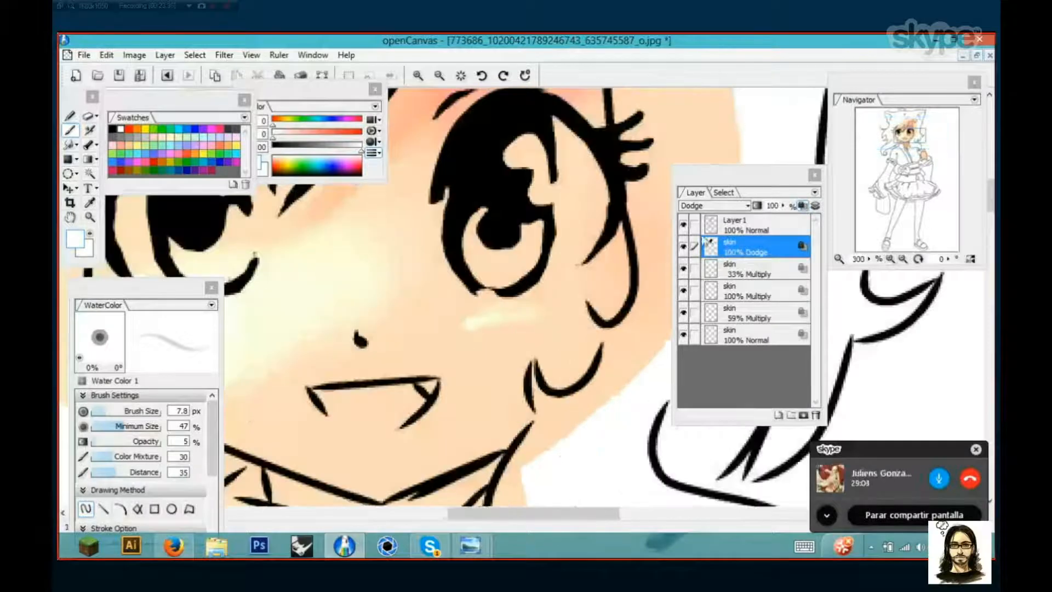
Paint a soft red blush beneath the fang-side eye on the 33% Multiply skin layer with a 48.5 px watercolor brush
scroll(502, 290, "down", 1)
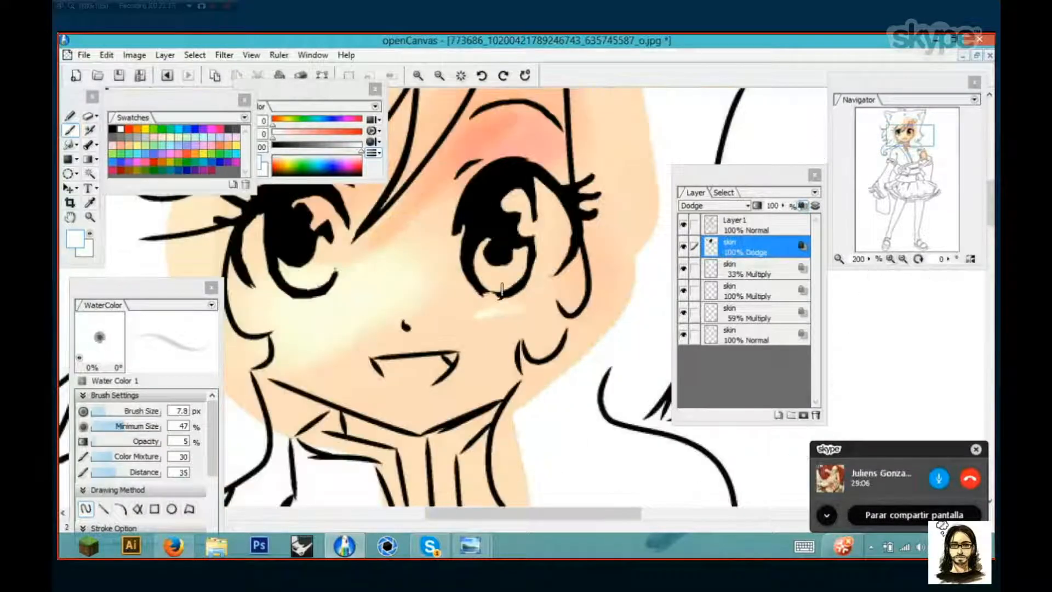
left_click(743, 268)
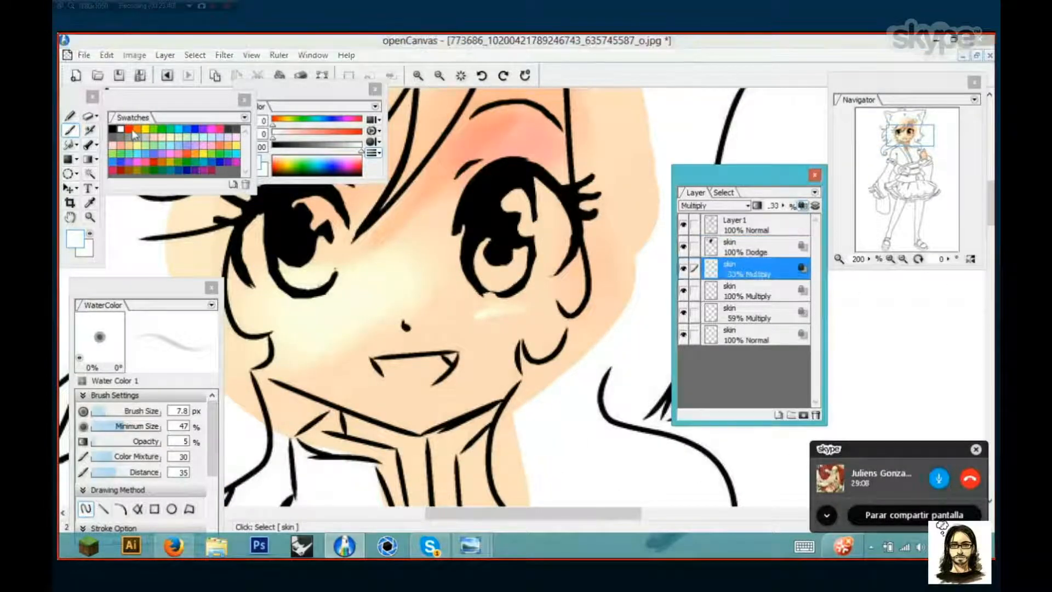
left_click(138, 129)
left_click(129, 129)
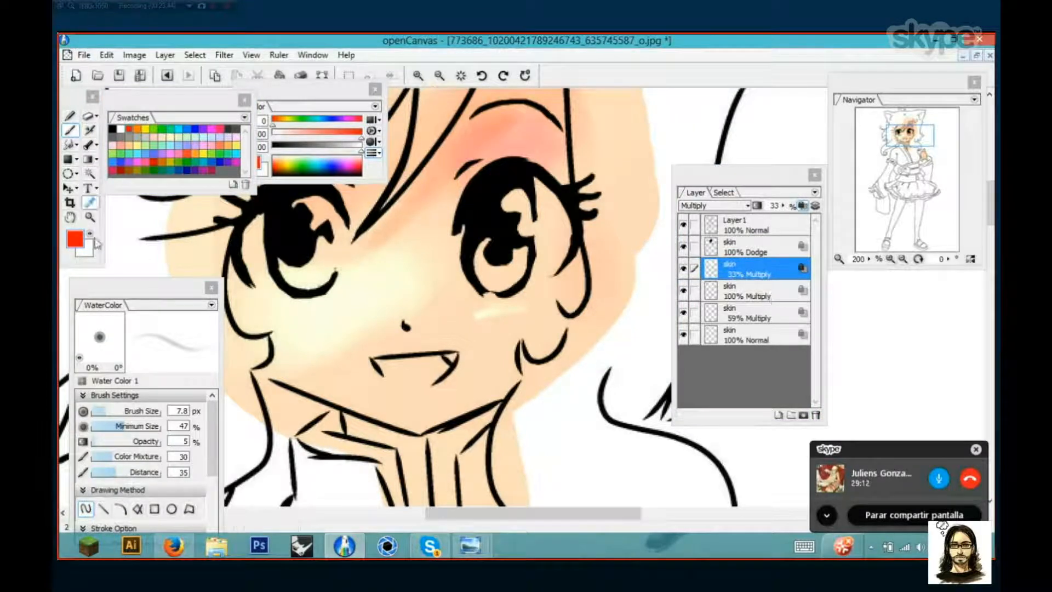
left_click(128, 415)
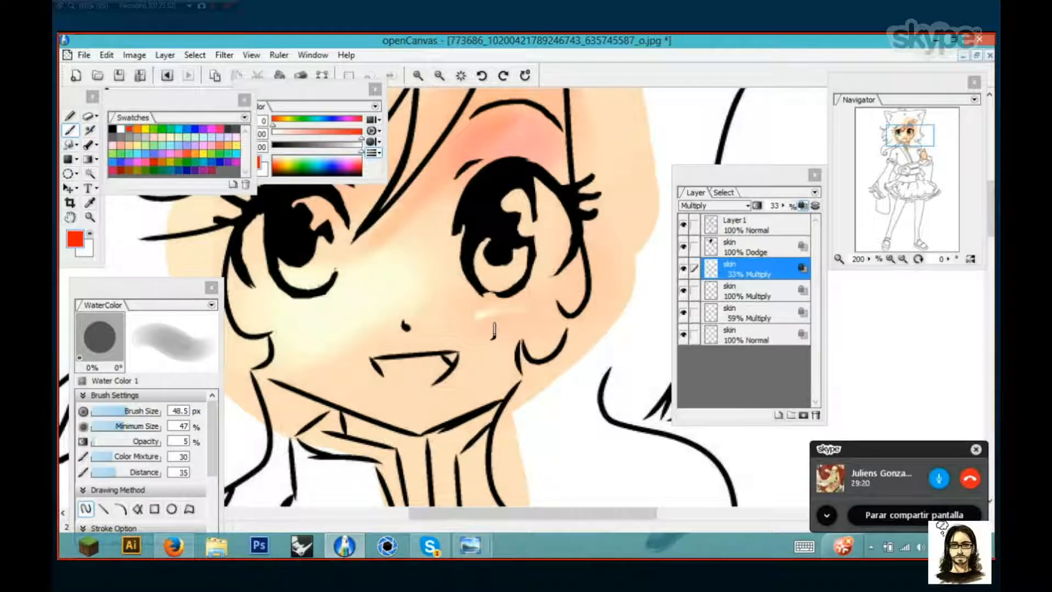
scroll(494, 330, "down", 1)
scroll(491, 323, "down", 1)
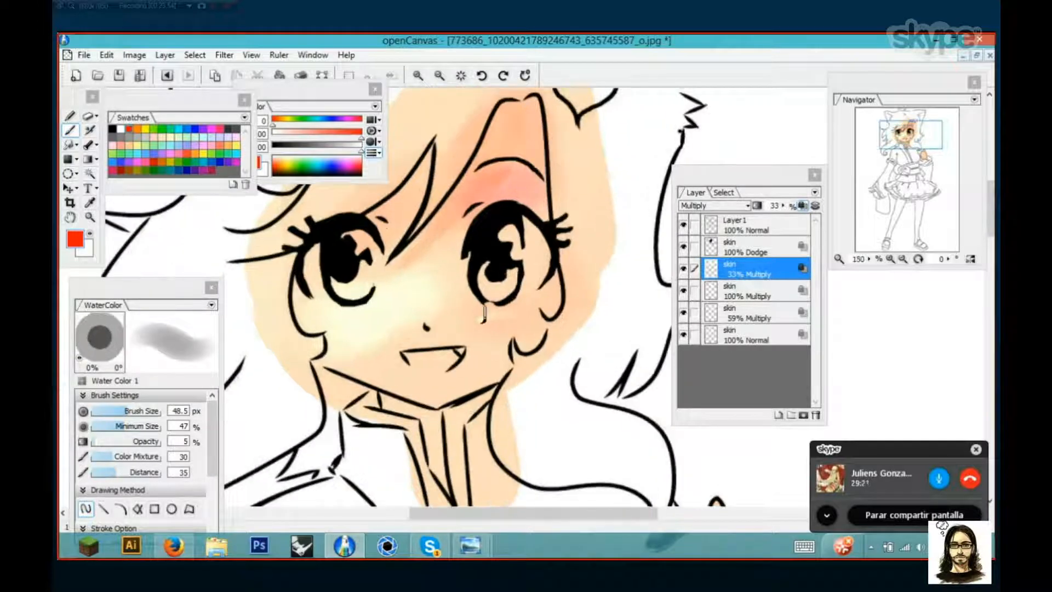
scroll(484, 313, "up", 1)
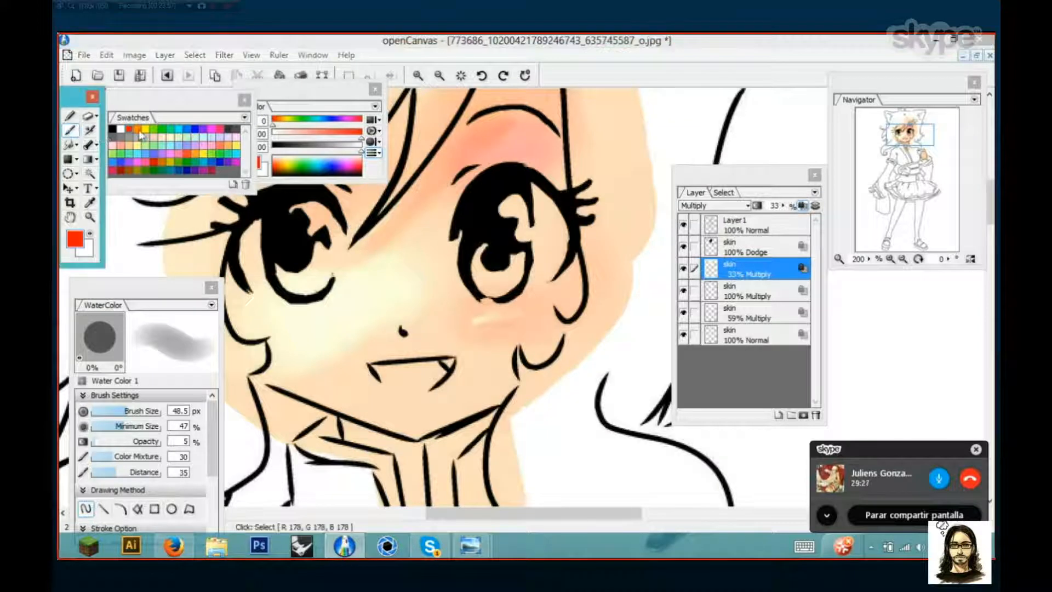
Refine the white highlight beneath the fang-side eye on the Dodge skin layer with a 5.5 px brush, adding a small dot beside it
left_click(122, 130)
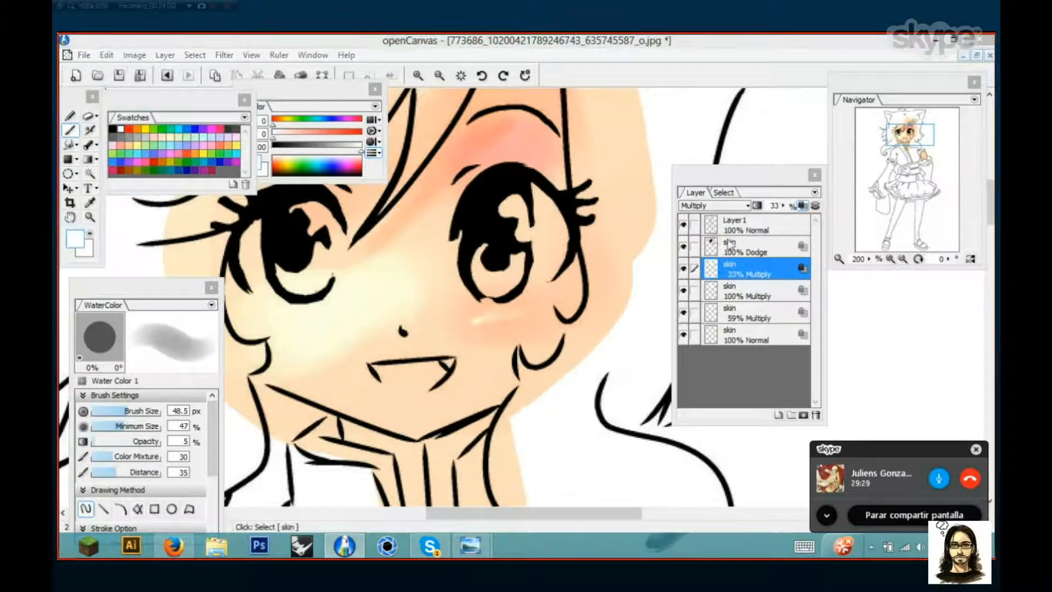
left_click(720, 245)
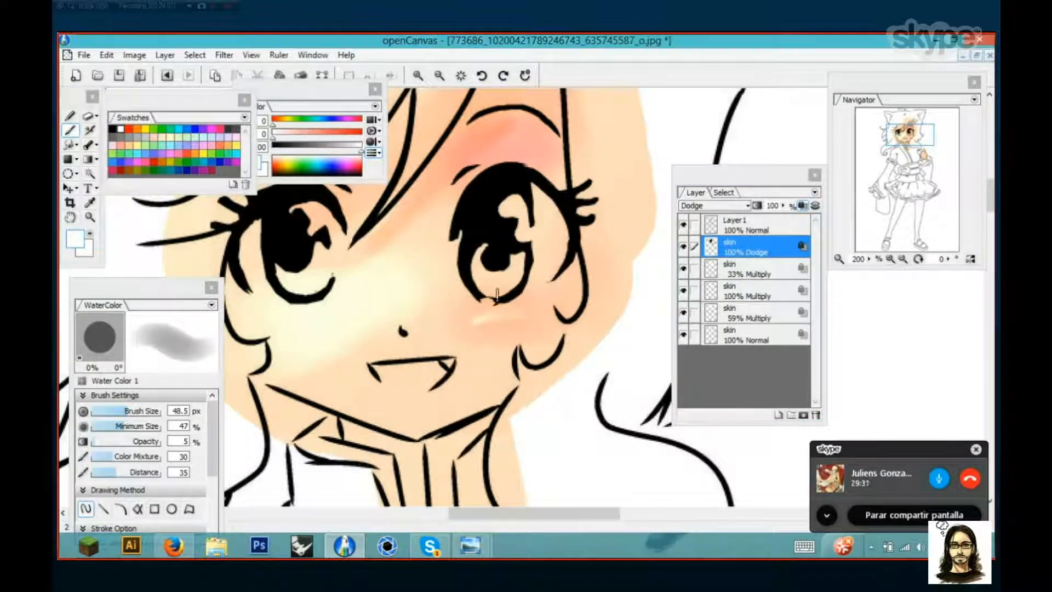
scroll(550, 276, "up", 2)
scroll(557, 276, "up", 2)
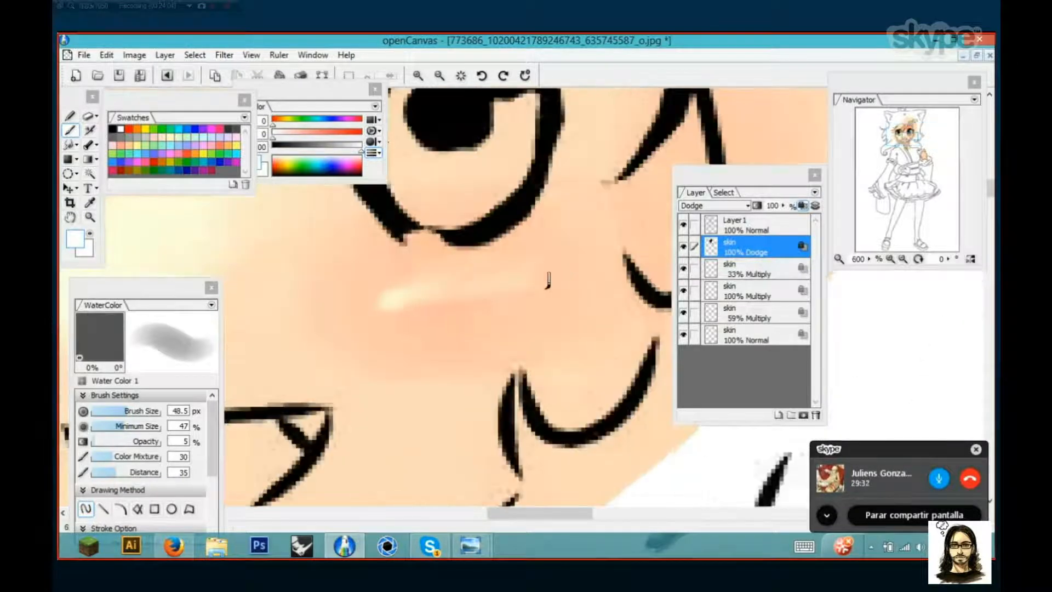
left_click_drag(118, 411, 101, 417)
scroll(104, 416, "down", 1)
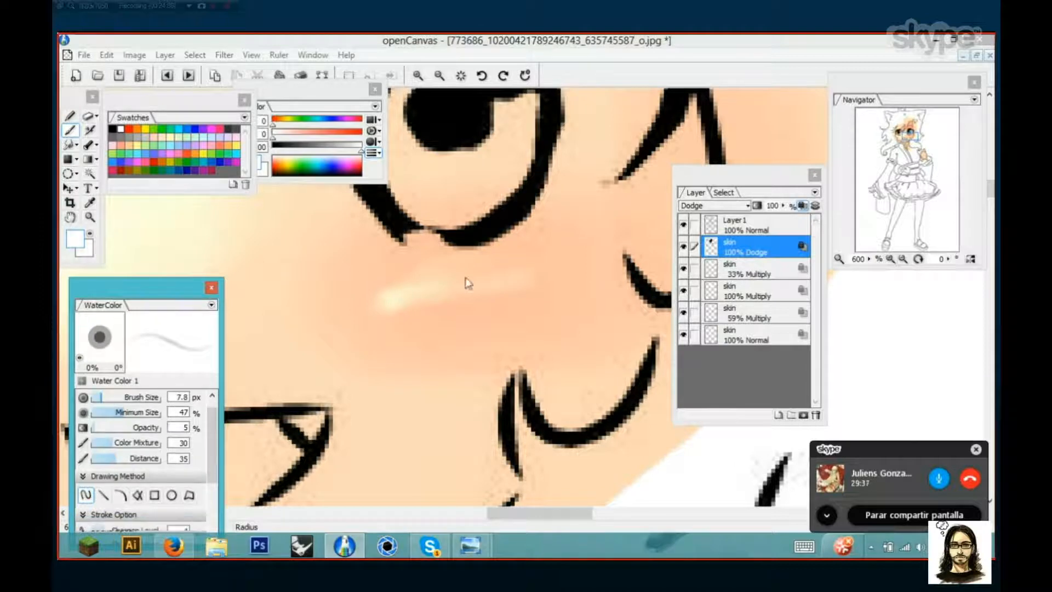
scroll(570, 274, "up", 1)
scroll(581, 263, "down", 1)
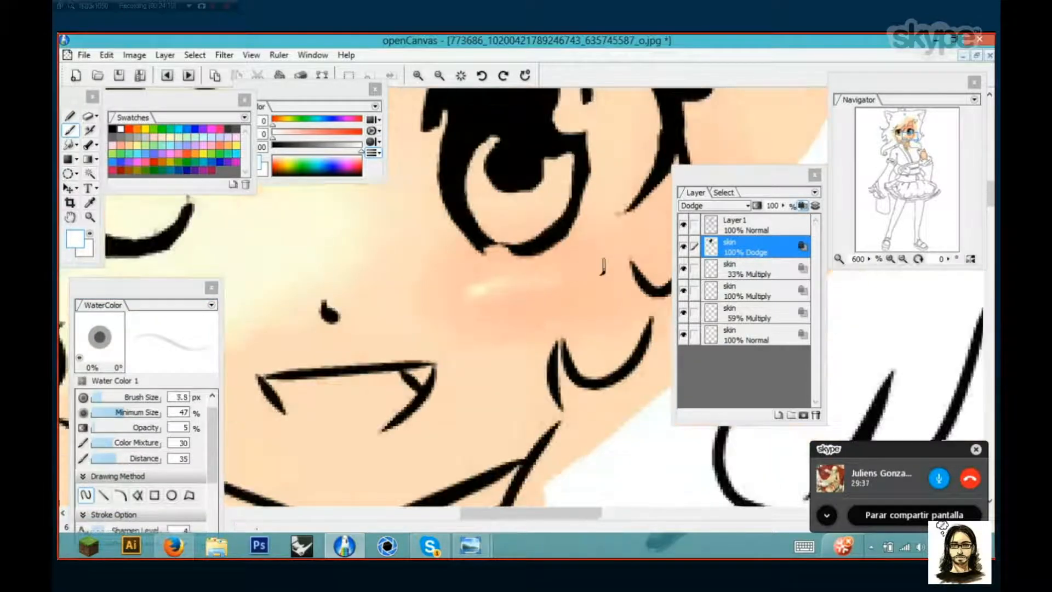
left_click_drag(554, 271, 473, 285)
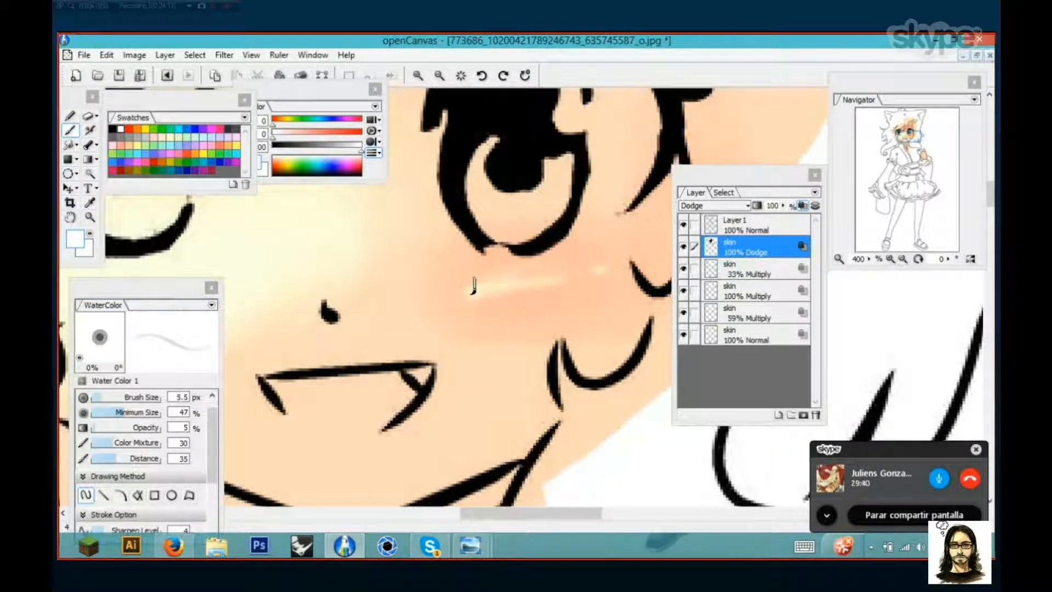
left_click(601, 270)
scroll(606, 225, "down", 1)
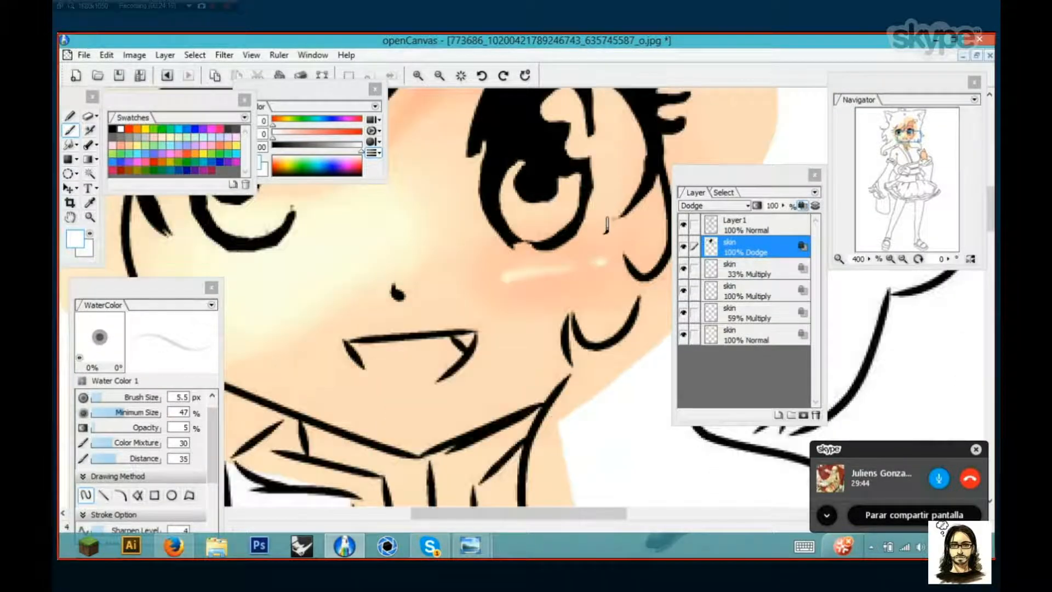
Erase the red tint above the fang-side eye on the 33% Multiply skin layer with a 12.1 px eraser
scroll(606, 225, "down", 4)
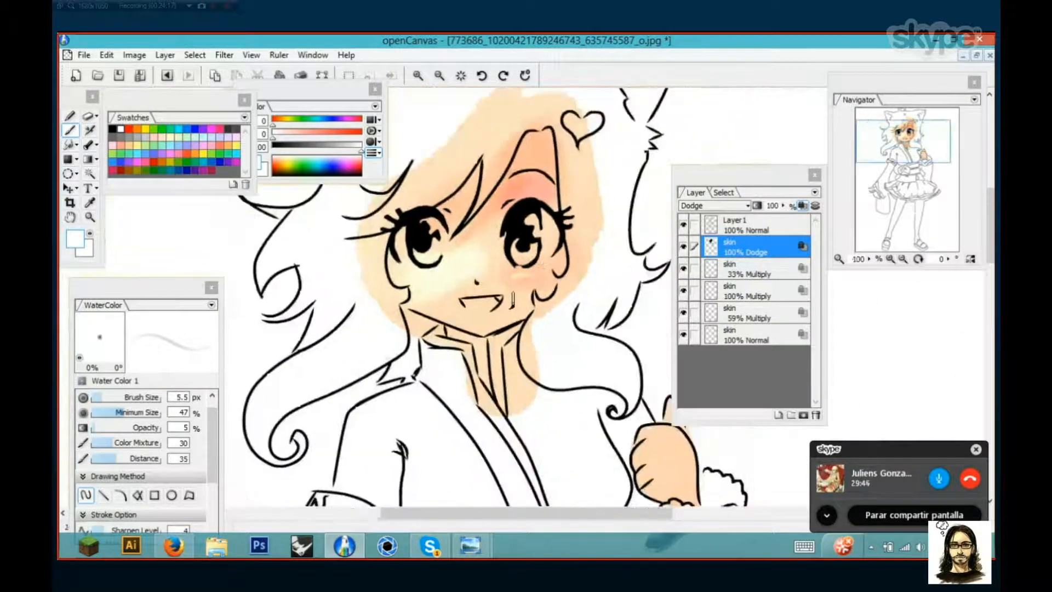
scroll(513, 300, "down", 2)
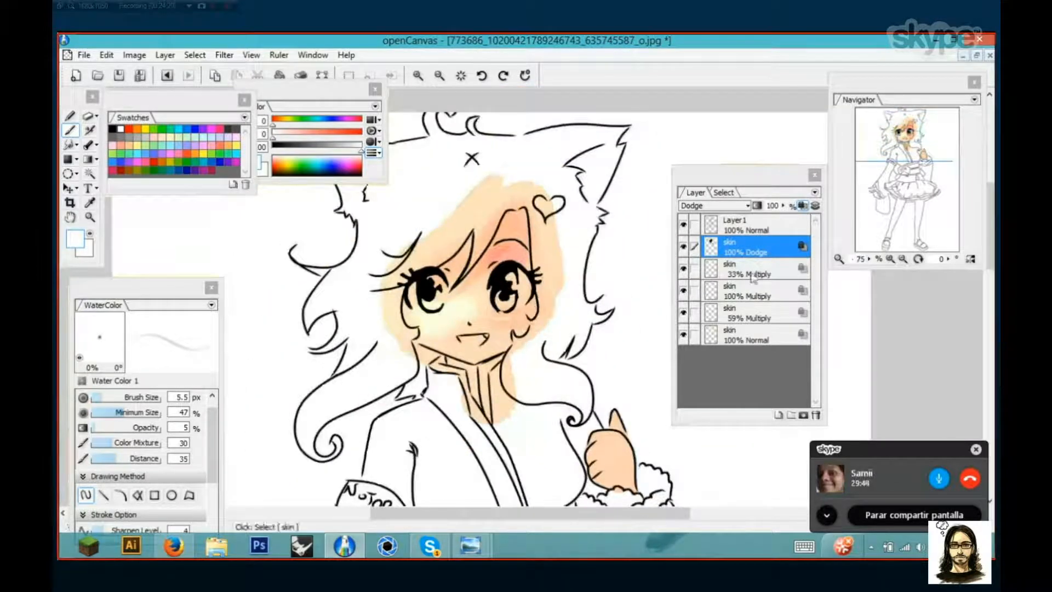
left_click(753, 276)
left_click(753, 277)
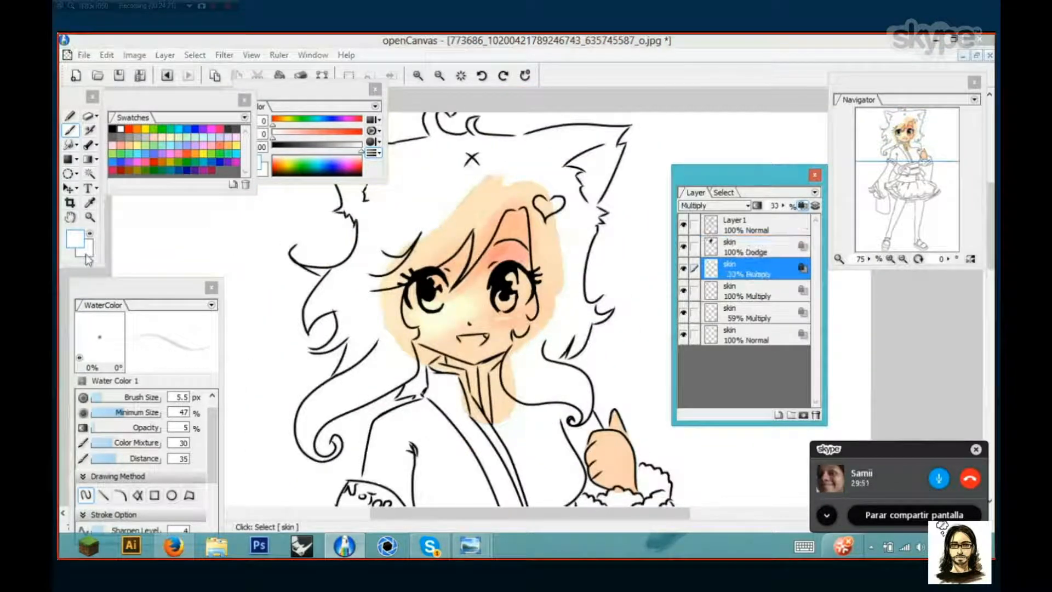
left_click(89, 116)
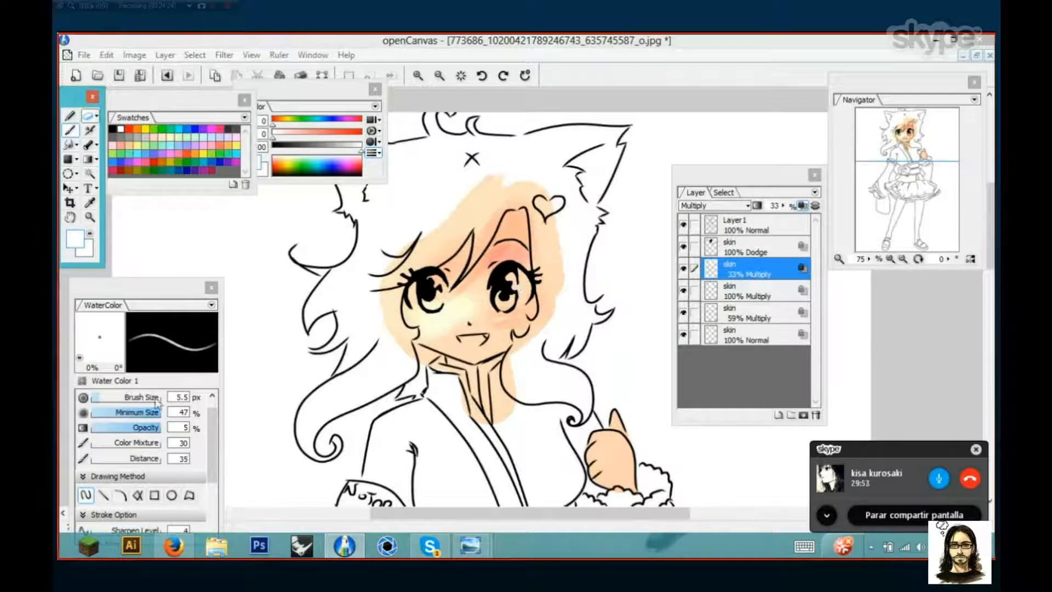
left_click(112, 399)
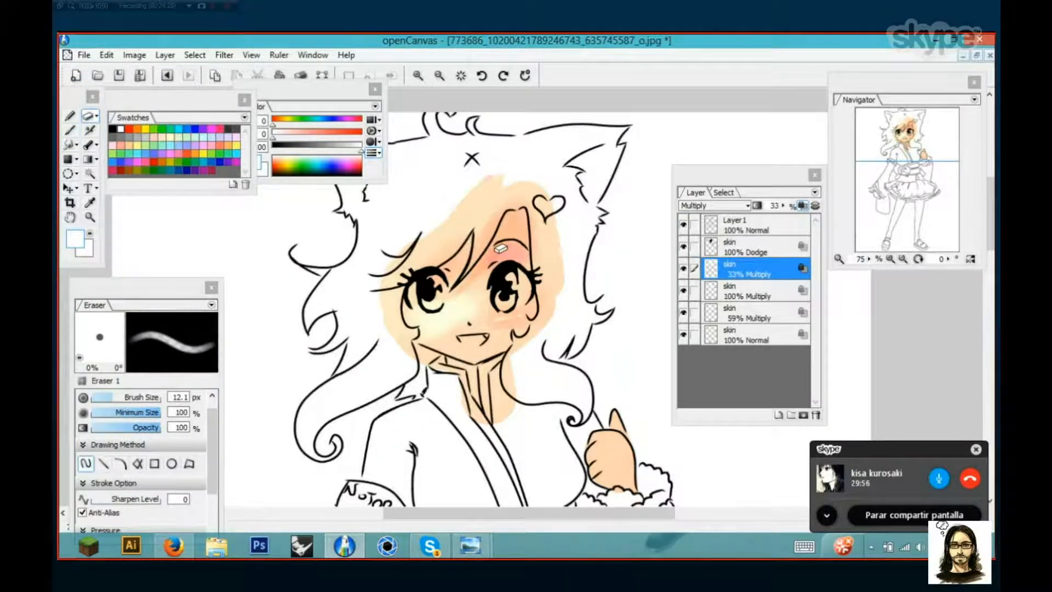
scroll(500, 248, "up", 1)
mouse_move(503, 243)
left_mouse_down()
mouse_move(482, 265)
mouse_move(495, 269)
mouse_move(521, 257)
mouse_move(493, 276)
mouse_move(515, 273)
left_mouse_up()
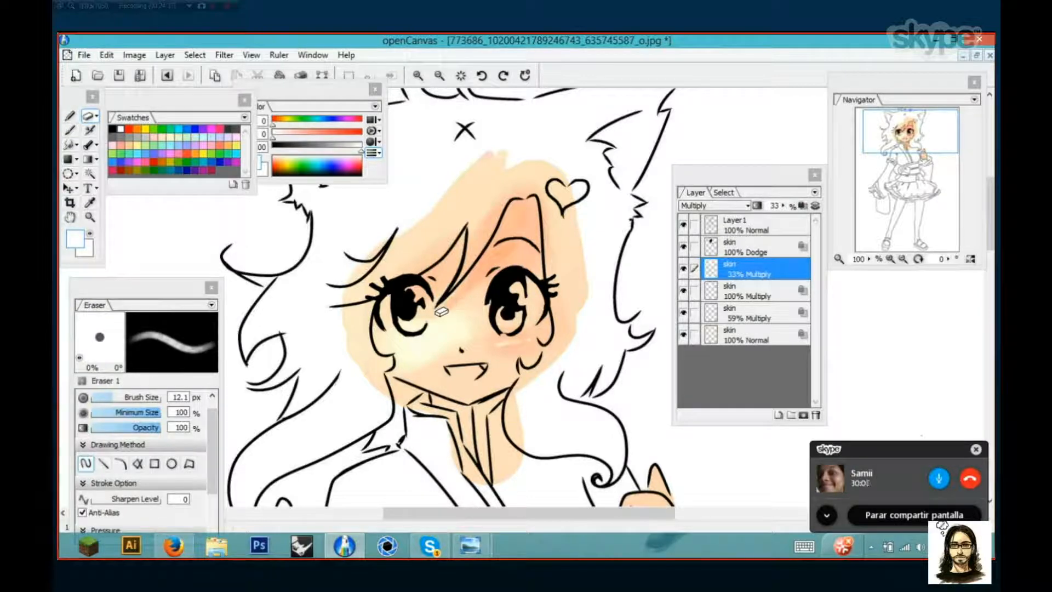
Toggle Protect Alpha for the 33% Multiply skin layer, leaving it switched on
left_click(802, 206)
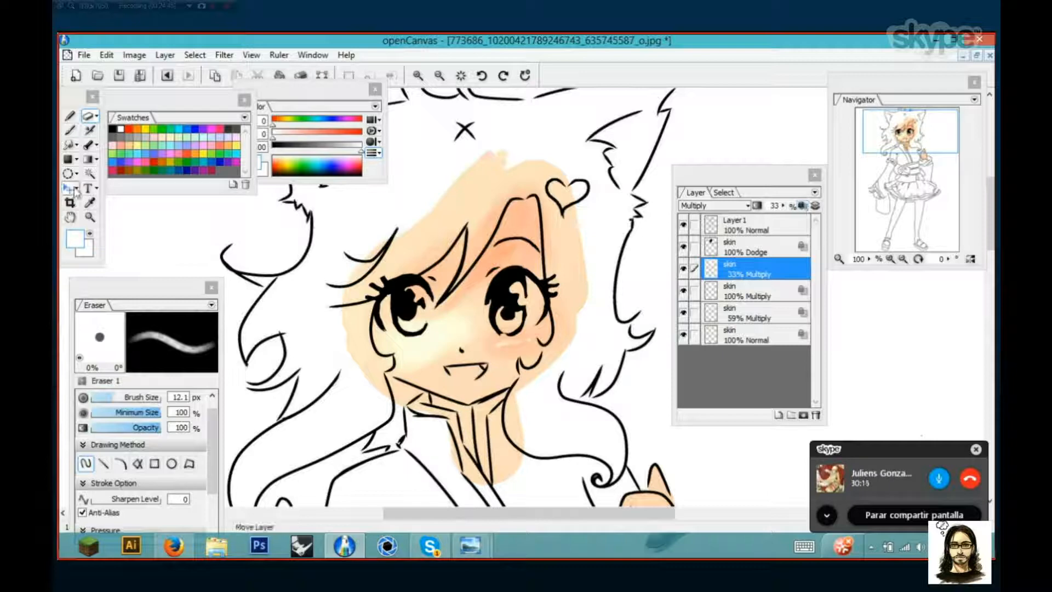
left_click(802, 207)
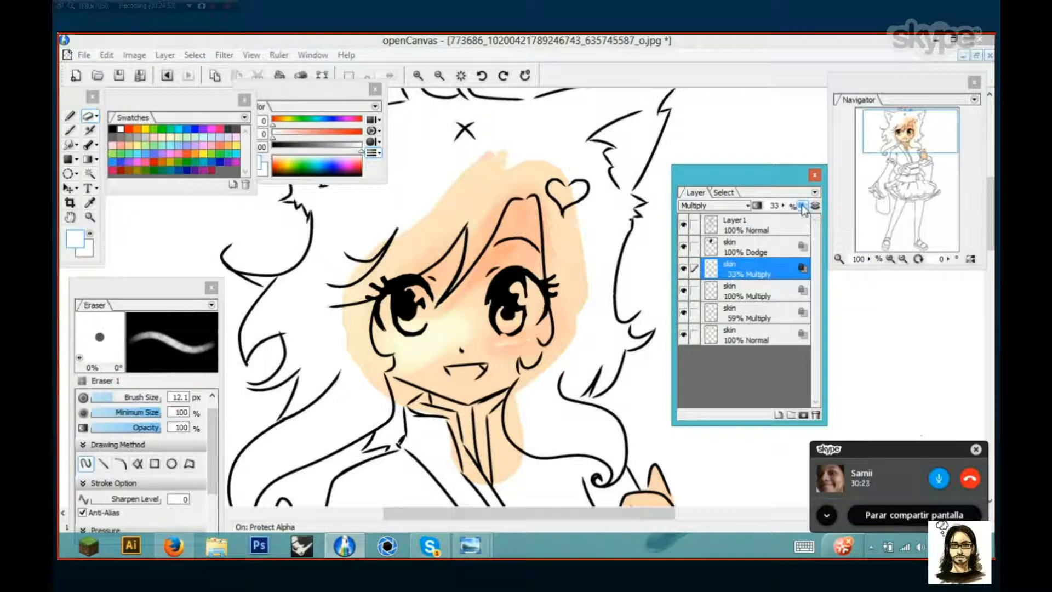
left_click(802, 206)
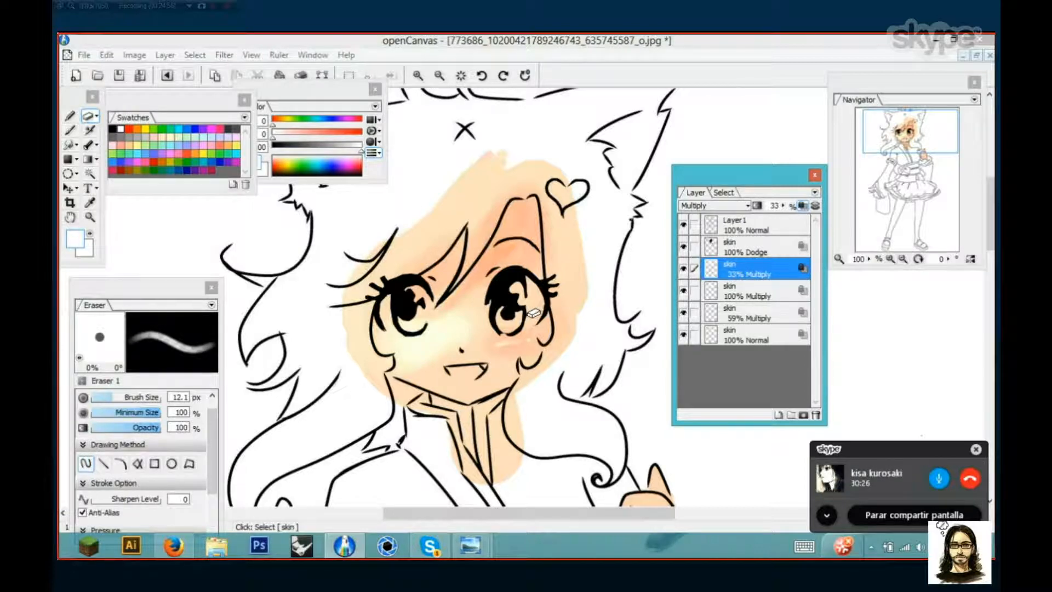
Sample the peach skin tone above the fang-side eye and switch to the watercolor brush
scroll(531, 315, "down", 1)
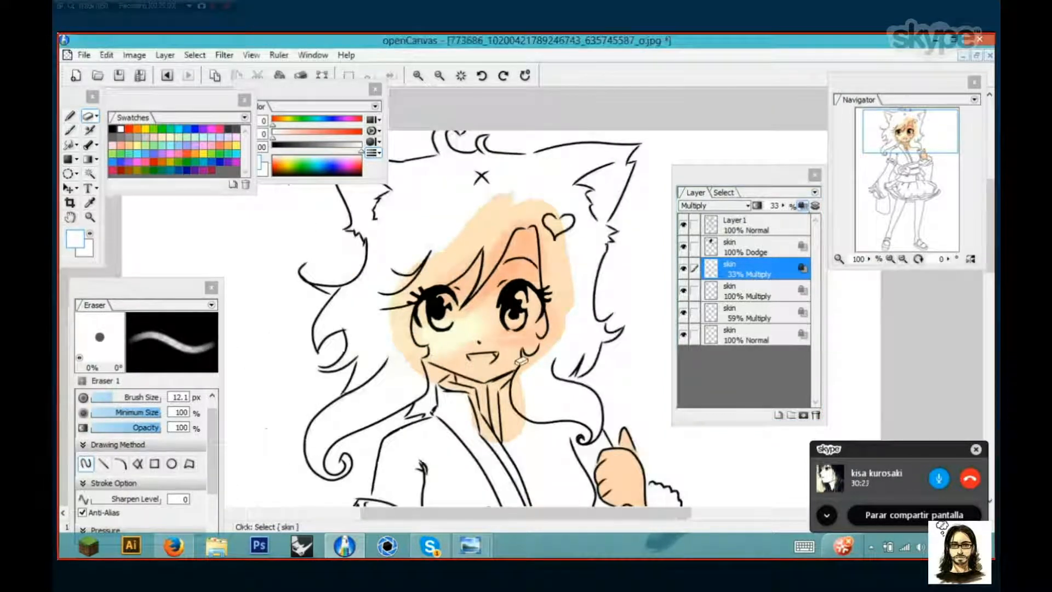
scroll(515, 350, "down", 1)
scroll(515, 317, "up", 3)
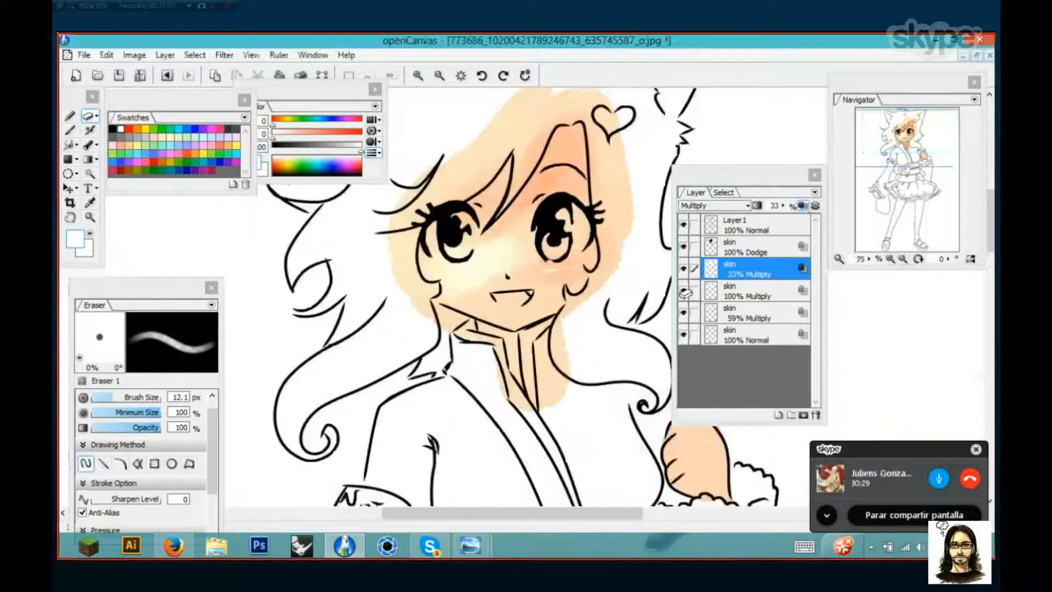
left_click(69, 115)
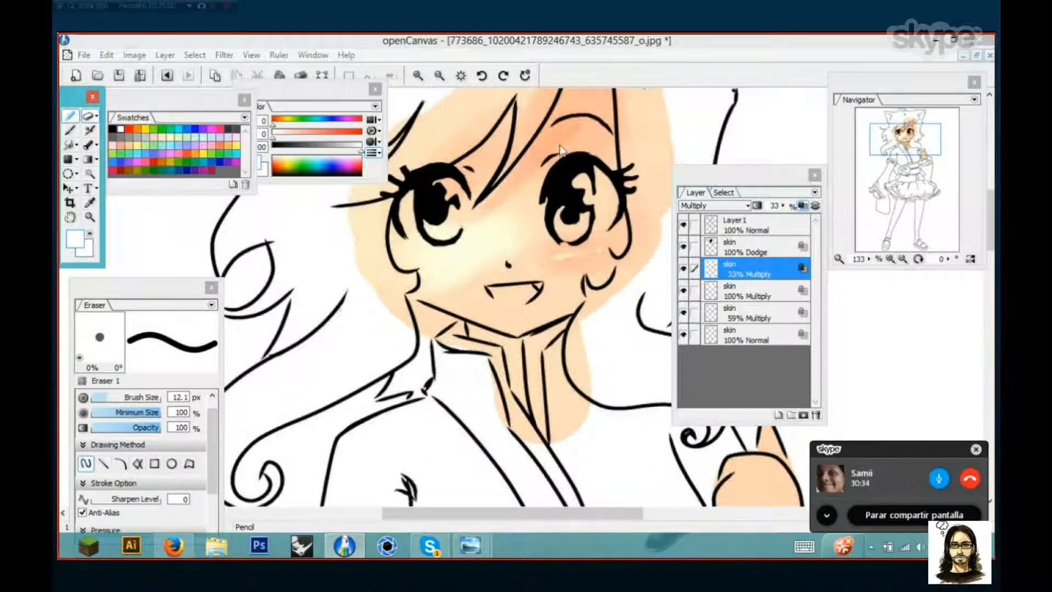
left_click(89, 202)
left_click(538, 145)
left_click(70, 117)
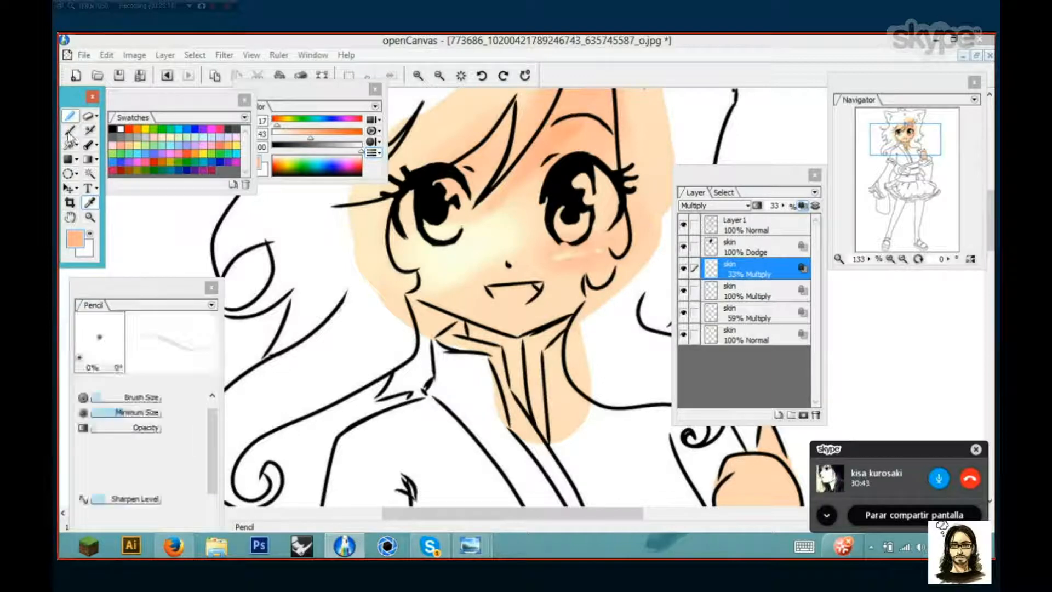
left_click(70, 131)
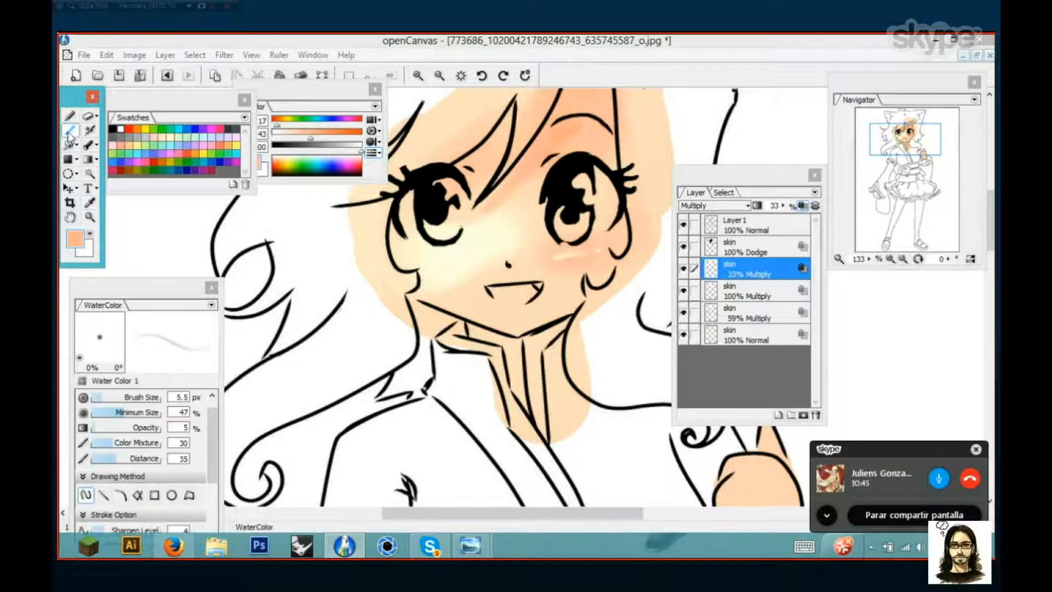
Shade the neck beneath the chin at 24% brush opacity, using a darker orange of H 17, S 59, V 89
left_click(526, 386)
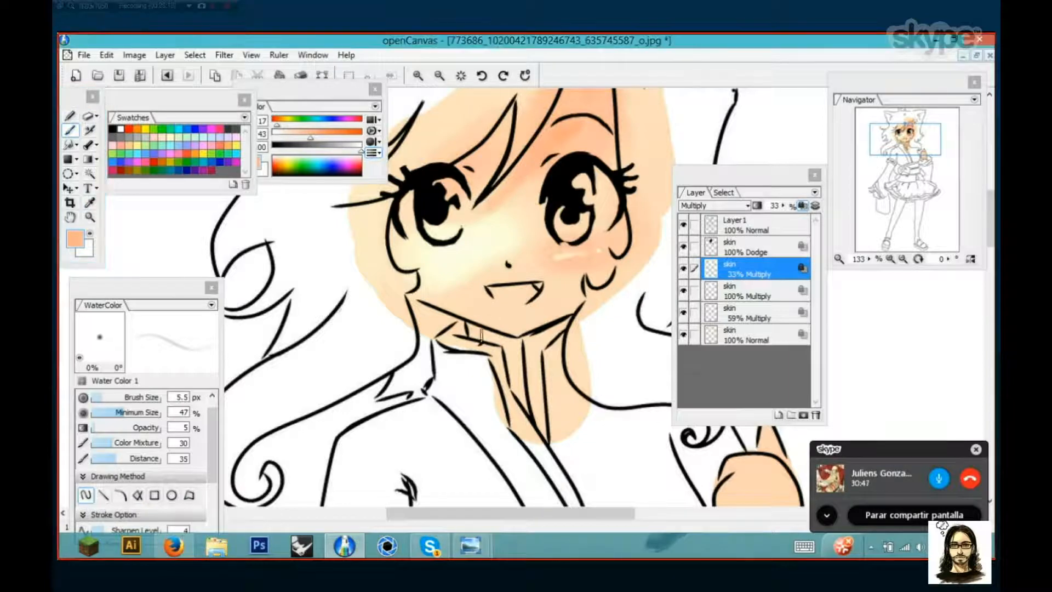
scroll(493, 354, "up", 1)
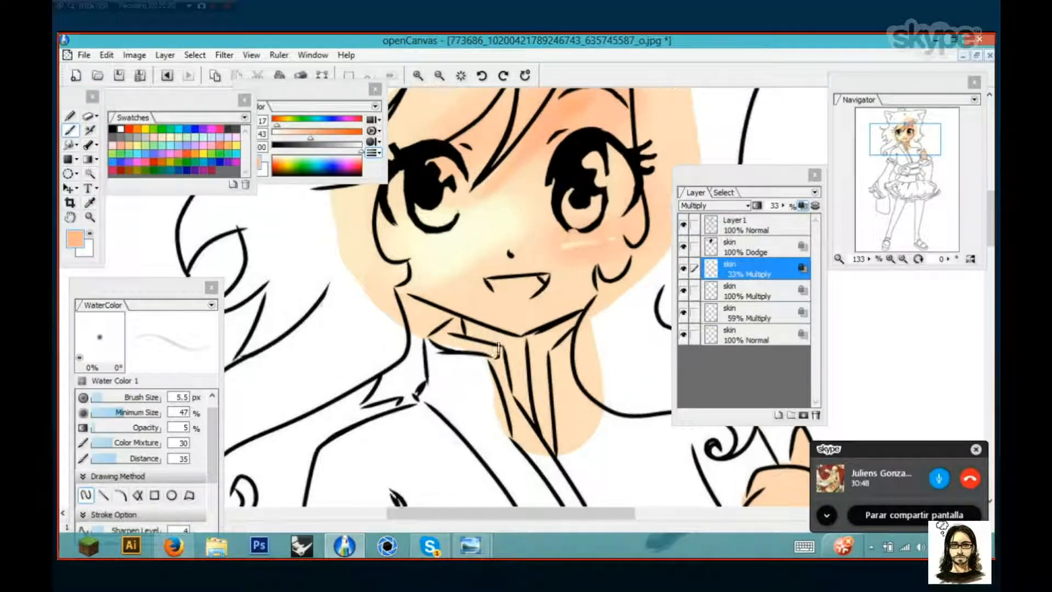
scroll(480, 328, "up", 1)
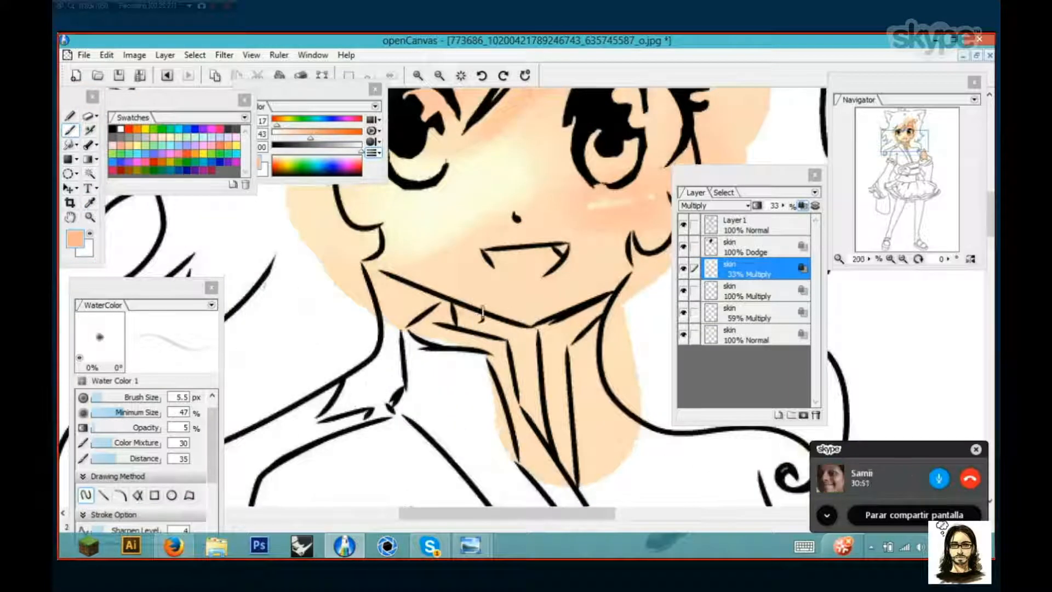
left_click(108, 428)
left_click_drag(108, 428, 110, 428)
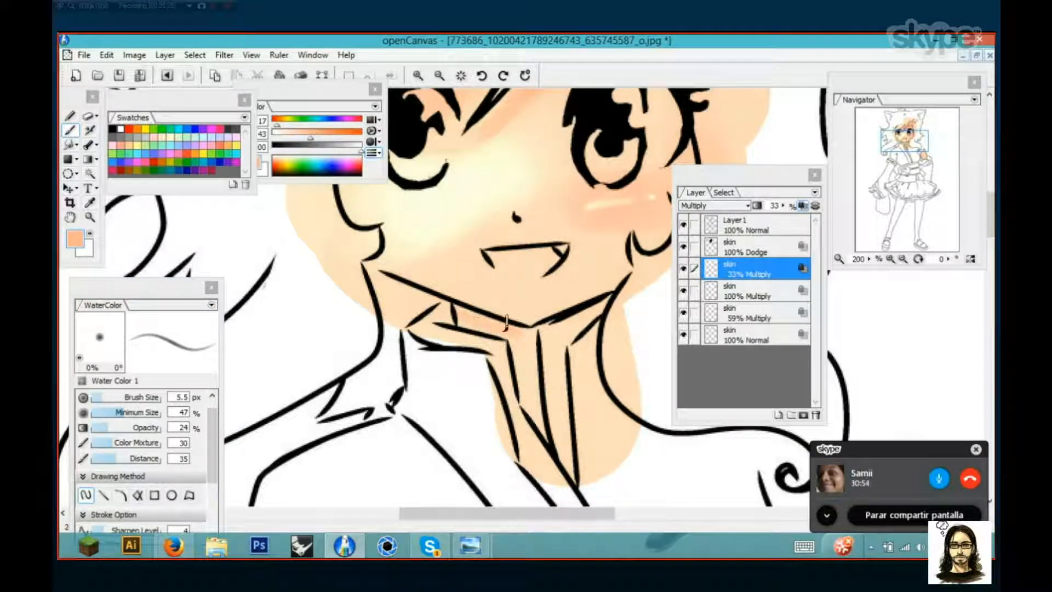
left_click_drag(315, 143, 351, 152)
mouse_move(561, 326)
left_mouse_down()
mouse_move(517, 341)
mouse_move(466, 305)
mouse_move(457, 312)
mouse_move(517, 326)
mouse_move(520, 362)
mouse_move(531, 360)
mouse_move(523, 389)
mouse_move(520, 373)
mouse_move(539, 390)
mouse_move(540, 416)
mouse_move(518, 375)
mouse_move(532, 332)
mouse_move(513, 323)
mouse_move(542, 397)
mouse_move(513, 352)
mouse_move(541, 399)
mouse_move(528, 331)
mouse_move(455, 306)
mouse_move(530, 360)
left_mouse_up()
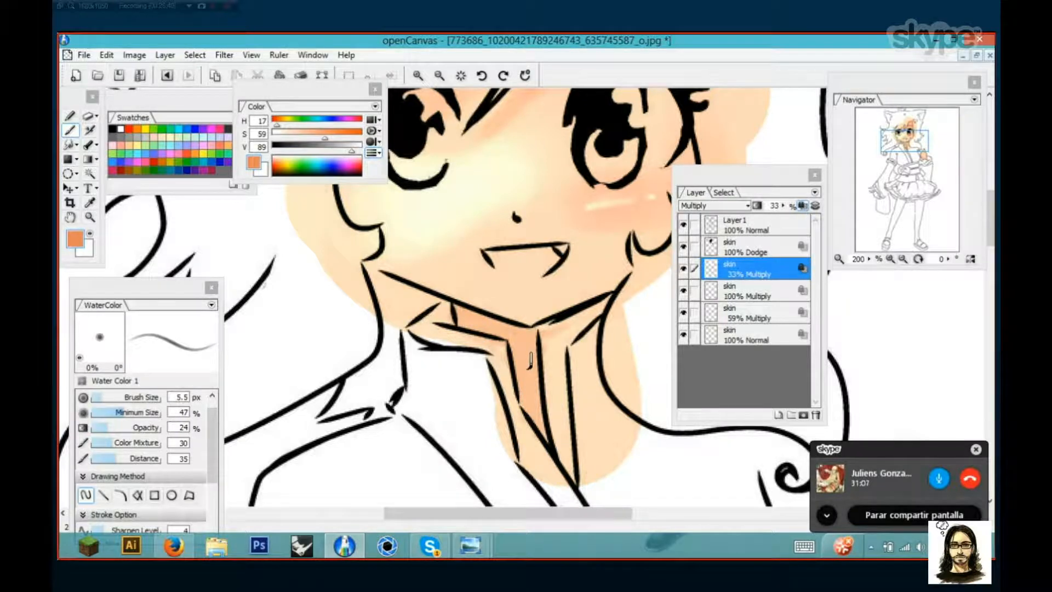
Move the layer palette to uncover more of the character's raised hand
scroll(530, 359, "down", 1)
scroll(470, 402, "down", 2)
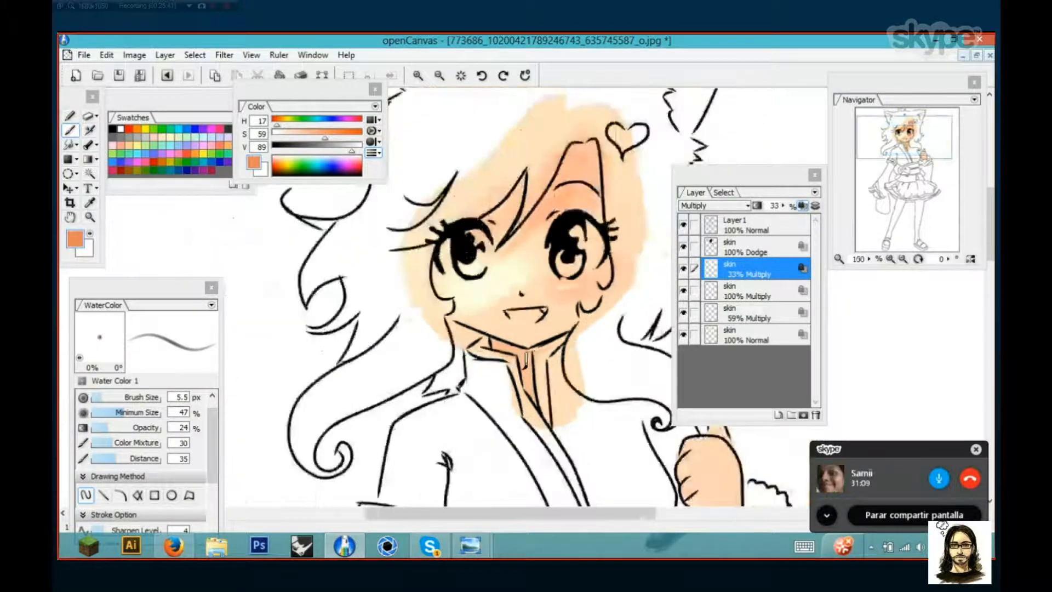
scroll(471, 378, "down", 1)
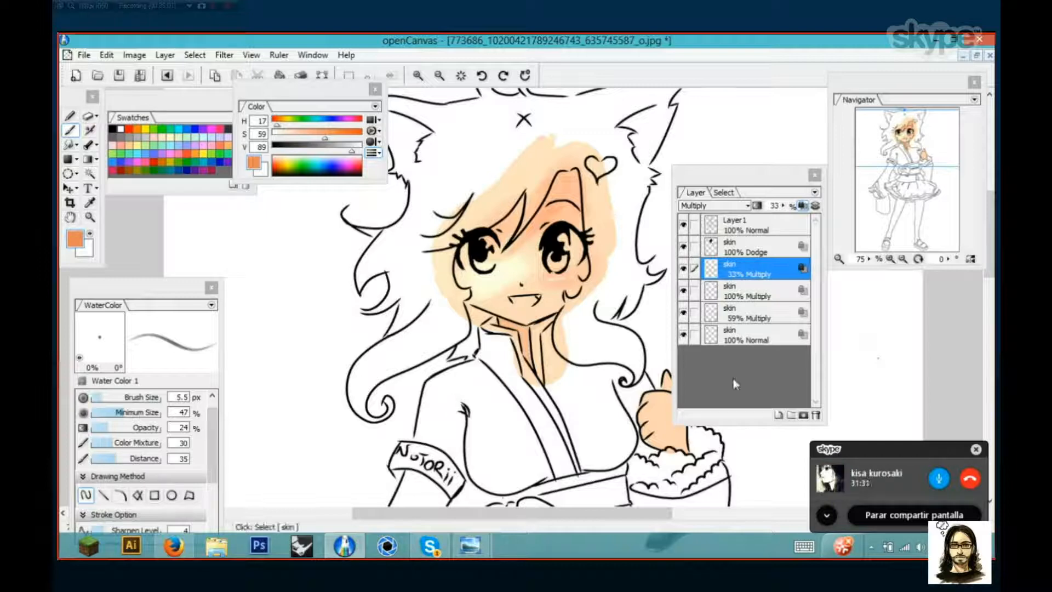
left_click_drag(764, 167, 763, 148)
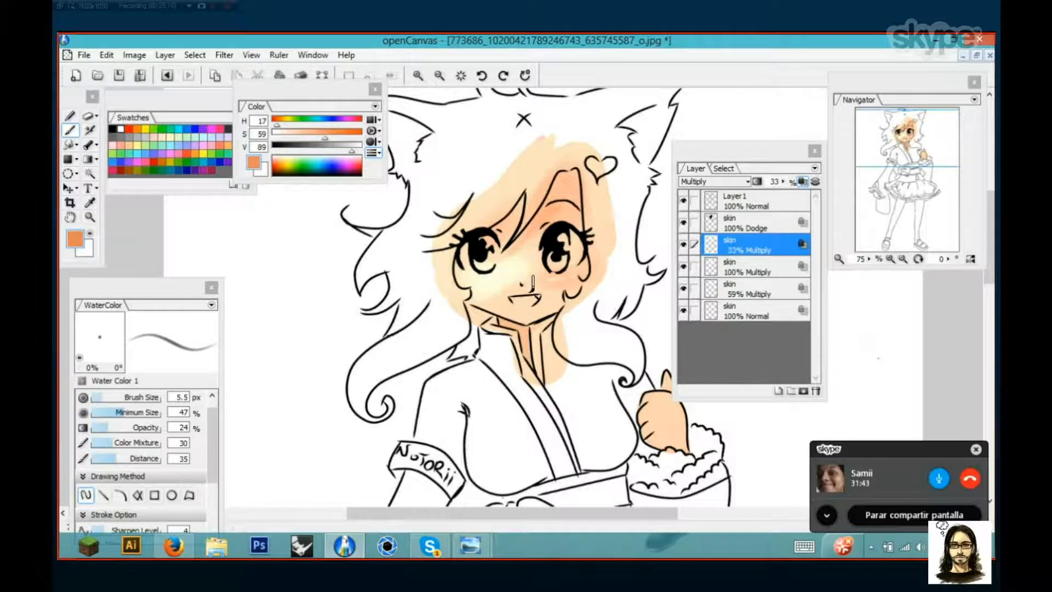
key("ctrl+minus")
left_click_drag(533, 351, 527, 240)
left_click_drag(474, 418, 436, 249)
mouse_move(451, 196)
left_mouse_down()
mouse_move(453, 243)
mouse_move(475, 300)
left_mouse_up()
key("ctrl+minus")
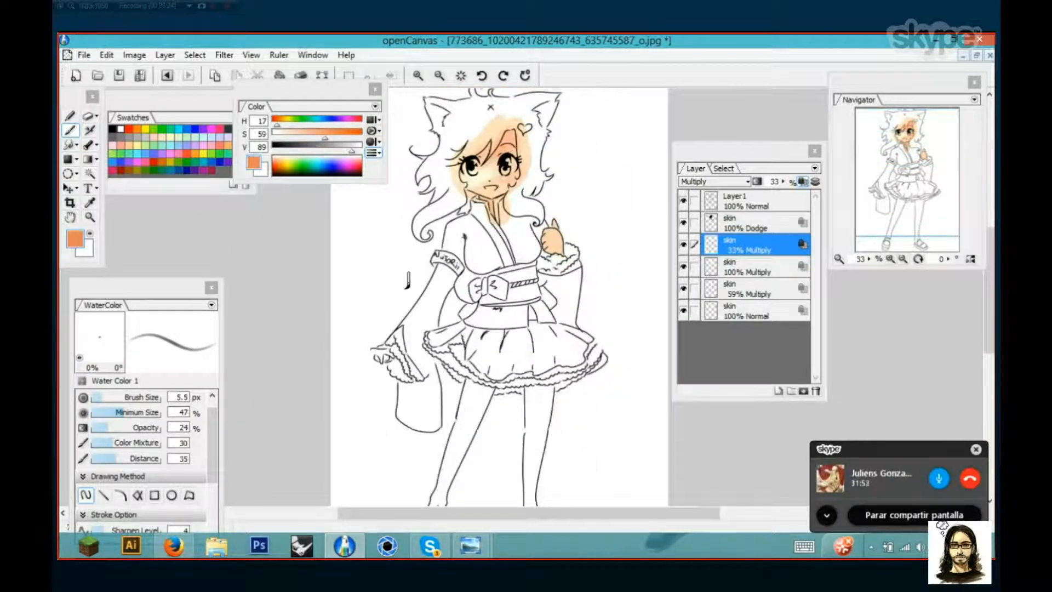
Switch to Skype to check the group call chat about gradients and shading, and return to the drawing in openCanvas
left_click(431, 545)
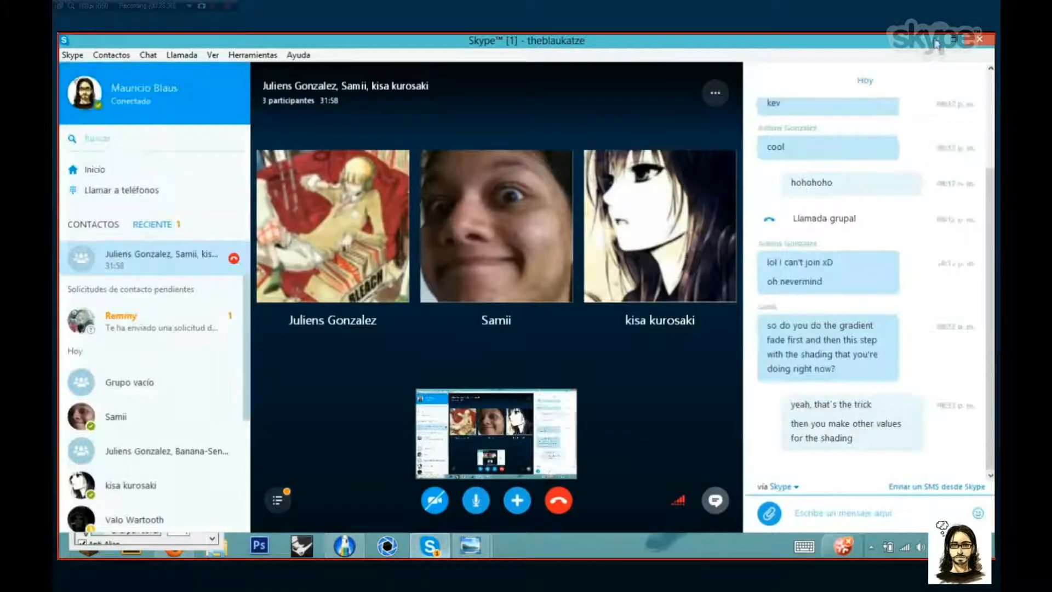
left_click(937, 44)
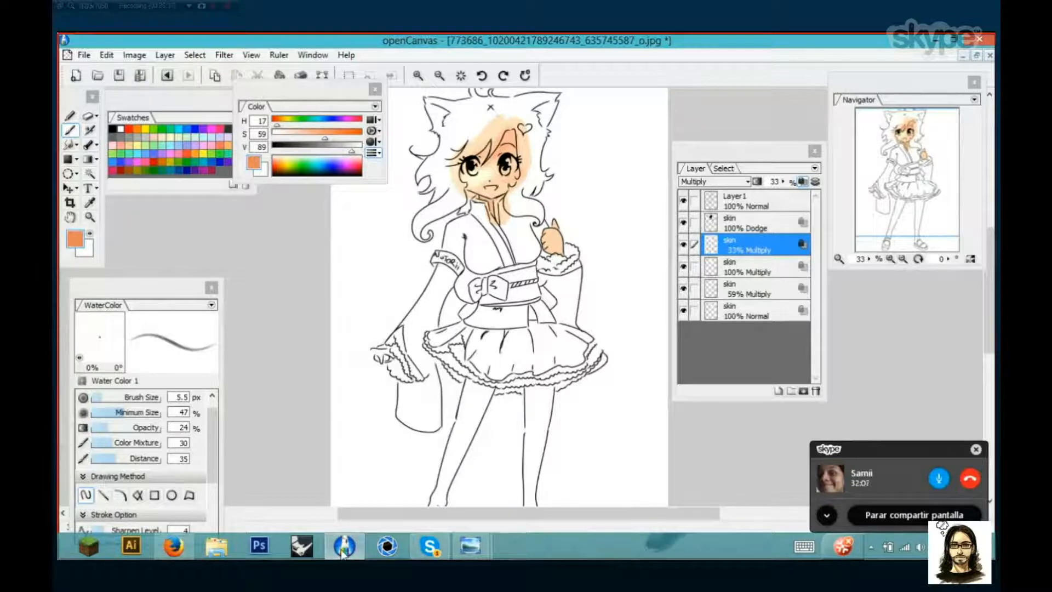
left_click(427, 550)
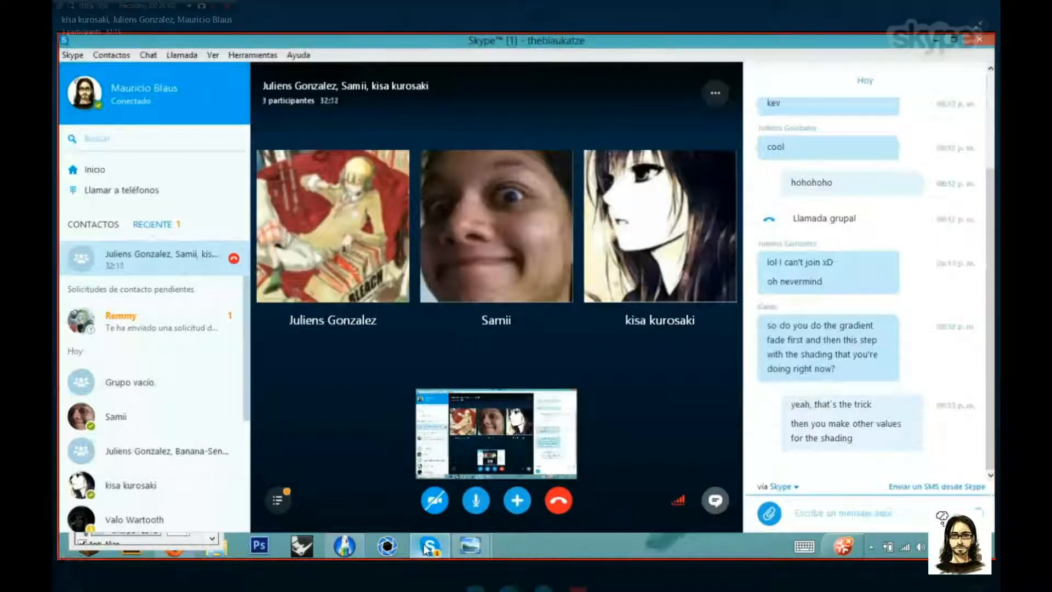
left_click(428, 548)
scroll(453, 269, "up", 1)
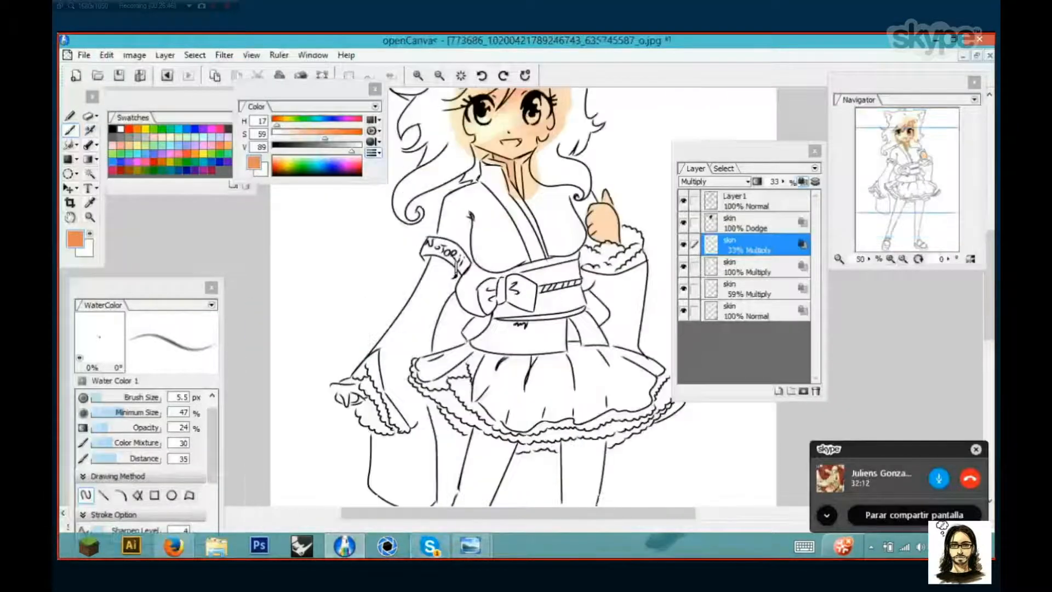
left_click_drag(454, 269, 443, 338)
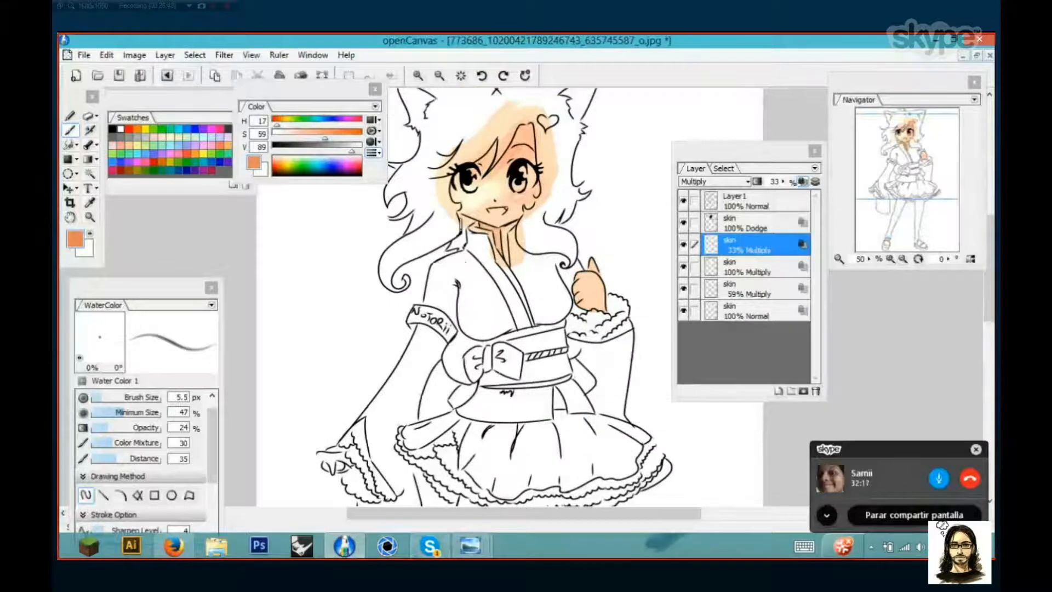
left_click_drag(438, 269, 442, 328)
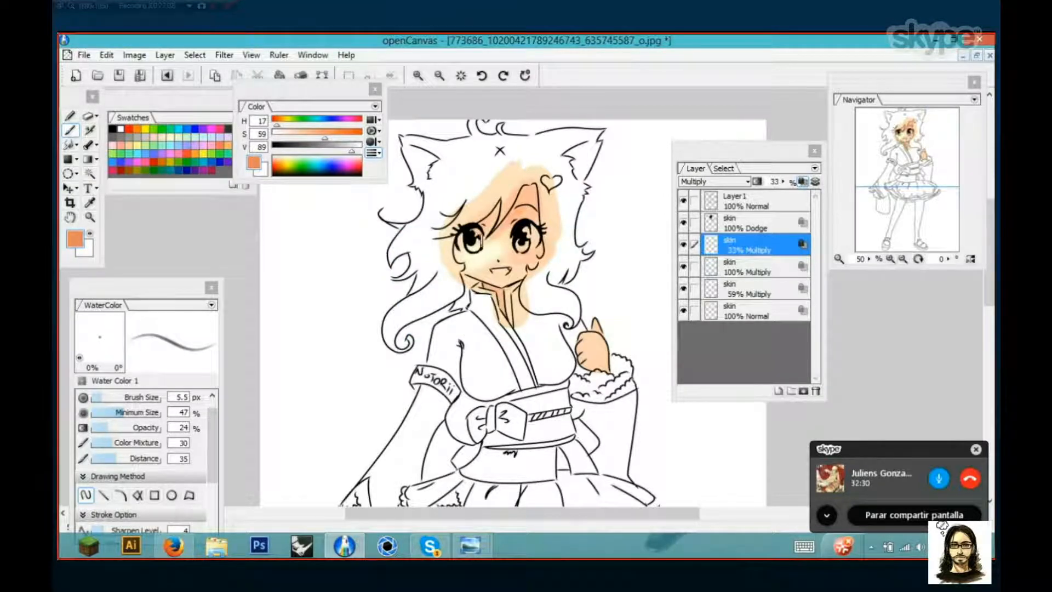
left_click_drag(432, 458, 444, 342)
left_click_drag(430, 429, 352, 363)
left_click_drag(438, 284, 503, 315)
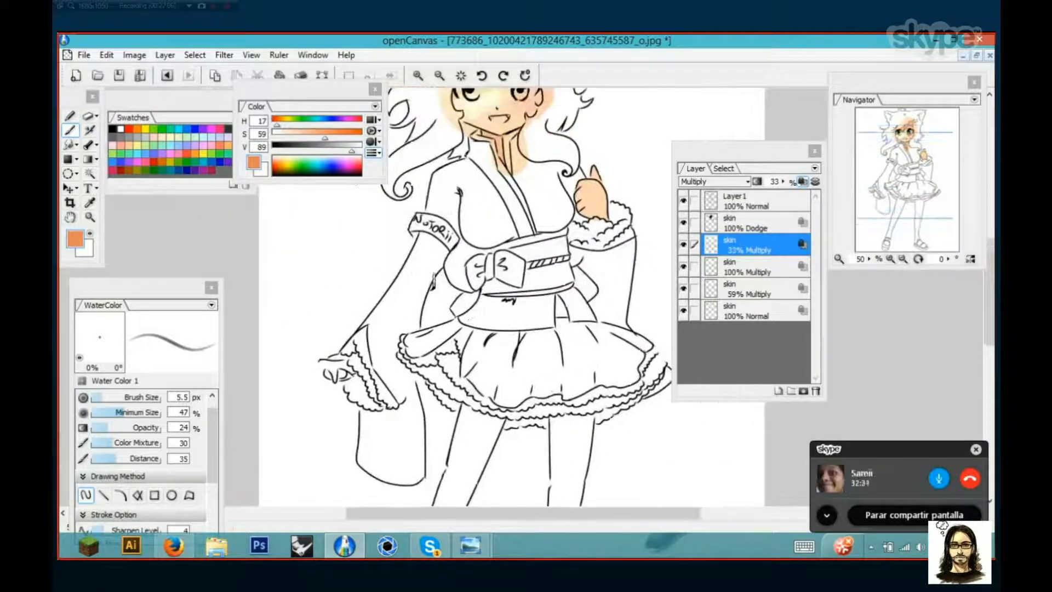
left_click_drag(418, 272, 440, 313)
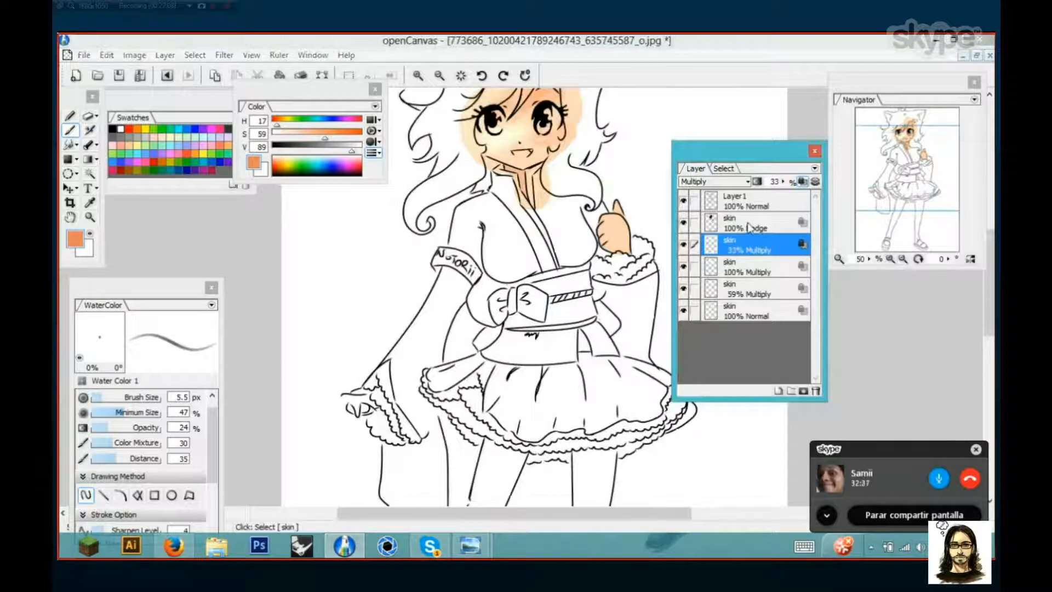
Make the 100% Dodge skin layer the active layer
left_click(767, 222)
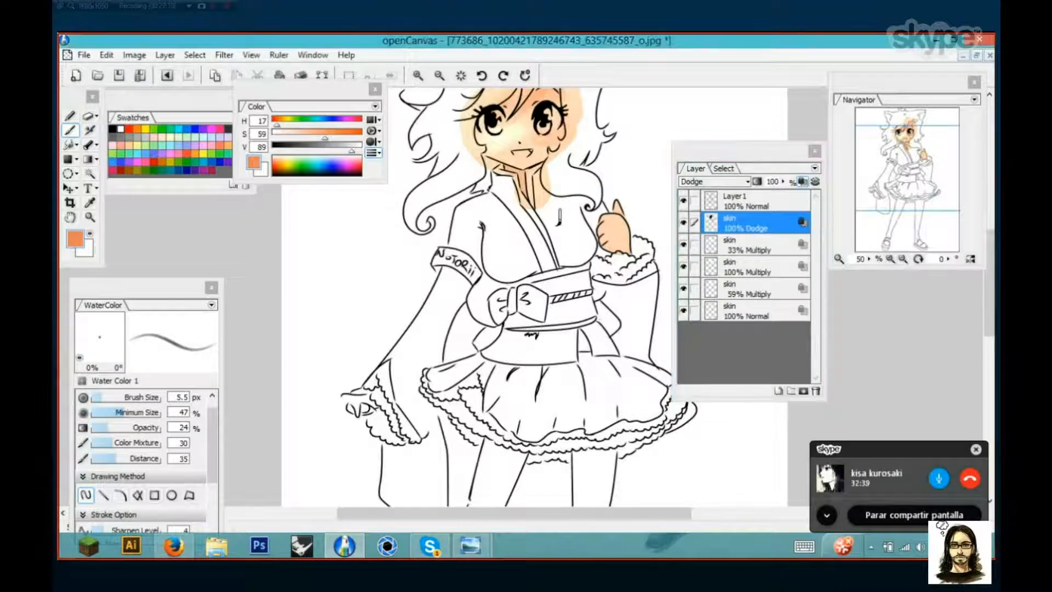
left_click_drag(558, 217, 556, 255)
left_click_drag(506, 229, 516, 285)
scroll(544, 254, "up", 1)
scroll(535, 266, "up", 1)
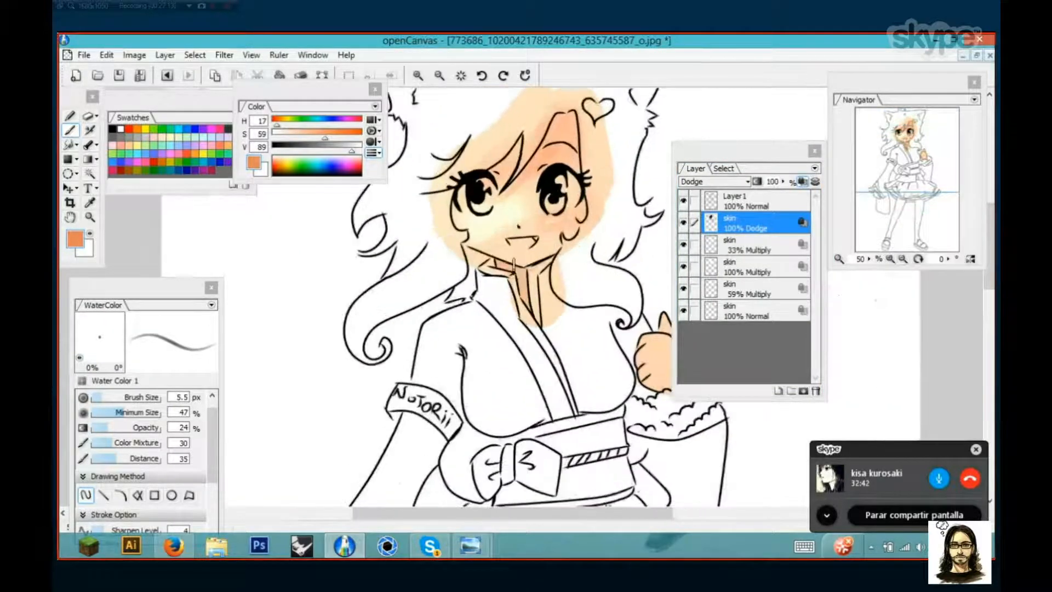
left_click_drag(511, 219, 506, 251)
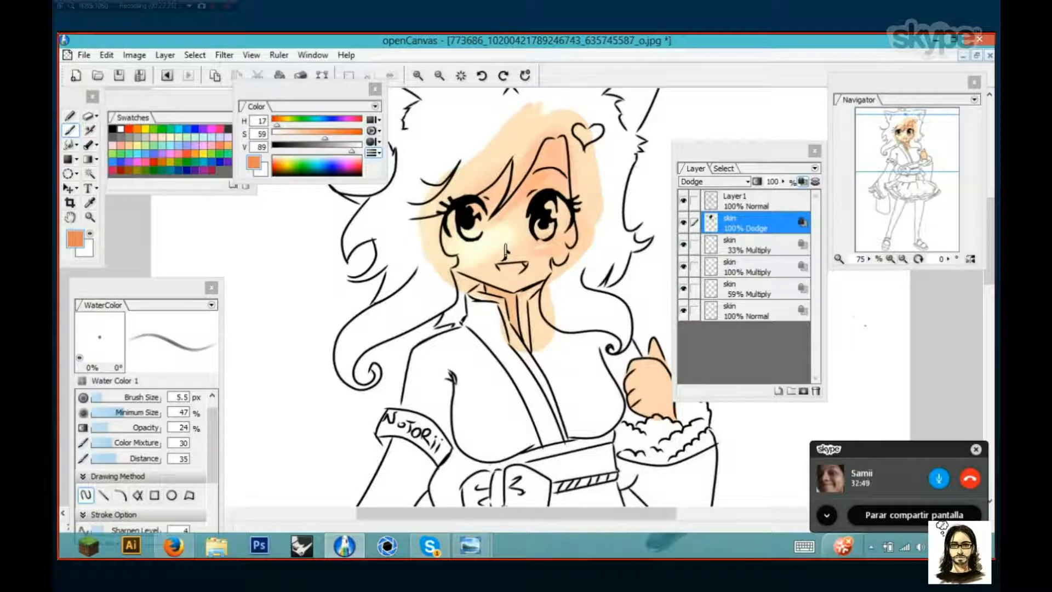
left_click(470, 243)
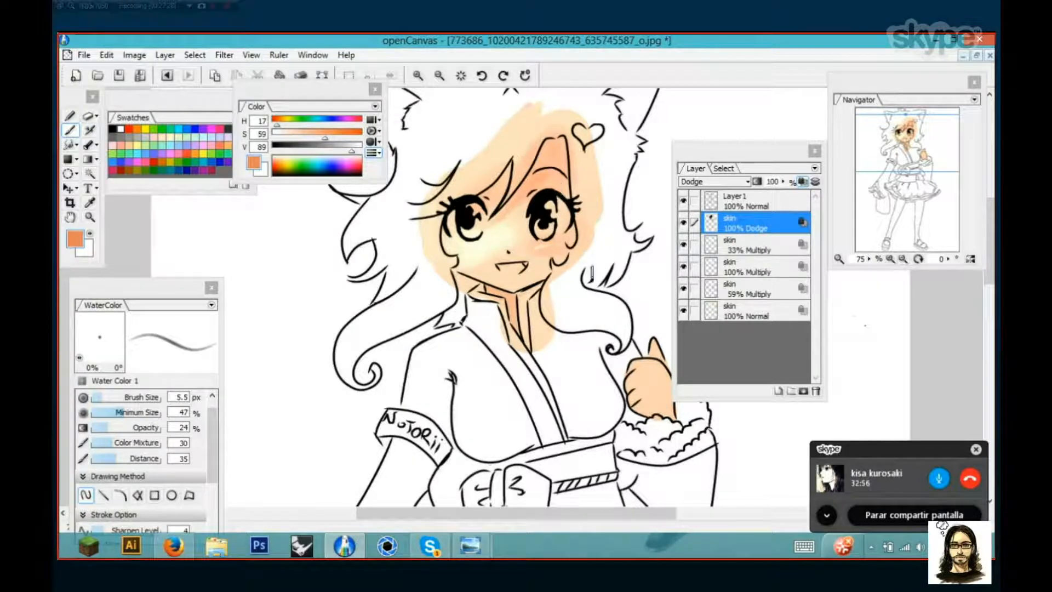
left_click(815, 168)
left_click(828, 158)
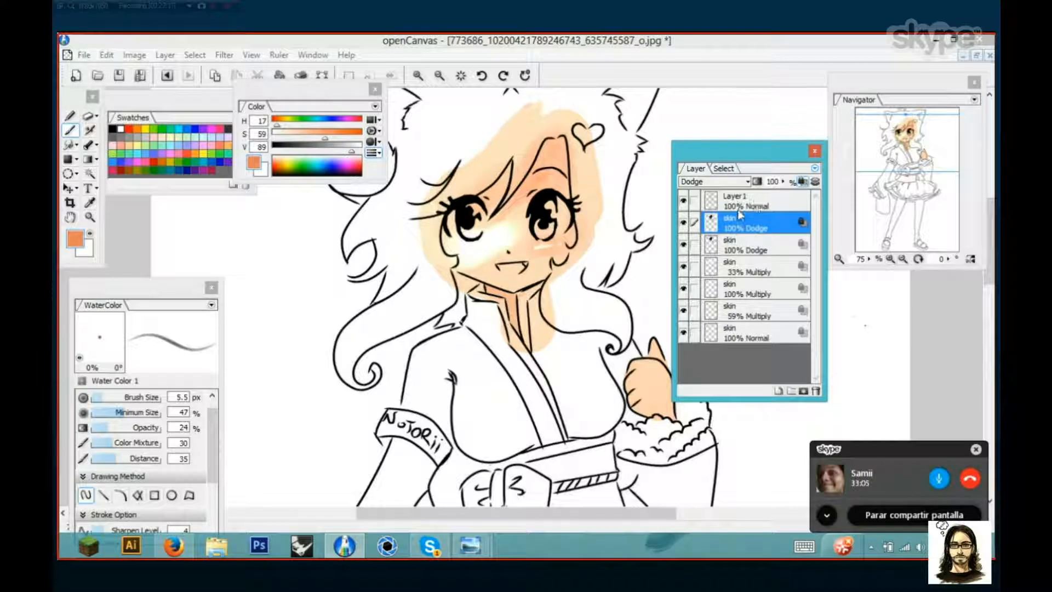
key("ctrl+z")
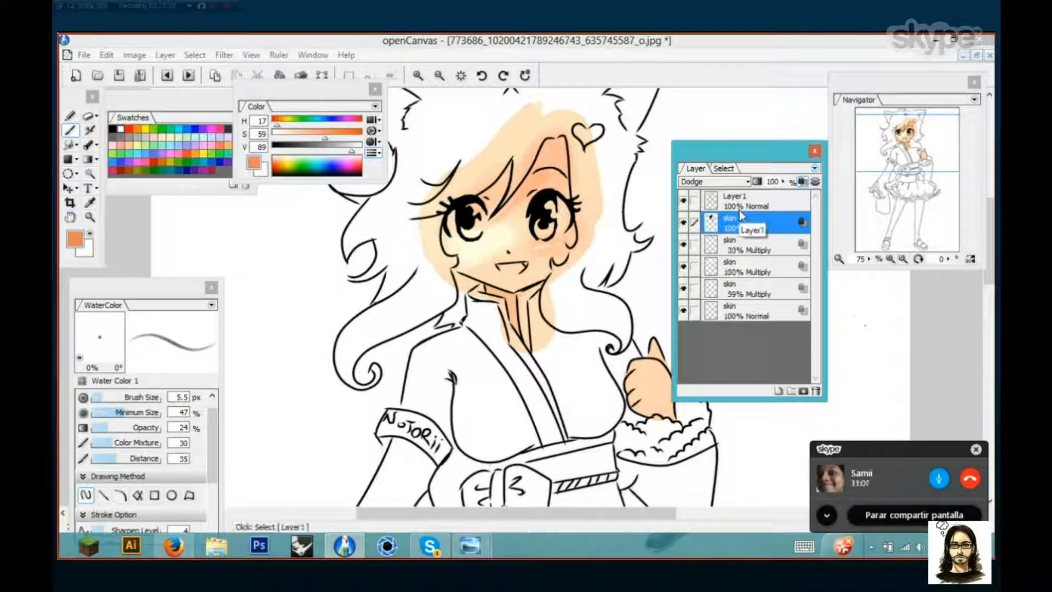
Create a transparent Normal layer named HAIR at 100% opacity directly above the Dodge skin layer
scroll(526, 295, "up", 3)
mouse_move(538, 228)
left_mouse_down()
mouse_move(562, 250)
mouse_move(526, 276)
left_mouse_up()
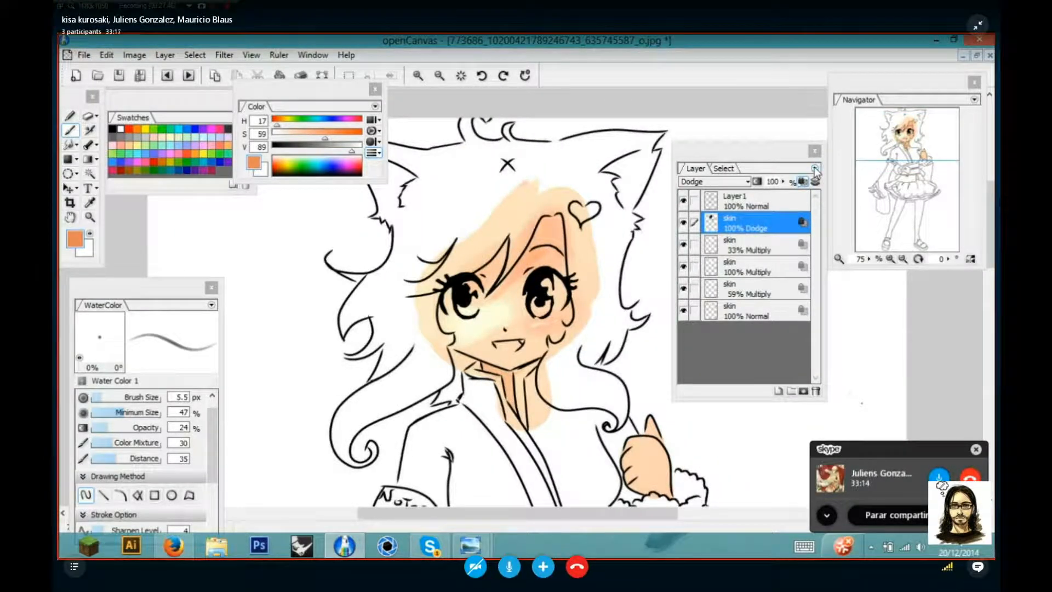
left_click(814, 167)
left_click(848, 141)
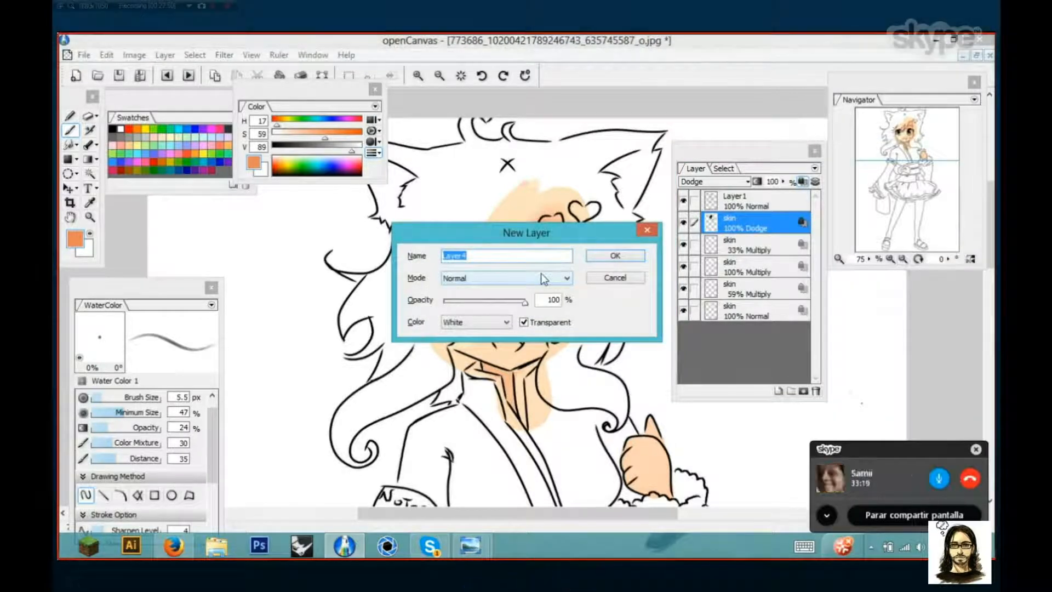
type("HAIR")
key("Return")
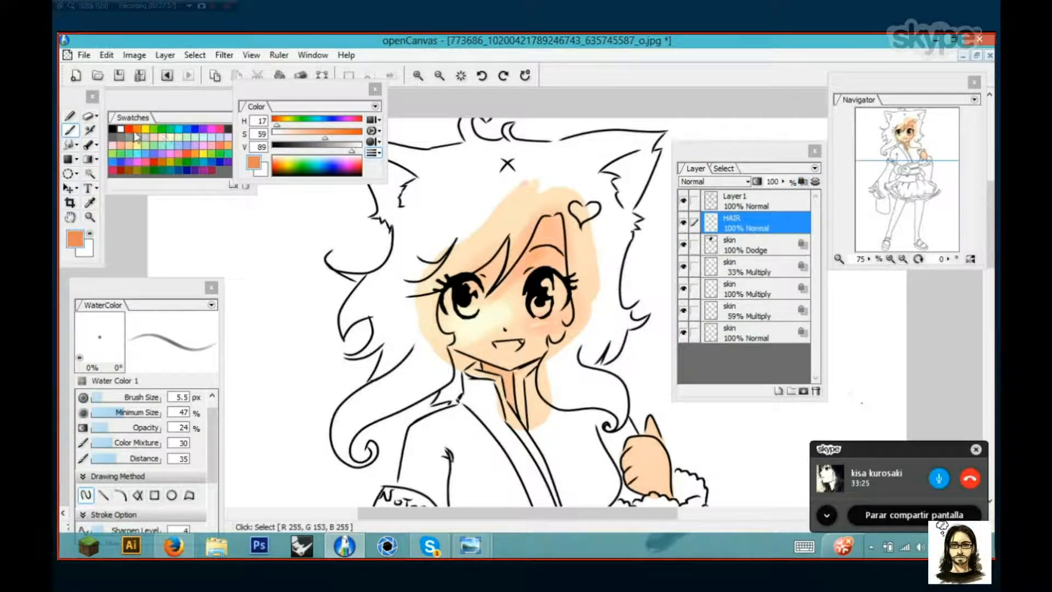
Try orange, blue and red swatches, and mix the hair colour as an orange of H 14, S 81, V 100
left_click(136, 130)
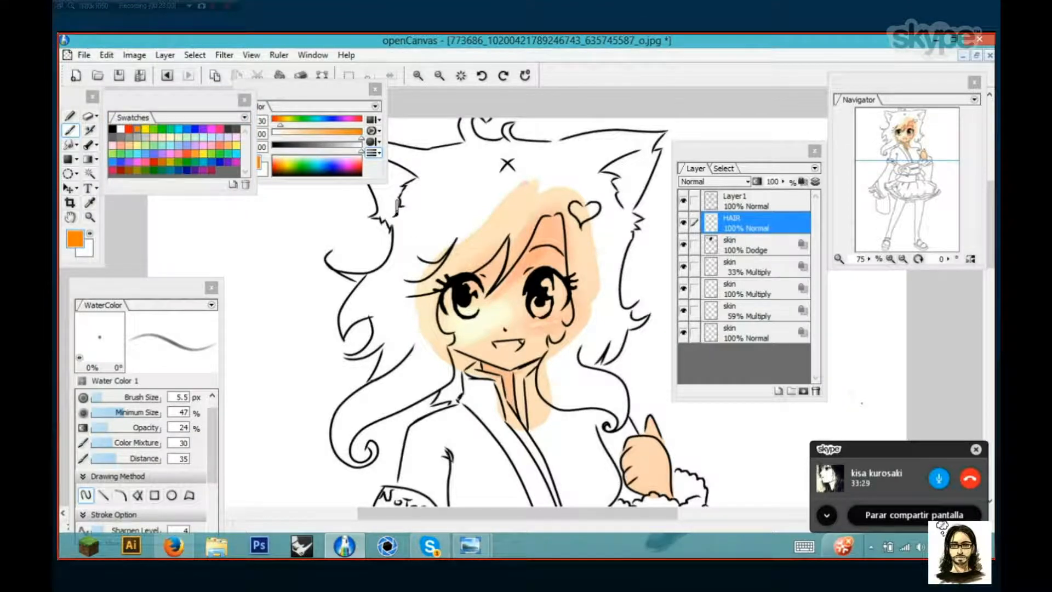
left_click(187, 129)
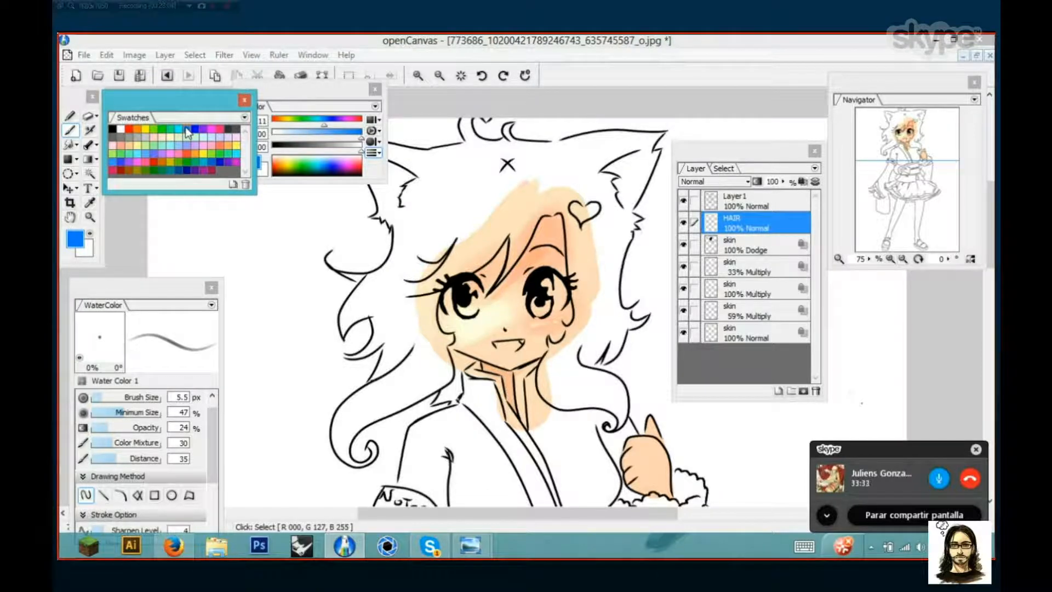
left_click(129, 129)
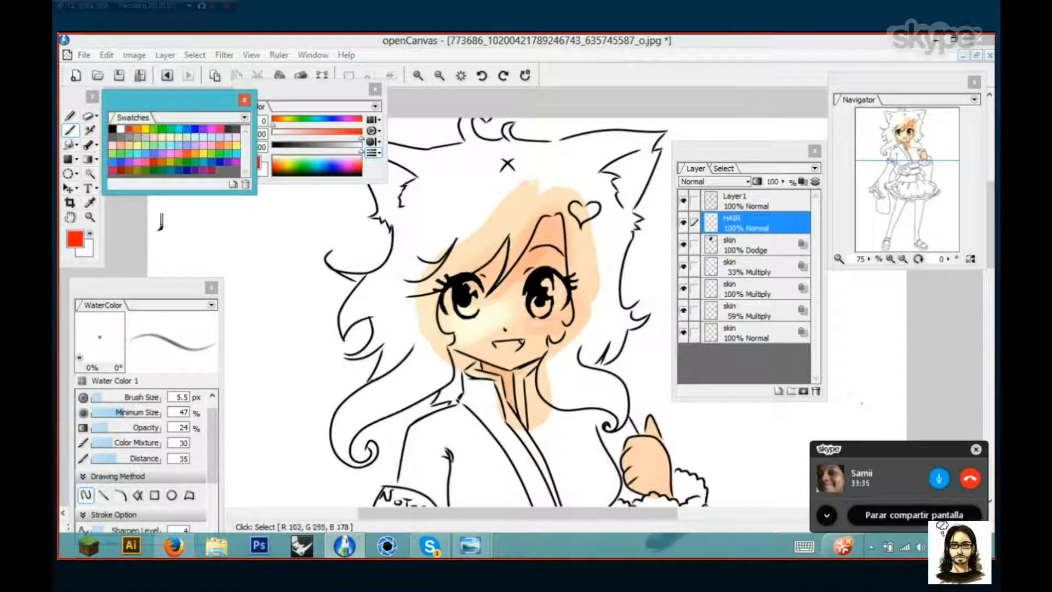
left_click(131, 130)
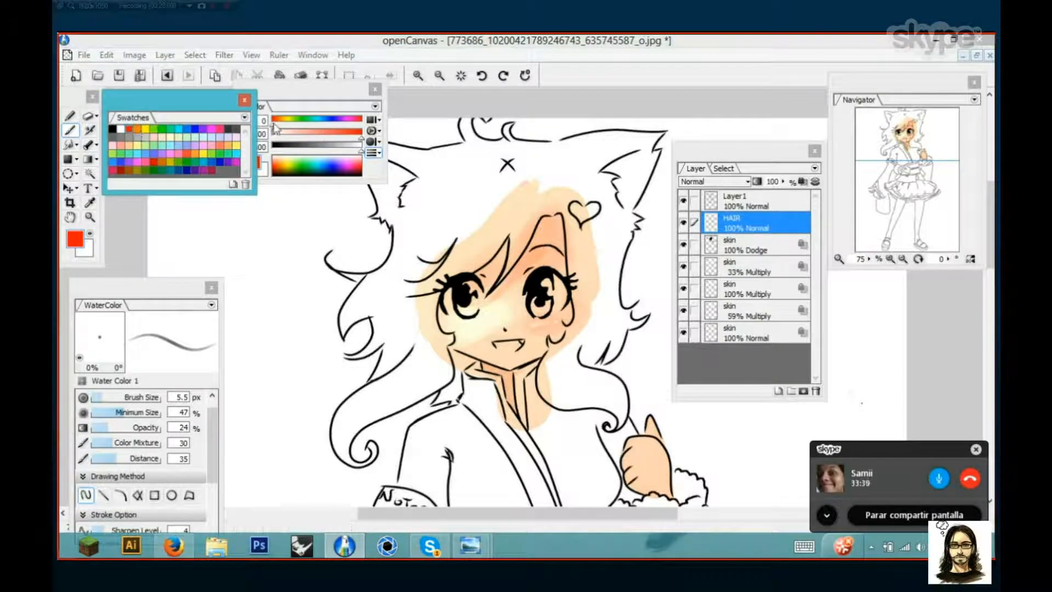
left_click(277, 125)
left_click(361, 132)
left_click_drag(344, 139, 346, 140)
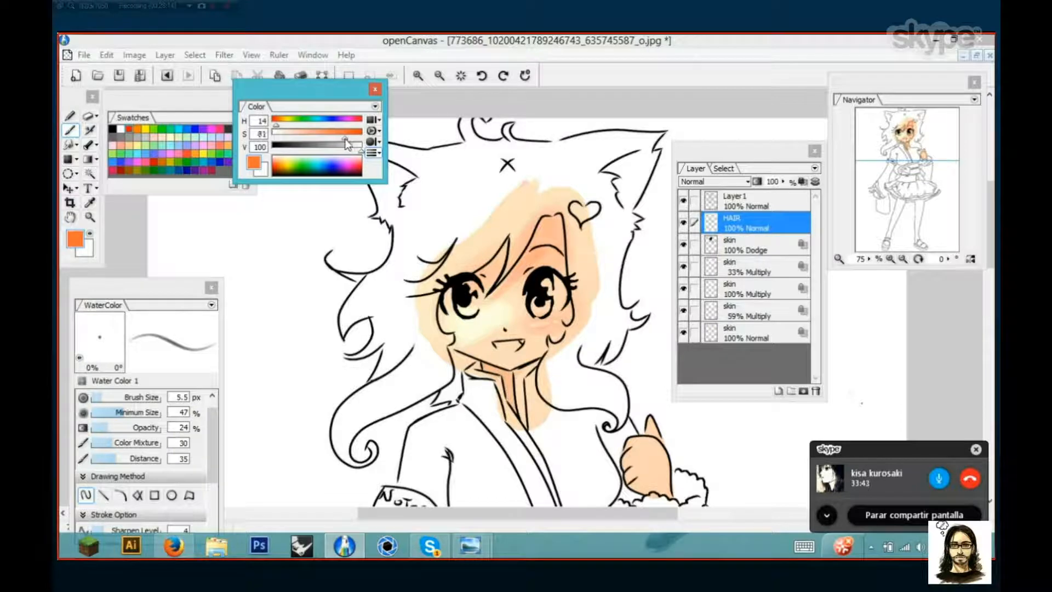
Paint a watercolor test stroke across the fringe, and switch to the Pencil with a 15.2 px brush size
scroll(513, 280, "up", 4)
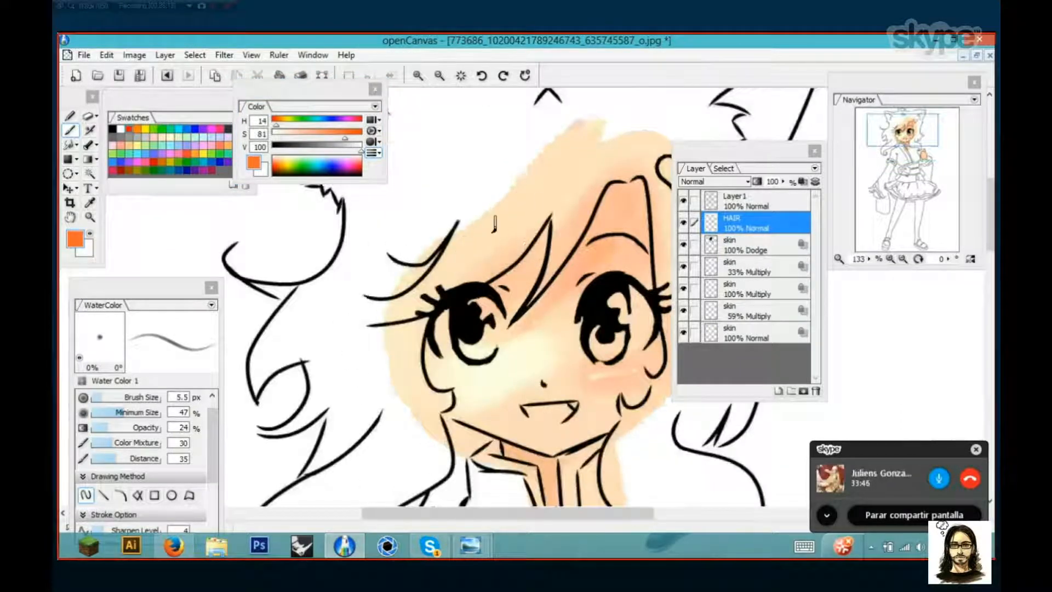
scroll(507, 211, "down", 3)
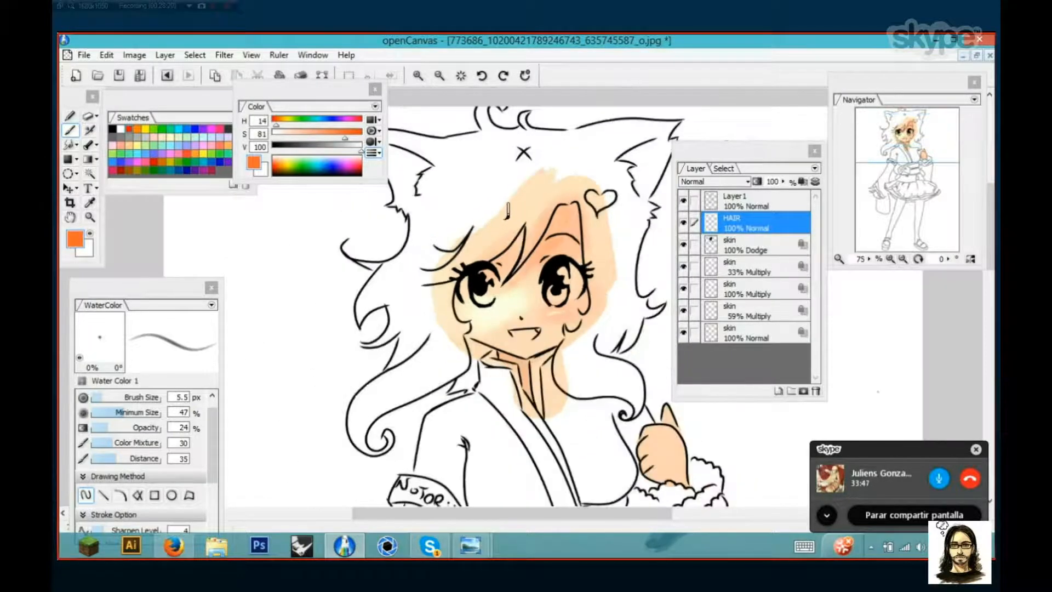
scroll(508, 211, "up", 1)
left_click_drag(534, 195, 481, 248)
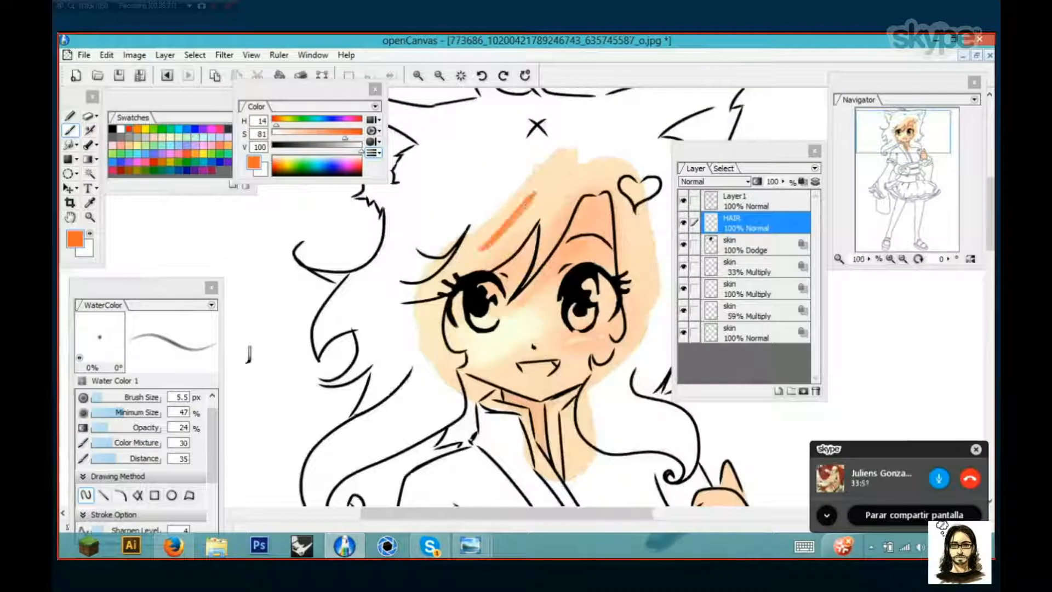
left_click(111, 400)
left_click(70, 116)
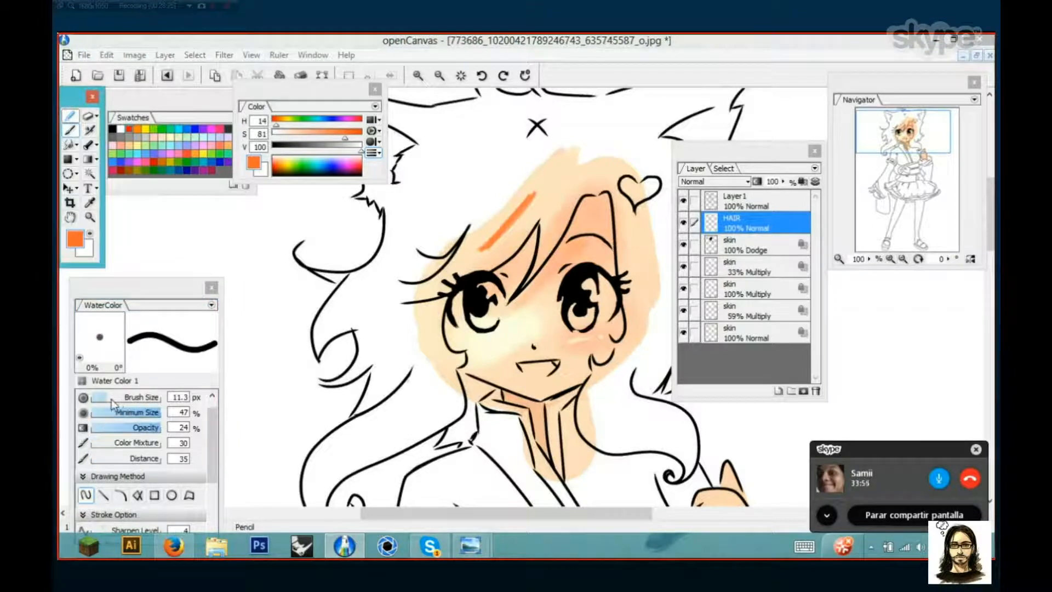
left_click_drag(111, 399, 118, 400)
Fill the fringe and the long wavy lock beside the face with solid orange, down to the start of its curl
mouse_move(519, 179)
left_mouse_down()
mouse_move(477, 241)
mouse_move(543, 175)
mouse_move(466, 262)
mouse_move(507, 243)
mouse_move(503, 252)
mouse_move(535, 208)
mouse_move(524, 235)
mouse_move(550, 189)
mouse_move(502, 254)
mouse_move(427, 293)
mouse_move(474, 242)
left_mouse_up()
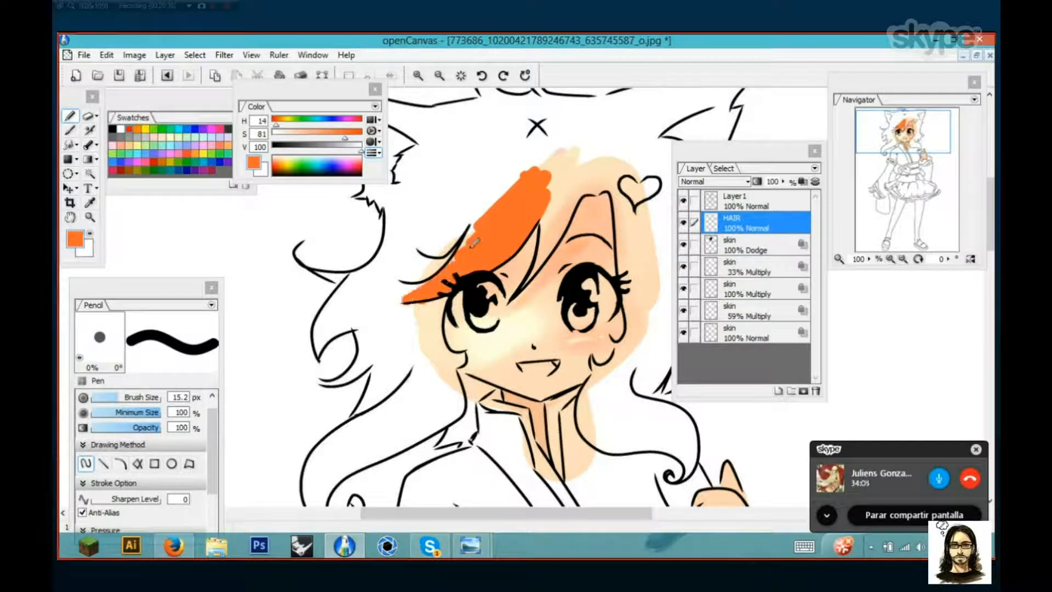
left_click_drag(402, 300, 467, 230)
mouse_move(467, 231)
left_mouse_down()
mouse_move(403, 331)
mouse_move(423, 329)
mouse_move(443, 289)
mouse_move(441, 354)
mouse_move(440, 303)
mouse_move(430, 359)
mouse_move(417, 318)
mouse_move(432, 347)
left_mouse_up()
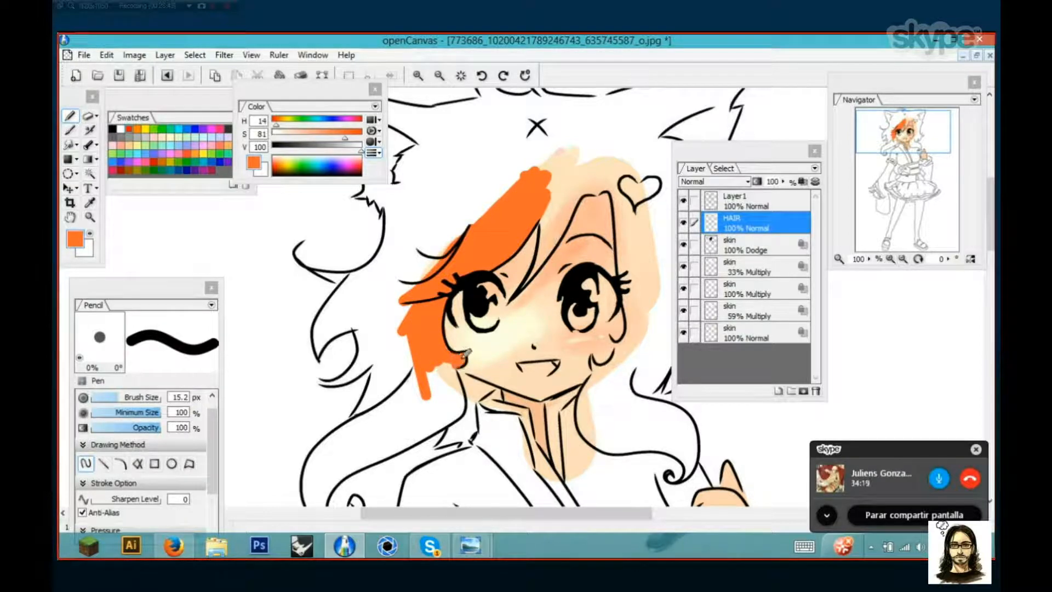
mouse_move(450, 366)
left_mouse_down()
mouse_move(430, 371)
mouse_move(440, 406)
mouse_move(453, 371)
mouse_move(459, 408)
mouse_move(419, 431)
mouse_move(449, 402)
mouse_move(455, 363)
mouse_move(416, 382)
mouse_move(412, 350)
mouse_move(415, 417)
mouse_move(404, 371)
mouse_move(380, 346)
mouse_move(369, 397)
mouse_move(391, 378)
mouse_move(409, 297)
mouse_move(395, 402)
mouse_move(379, 426)
mouse_move(406, 411)
mouse_move(372, 443)
mouse_move(426, 432)
mouse_move(349, 469)
mouse_move(384, 431)
mouse_move(462, 289)
left_mouse_up()
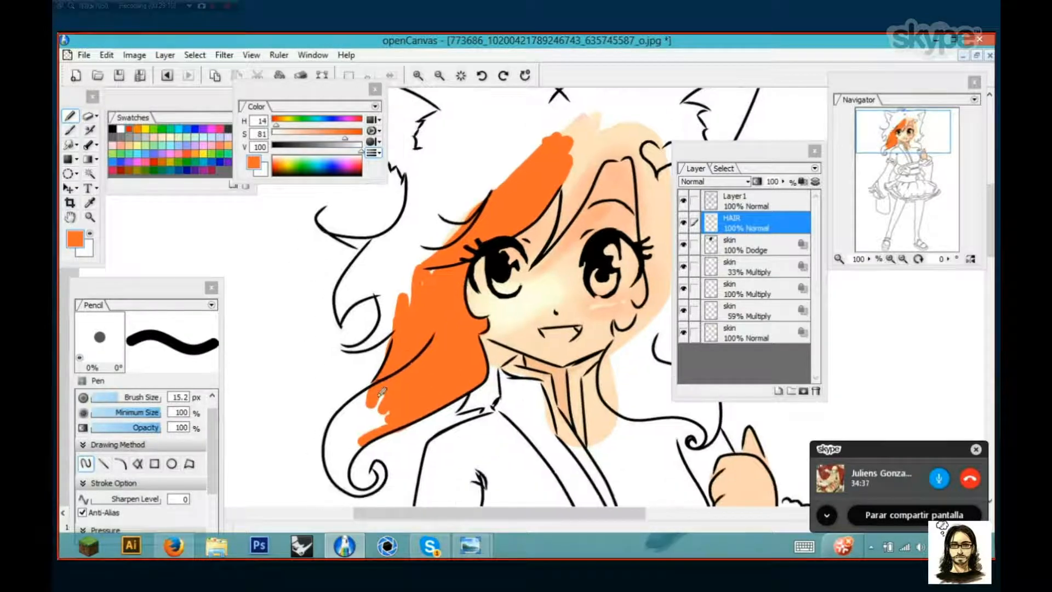
left_click_drag(381, 392, 416, 346)
mouse_move(425, 304)
left_mouse_down()
mouse_move(393, 334)
mouse_move(427, 302)
mouse_move(425, 323)
mouse_move(413, 307)
mouse_move(421, 292)
mouse_move(381, 326)
mouse_move(389, 313)
mouse_move(369, 354)
mouse_move(402, 327)
mouse_move(383, 336)
mouse_move(386, 354)
mouse_move(400, 339)
mouse_move(379, 369)
left_mouse_up()
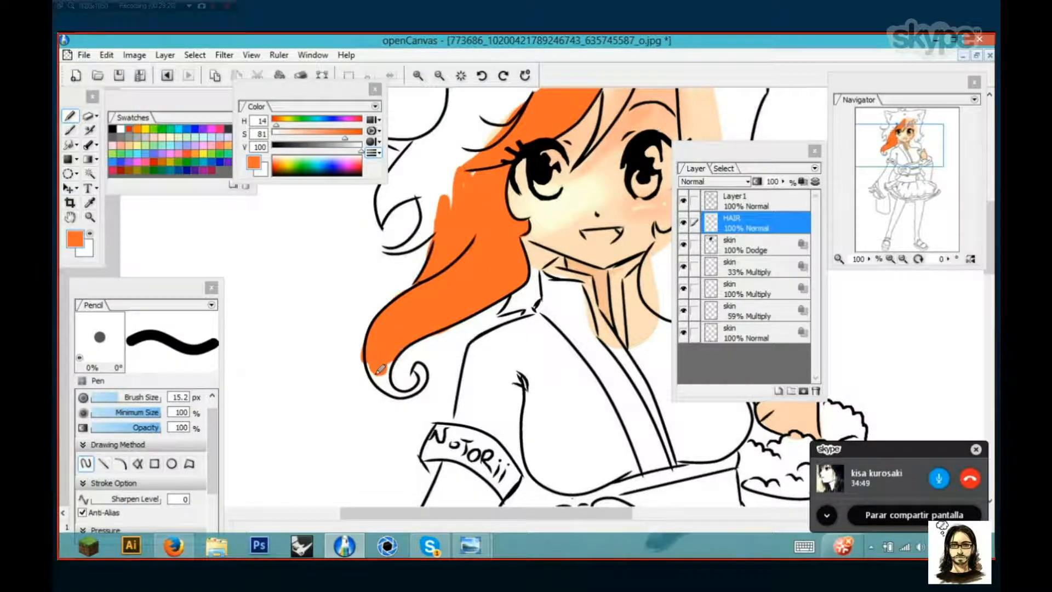
Fill the curled tip of the long lock with orange using a 5.5 px pencil, and undo the last stroke
left_click(100, 399)
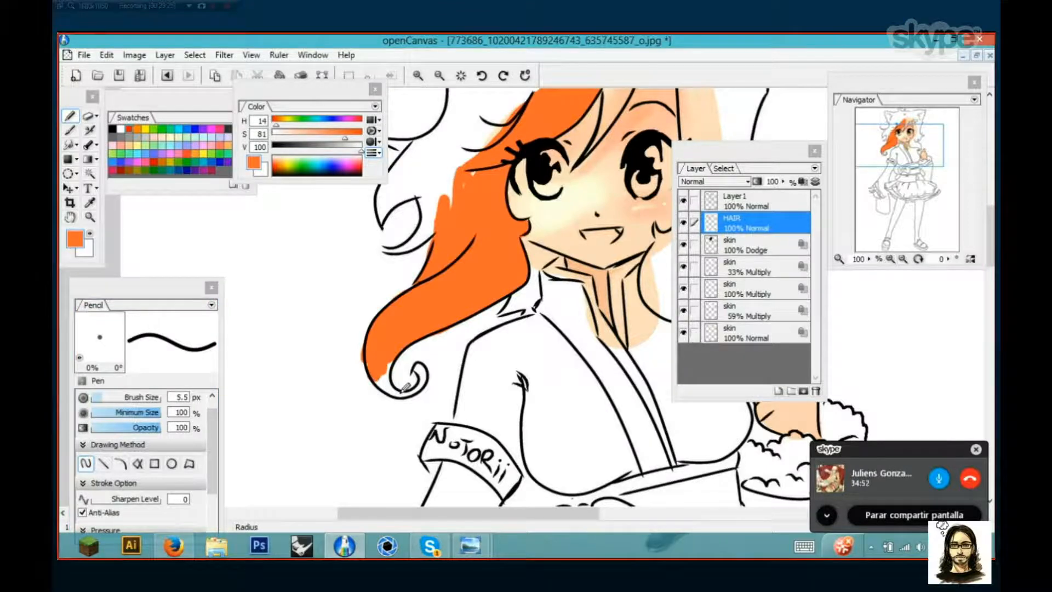
scroll(405, 387, "up", 1)
scroll(446, 255, "up", 1)
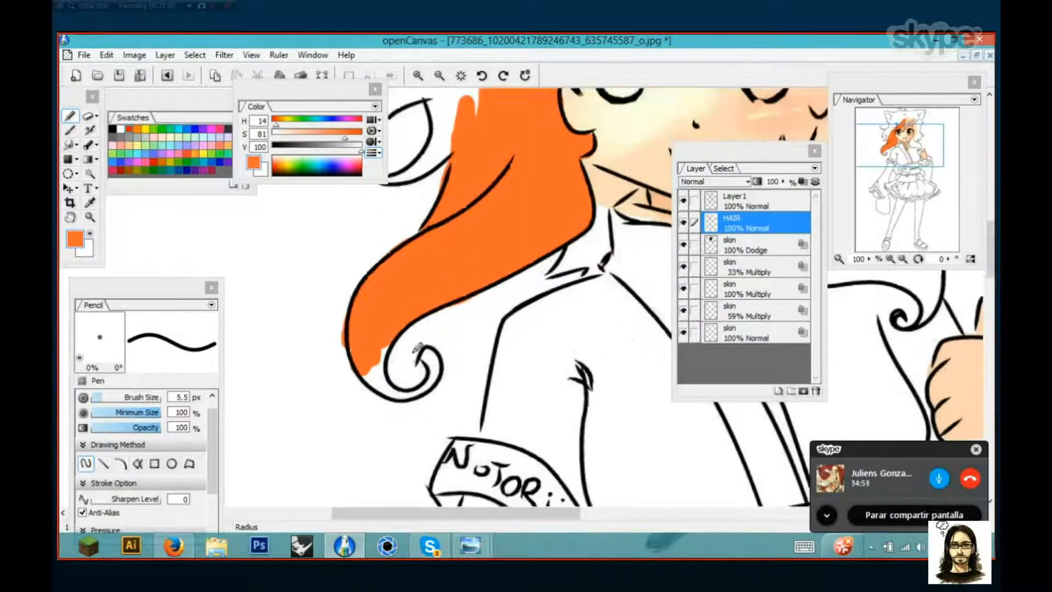
left_click_drag(392, 345, 459, 175)
left_click_drag(407, 349, 394, 456)
scroll(406, 306, "up", 1)
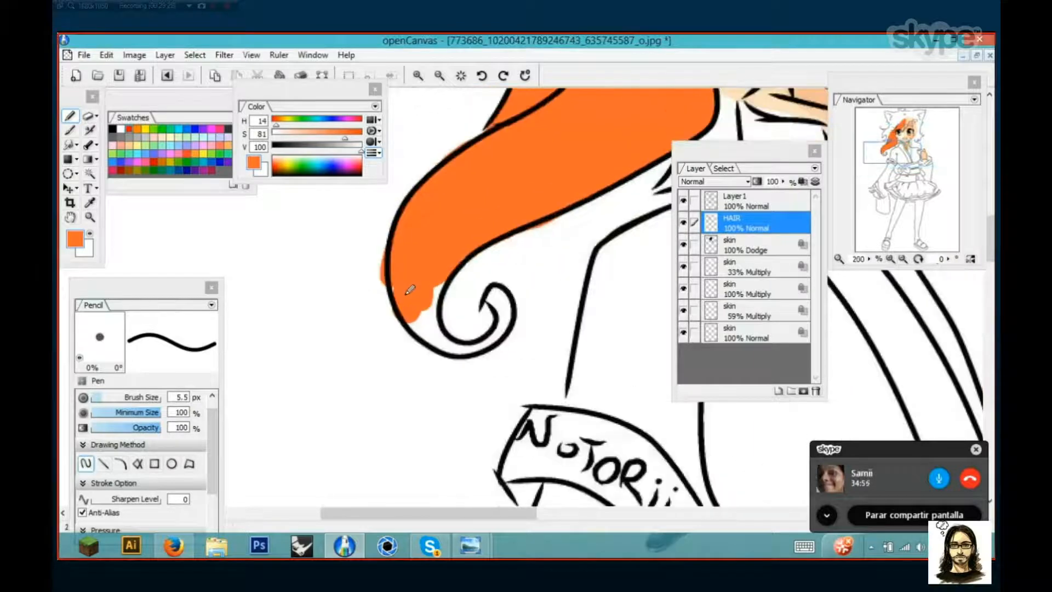
mouse_move(414, 288)
left_mouse_down()
mouse_move(426, 321)
mouse_move(440, 285)
left_mouse_up()
mouse_move(412, 320)
left_mouse_down()
mouse_move(430, 305)
mouse_move(437, 344)
mouse_move(455, 343)
mouse_move(435, 335)
mouse_move(474, 347)
mouse_move(457, 336)
left_mouse_up()
mouse_move(495, 290)
left_mouse_down()
mouse_move(505, 317)
mouse_move(505, 291)
mouse_move(500, 302)
mouse_move(493, 291)
mouse_move(505, 294)
mouse_move(503, 325)
mouse_move(508, 317)
mouse_move(473, 342)
mouse_move(502, 327)
left_mouse_up()
key("ctrl+z")
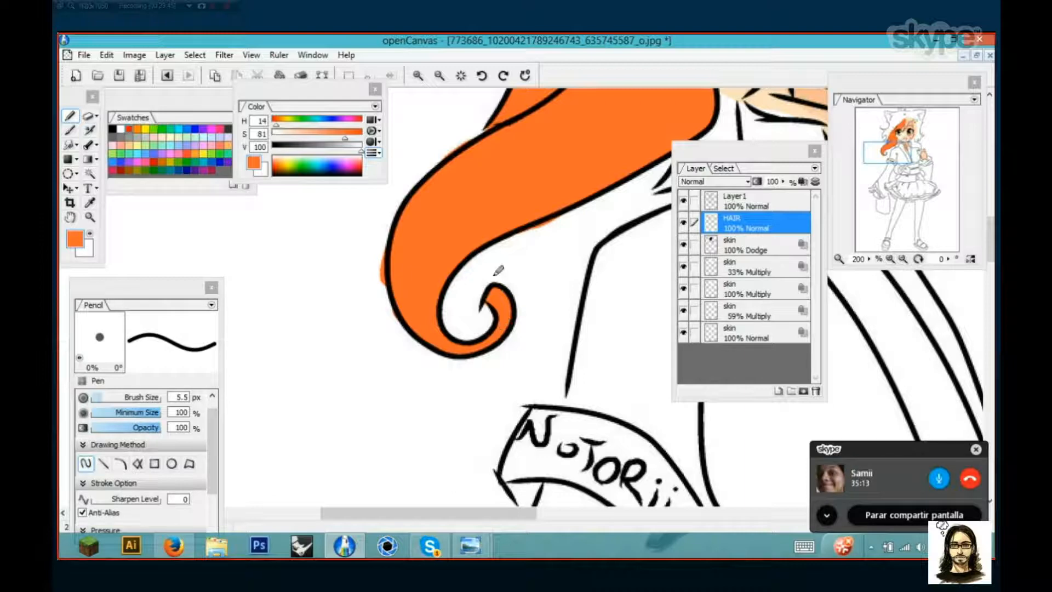
Fill the hair section between the jaw, the neck and the kimono collar with orange, down to its pointed tips
scroll(545, 298, "down", 2)
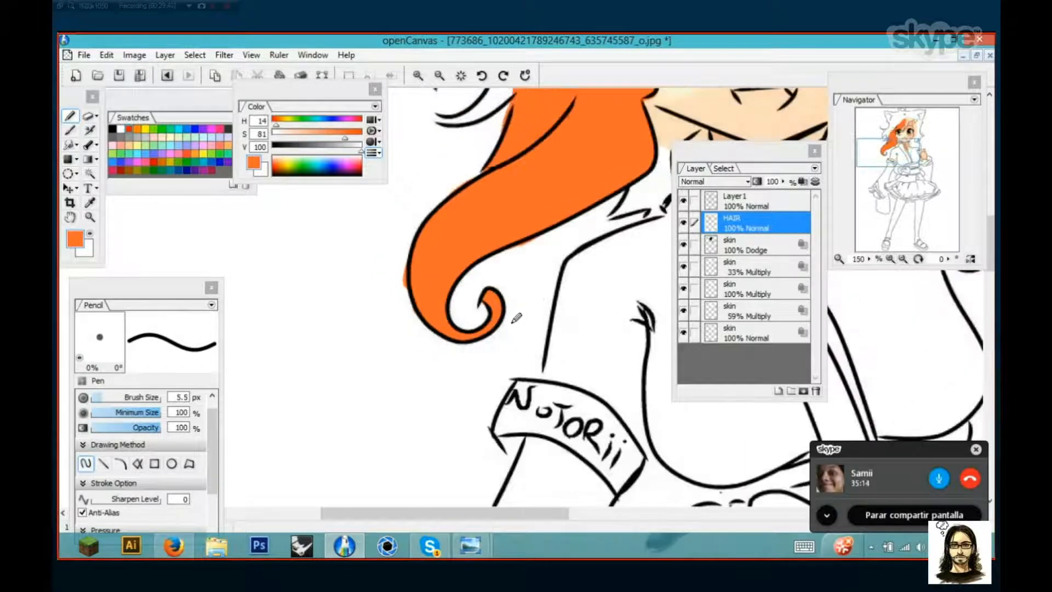
scroll(502, 260, "up", 10)
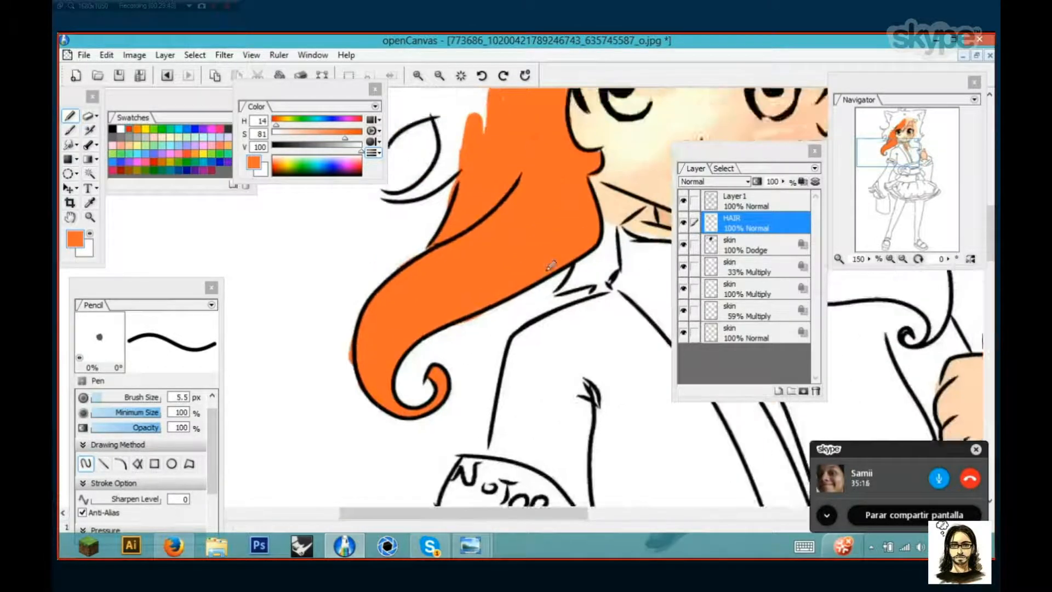
scroll(407, 279, "up", 2)
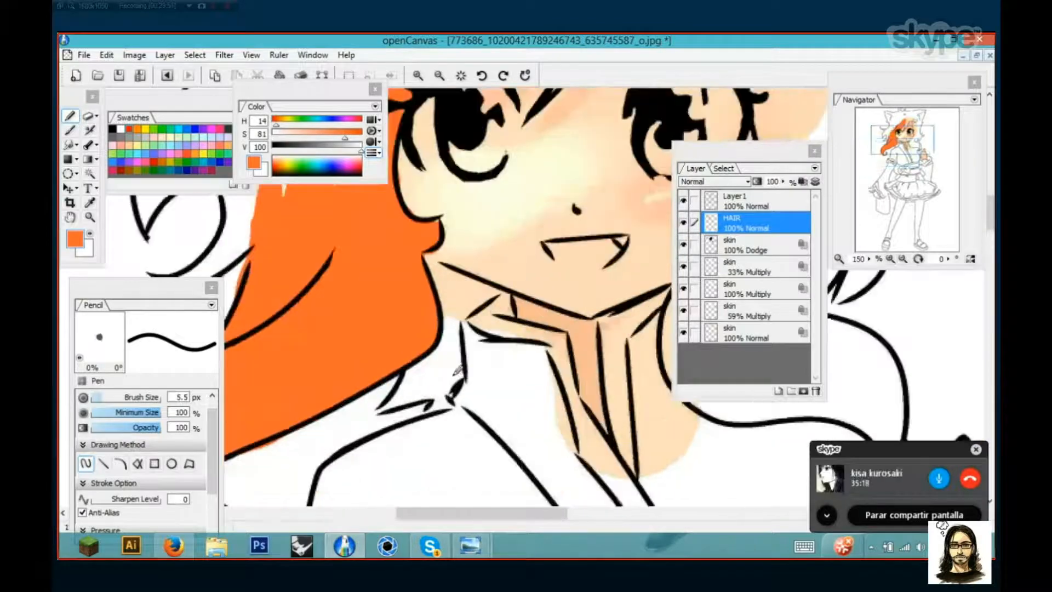
mouse_move(410, 211)
left_mouse_down()
mouse_move(522, 249)
mouse_move(481, 280)
mouse_move(486, 251)
mouse_move(454, 255)
mouse_move(427, 222)
left_mouse_up()
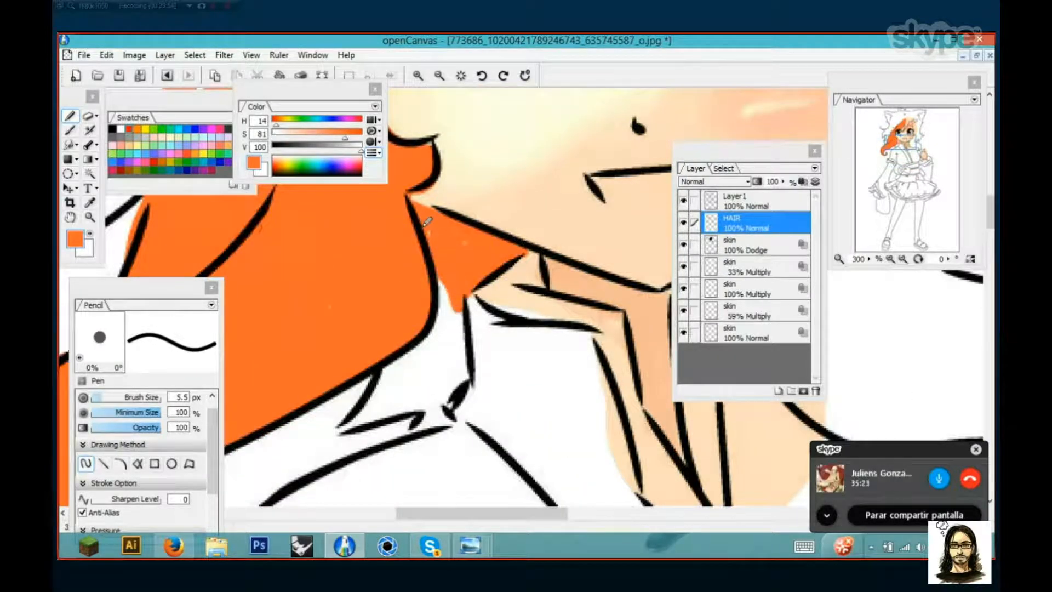
mouse_move(429, 310)
left_mouse_down()
mouse_move(449, 359)
mouse_move(460, 301)
mouse_move(465, 383)
mouse_move(461, 370)
mouse_move(427, 384)
mouse_move(392, 367)
mouse_move(405, 375)
mouse_move(377, 404)
mouse_move(414, 383)
mouse_move(455, 381)
mouse_move(430, 416)
mouse_move(442, 436)
mouse_move(437, 395)
left_mouse_up()
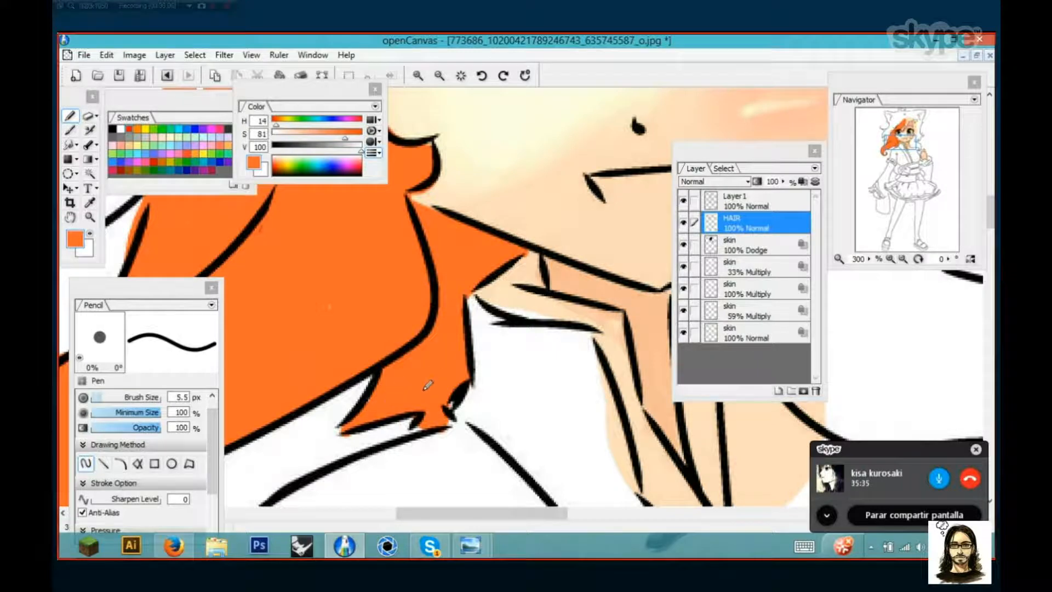
left_click_drag(445, 418, 433, 383)
Extend the orange over the fringe strand between the eyes, and return the shared screen to full view
scroll(475, 261, "down", 1)
scroll(475, 274, "up", 5)
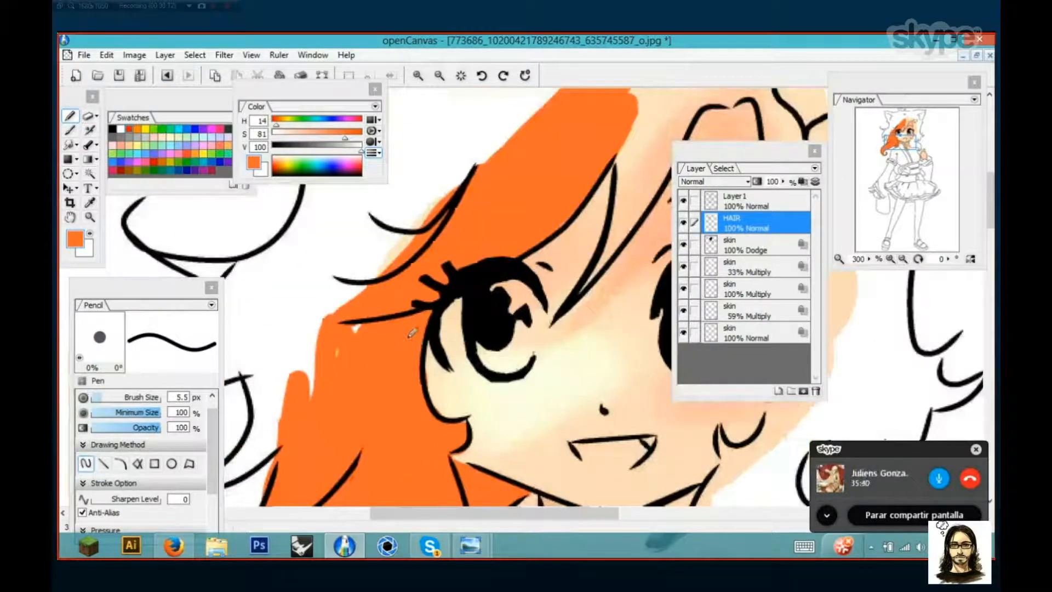
scroll(367, 335, "down", 1)
scroll(390, 320, "down", 1)
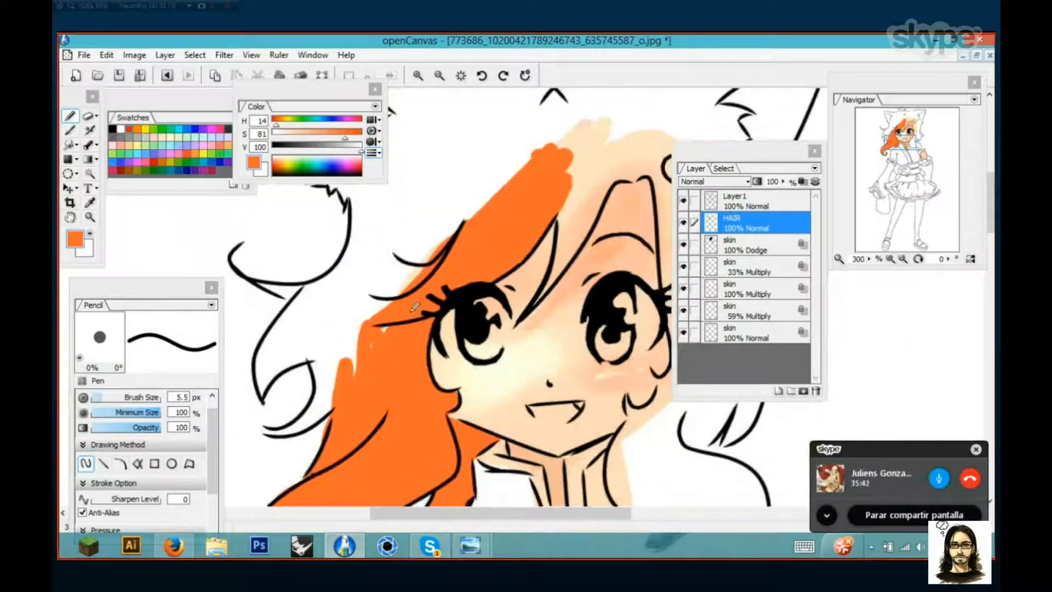
left_click_drag(565, 197, 553, 278)
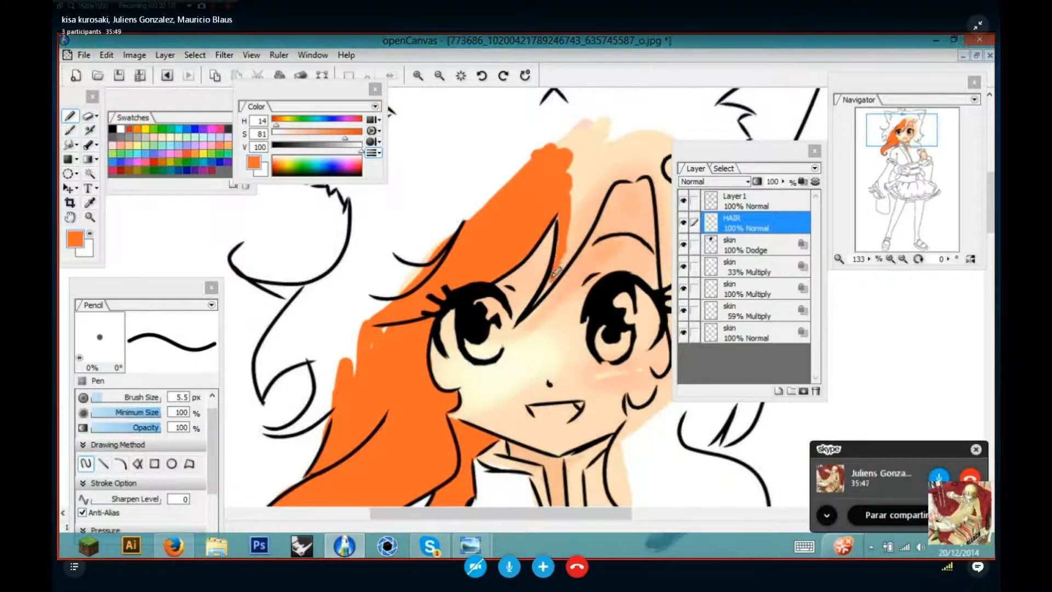
left_click_drag(582, 219, 577, 242)
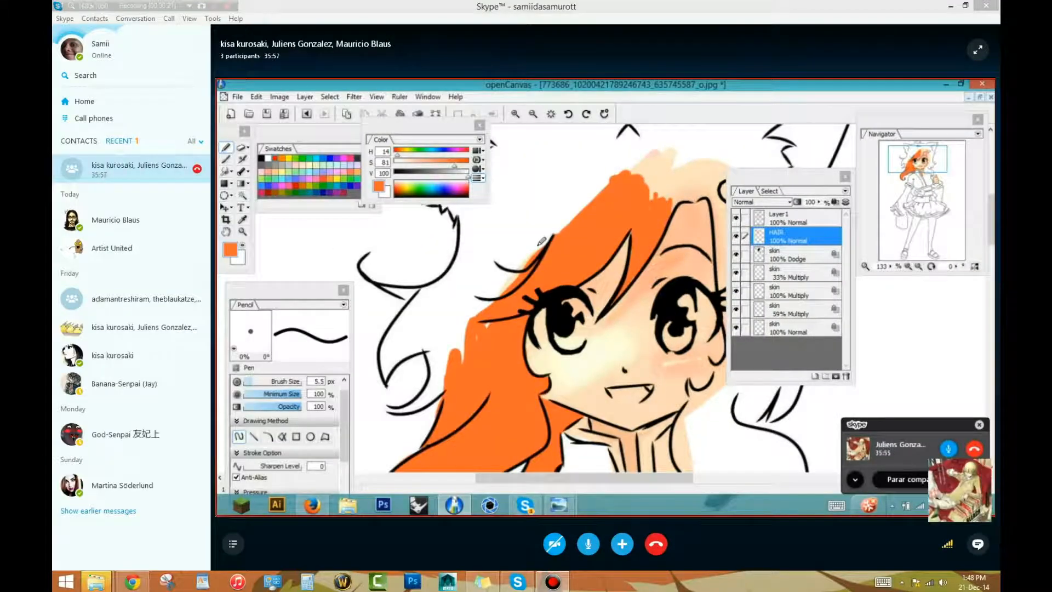
left_click_drag(541, 241, 582, 174)
left_click(978, 50)
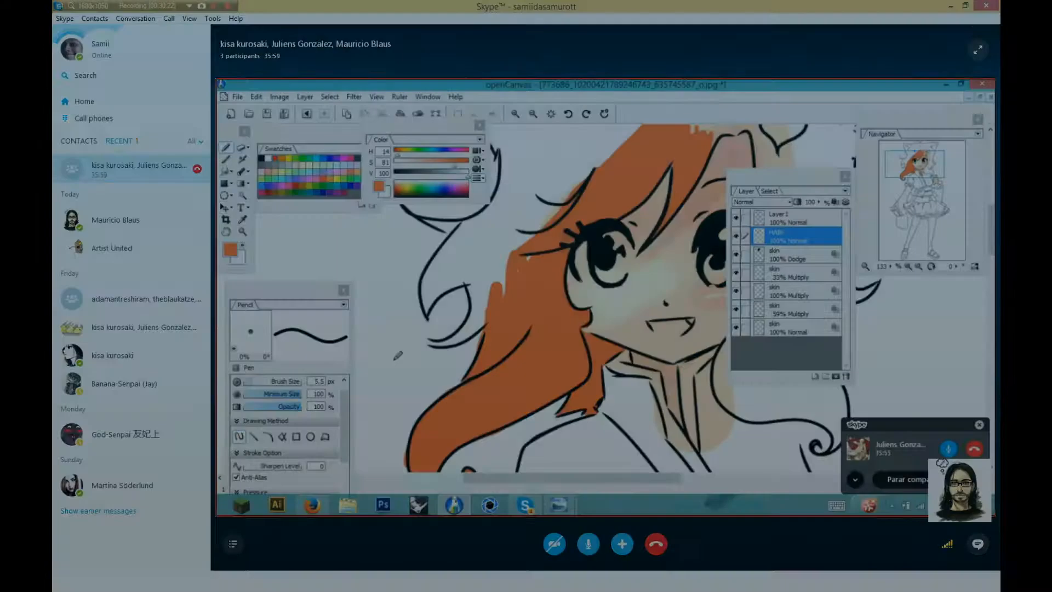
Enlarge the pencil to 86.6 px and block in orange over the hair above the fringe and beside the left cheek
left_click(118, 399)
left_click_drag(435, 278, 445, 361)
left_click_drag(536, 166, 577, 148)
left_click(130, 404)
mouse_move(514, 181)
left_mouse_down()
mouse_move(541, 181)
mouse_move(463, 242)
mouse_move(443, 281)
mouse_move(446, 265)
mouse_move(425, 369)
mouse_move(452, 283)
left_mouse_up()
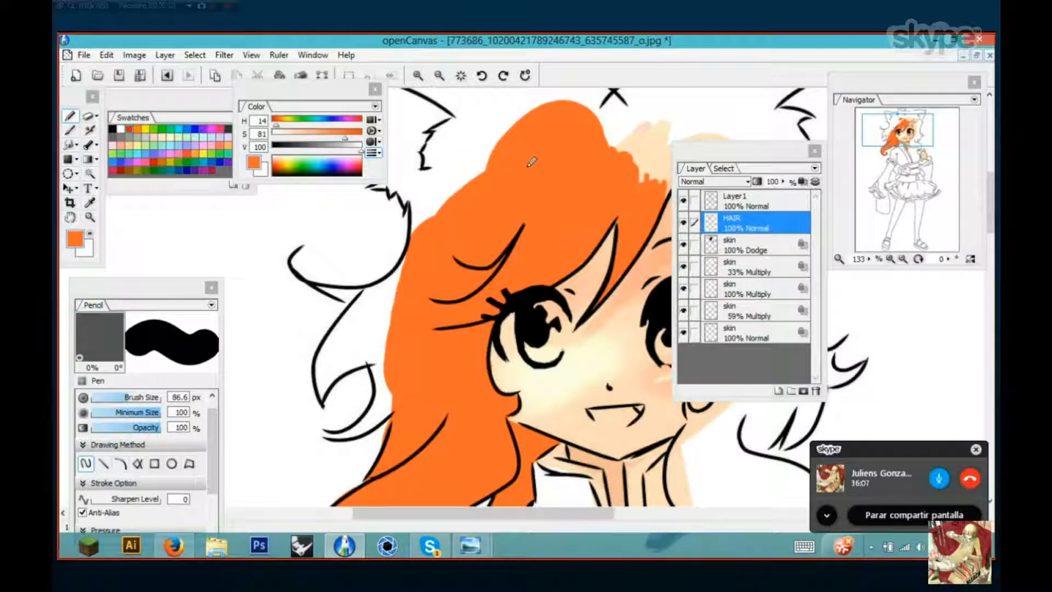
mouse_move(511, 204)
left_mouse_down()
mouse_move(460, 134)
mouse_move(506, 131)
left_mouse_up()
scroll(503, 218, "up", 5)
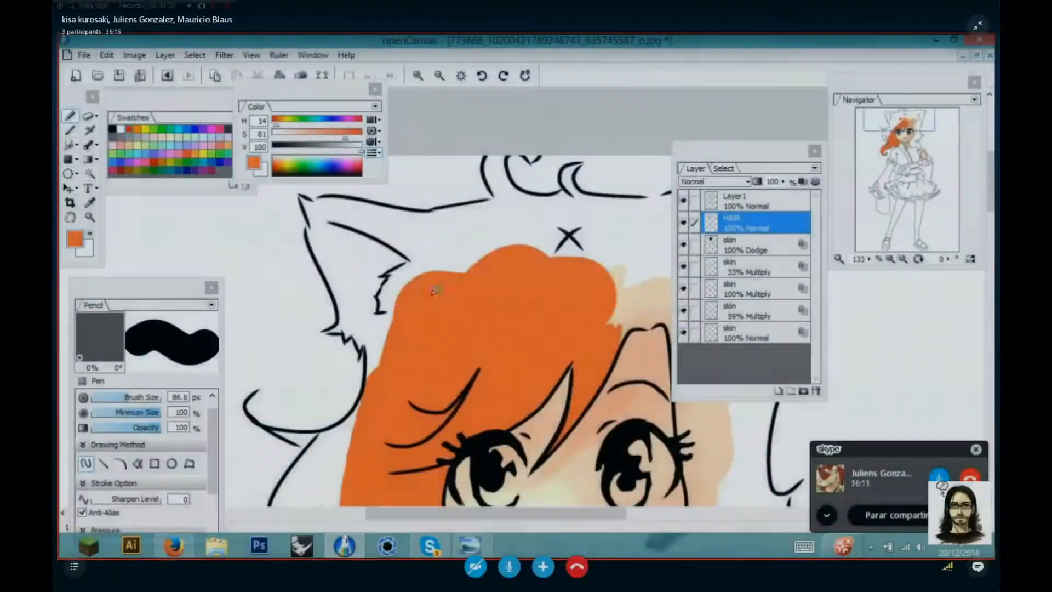
Fill the crown around the X mark and the left cat ear with orange
mouse_move(463, 285)
left_mouse_down()
mouse_move(430, 280)
mouse_move(417, 291)
left_mouse_up()
mouse_move(533, 228)
left_mouse_down()
mouse_move(492, 241)
mouse_move(373, 247)
mouse_move(401, 298)
mouse_move(364, 309)
left_mouse_up()
left_click_drag(503, 286, 359, 267)
left_click_drag(435, 231, 423, 247)
left_click_drag(455, 211, 415, 234)
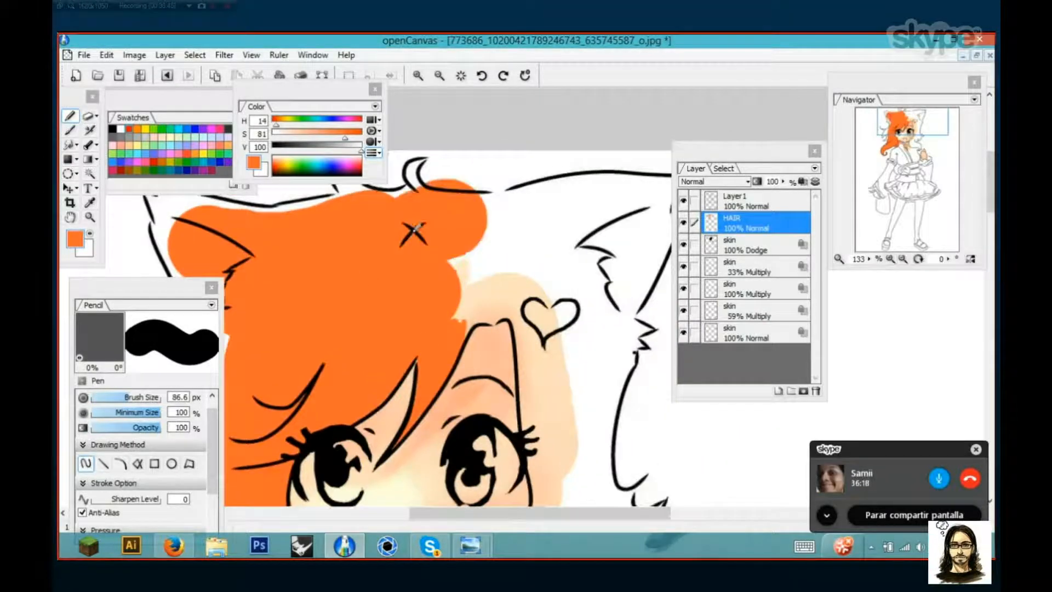
Extend the orange across the crown above the forehead and into the right cat ear
left_click_drag(484, 245, 454, 299)
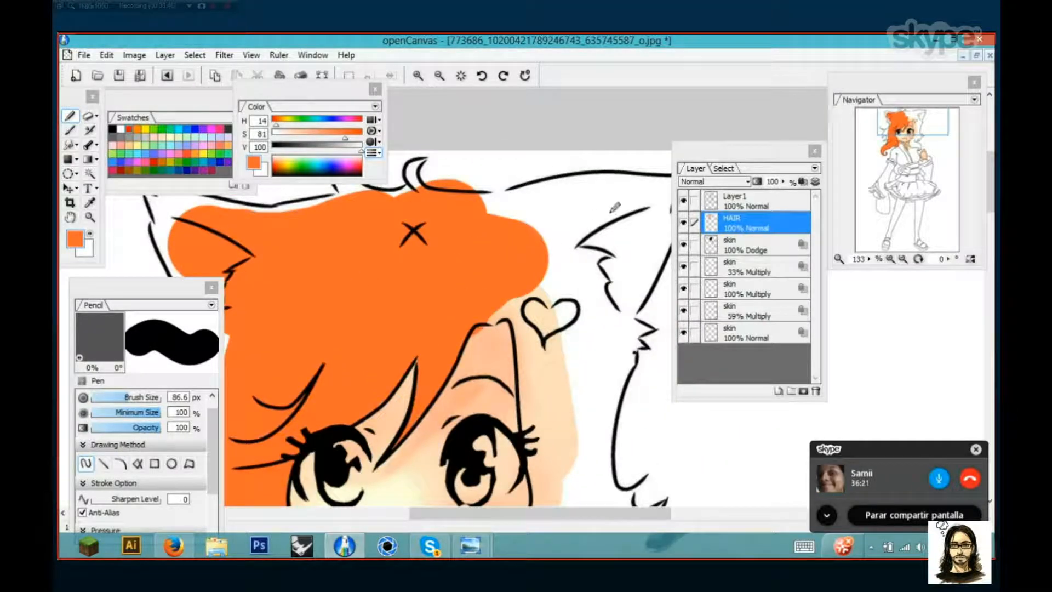
left_click_drag(486, 236, 526, 239)
mouse_move(601, 207)
left_mouse_down()
mouse_move(564, 255)
mouse_move(658, 190)
left_mouse_up()
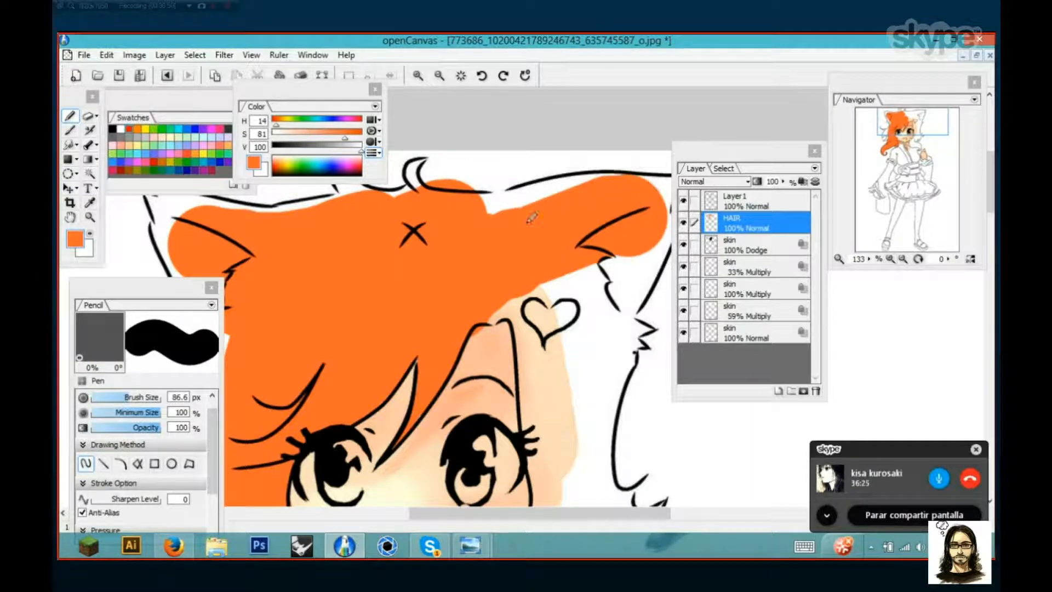
mouse_move(493, 224)
left_mouse_down()
mouse_move(652, 167)
mouse_move(475, 228)
left_mouse_up()
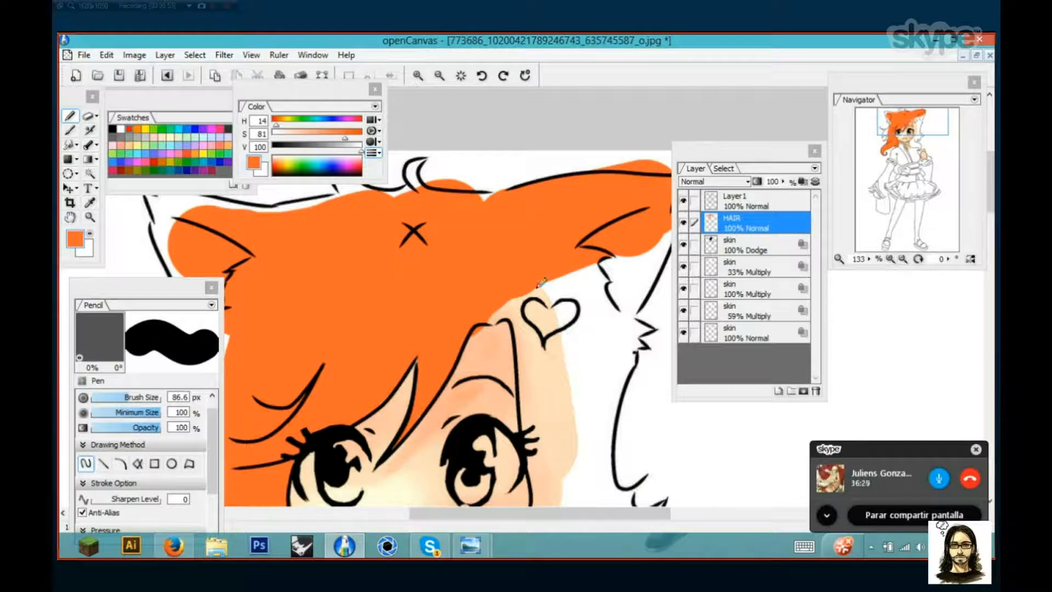
mouse_move(538, 287)
left_mouse_down()
mouse_move(452, 195)
mouse_move(484, 252)
mouse_move(475, 224)
mouse_move(458, 217)
mouse_move(435, 257)
mouse_move(419, 253)
left_mouse_up()
Fill the hair on the right side of the face with orange, from the heart hairpin down to the curl on the chest
mouse_move(493, 378)
left_mouse_down()
mouse_move(513, 178)
mouse_move(513, 191)
mouse_move(548, 146)
mouse_move(513, 218)
mouse_move(506, 271)
mouse_move(526, 240)
mouse_move(498, 278)
left_mouse_up()
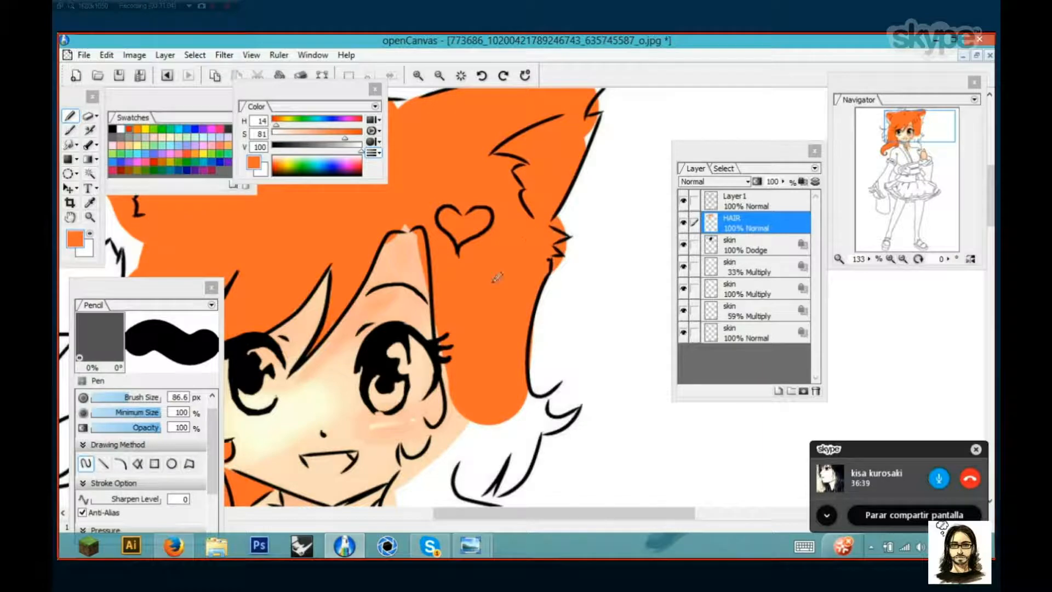
mouse_move(504, 411)
left_mouse_down()
mouse_move(500, 438)
mouse_move(528, 422)
mouse_move(480, 467)
mouse_move(487, 428)
mouse_move(460, 476)
mouse_move(492, 400)
left_mouse_up()
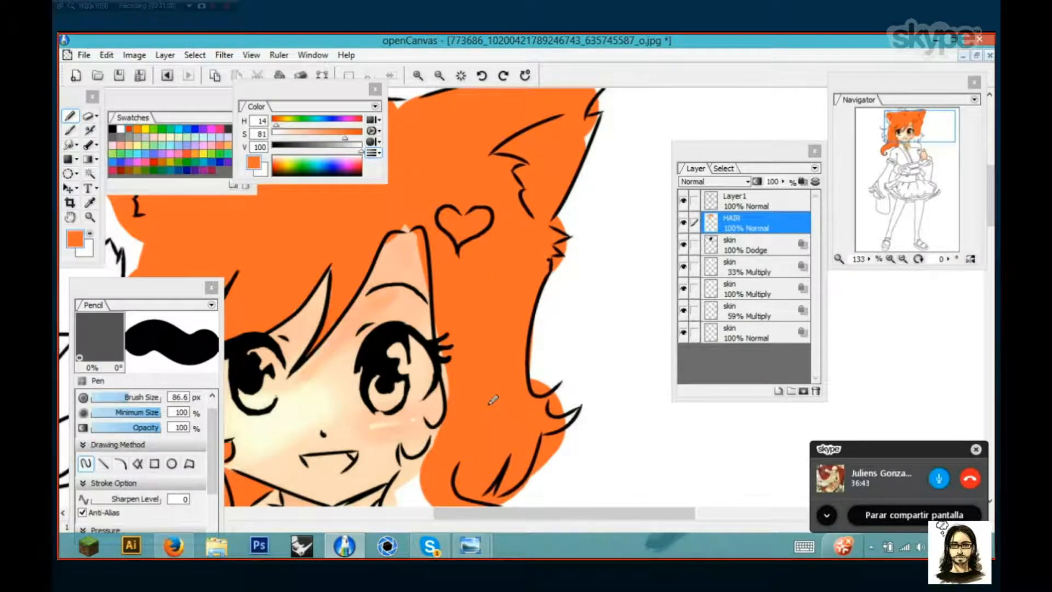
left_click(534, 384)
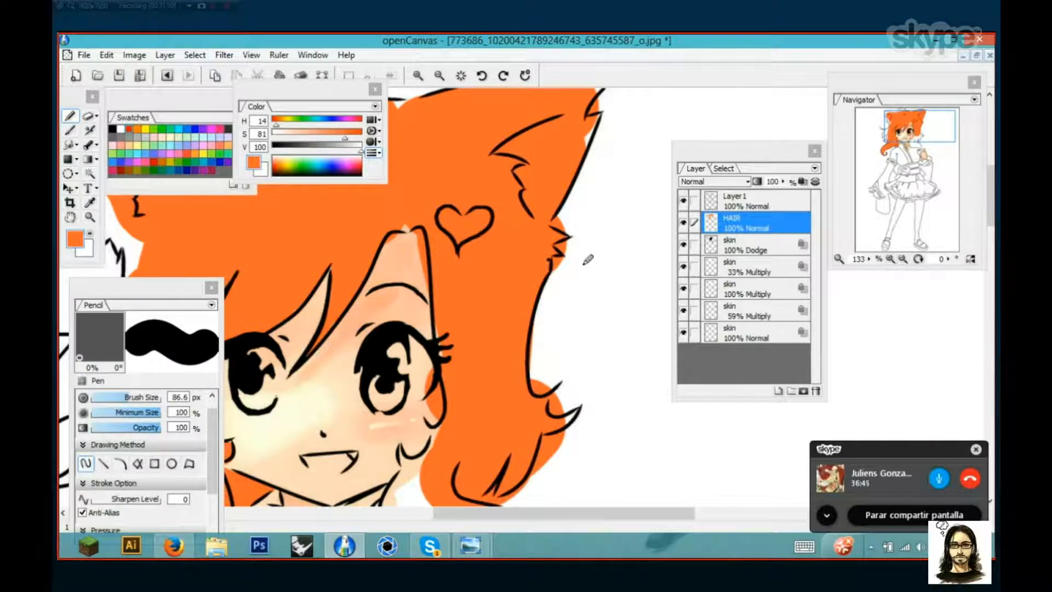
left_click_drag(471, 466, 542, 263)
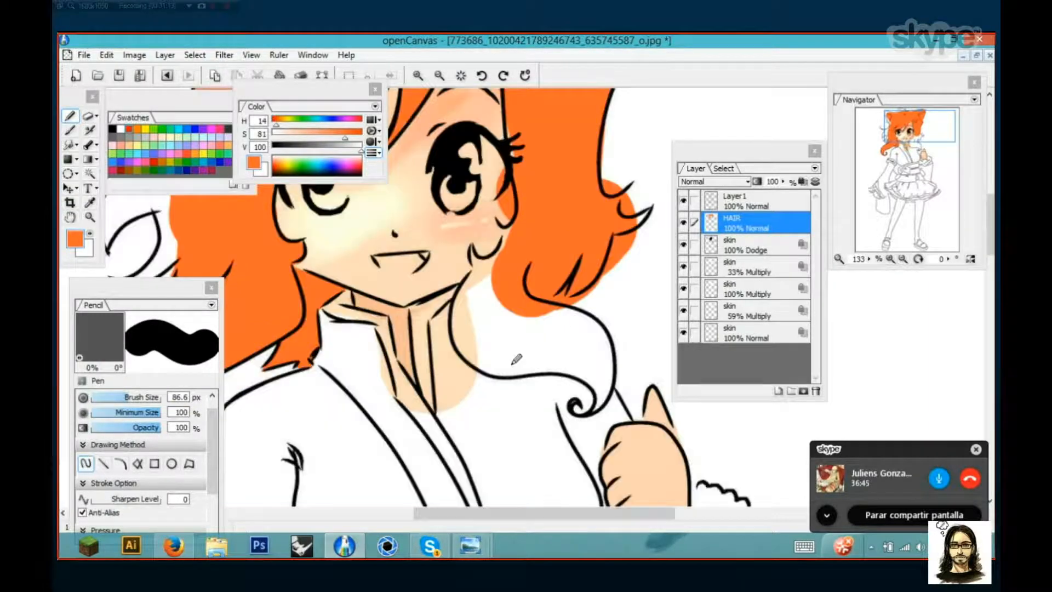
left_click_drag(517, 359, 521, 317)
mouse_move(535, 277)
left_mouse_down()
mouse_move(516, 253)
mouse_move(506, 288)
mouse_move(581, 286)
mouse_move(606, 322)
mouse_move(540, 318)
mouse_move(576, 278)
mouse_move(577, 246)
left_mouse_up()
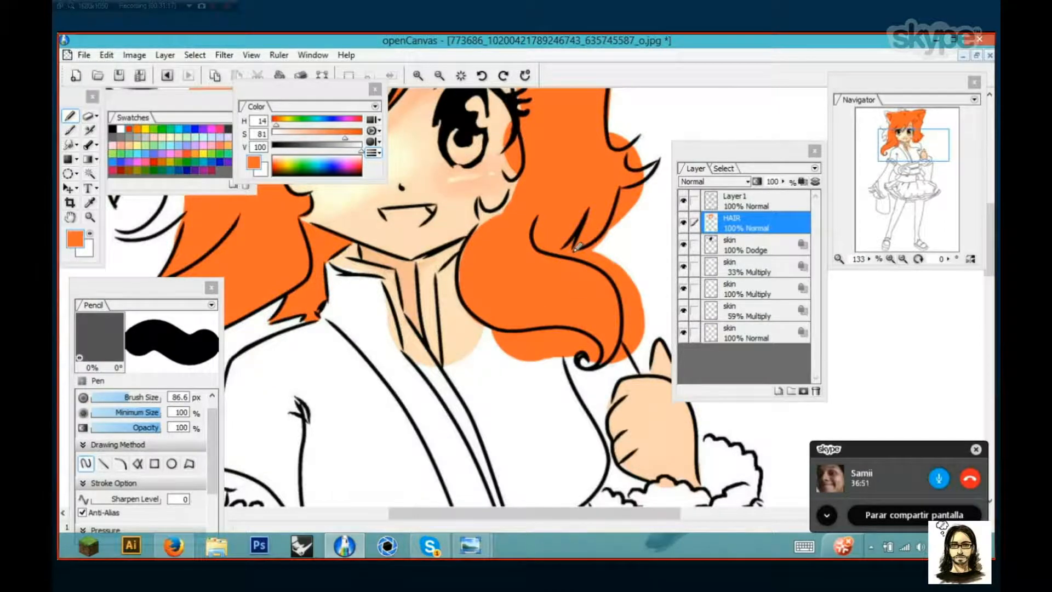
Fill the outer curls on the left side of the head and the outer edges of the cat ears with orange
scroll(577, 247, "down", 1)
scroll(518, 334, "down", 3)
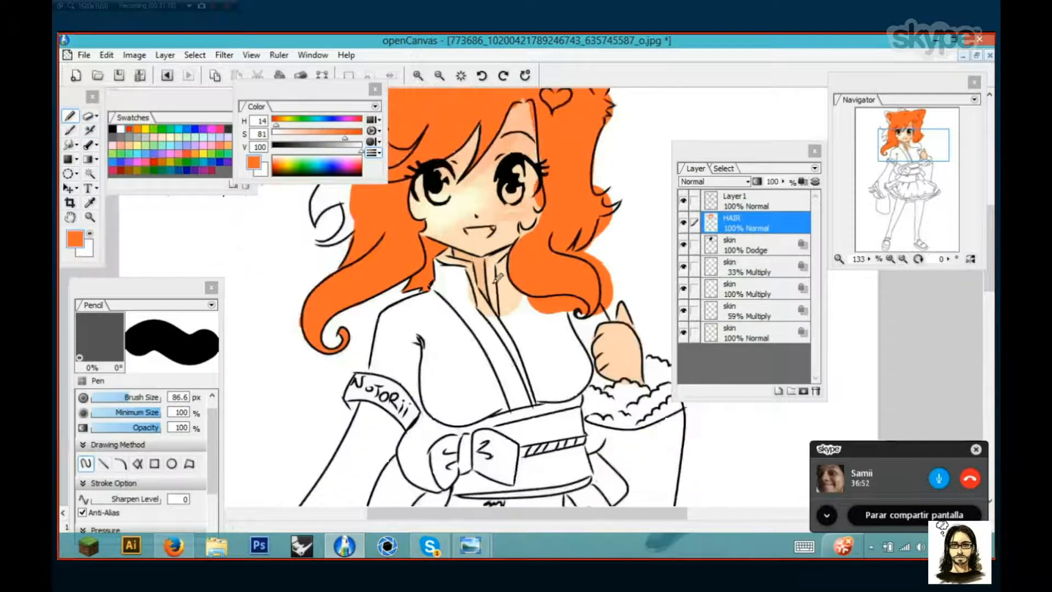
scroll(523, 309, "up", 1)
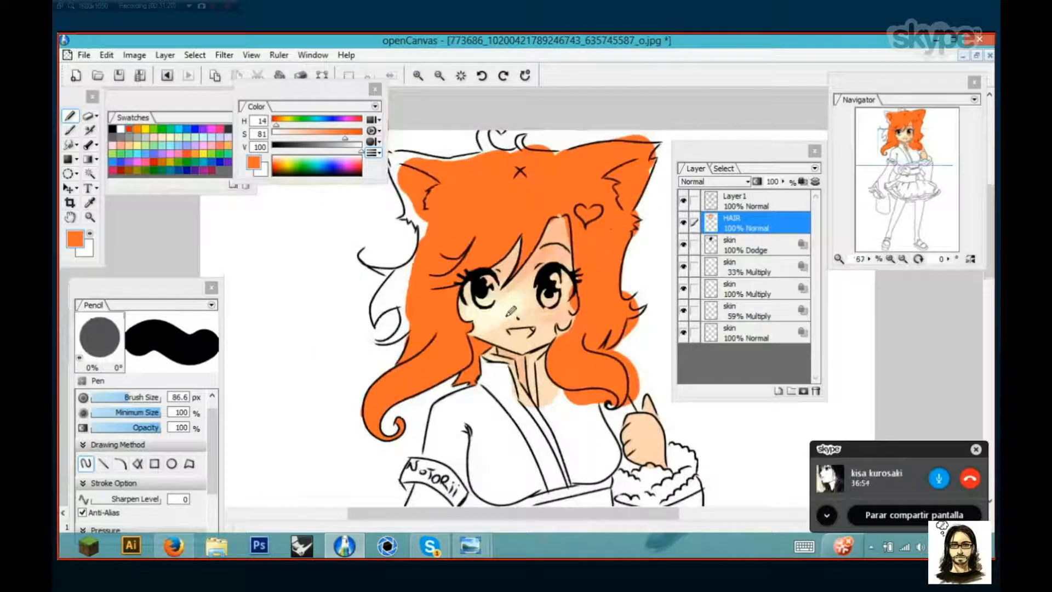
mouse_move(432, 288)
left_mouse_down()
mouse_move(405, 258)
mouse_move(436, 278)
left_mouse_up()
mouse_move(456, 203)
left_mouse_down()
mouse_move(431, 122)
mouse_move(587, 118)
mouse_move(570, 132)
mouse_move(679, 114)
mouse_move(695, 138)
left_mouse_up()
mouse_move(452, 181)
left_mouse_down()
mouse_move(438, 200)
mouse_move(469, 217)
left_mouse_up()
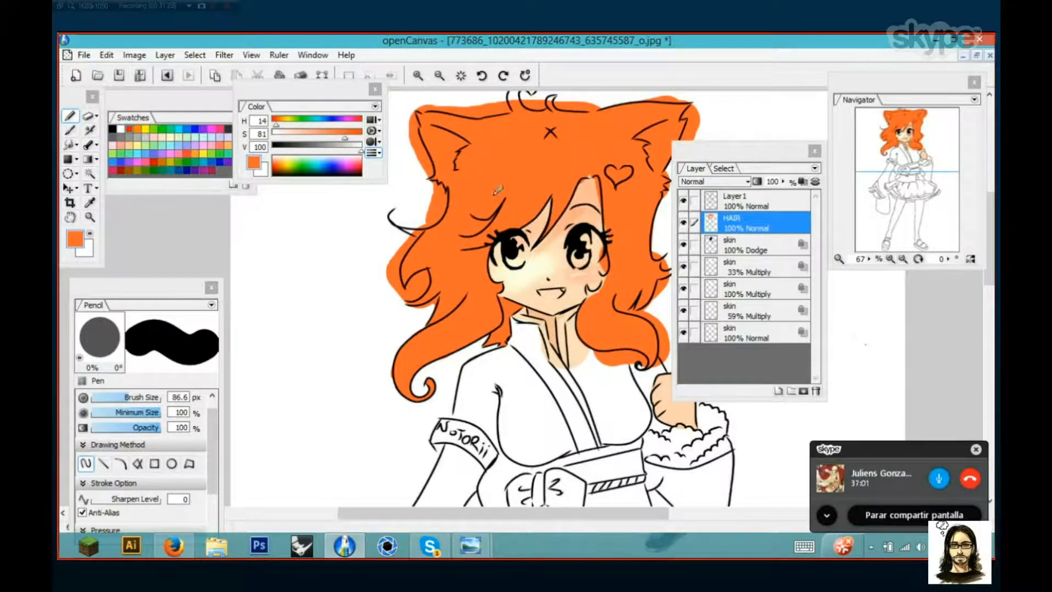
Cover the small tuft on top of the head with orange
scroll(472, 208, "up", 1)
scroll(476, 200, "up", 1)
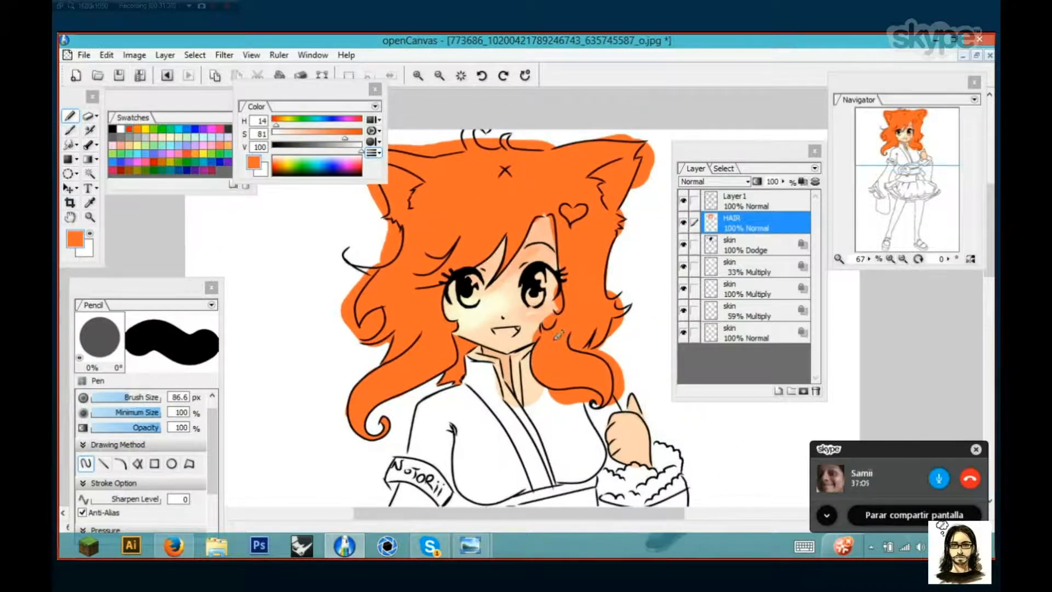
scroll(479, 202, "up", 1)
mouse_move(479, 190)
left_mouse_down()
mouse_move(521, 176)
mouse_move(514, 210)
mouse_move(507, 189)
left_mouse_up()
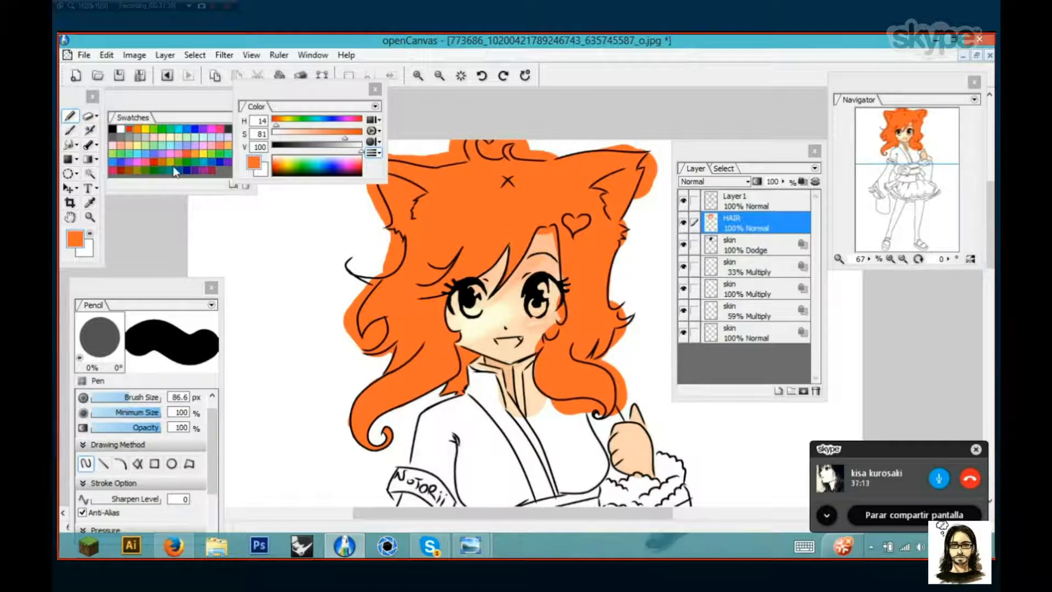
Erase the orange spilling outside the outline below the left cat ear, using a 12.1 px eraser
scroll(389, 263, "up", 1)
key("e")
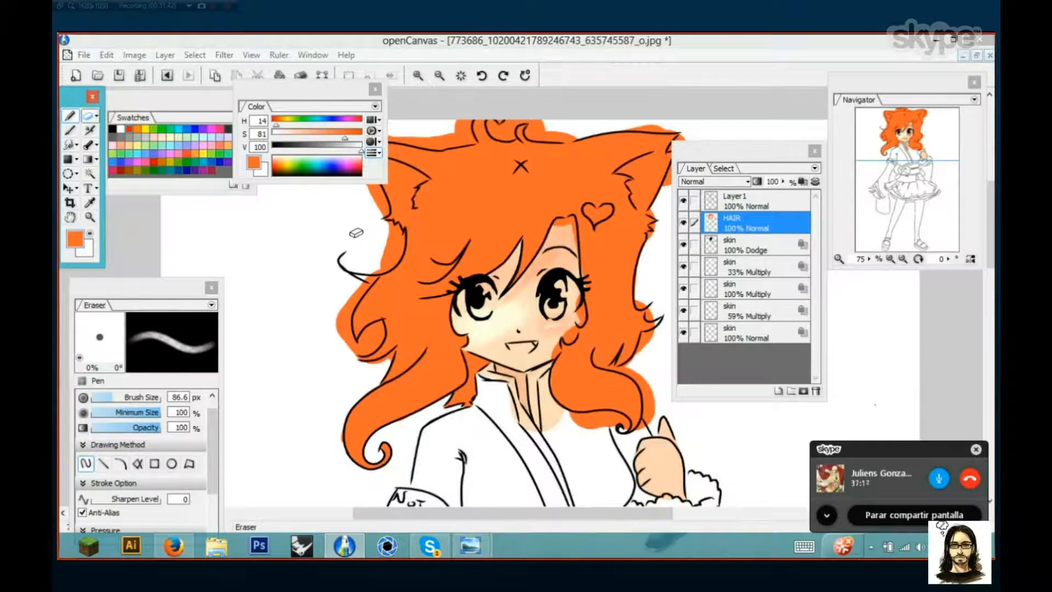
scroll(485, 226, "up", 1)
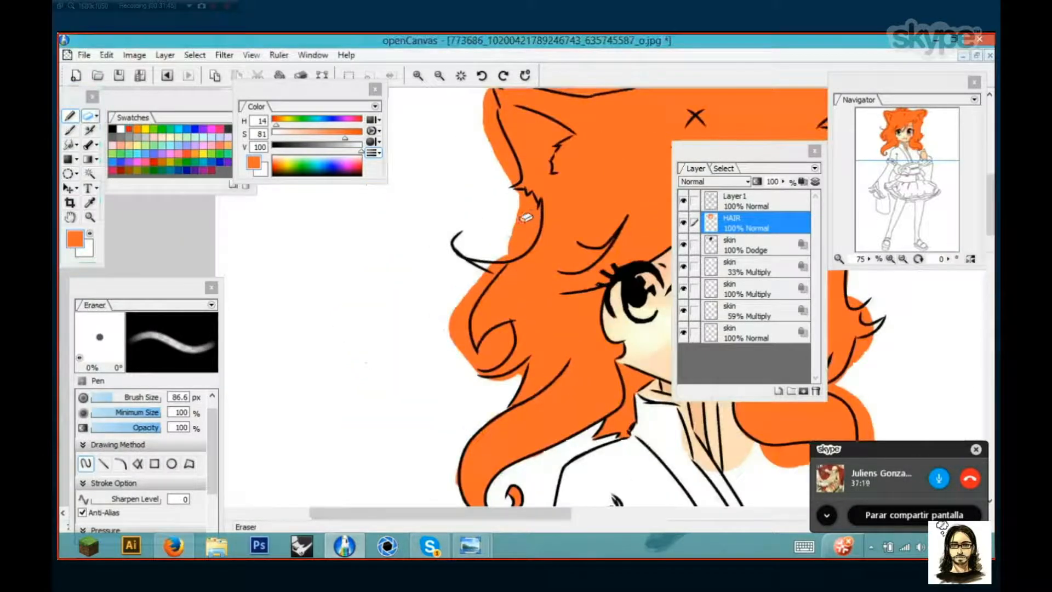
scroll(528, 217, "up", 1)
left_click_drag(534, 199, 521, 255)
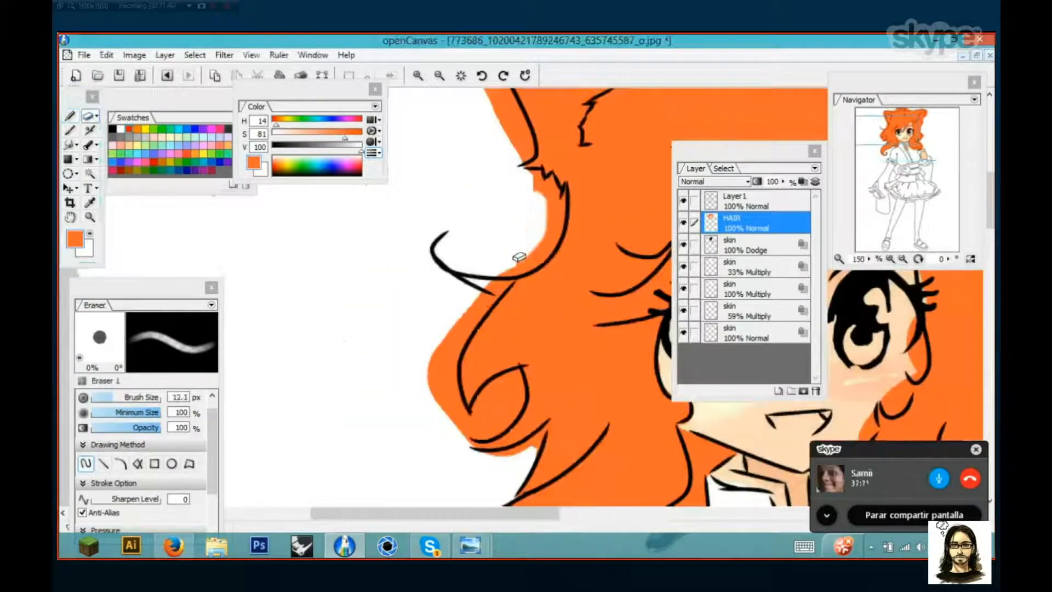
scroll(519, 300, "down", 1)
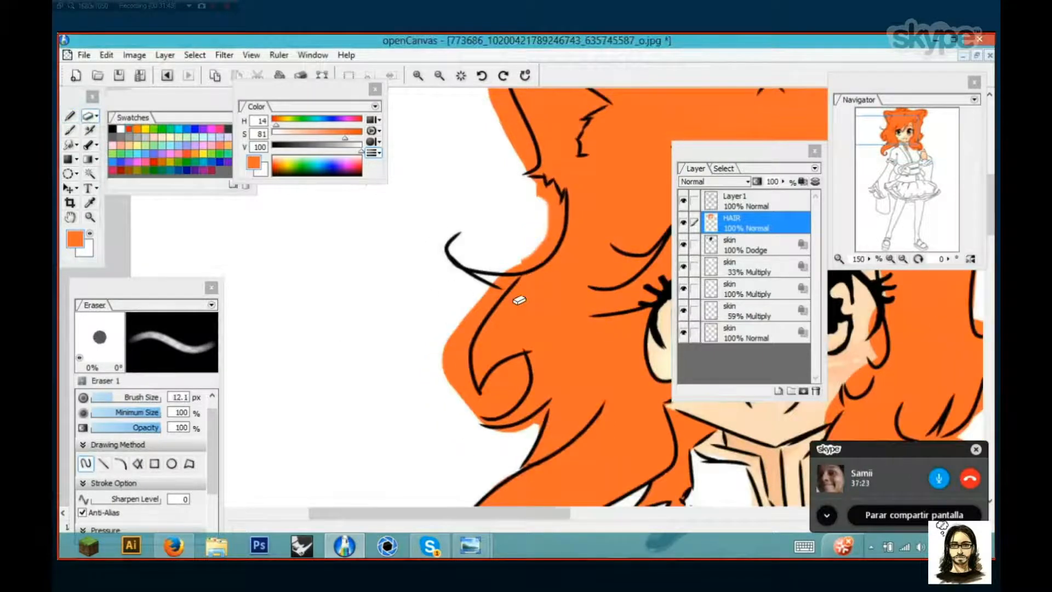
left_click_drag(628, 260, 440, 303)
left_click_drag(550, 275, 453, 268)
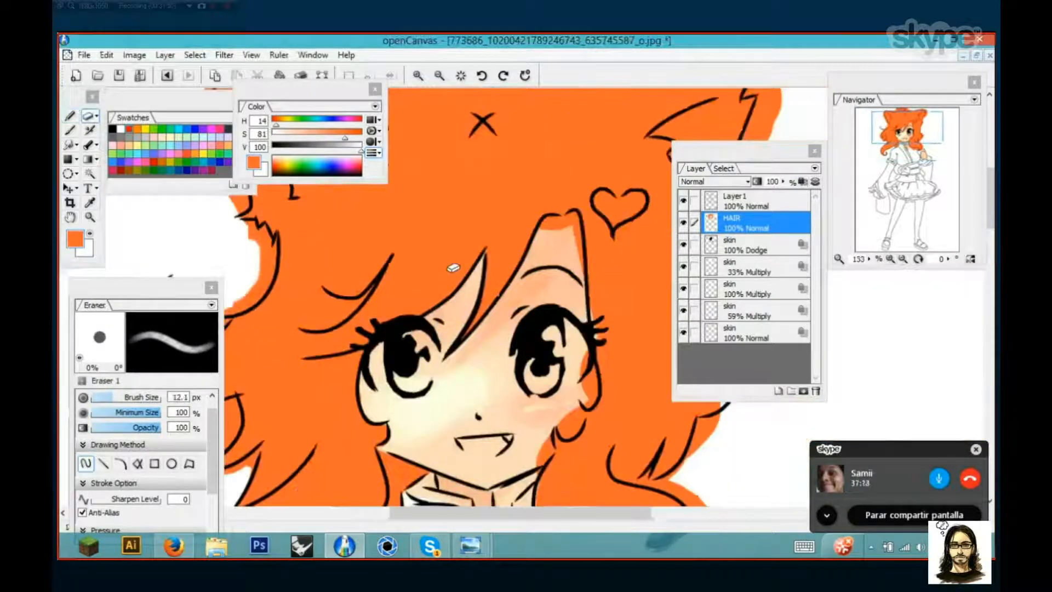
scroll(453, 268, "down", 1)
scroll(453, 268, "down", 1)
left_click_drag(499, 344, 522, 324)
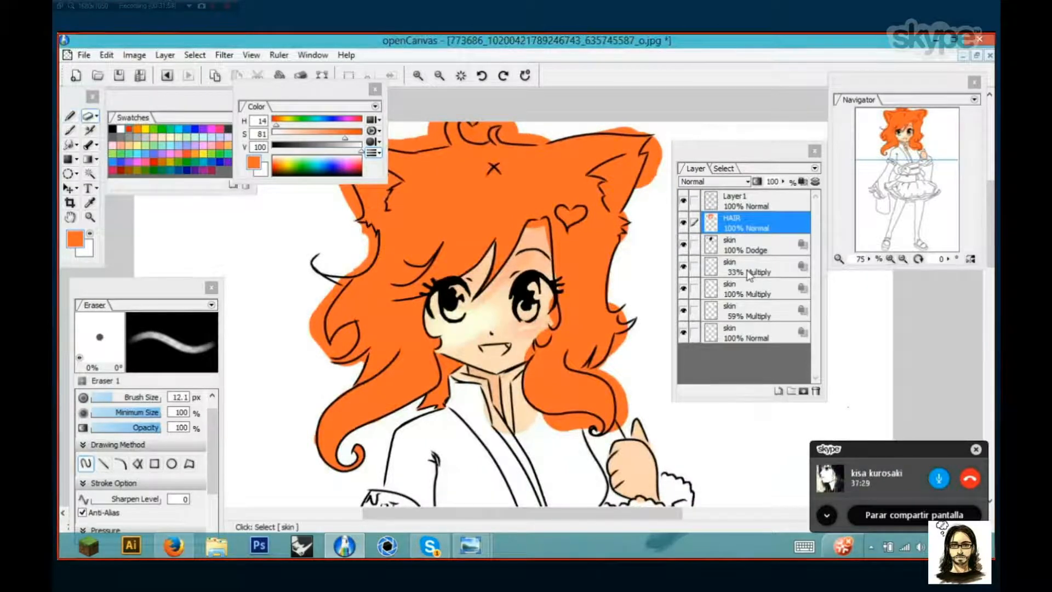
left_click_drag(397, 288, 422, 322)
Switch to Firefox, and bring openCanvas back to the front with the lace image Furnishings.Fabrics.Lace.Mask.jpg
mouse_move(179, 545)
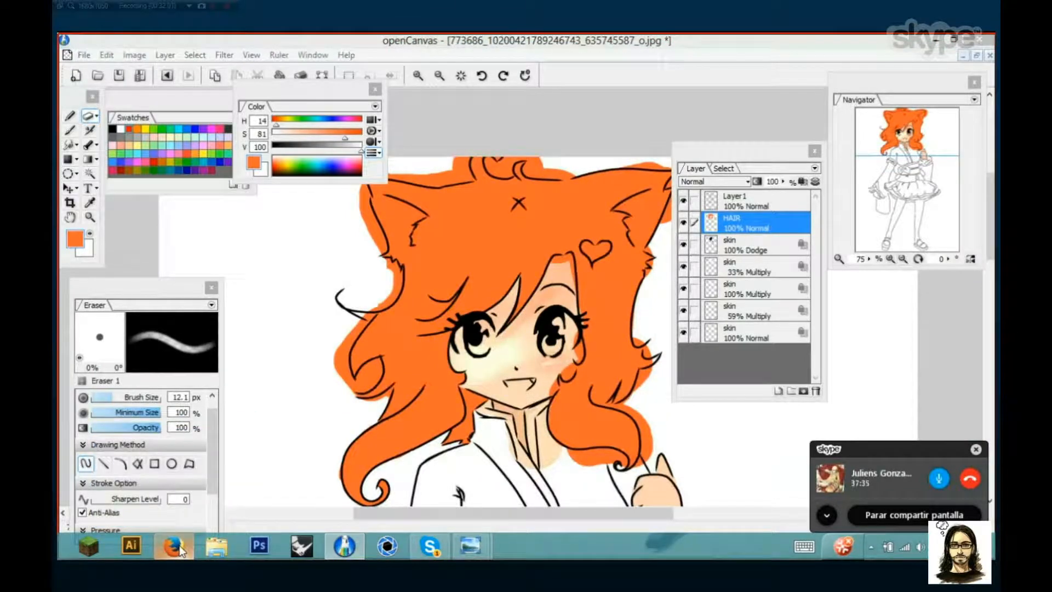
left_click(179, 545)
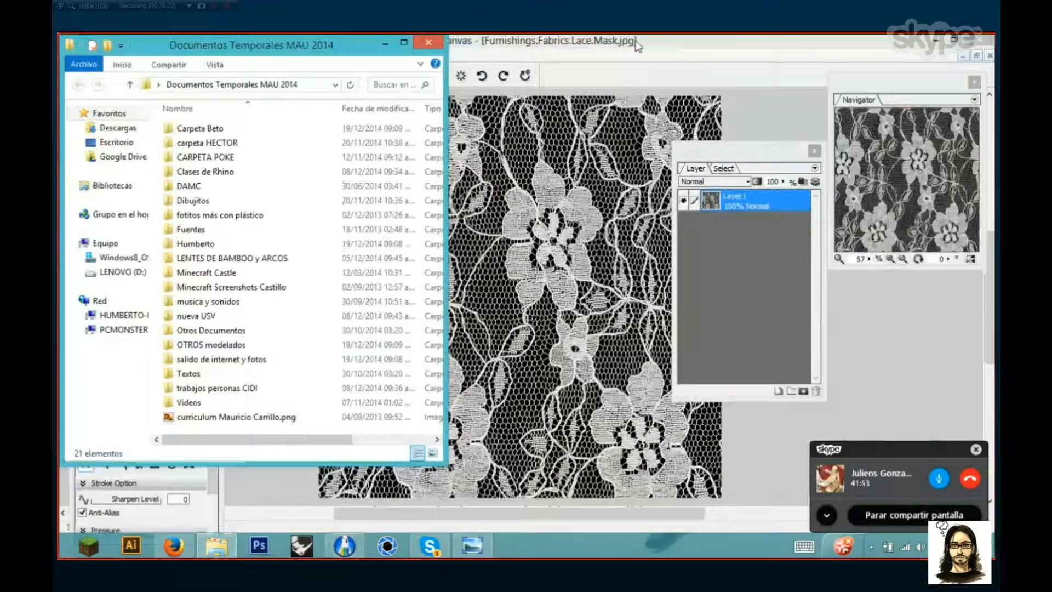
left_click(637, 45)
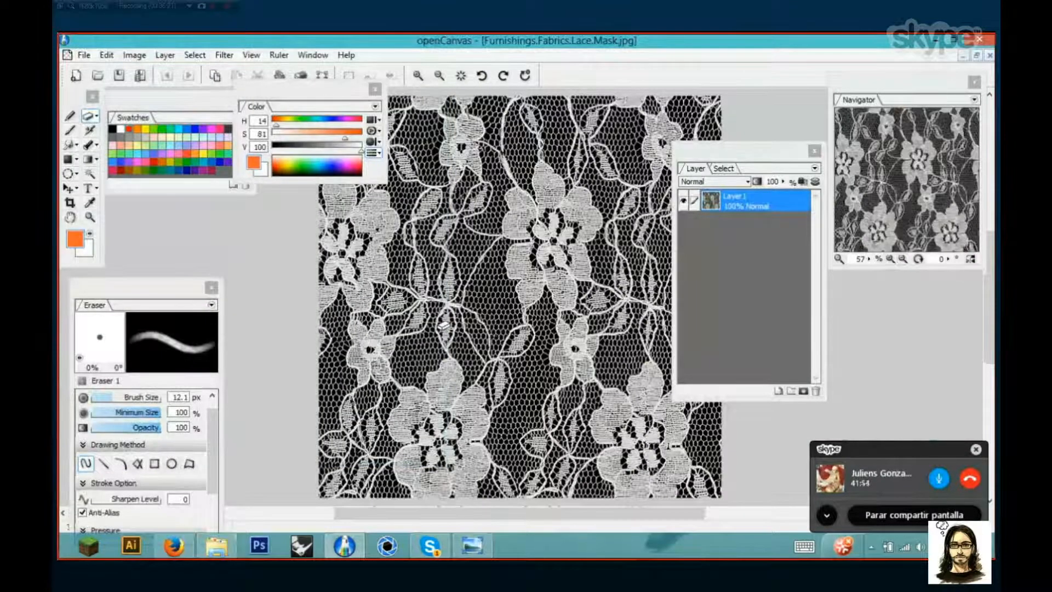
Examine the lace pattern close up and as a whole, and look through the available filter adjustments
left_click_drag(554, 311, 515, 316)
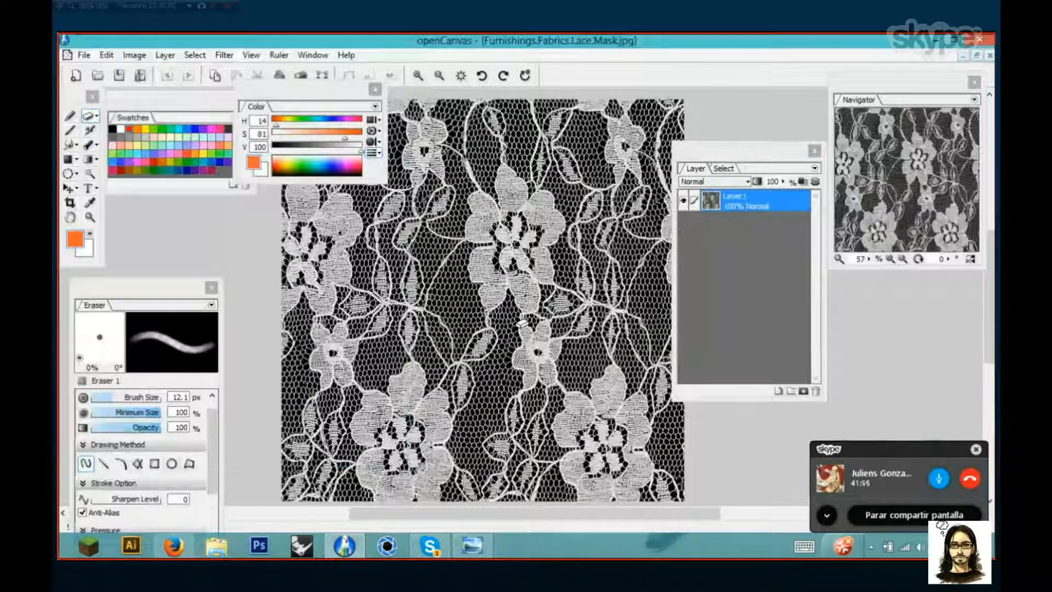
left_click_drag(448, 319, 471, 334)
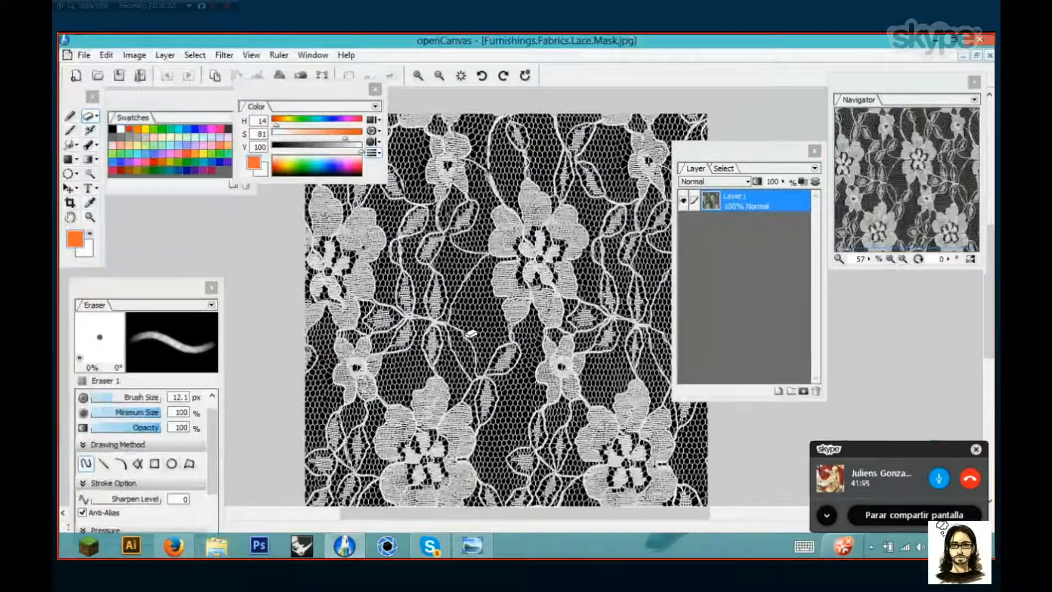
scroll(471, 333, "up", 3)
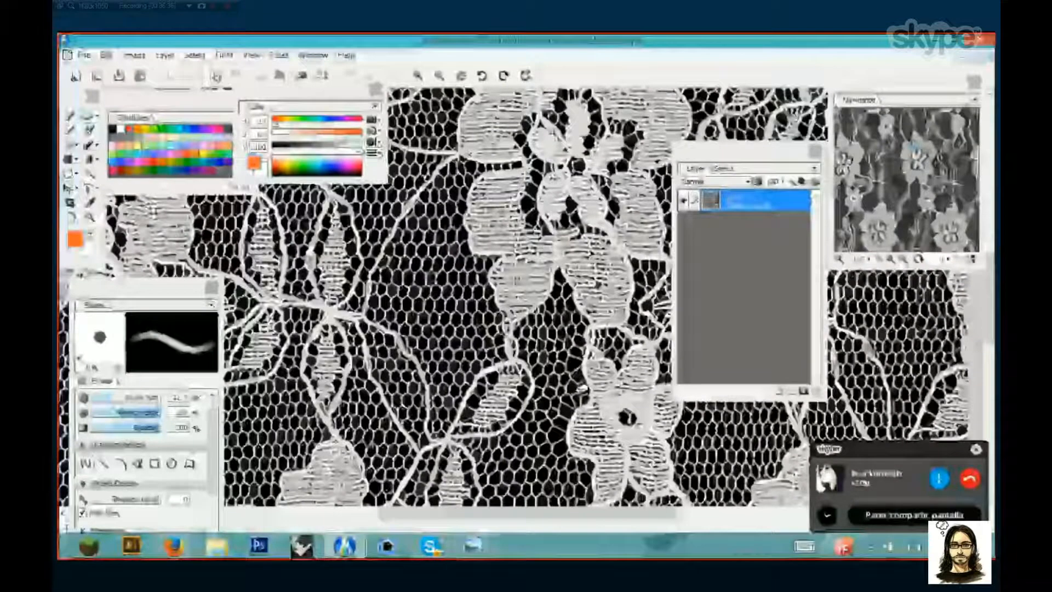
left_click(195, 56)
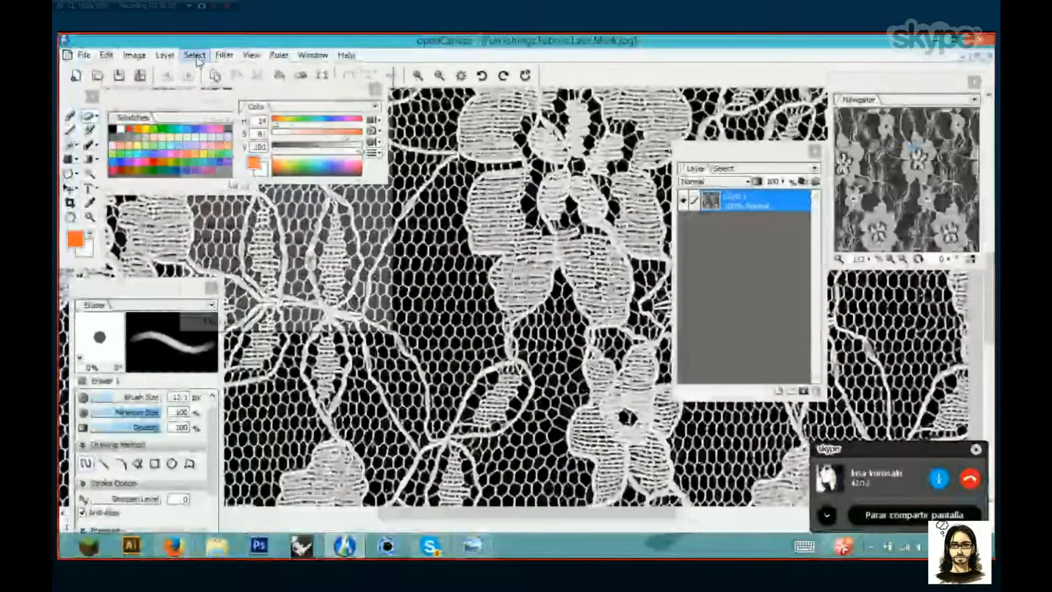
mouse_move(222, 55)
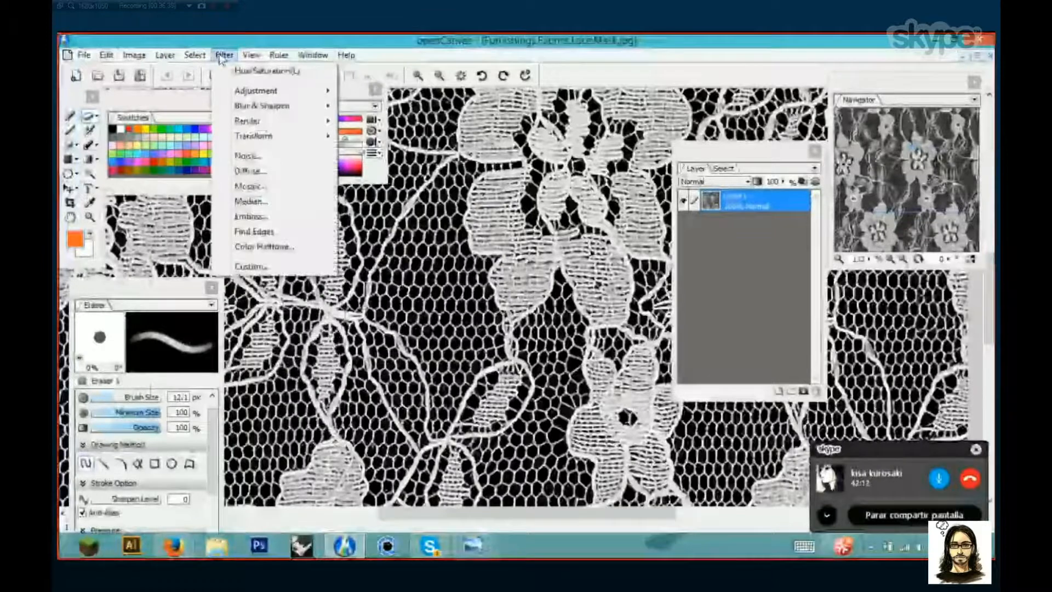
mouse_move(256, 90)
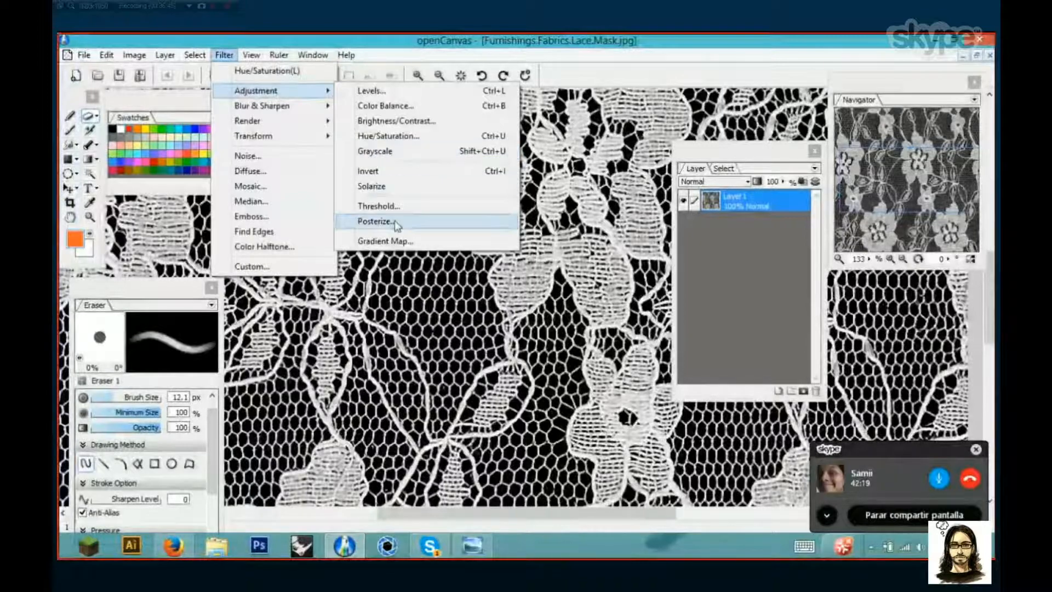
left_click(623, 46)
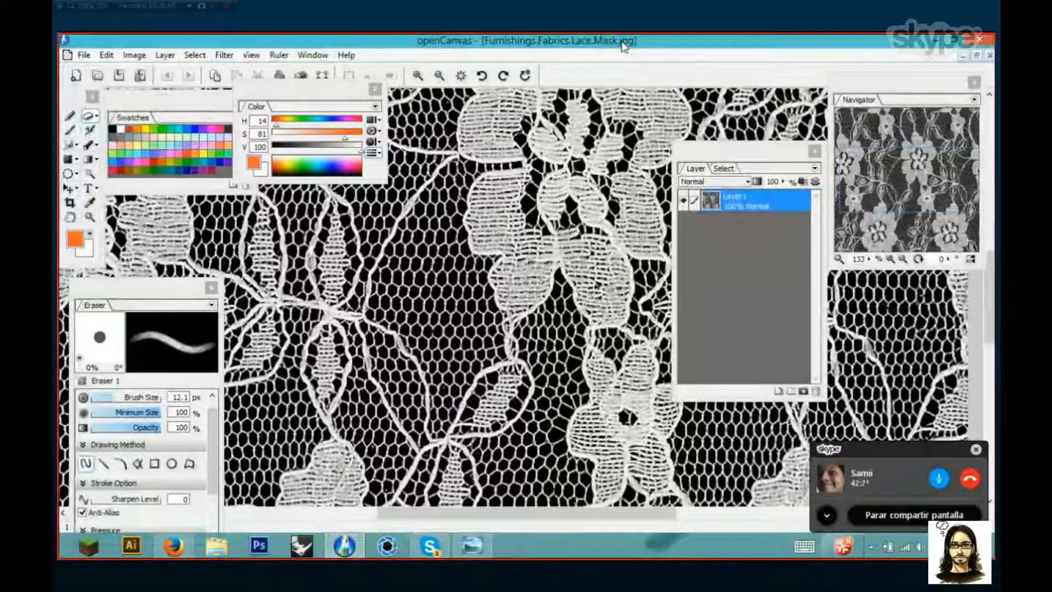
scroll(437, 291, "down", 1)
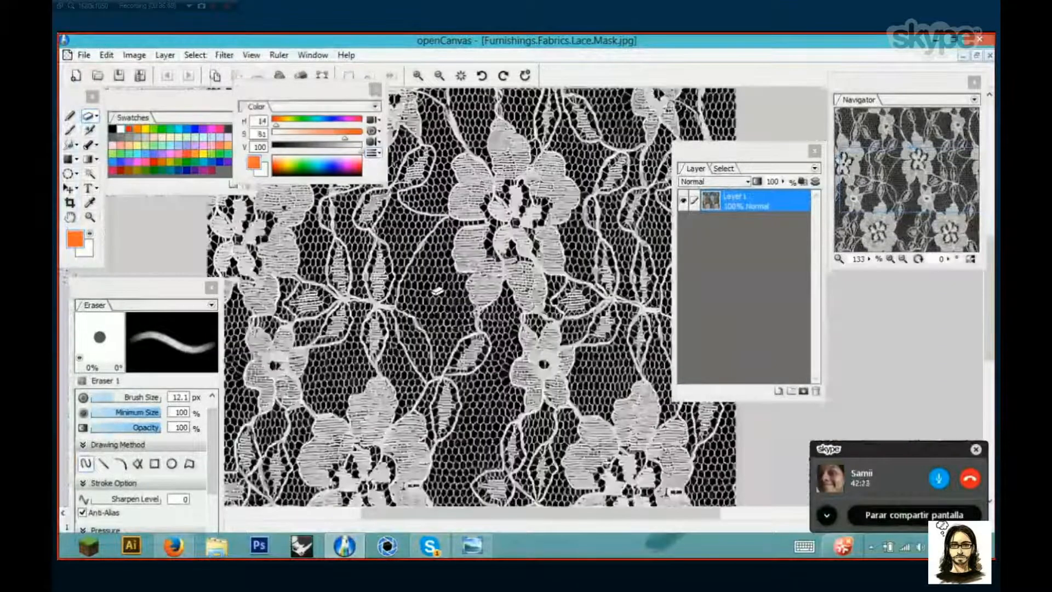
scroll(436, 291, "down", 1)
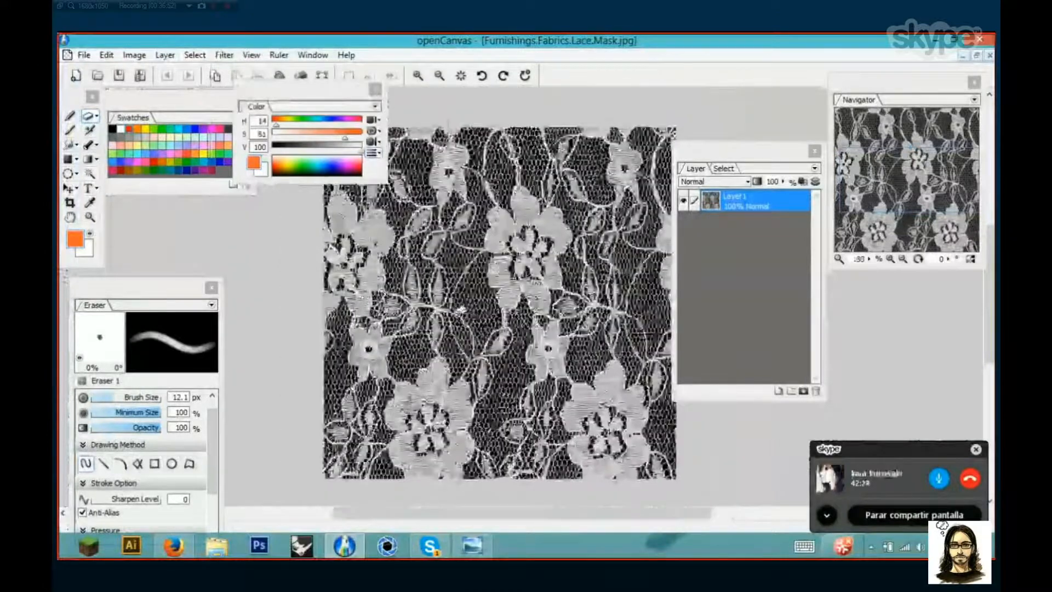
left_click_drag(609, 252, 555, 261)
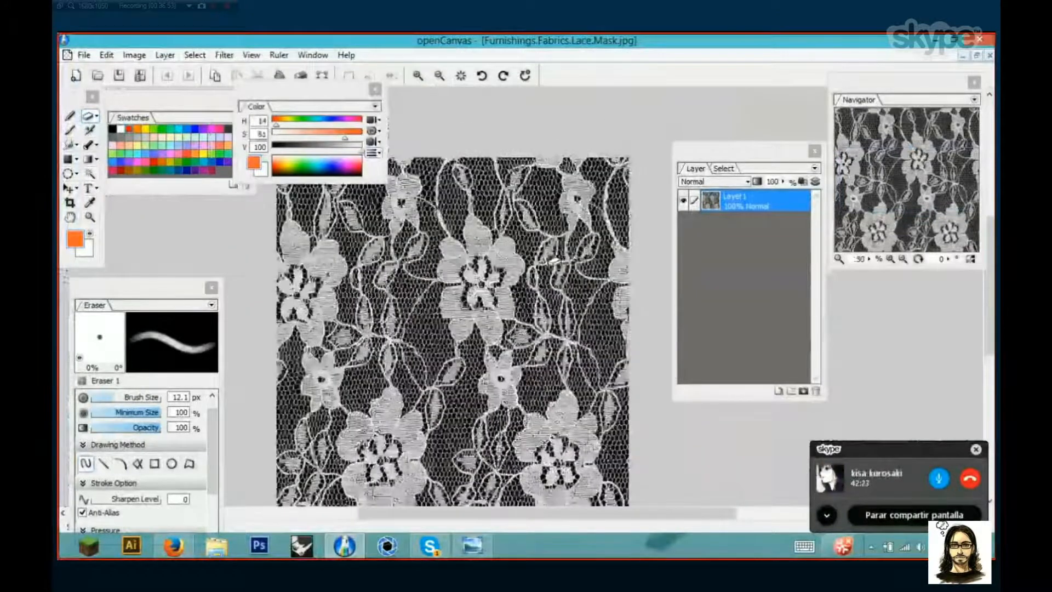
left_click_drag(510, 302, 568, 298)
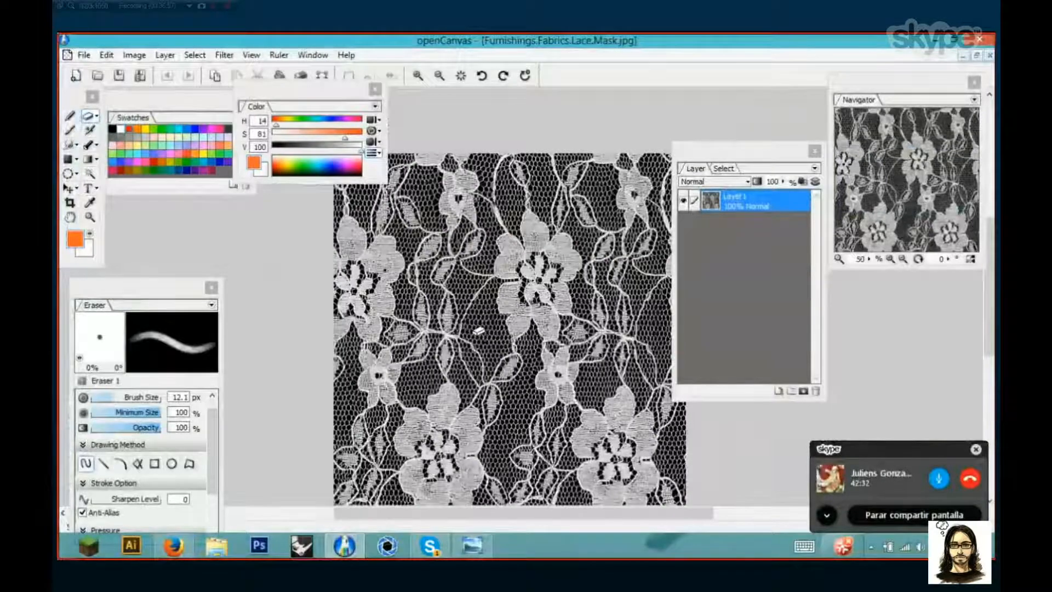
Copy the entire lace image, paste it into the girl drawing on a layer above HAIR, and scale it to about 69%
key("ctrl+a")
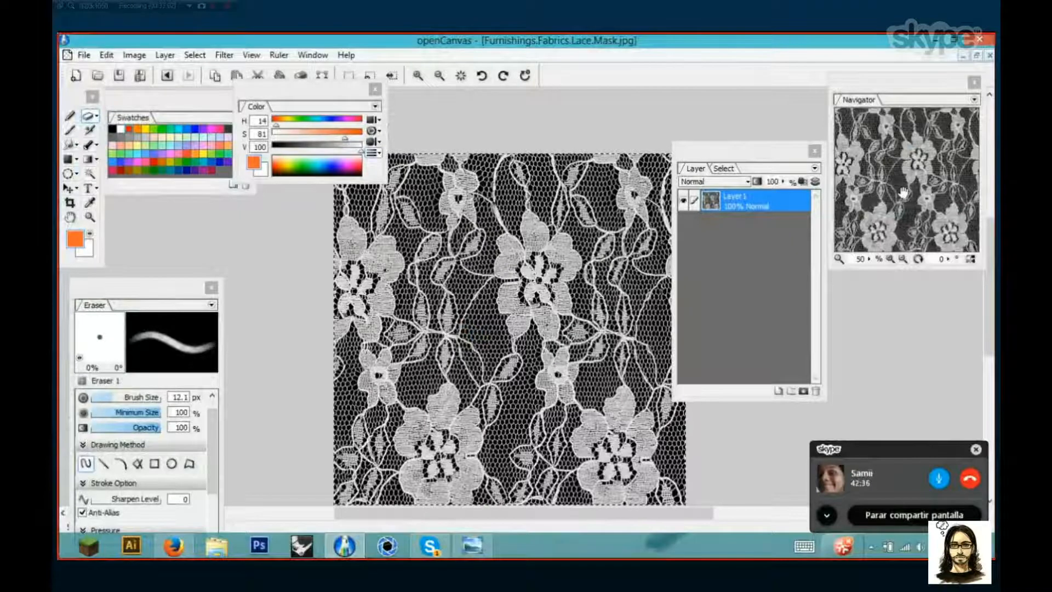
left_click(989, 56)
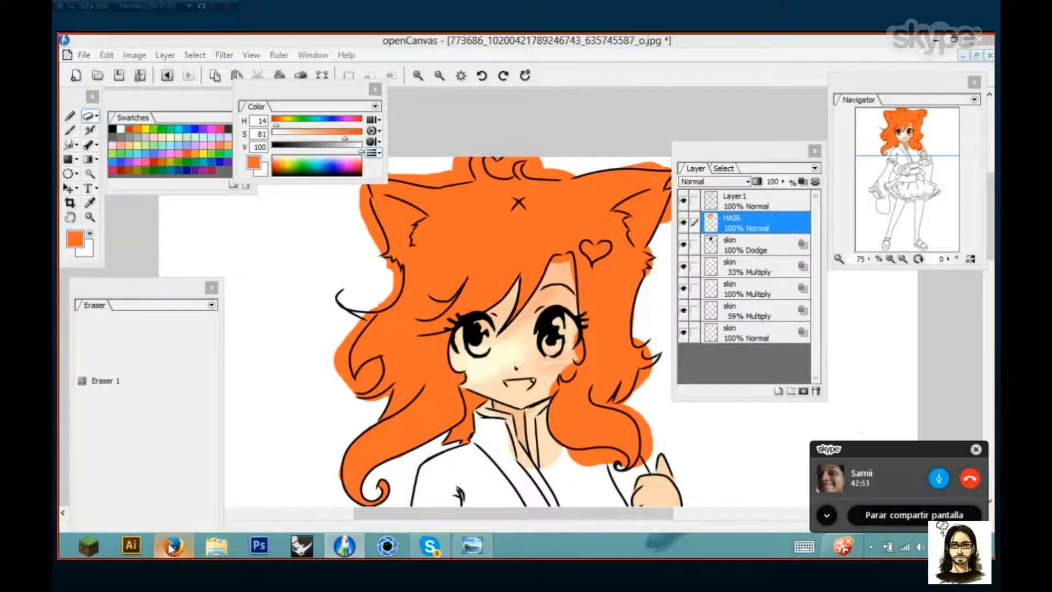
key("ctrl+v")
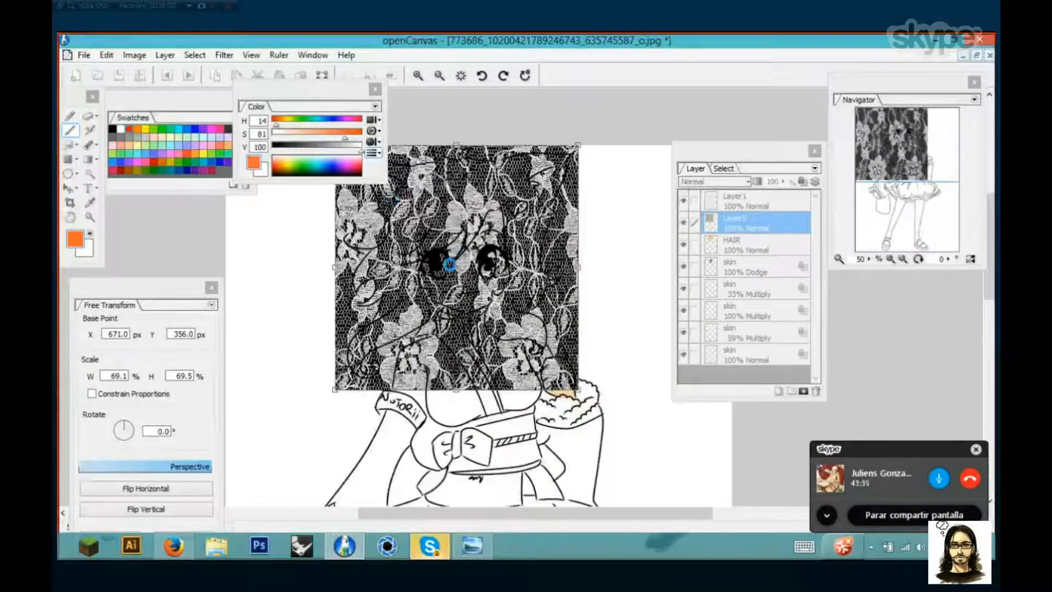
Switch to Skype to read the group chat, and return to openCanvas, dismissing the warning dialog
left_click(430, 546)
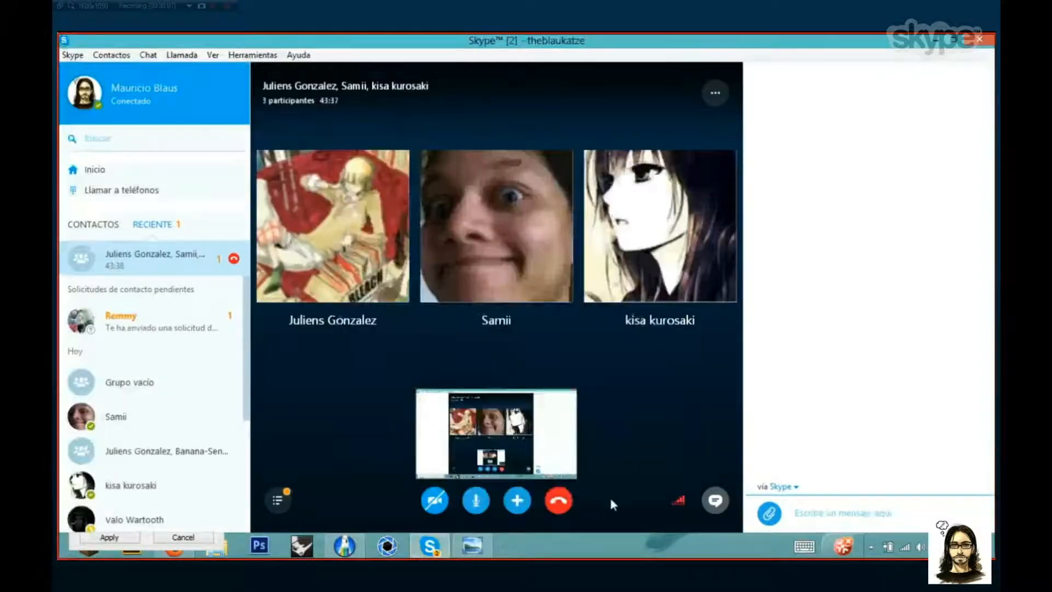
left_click(825, 510)
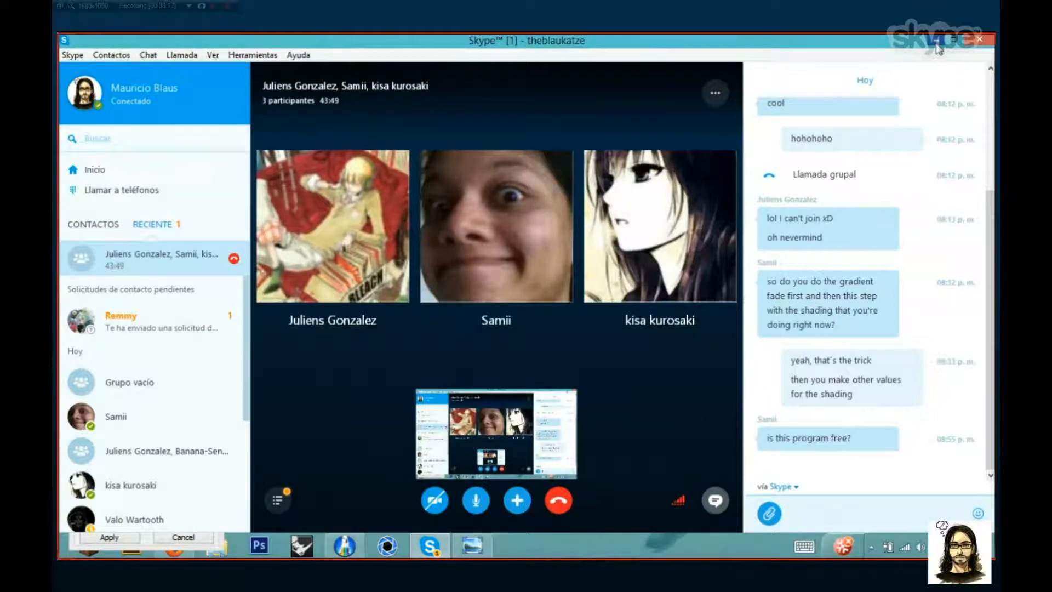
left_click(938, 47)
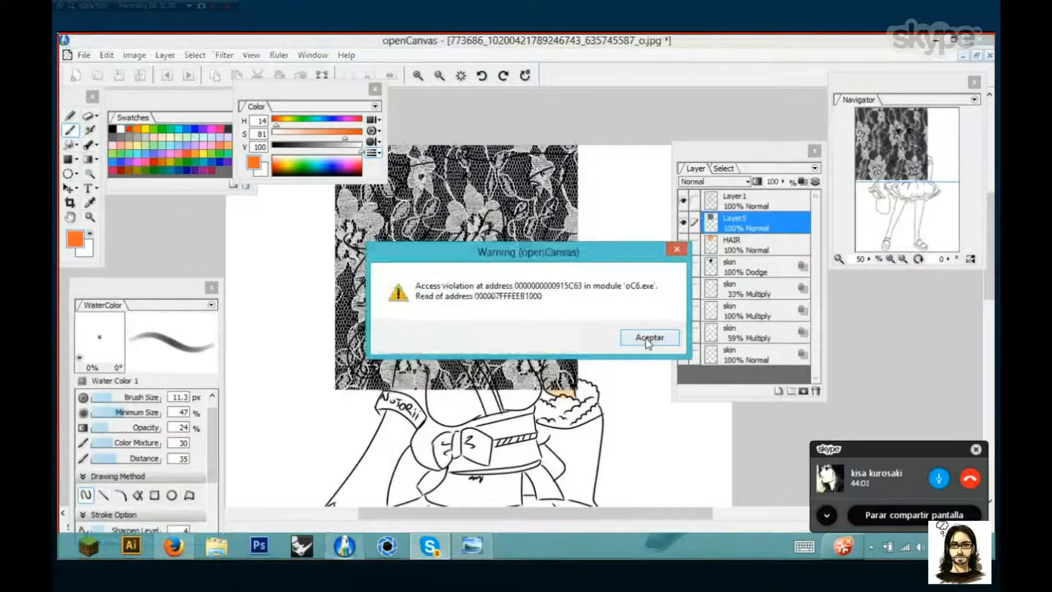
left_click(649, 338)
Compare the drawing with the pasted lace layer hidden and shown
left_click_drag(480, 242, 546, 282)
left_click_drag(404, 359, 398, 362)
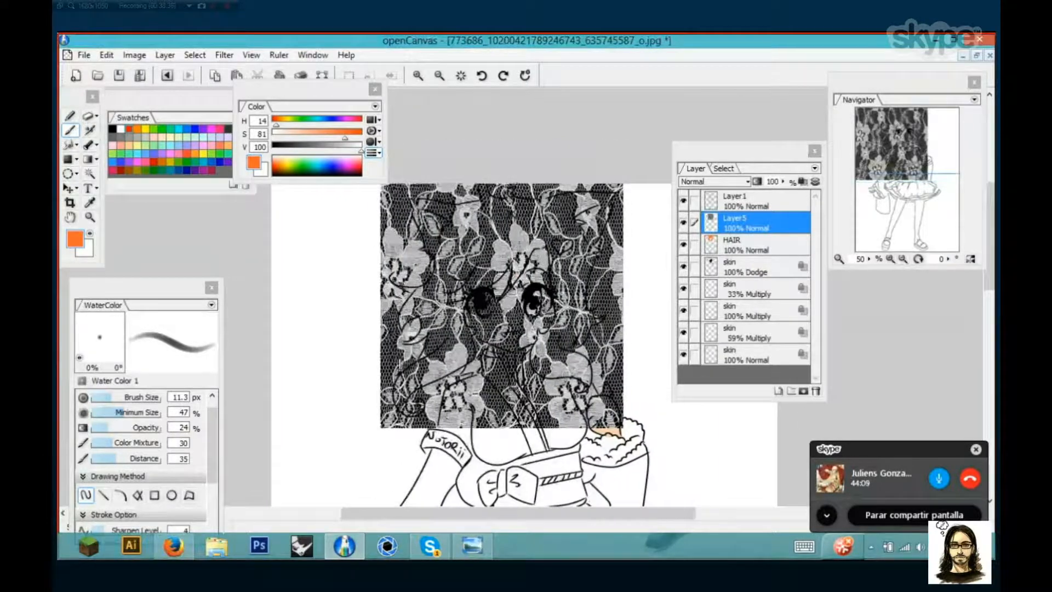
scroll(551, 325, "up", 1)
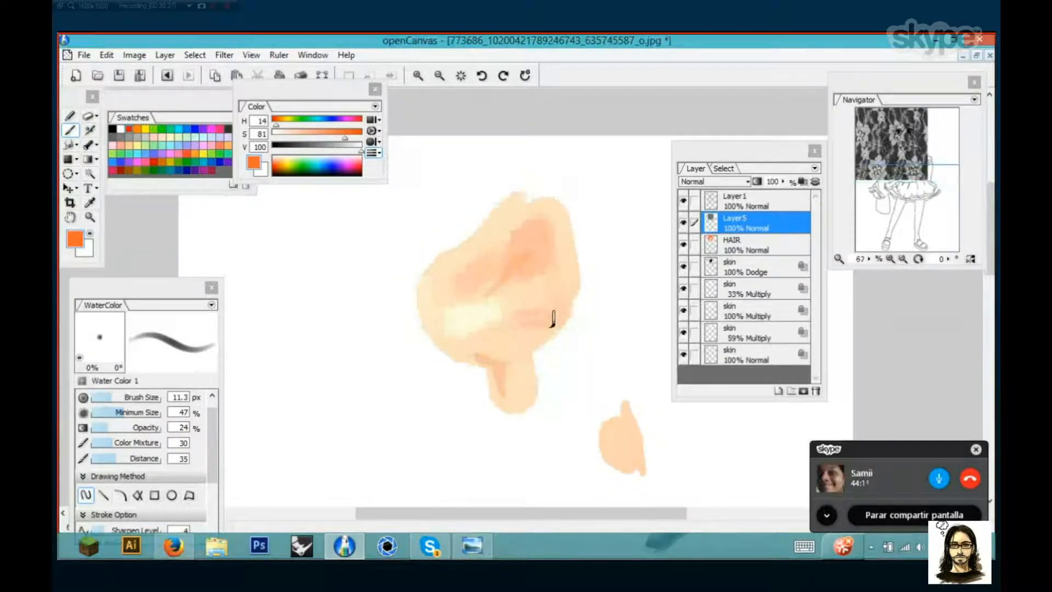
scroll(552, 317, "down", 1)
scroll(553, 315, "up", 1)
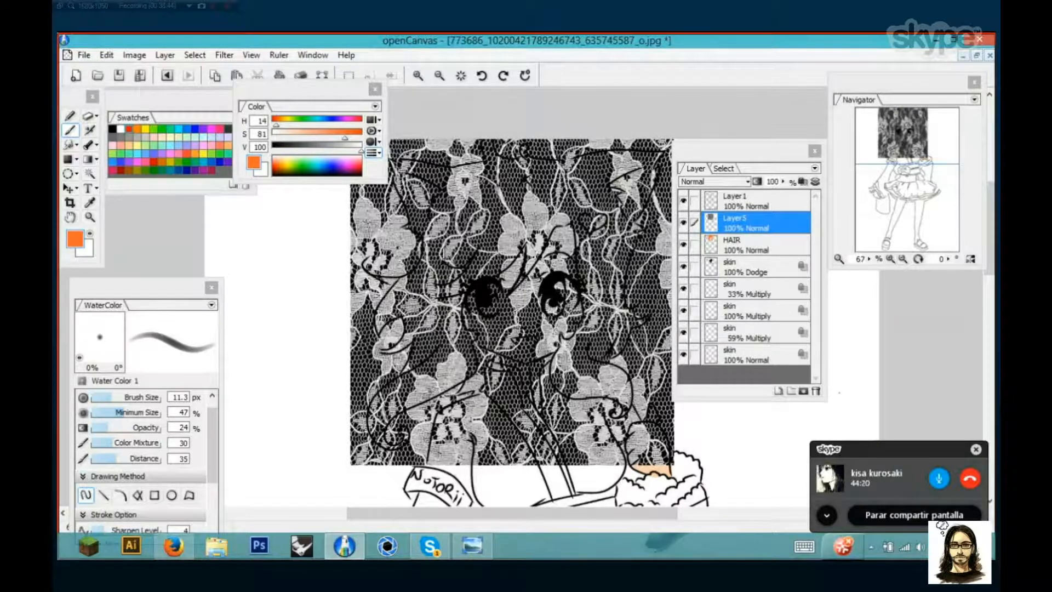
left_click(683, 223)
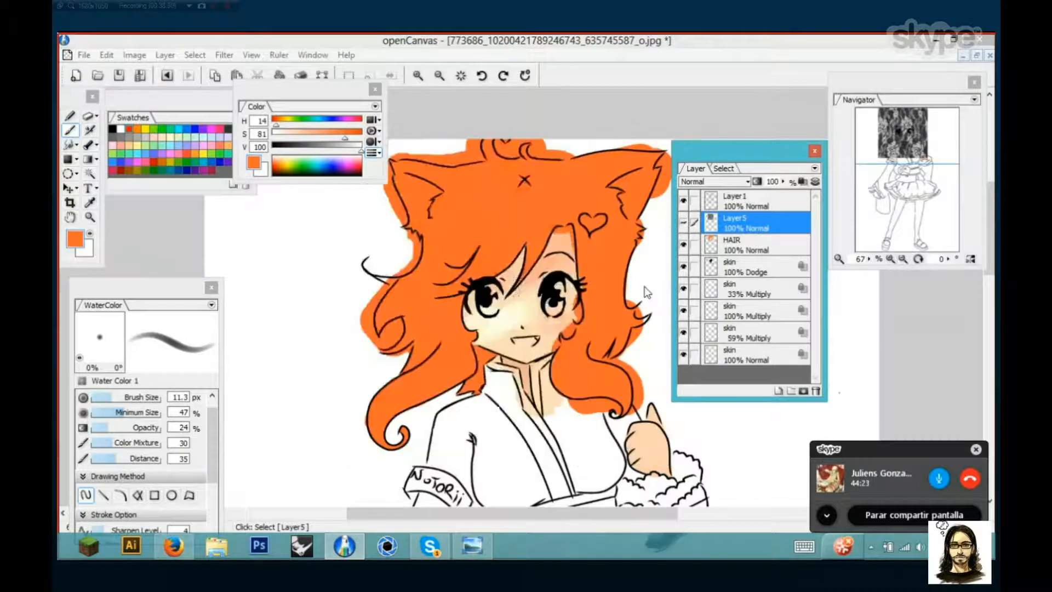
left_click(683, 223)
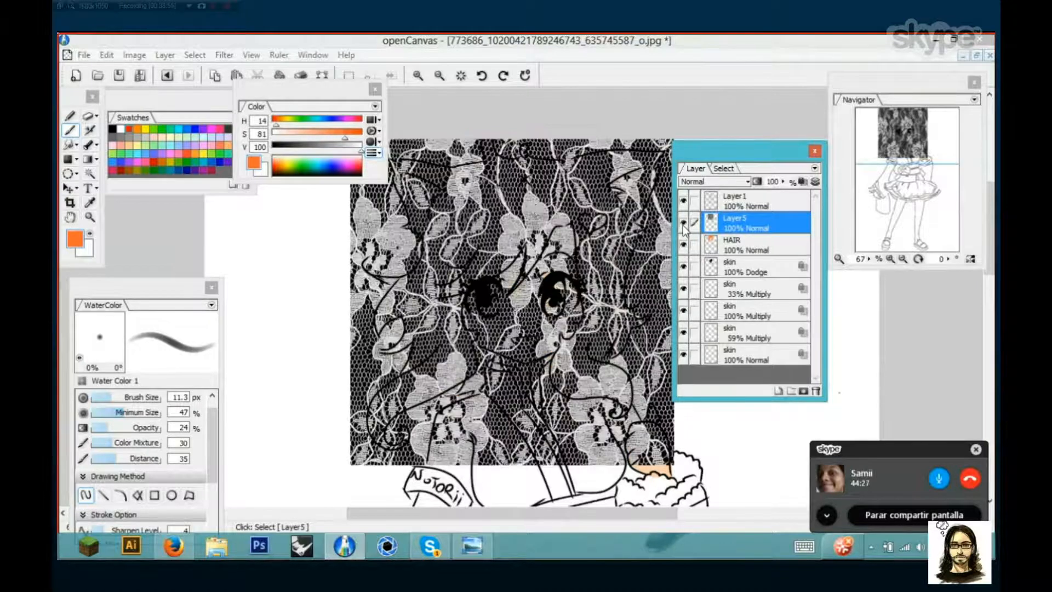
Hide the lace layer and select the empty area around the hair on the HAIR layer with the Magic Wand at range 47
left_click(93, 175)
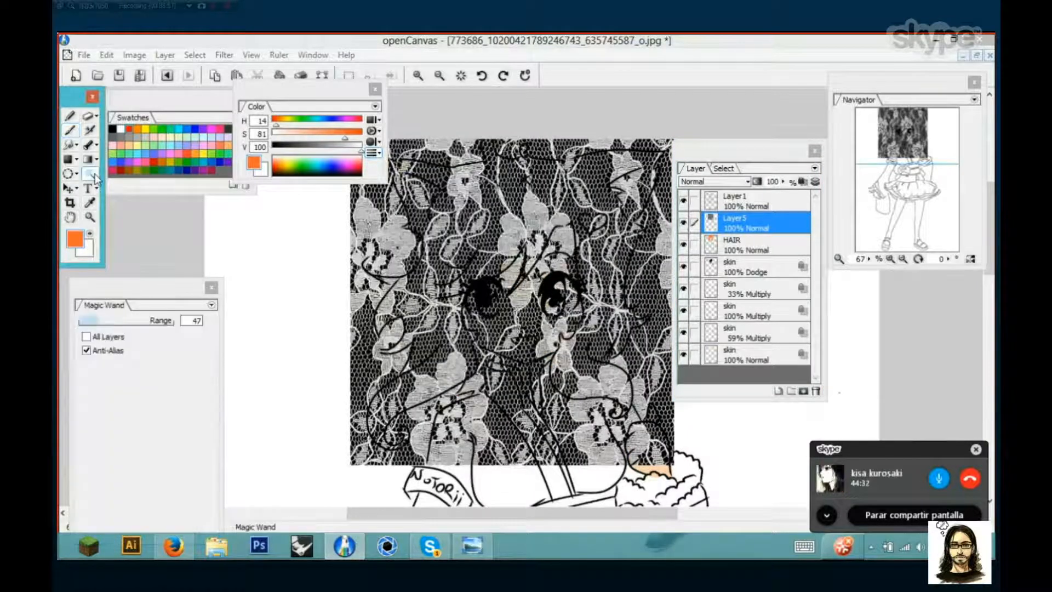
left_click(742, 251)
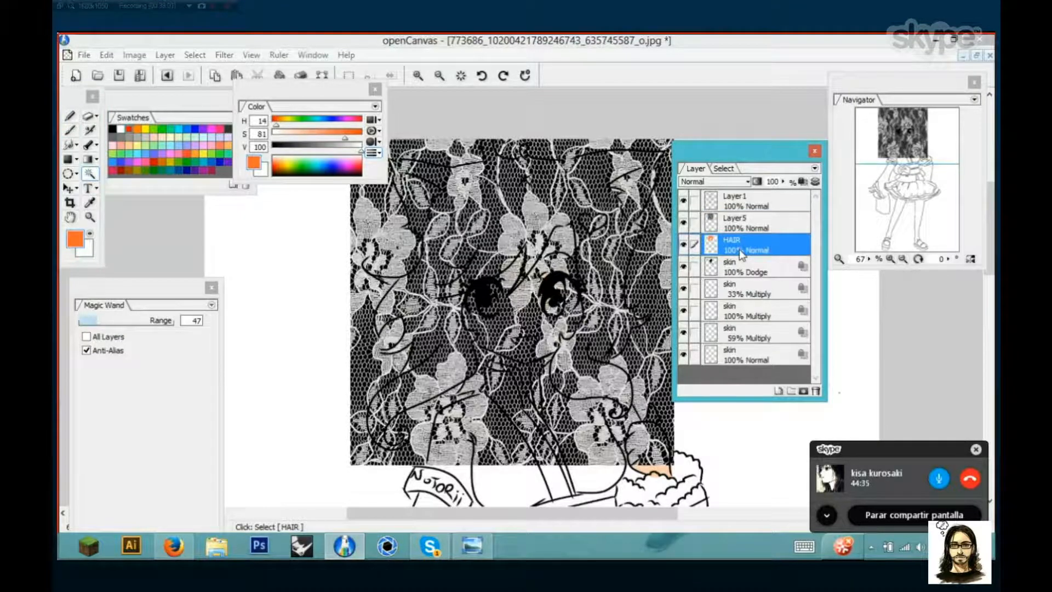
left_click(683, 224)
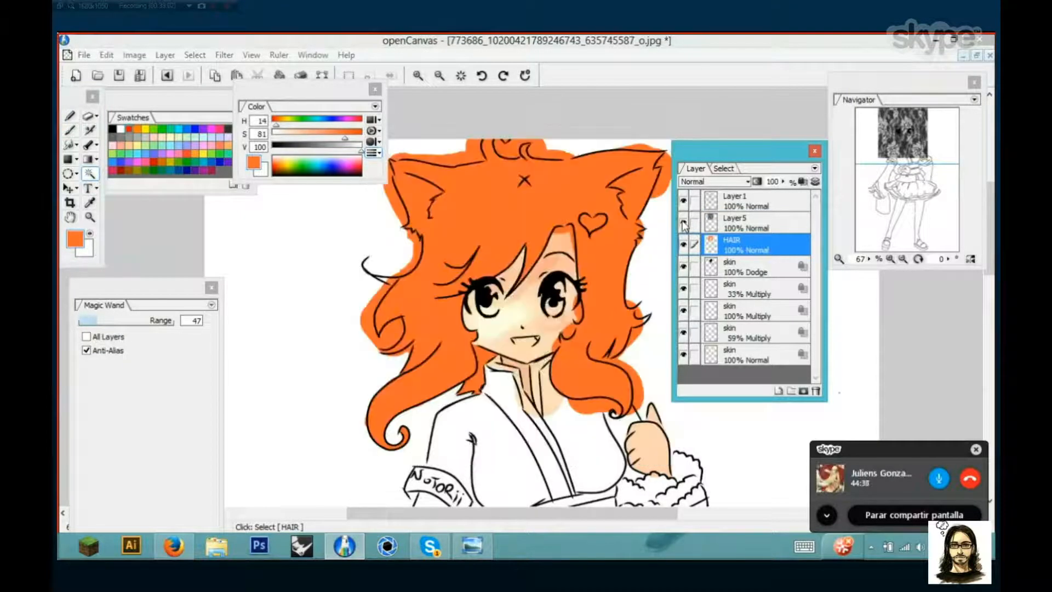
left_click(645, 257)
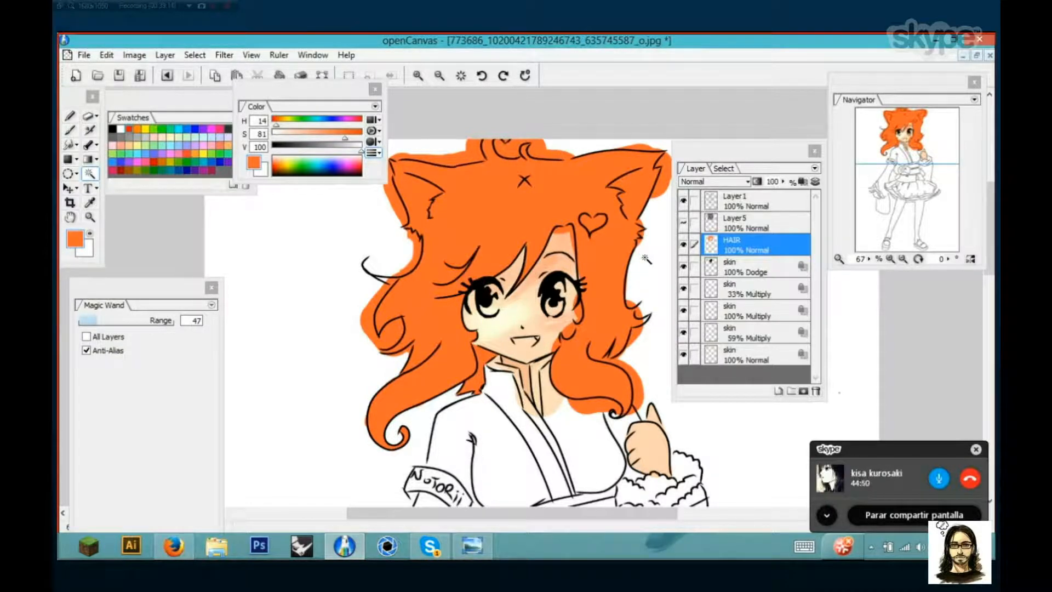
left_click(645, 257)
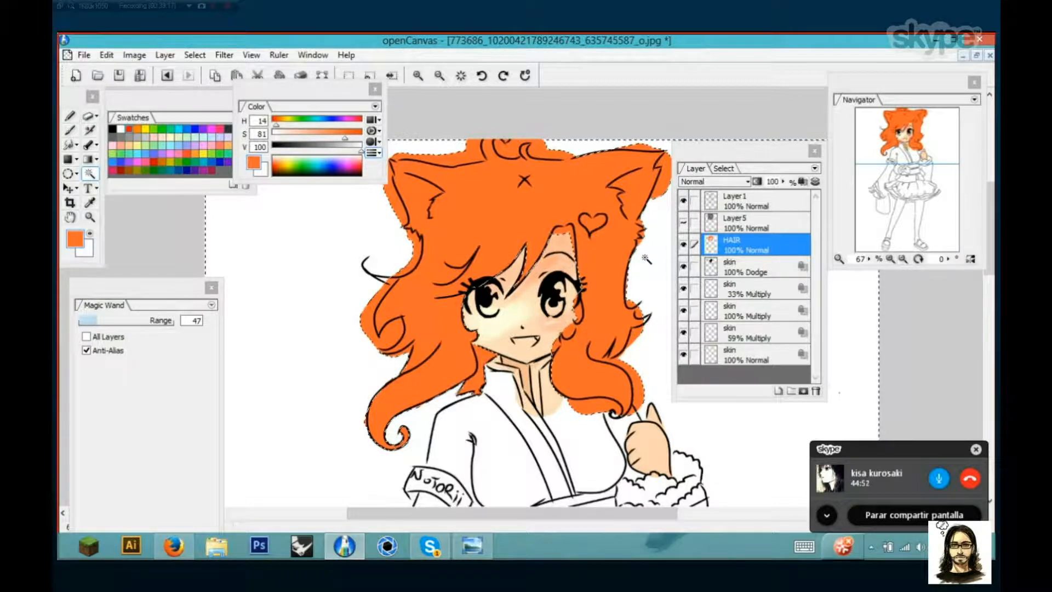
Show the lace layer again and delete the lace outside the hair shape, clearing the selection
left_click(684, 225)
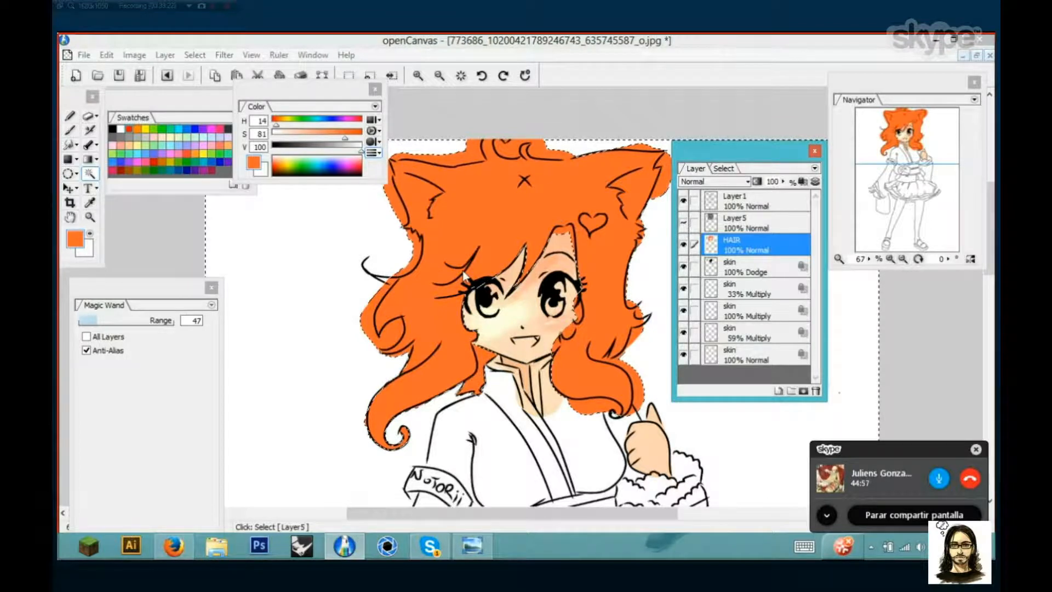
key("ctrl+z")
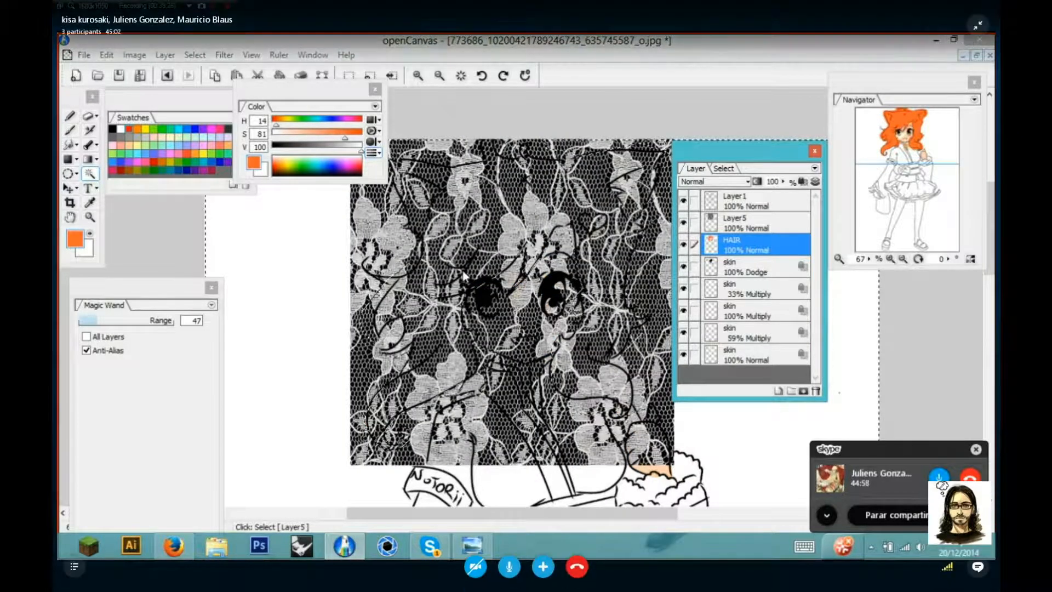
left_click(323, 267)
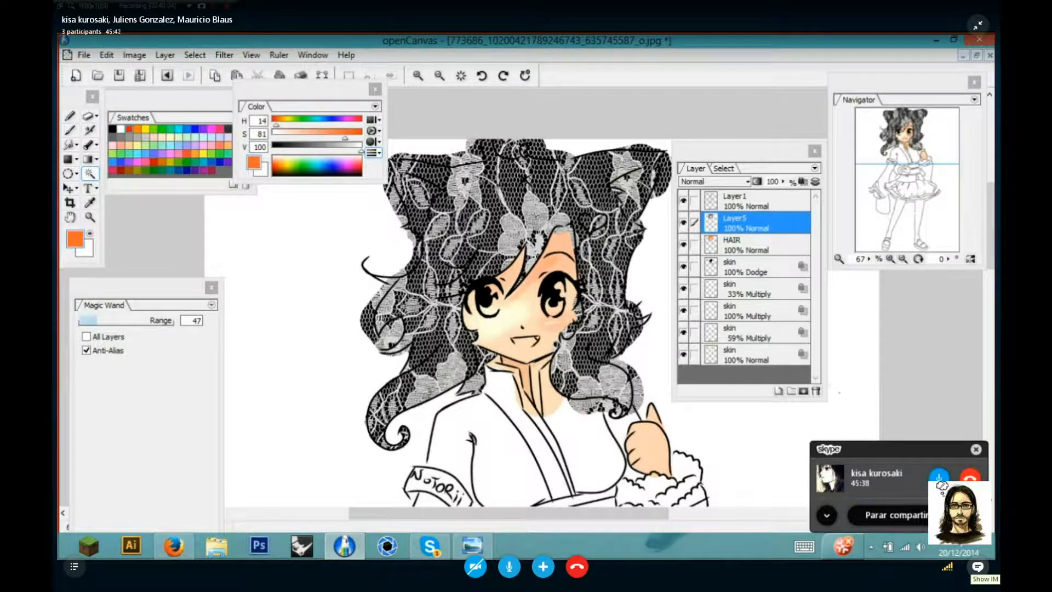
Set the lace layer's blend mode to Pin Light and its opacity to 19%
scroll(454, 320, "up", 3)
scroll(454, 318, "down", 2)
scroll(454, 318, "up", 1)
scroll(455, 320, "down", 2)
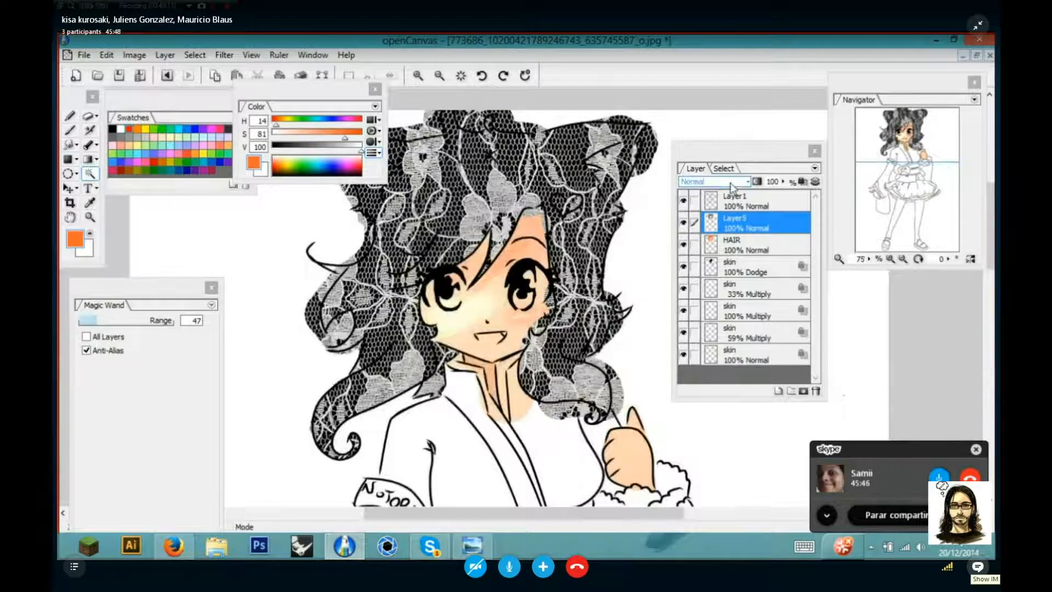
left_click(732, 183)
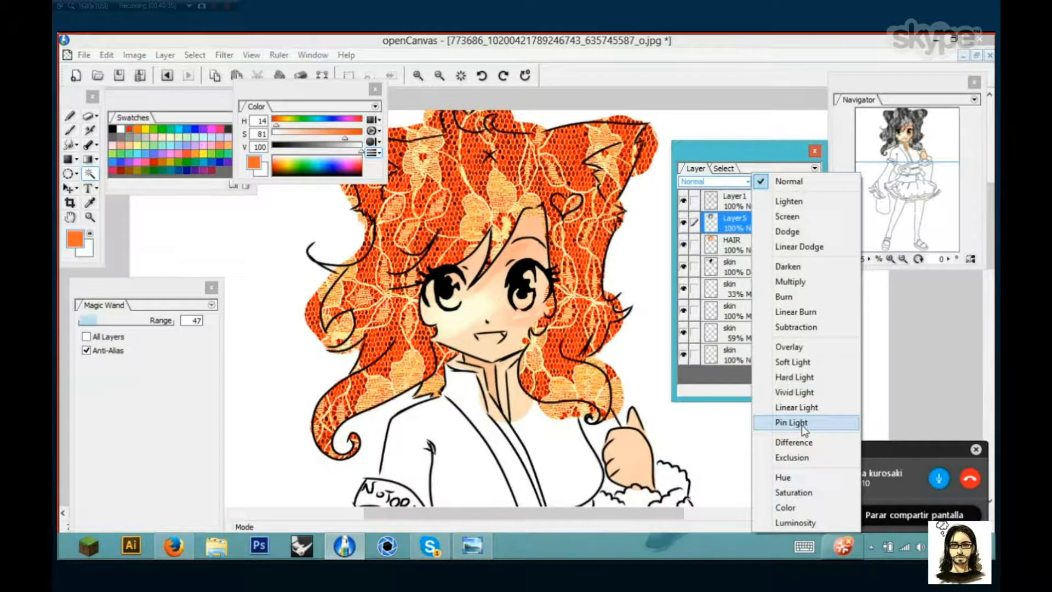
left_click(803, 422)
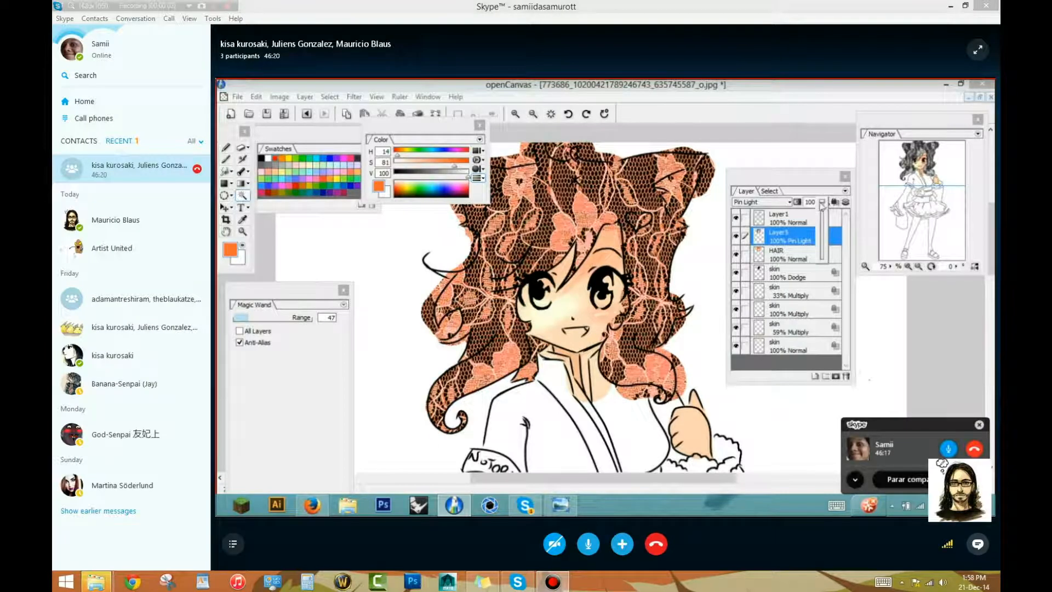
left_click_drag(824, 204, 823, 230)
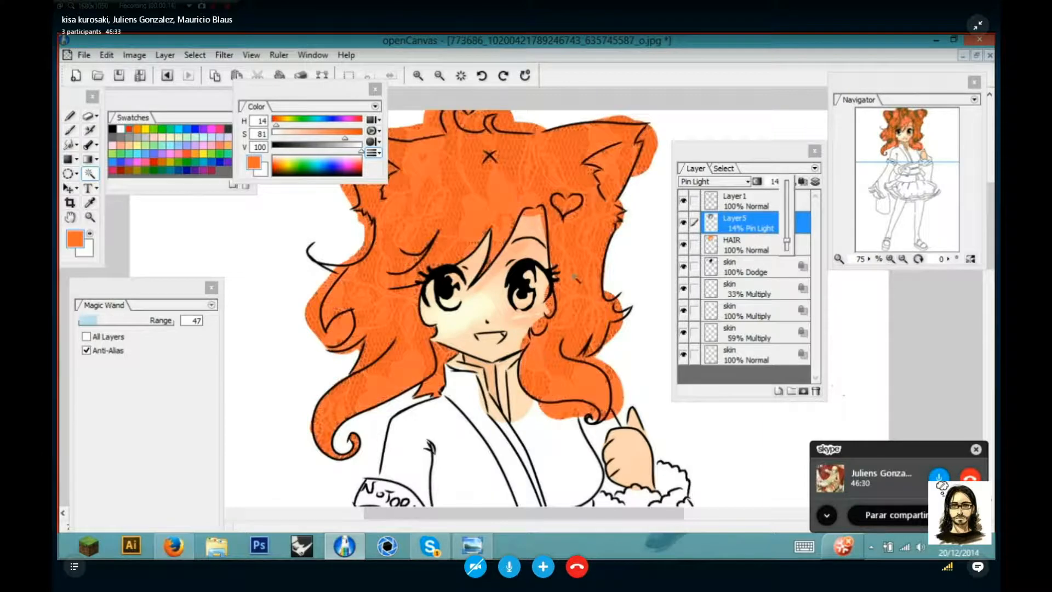
left_click_drag(787, 245, 788, 241)
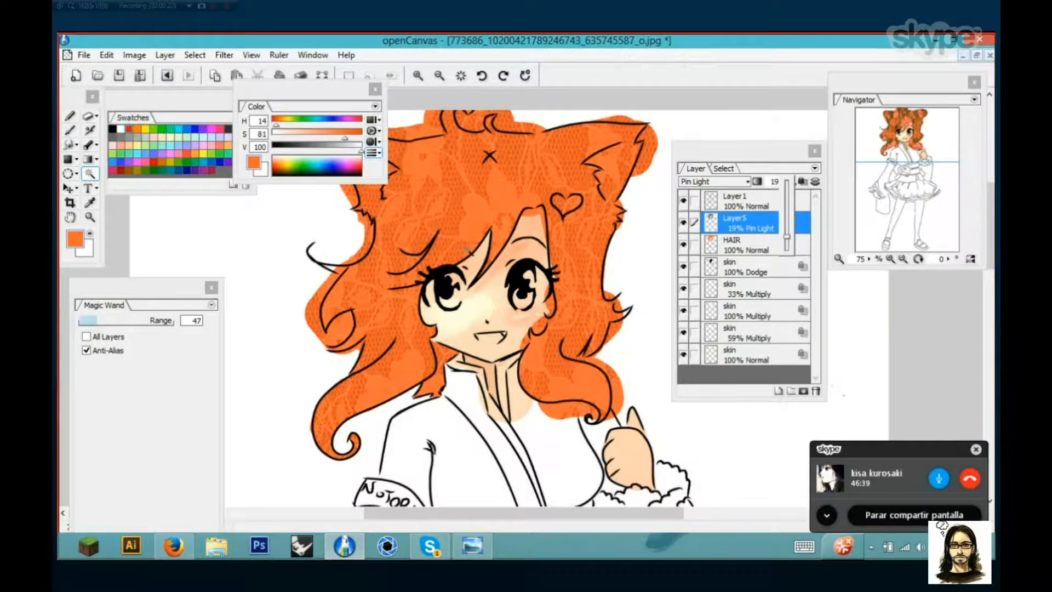
Duplicate the lace layer above the HAIR layer and lock the copy's transparency
left_click(70, 131)
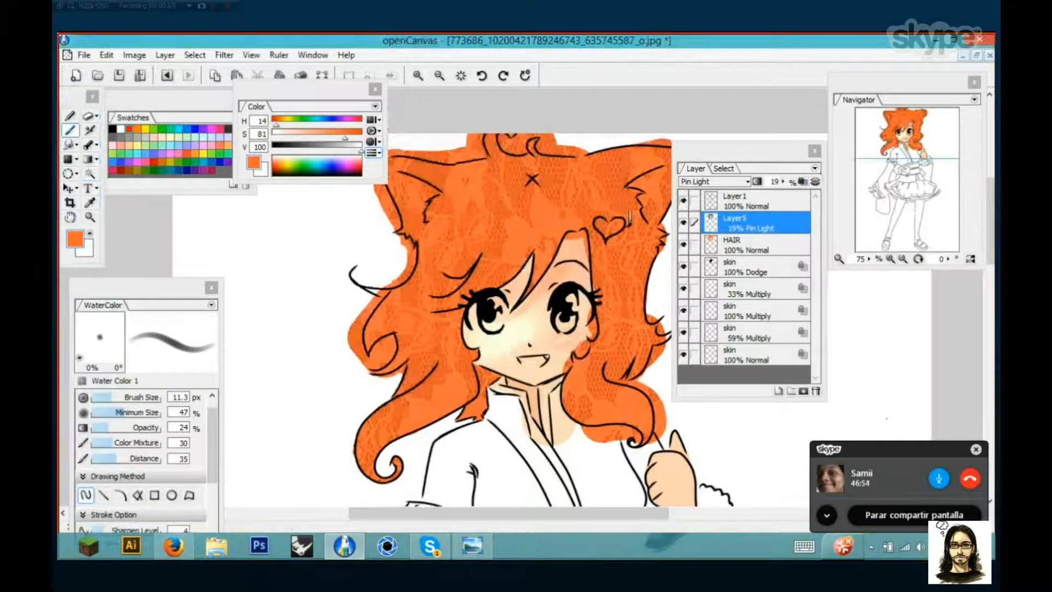
left_click_drag(594, 237, 566, 235)
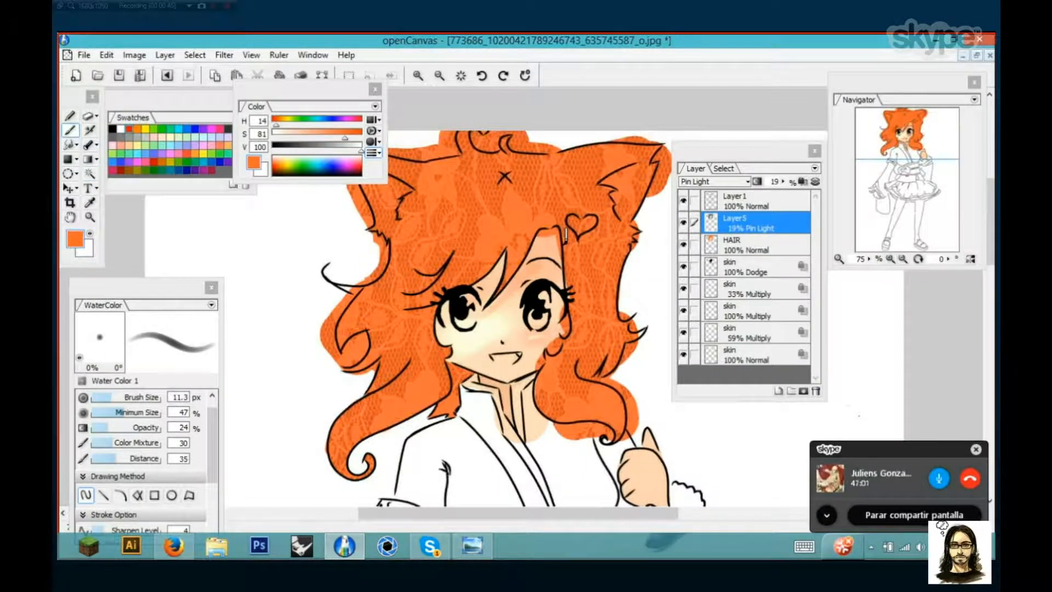
left_click(814, 168)
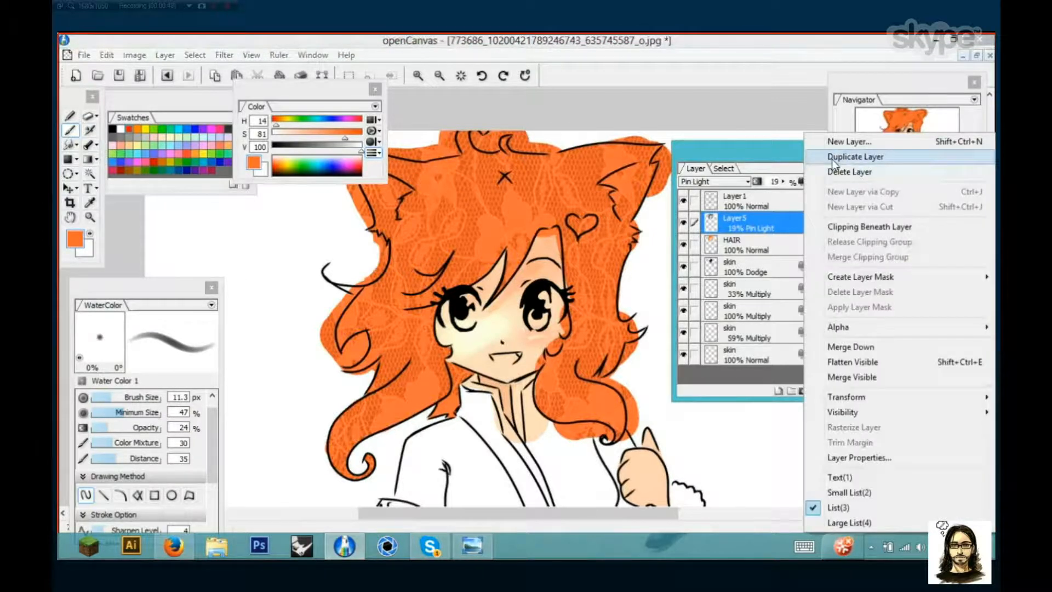
left_click(419, 312)
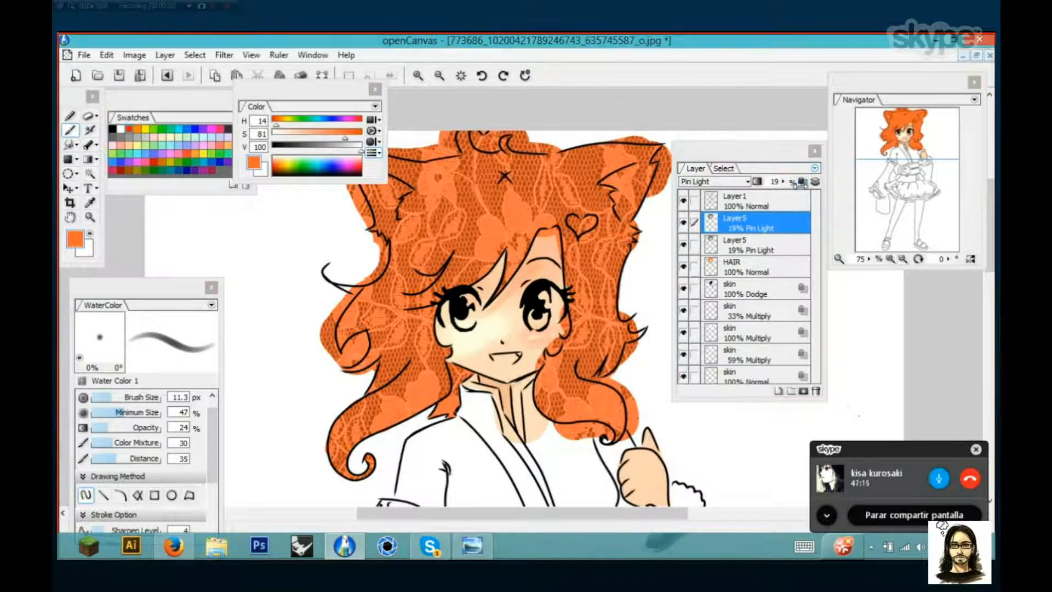
scroll(801, 186, "down", 1)
left_click(802, 182)
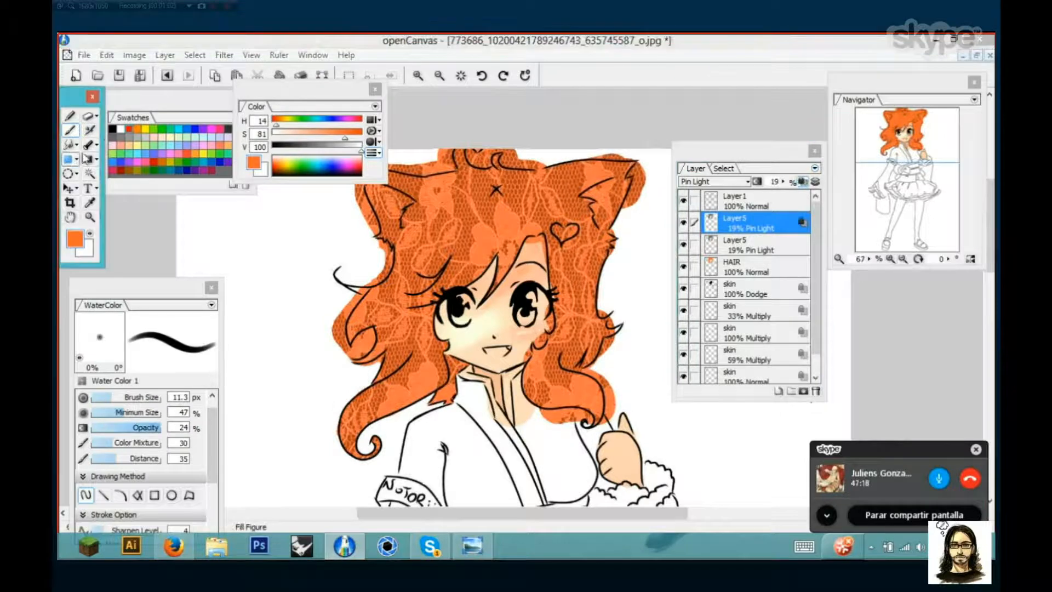
Fill the duplicated lace layer with white using Fill Rectangle and set its blend mode to Multiply
left_click(121, 129)
left_click_drag(315, 294, 338, 301)
scroll(345, 304, "down", 3)
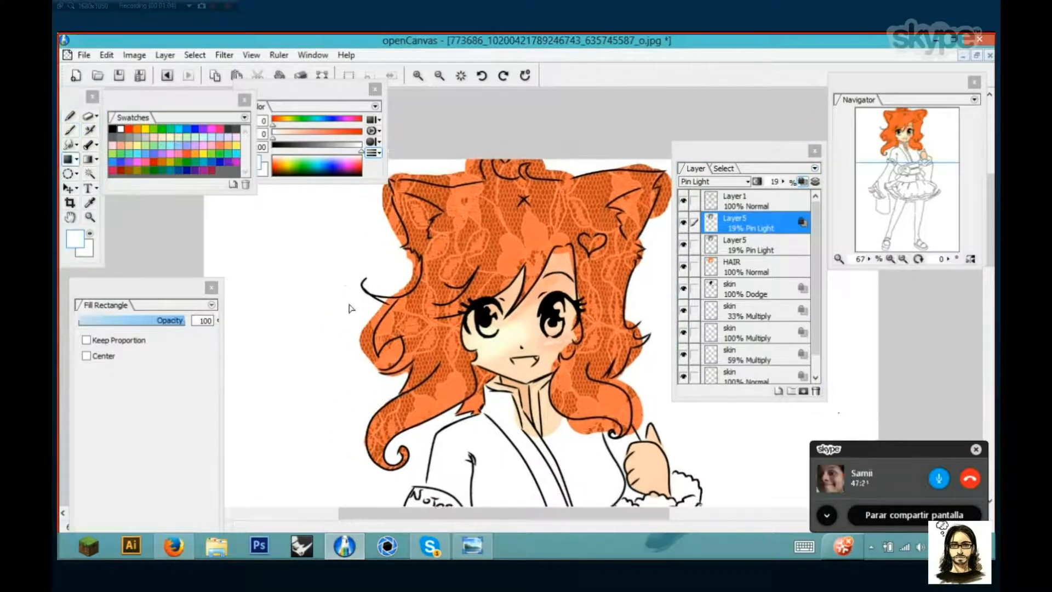
left_click(722, 182)
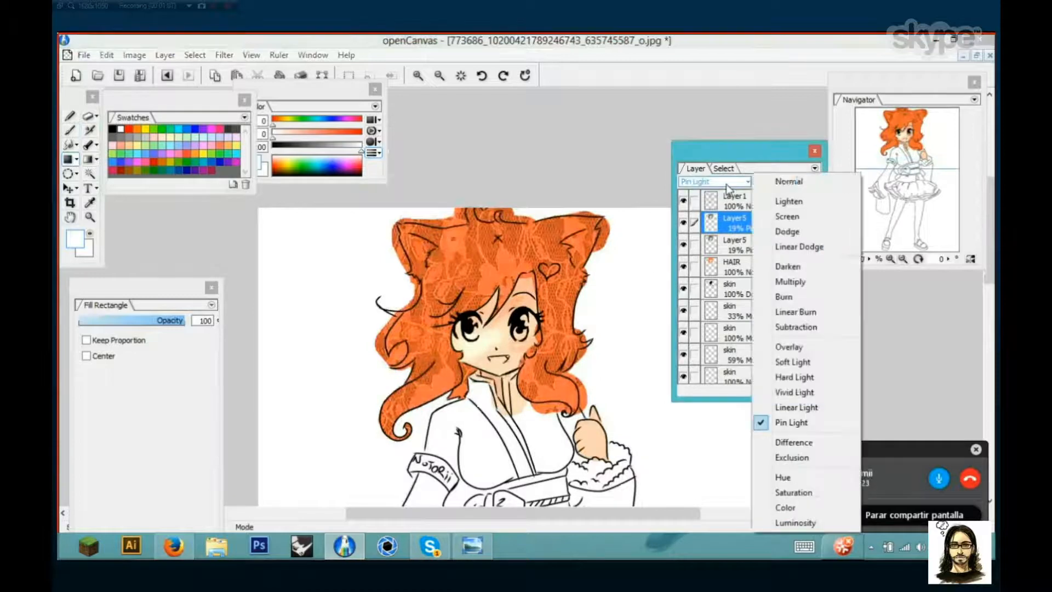
left_click(789, 281)
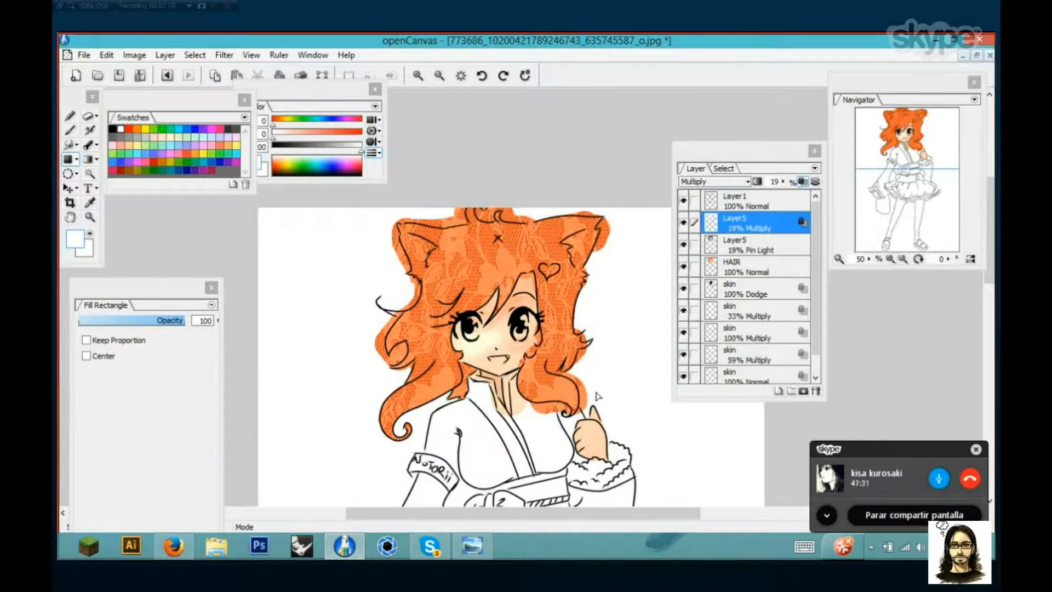
scroll(538, 394, "up", 2)
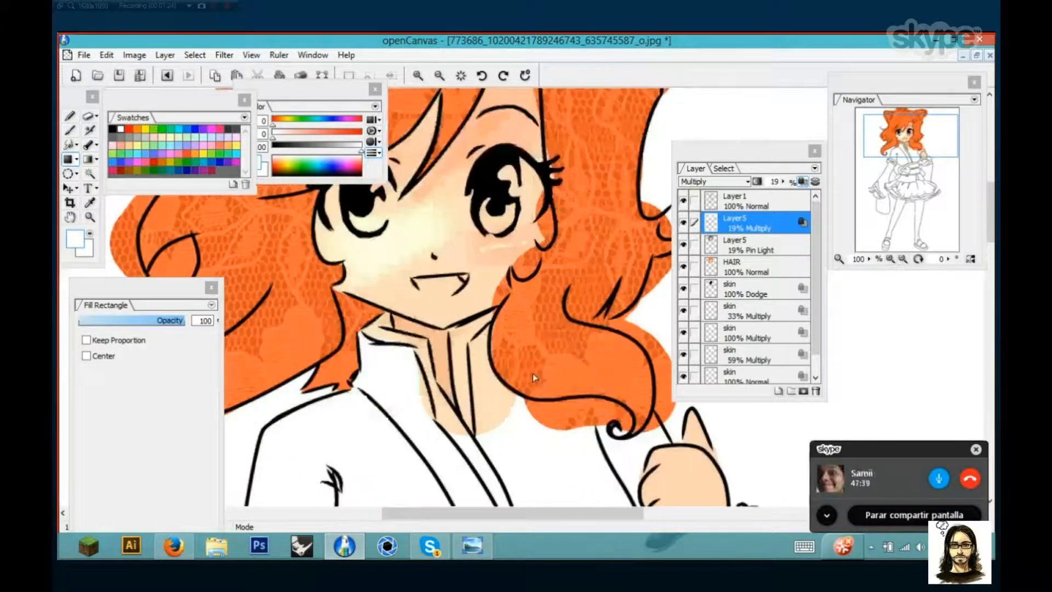
scroll(533, 373, "up", 1)
Shade the hair above the bangs lightly in purple with Water Color 1 at 19.8 px and 3% opacity
left_click(70, 135)
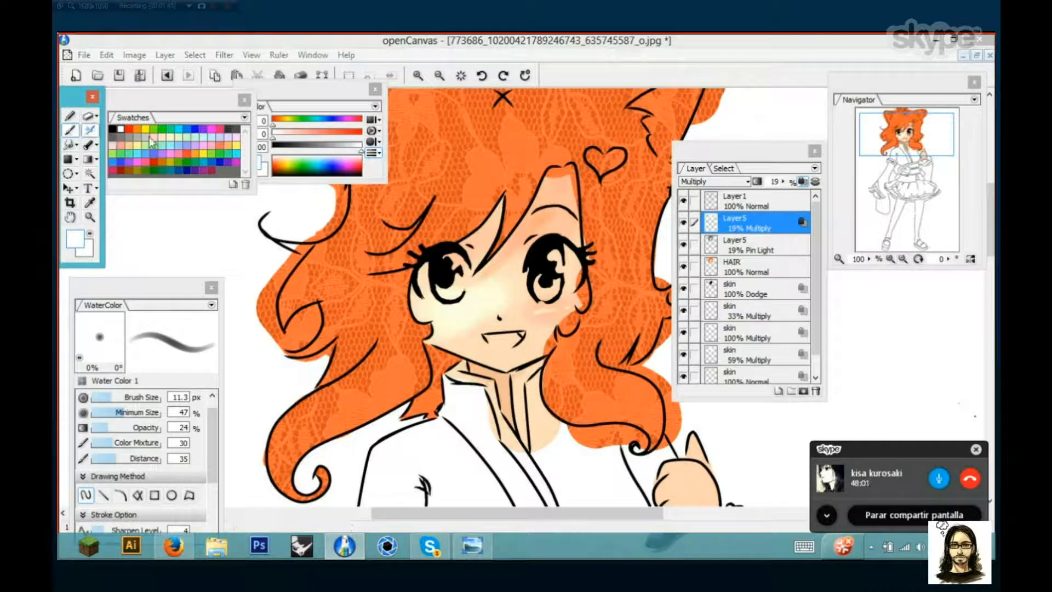
left_click(137, 129)
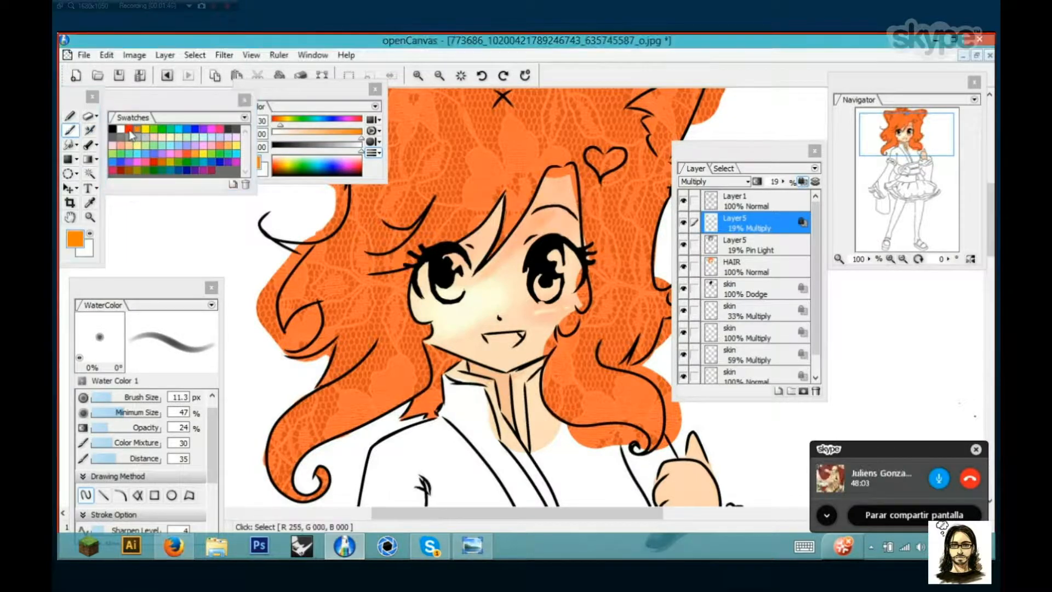
left_click(191, 133)
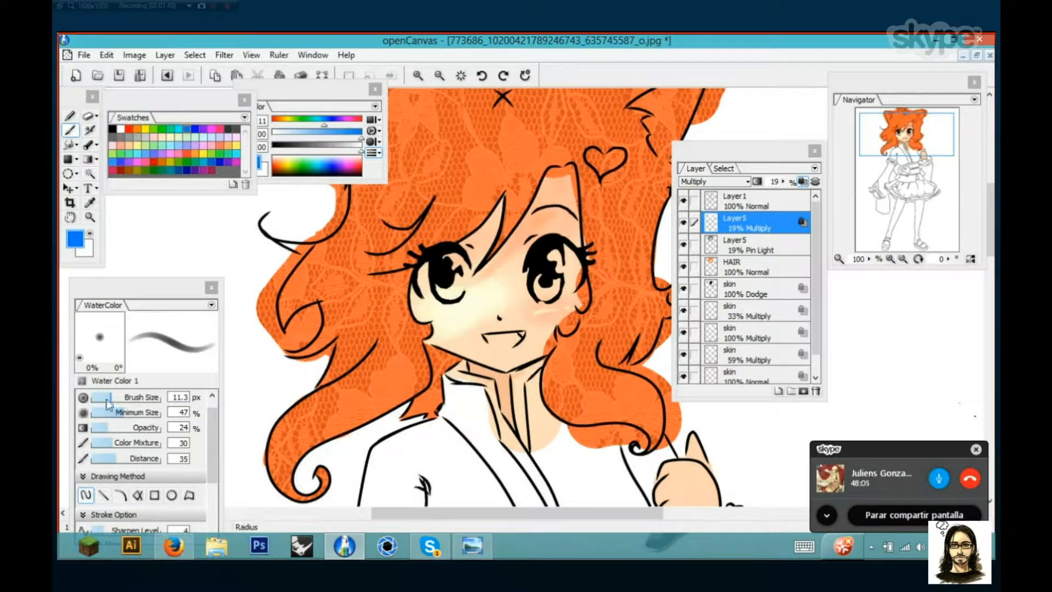
left_click(99, 427)
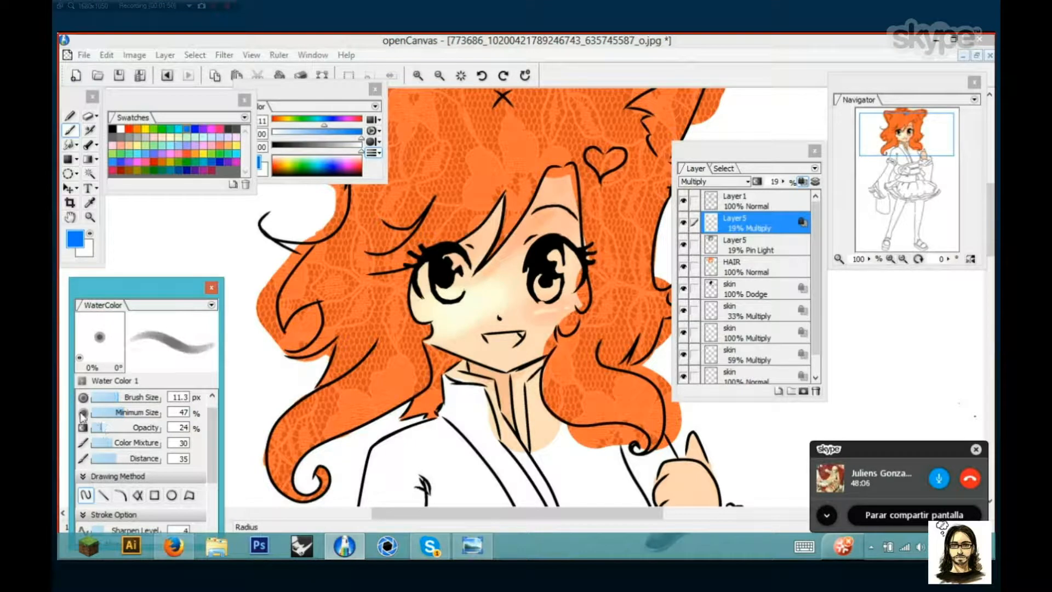
left_click(203, 129)
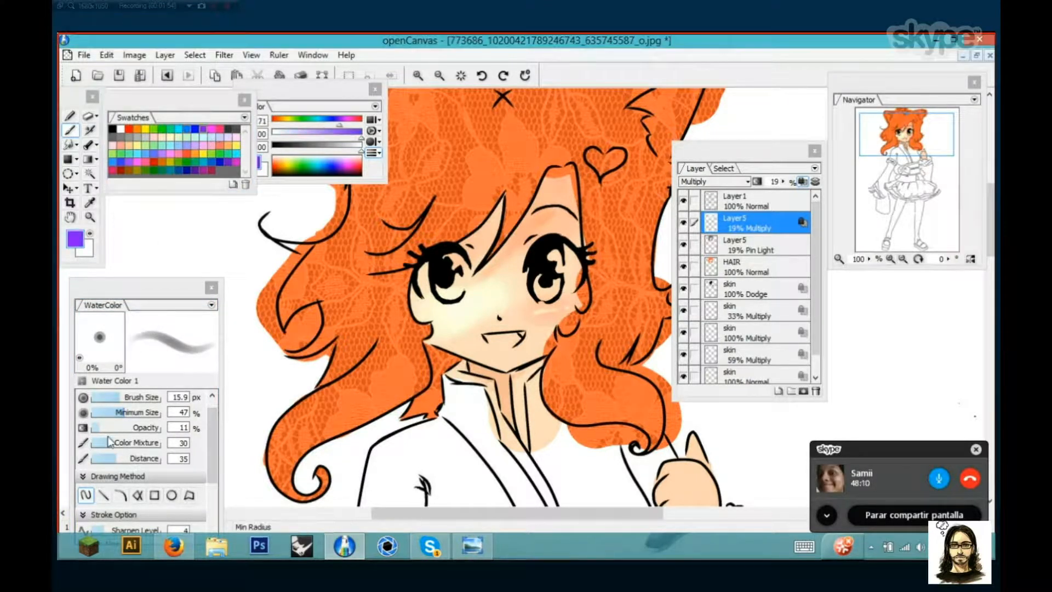
left_click(94, 427)
left_click(127, 400)
left_click_drag(344, 347, 360, 344)
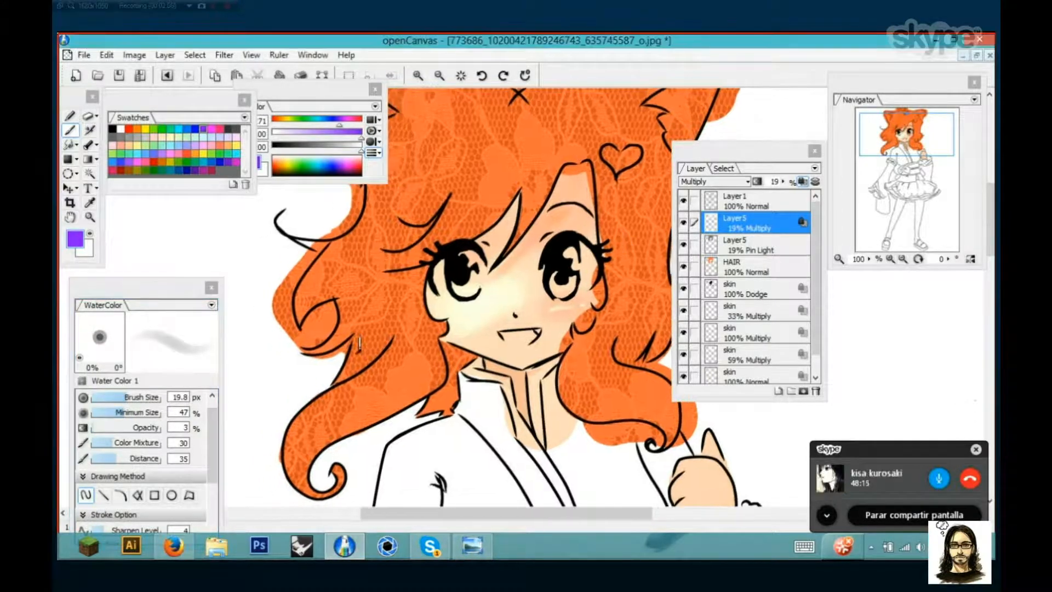
left_click_drag(539, 164, 571, 192)
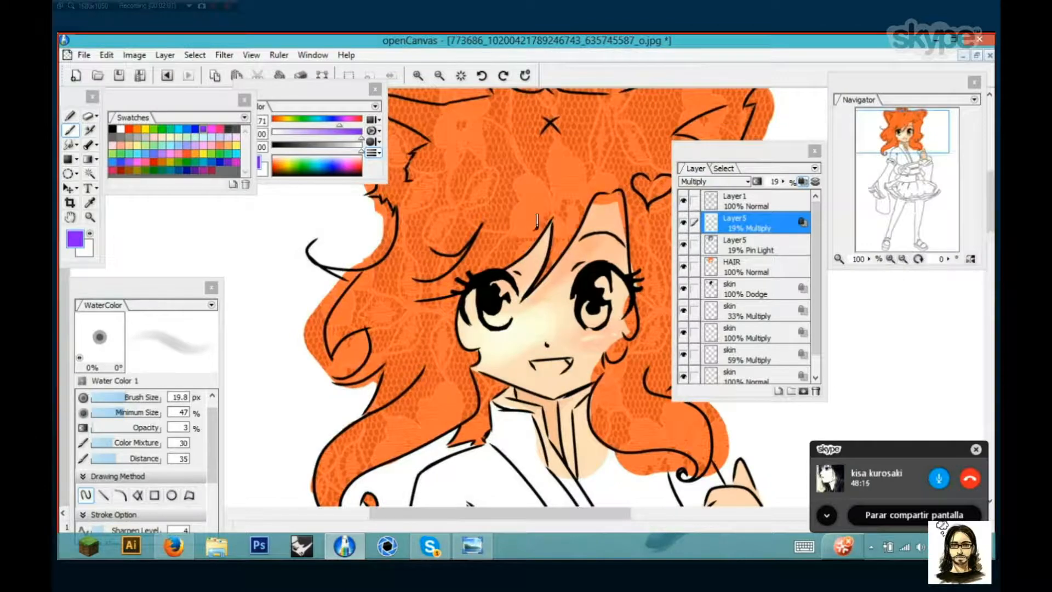
scroll(538, 233, "up", 3)
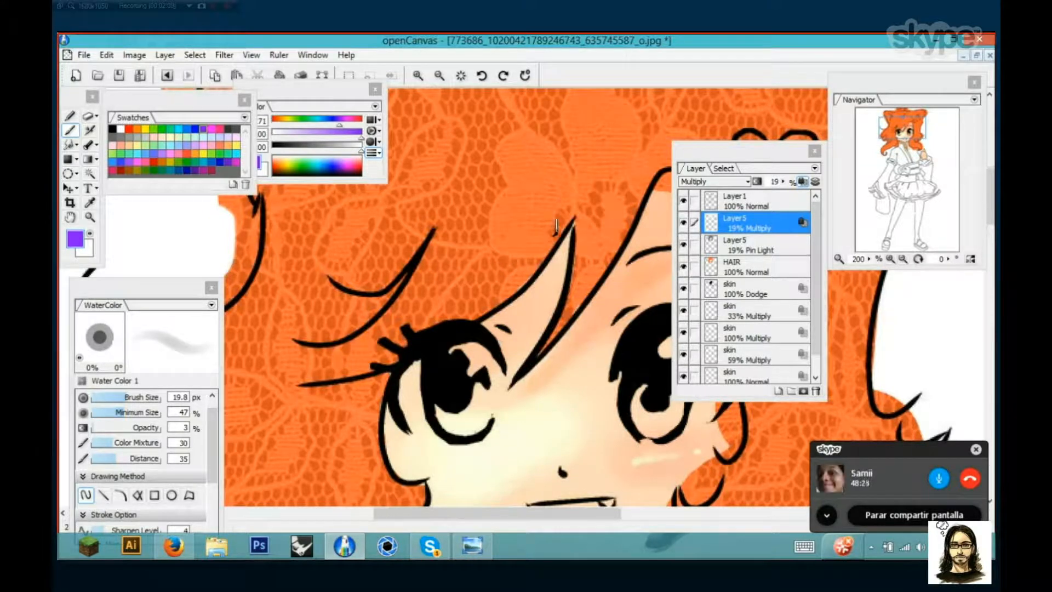
scroll(567, 217, "down", 1)
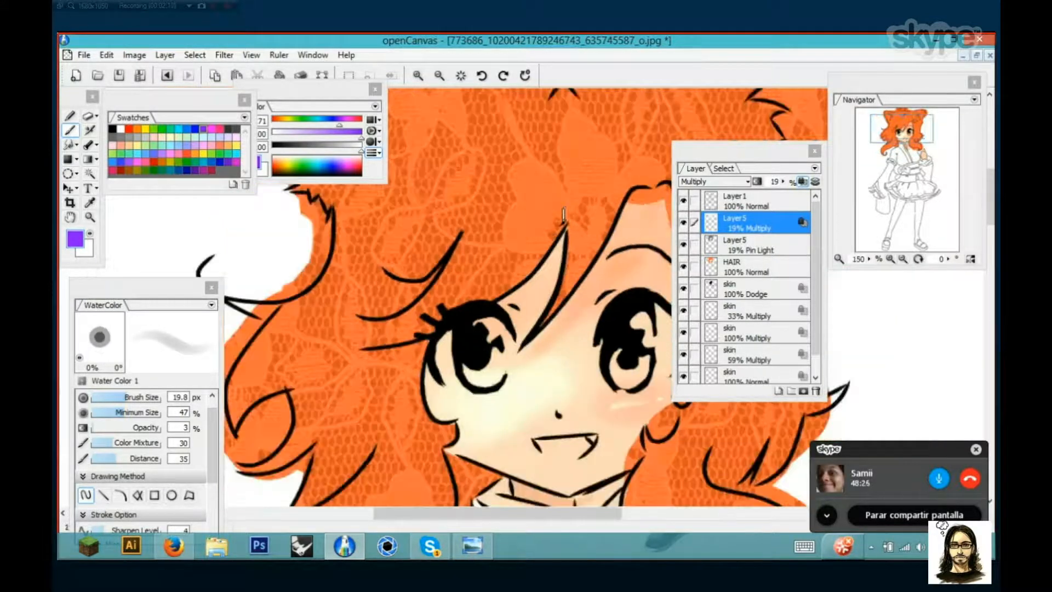
Darken the purple to V 64 and shade the bangs with the watercolor brush at 86.6 px and 29% opacity
left_click(106, 428)
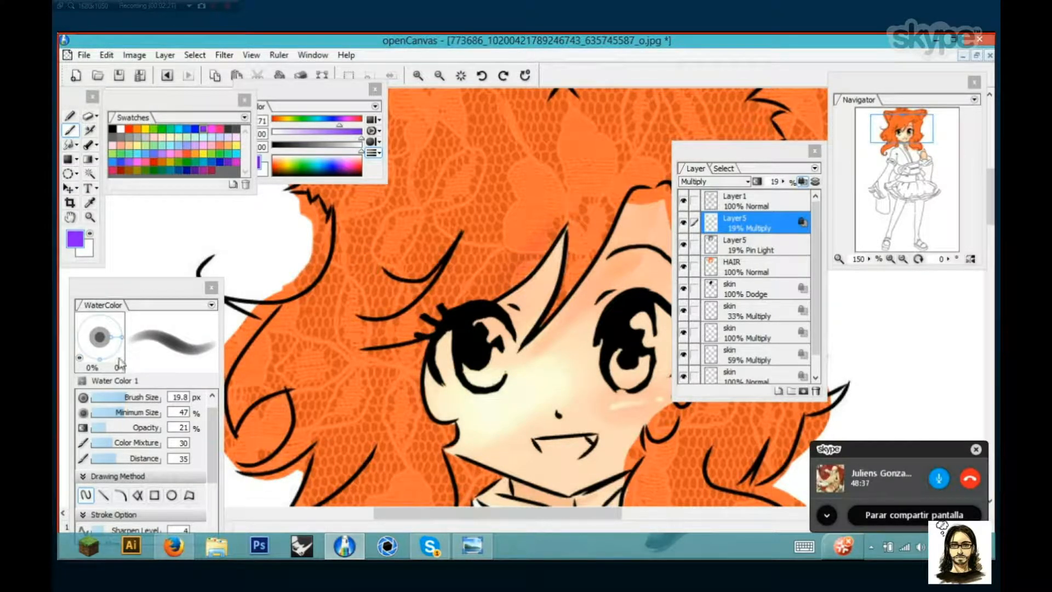
left_click(359, 153)
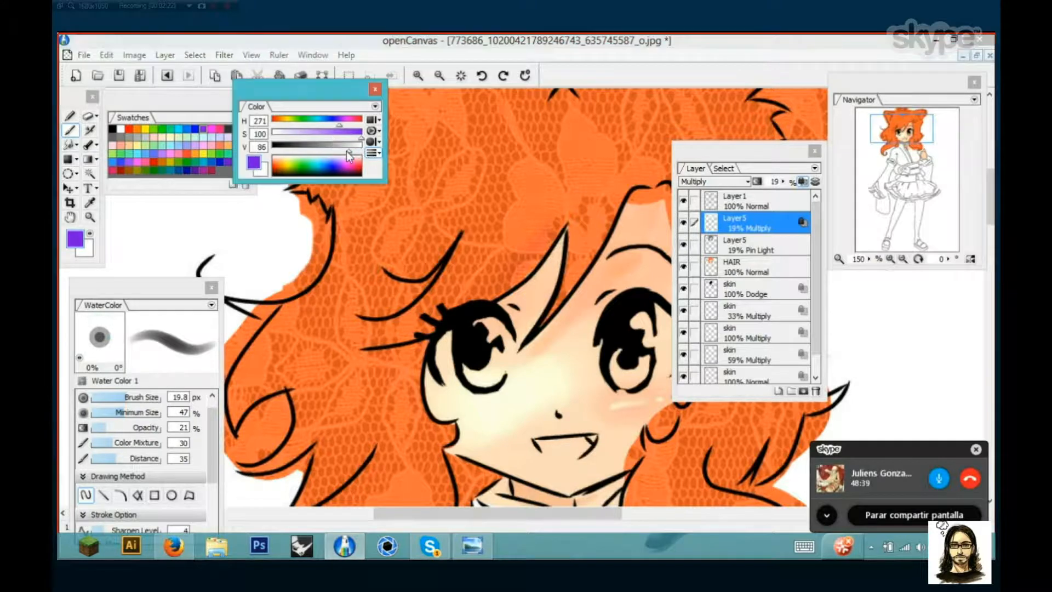
left_click_drag(345, 152, 329, 152)
left_click(128, 397)
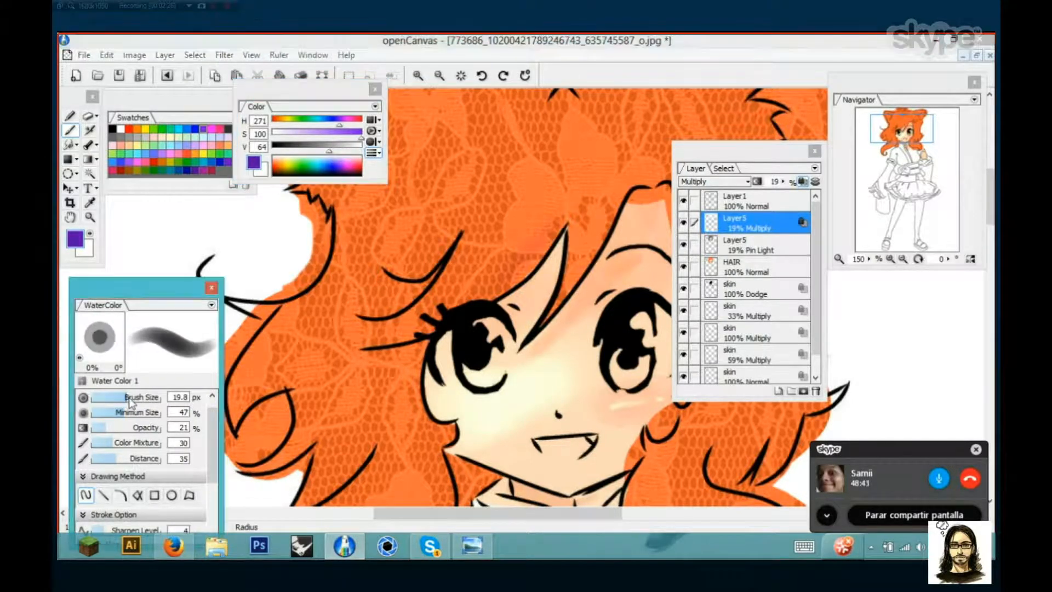
left_click(111, 430)
mouse_move(564, 224)
left_mouse_down()
mouse_move(571, 212)
mouse_move(490, 285)
mouse_move(572, 197)
mouse_move(453, 305)
mouse_move(582, 185)
mouse_move(546, 230)
mouse_move(583, 187)
mouse_move(458, 307)
mouse_move(605, 143)
mouse_move(512, 300)
mouse_move(546, 266)
left_mouse_up()
key("ctrl+z")
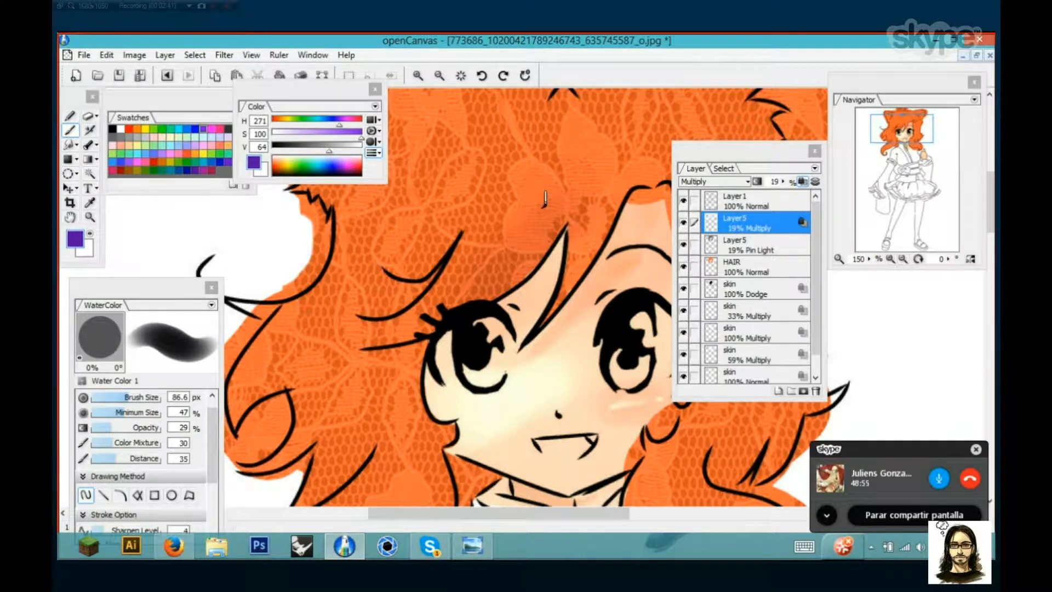
scroll(545, 198, "down", 2)
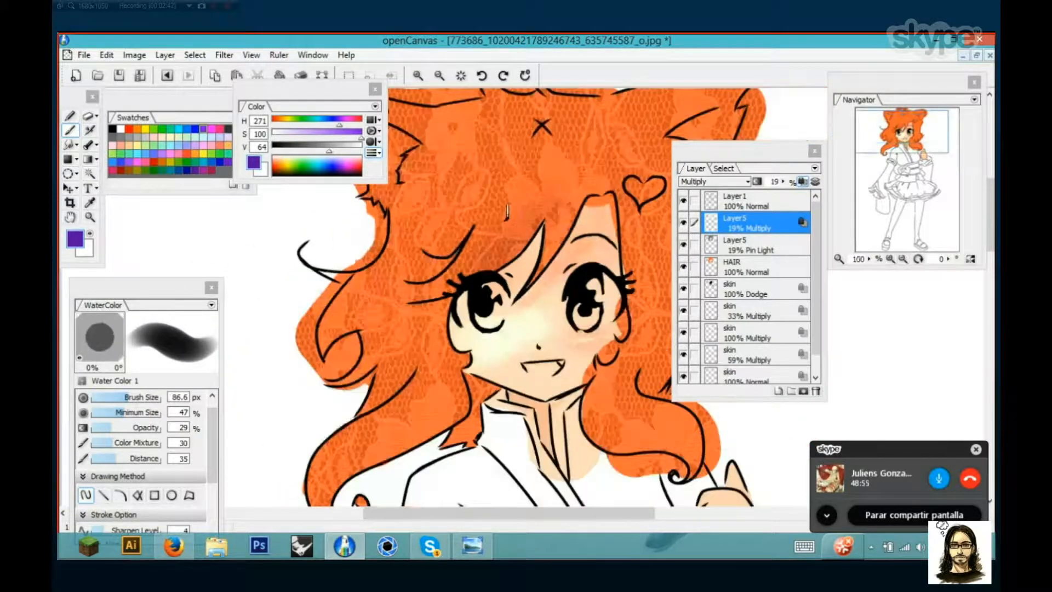
left_click_drag(508, 211, 457, 271)
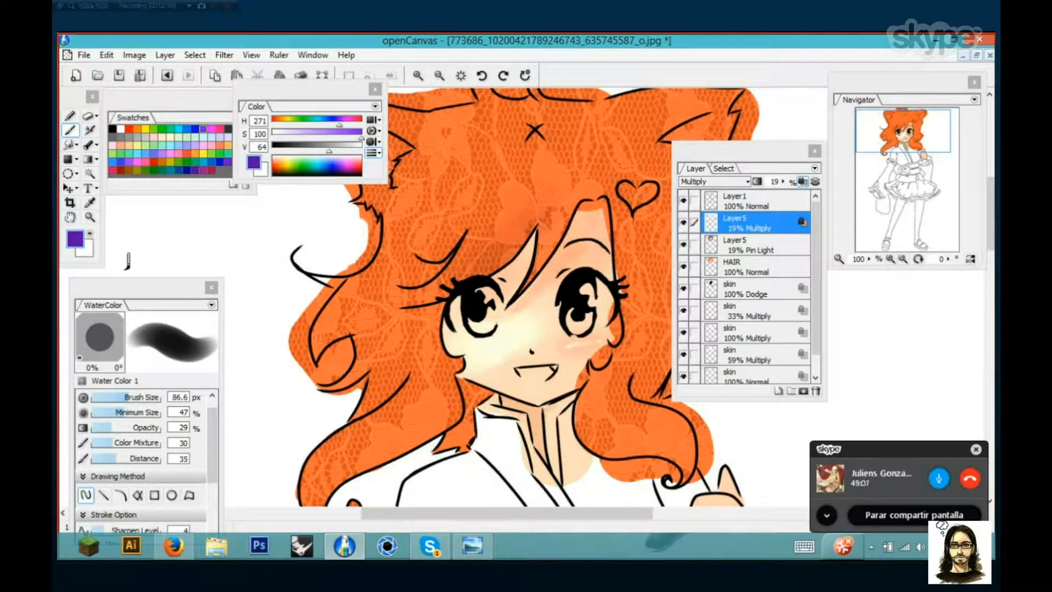
Set the purple to V 56, the brush to 162.7 px and 20% opacity, and shade the hair beside the girl's right cheek
left_click_drag(328, 153, 325, 156)
left_click(133, 402)
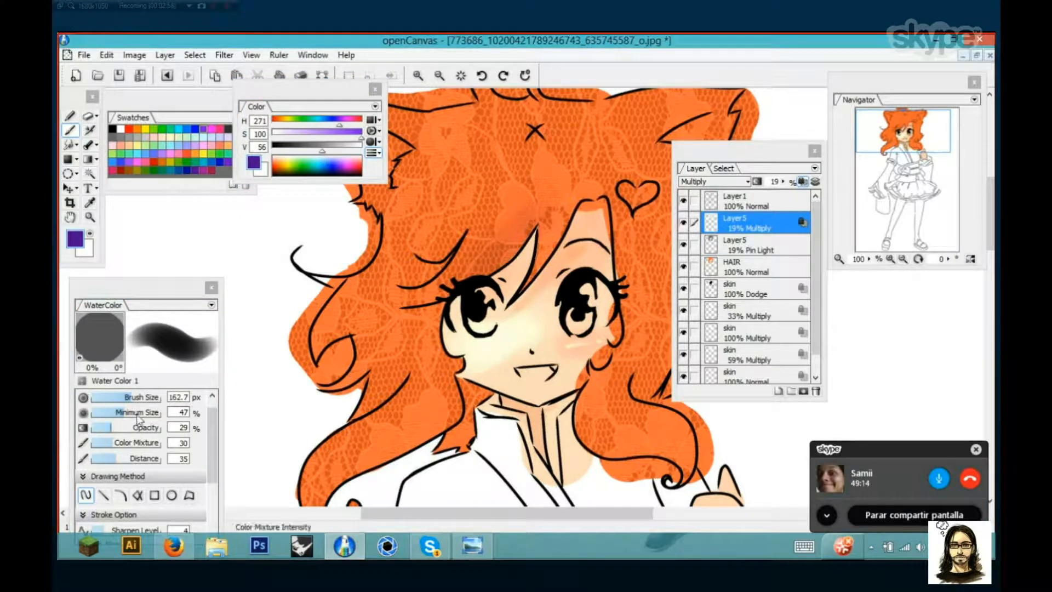
left_click(104, 426)
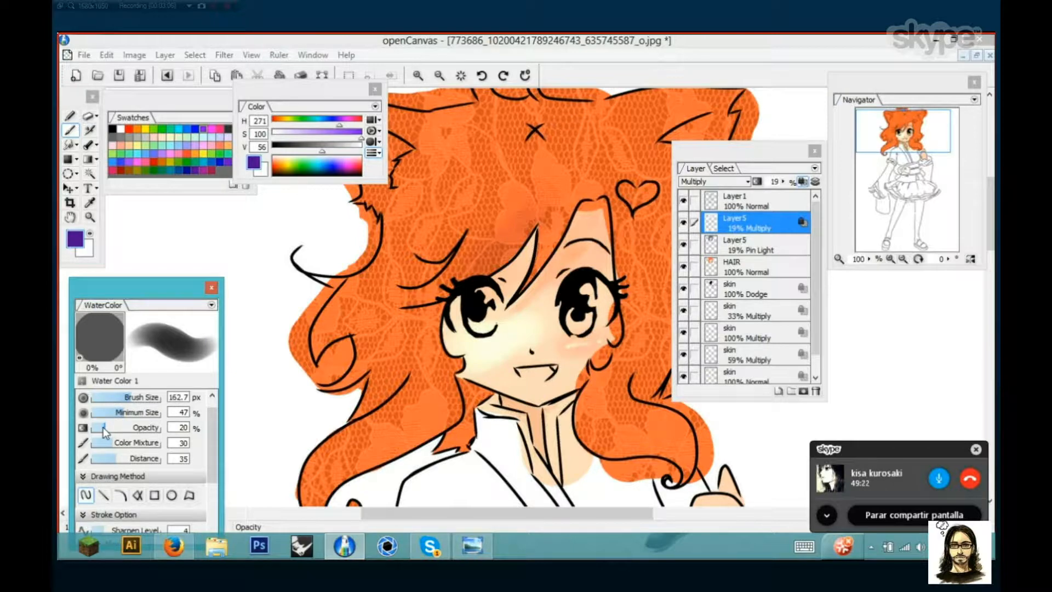
mouse_move(362, 338)
left_mouse_down()
mouse_move(378, 335)
mouse_move(353, 349)
left_mouse_up()
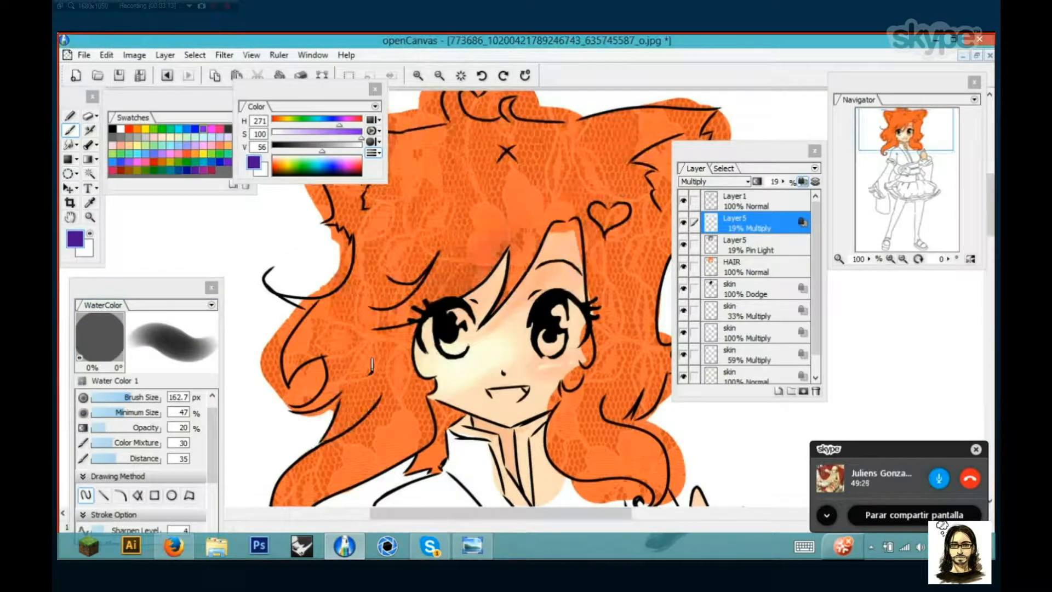
scroll(372, 365, "up", 1)
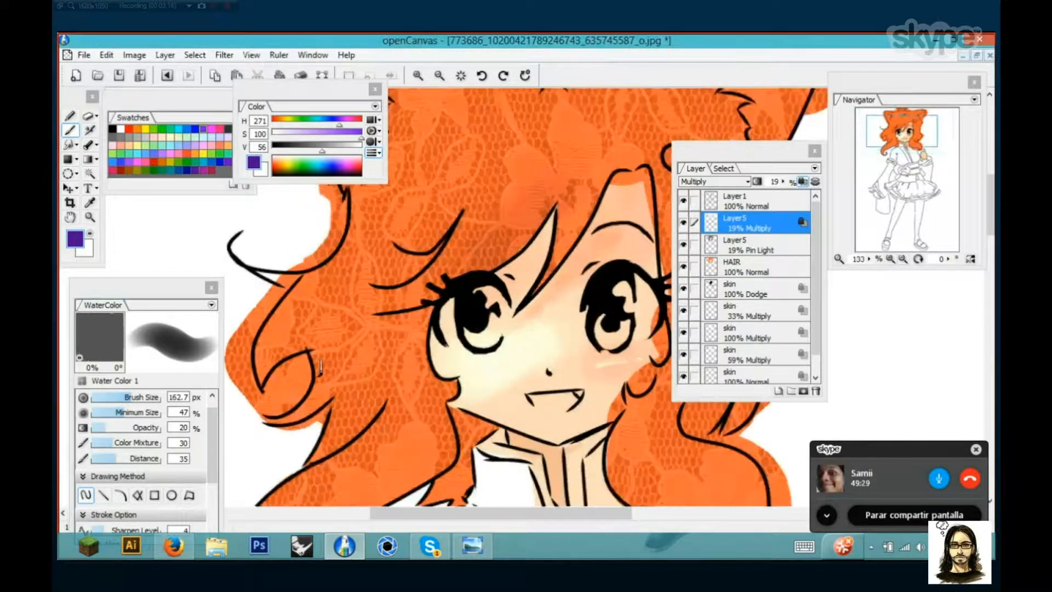
Reduce the watercolor brush to 124.7 px and shade the hair on the earring side of the face
left_click_drag(132, 403, 113, 404)
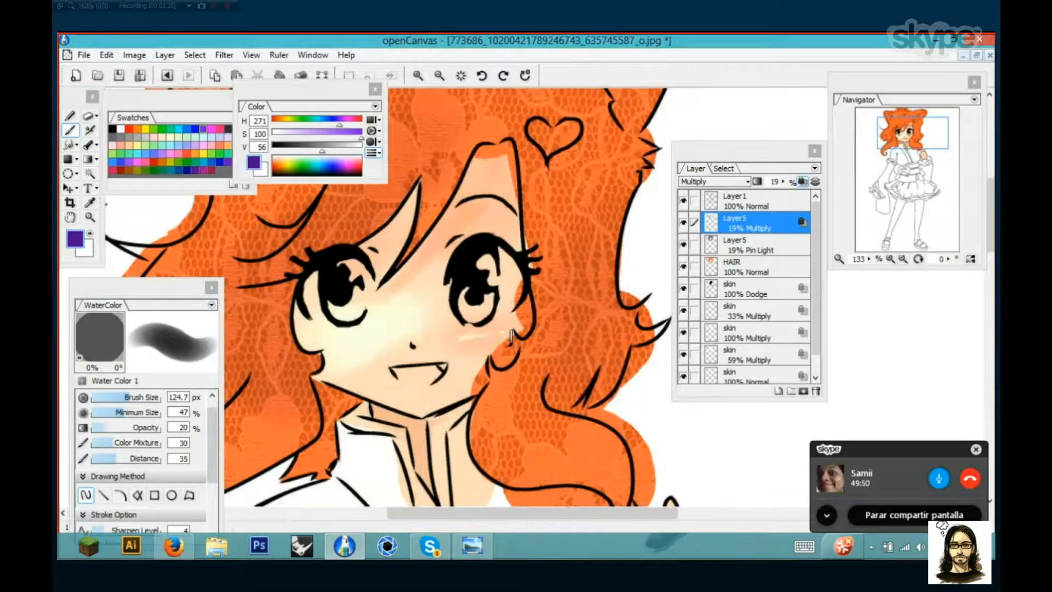
scroll(511, 337, "down", 1)
left_click_drag(518, 337, 528, 339)
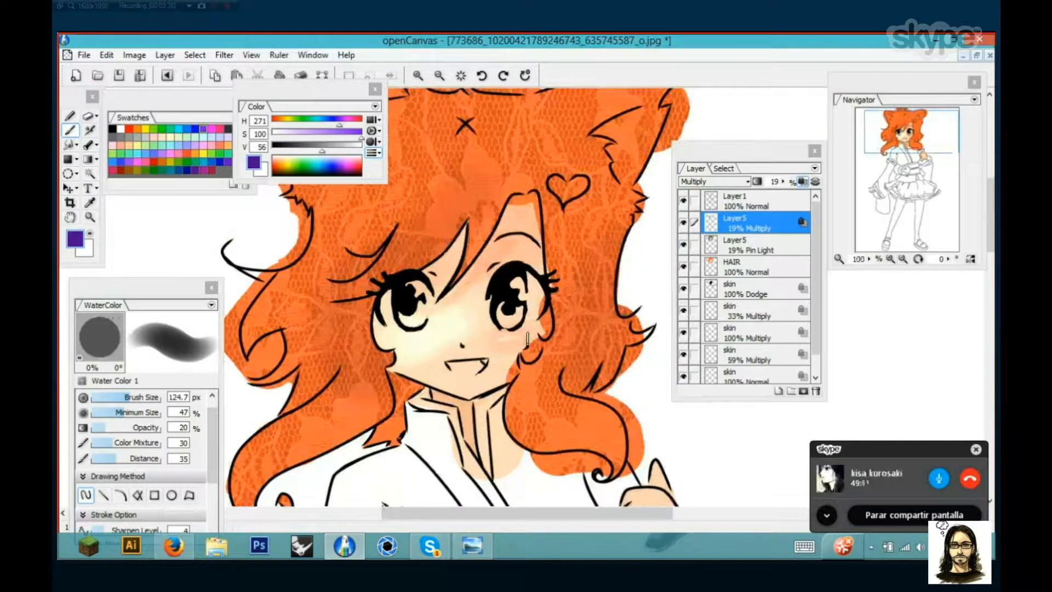
Set the opacity of the Multiply shading layer to 27%
left_click(783, 181)
left_click_drag(788, 184, 789, 167)
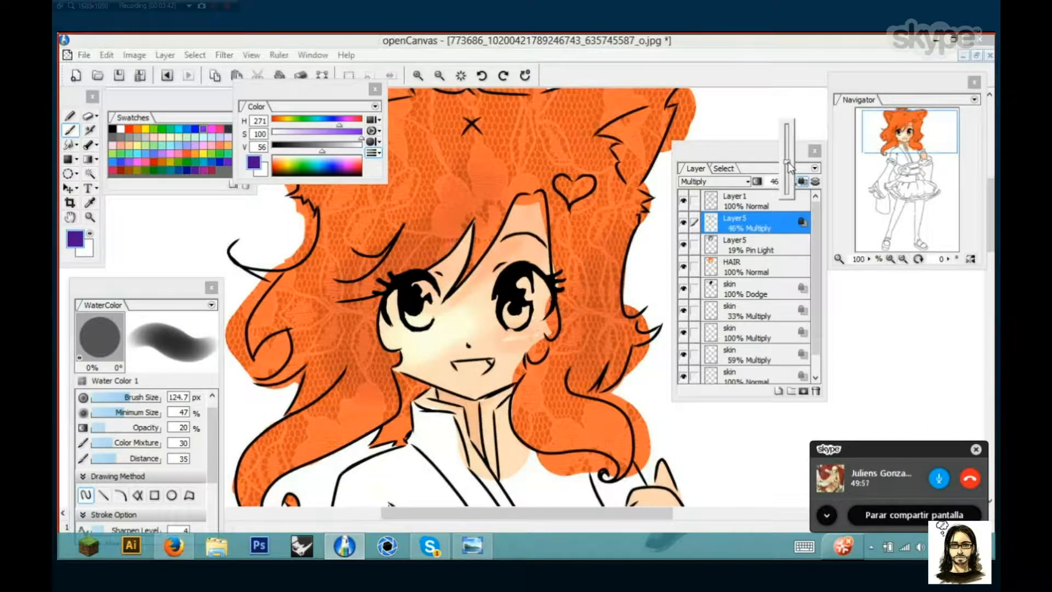
mouse_move(787, 162)
left_mouse_down()
mouse_move(789, 188)
mouse_move(787, 174)
left_mouse_up()
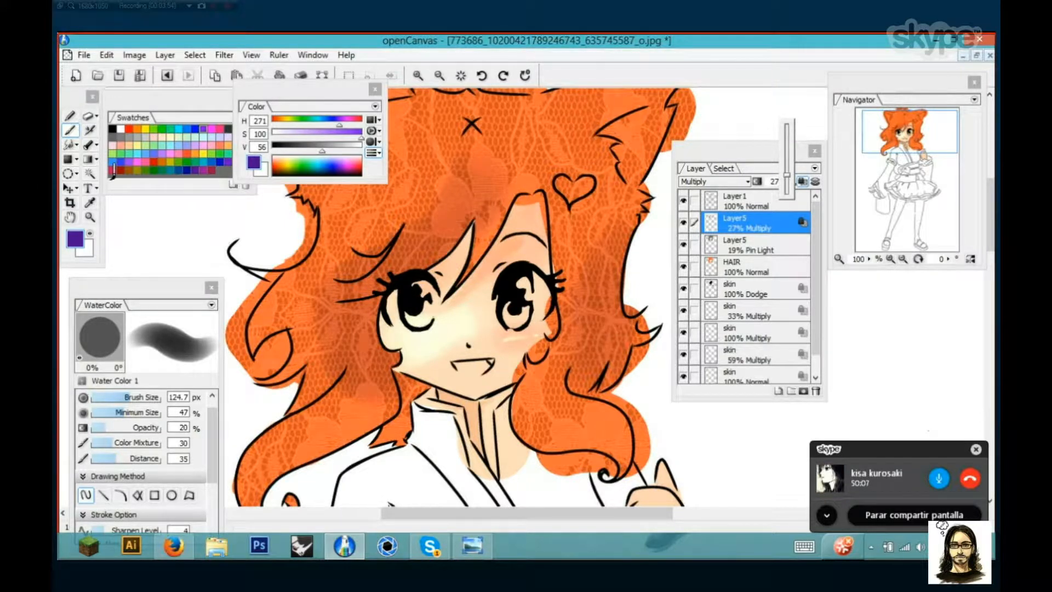
left_click_drag(112, 171, 152, 180)
Erase thin light streaks from the purple shading on the bangs with a 12.1 px eraser at 100% opacity
left_click(87, 115)
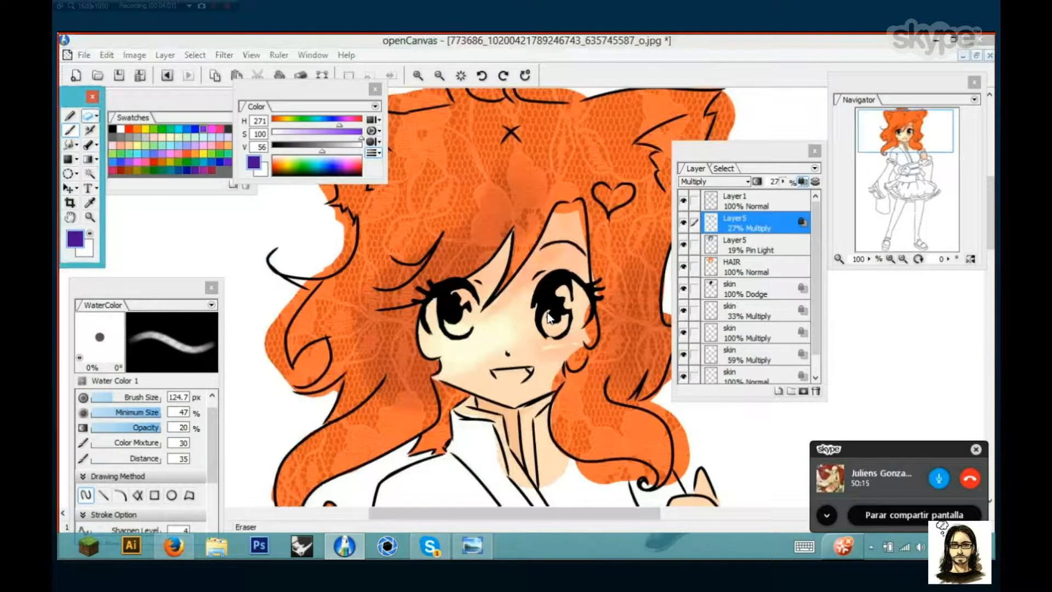
left_click_drag(576, 306, 549, 308)
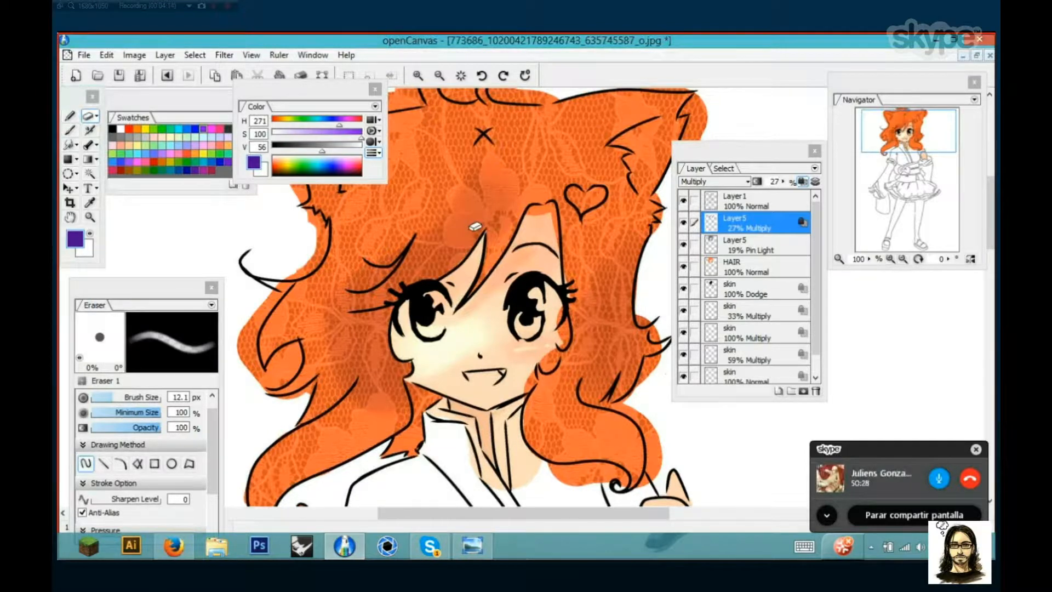
scroll(475, 226, "up", 1)
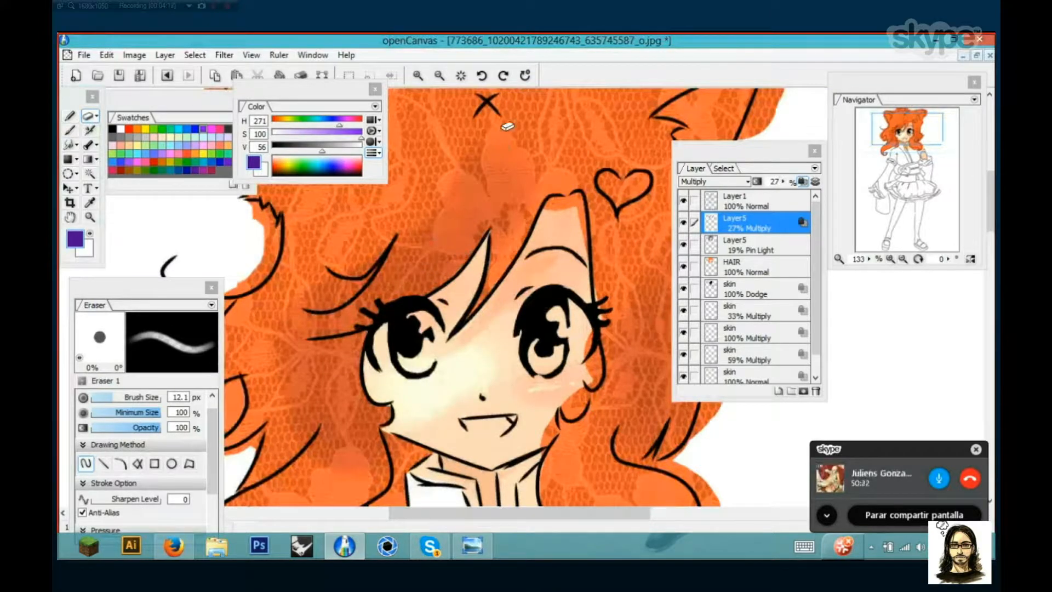
left_click_drag(505, 152, 451, 243)
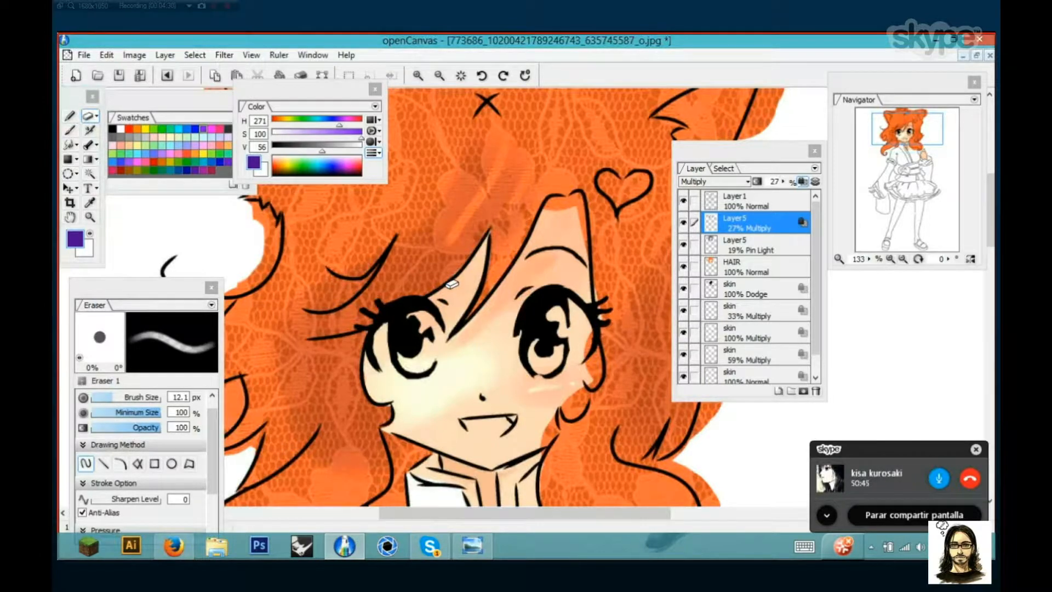
scroll(452, 284, "down", 1)
scroll(451, 283, "down", 2)
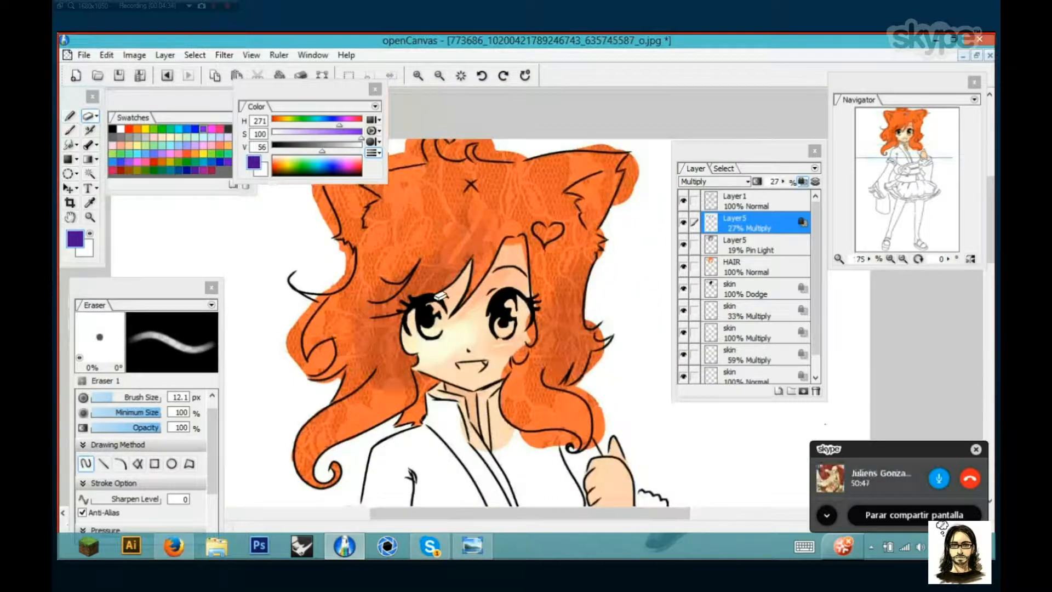
Add a Normal layer above the 27% Multiply shading and fill the hair area with a black rectangle at 100% opacity
left_click(815, 167)
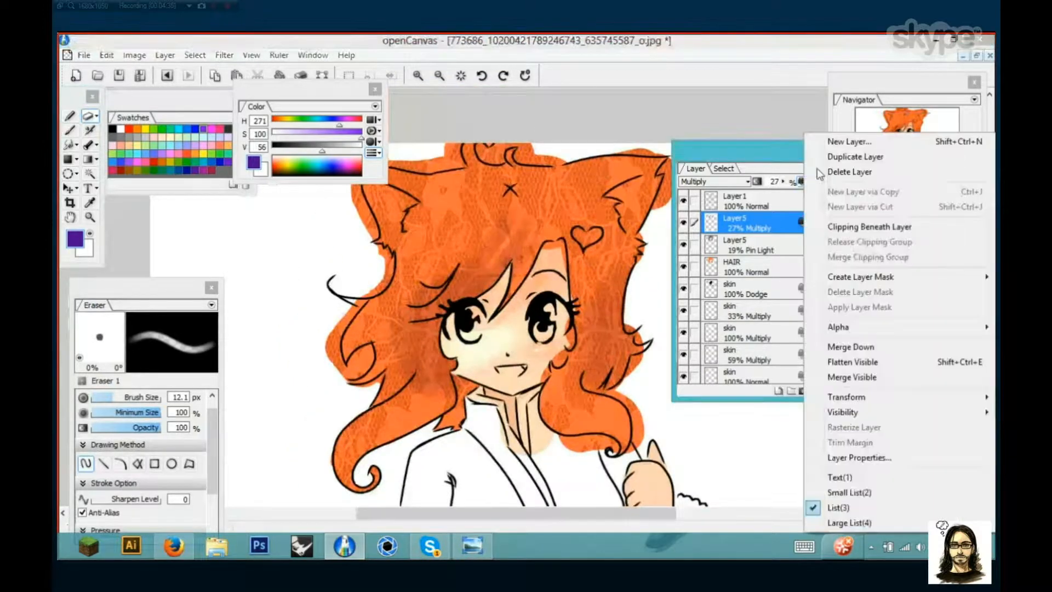
left_click(508, 301)
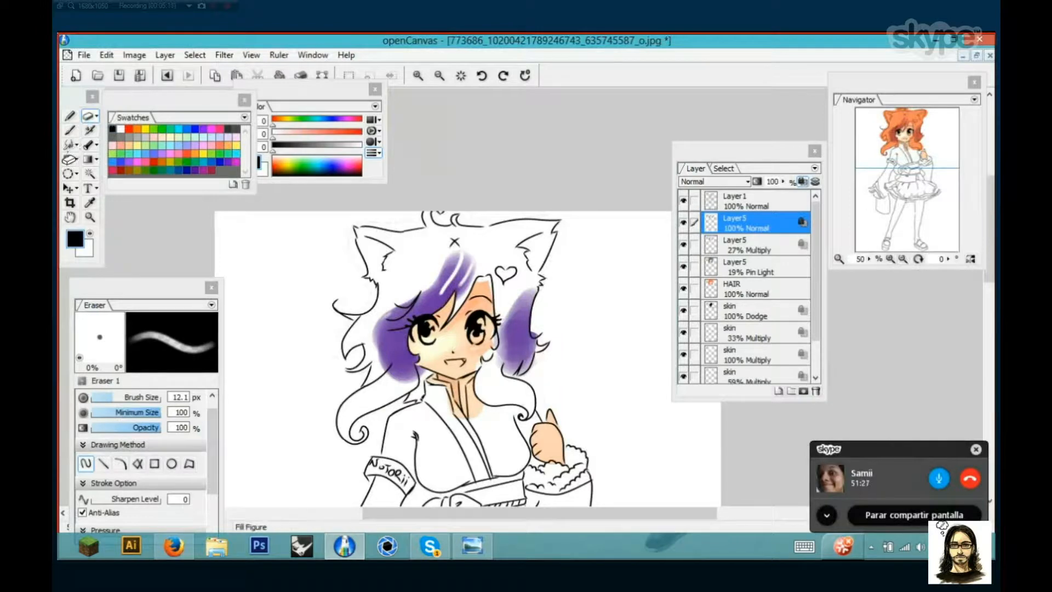
left_click(69, 158)
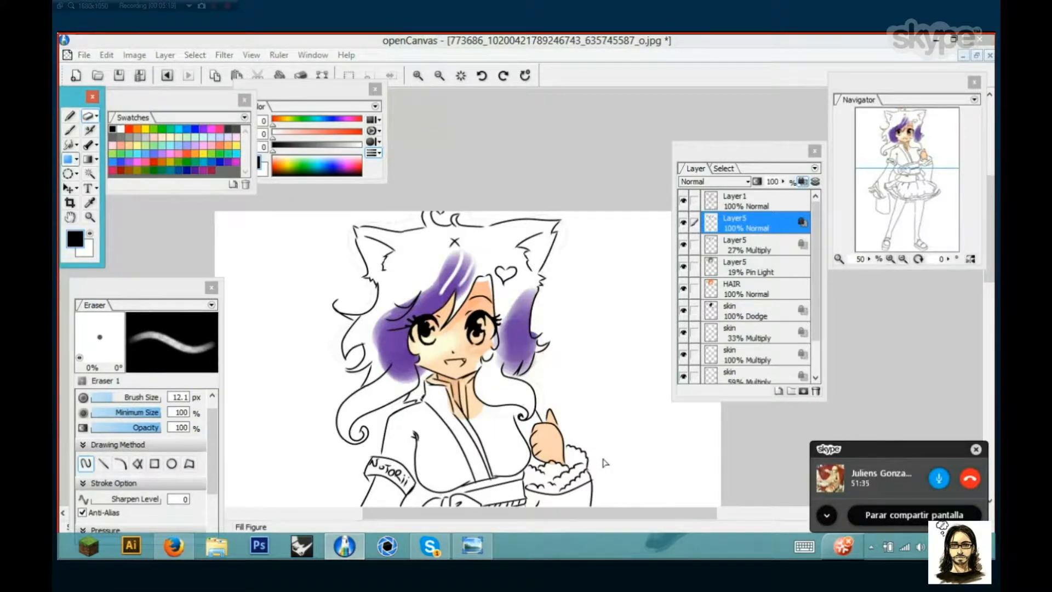
left_click_drag(307, 203, 604, 463)
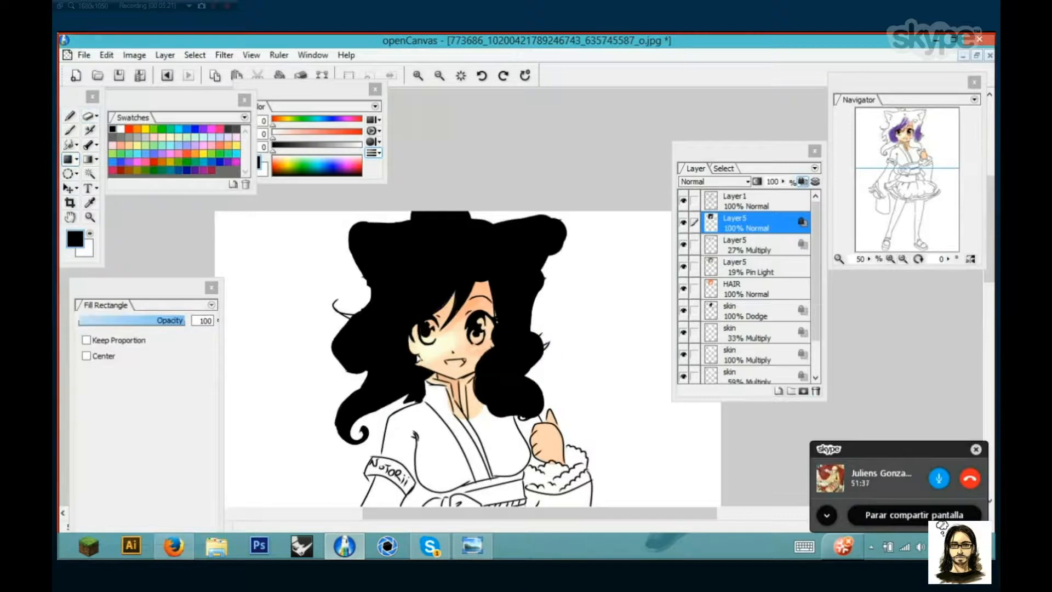
Set the blending mode of the black hair layer to Dodge
left_click(748, 183)
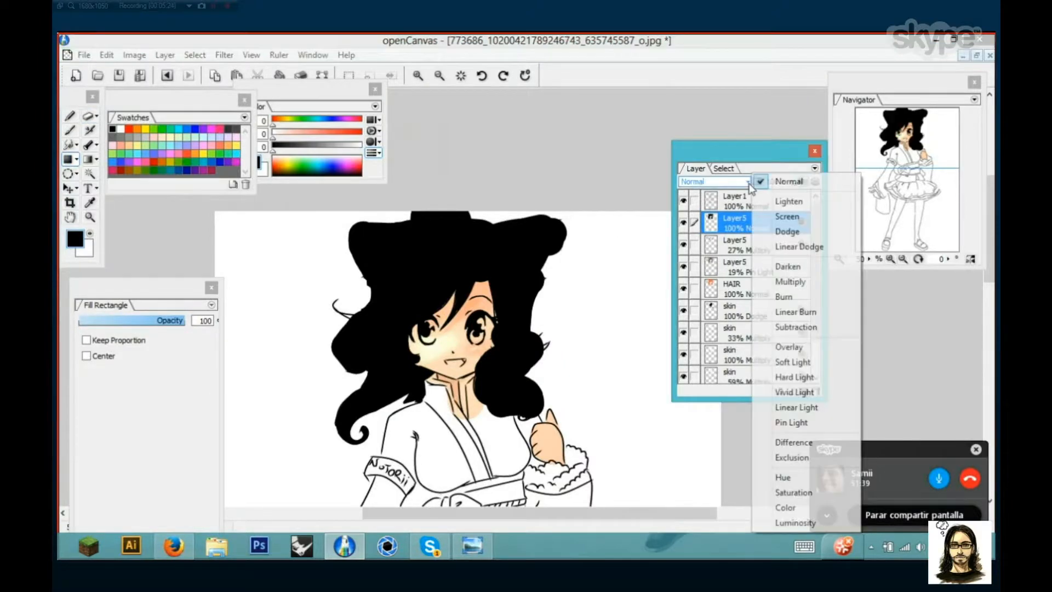
left_click(800, 232)
scroll(382, 317, "up", 1)
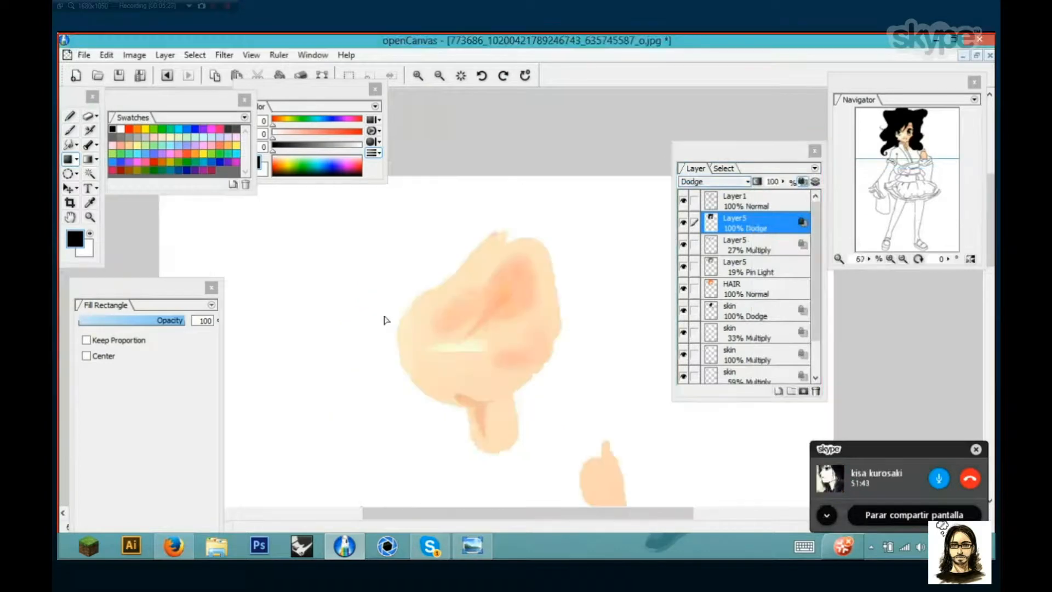
Paint yellow highlights across the crown of the hair with the watercolor brush at 143.7 px and 20% opacity, and select the eraser
left_click(145, 129)
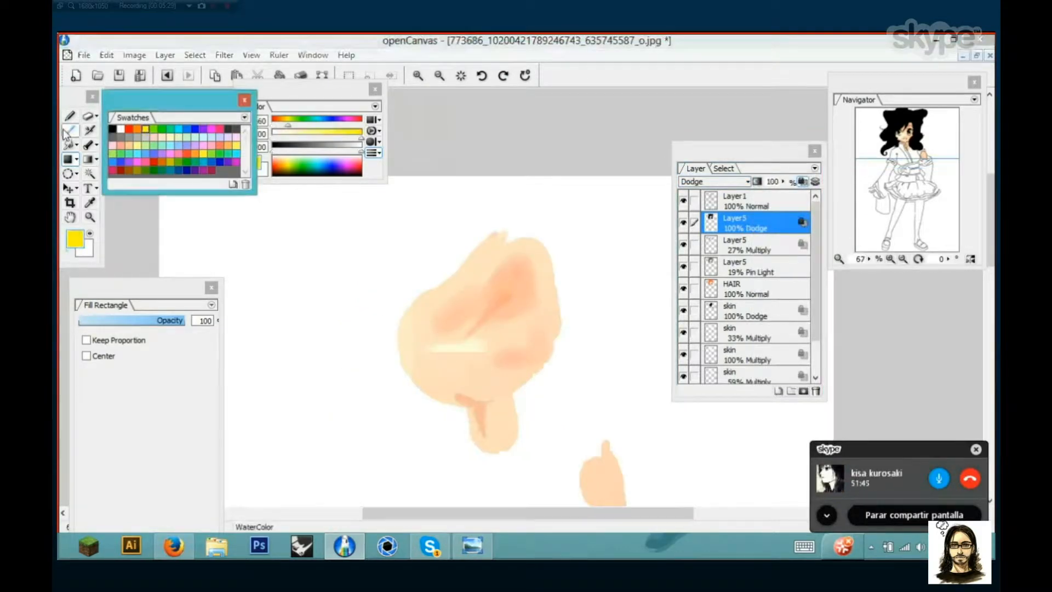
left_click(65, 133)
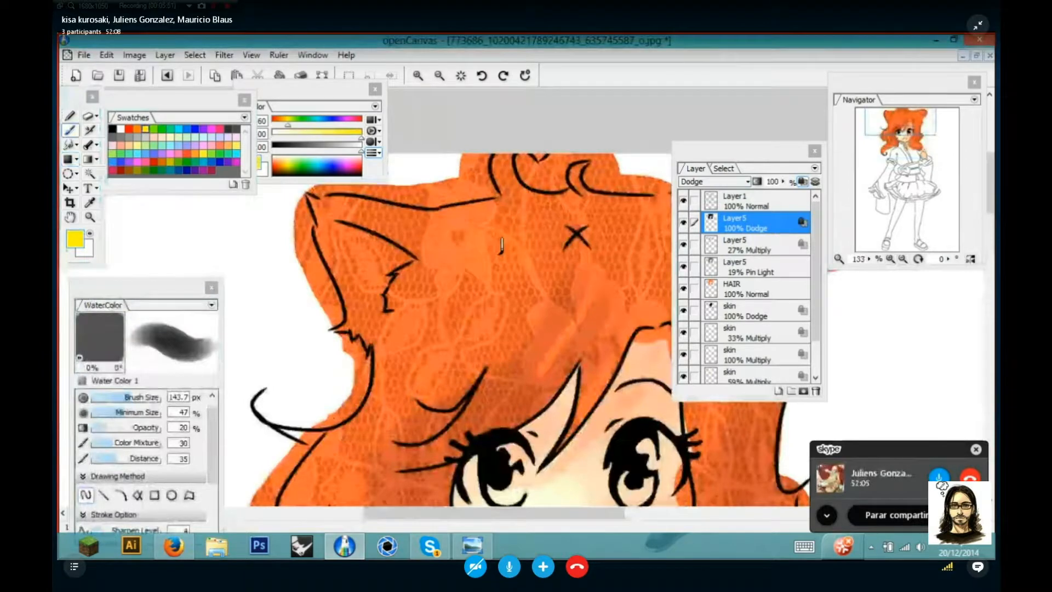
mouse_move(499, 253)
left_mouse_down()
mouse_move(552, 228)
mouse_move(412, 332)
mouse_move(494, 283)
left_mouse_up()
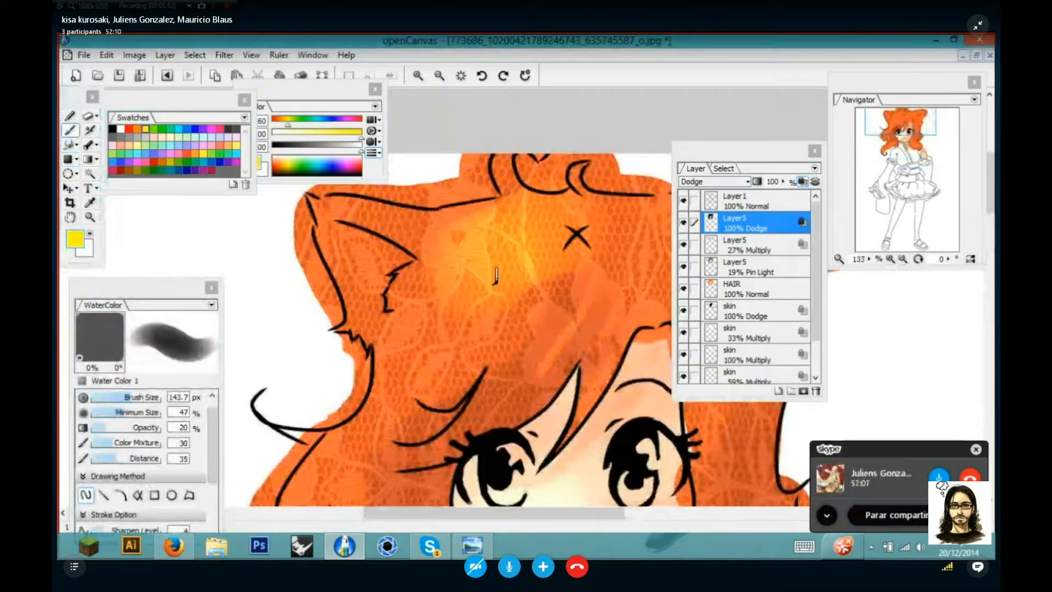
mouse_move(496, 276)
left_mouse_down()
mouse_move(389, 393)
mouse_move(630, 235)
mouse_move(605, 258)
left_mouse_up()
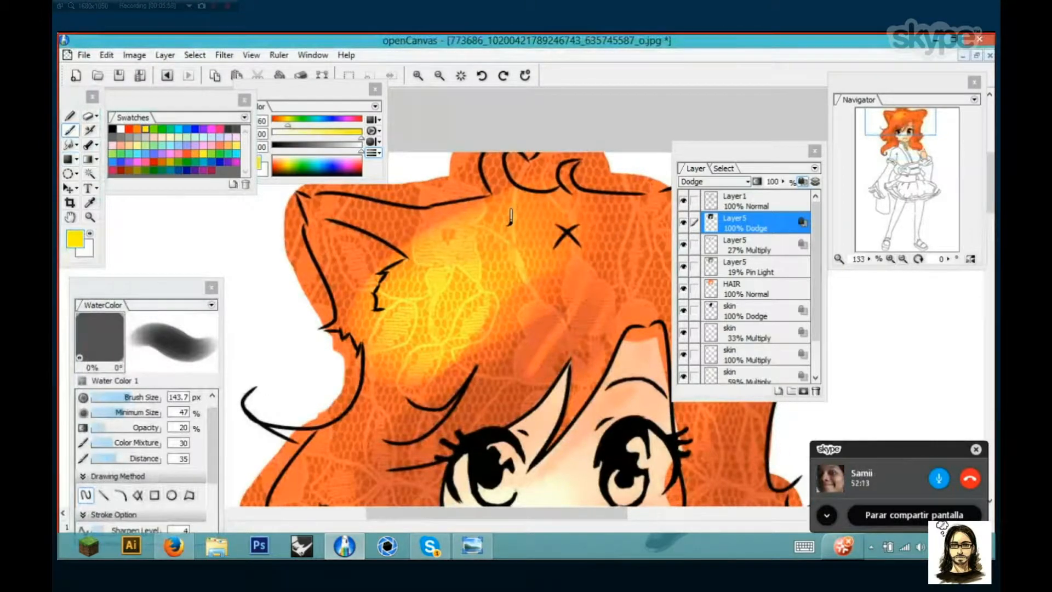
left_click_drag(511, 217, 426, 182)
mouse_move(644, 346)
left_mouse_down()
mouse_move(595, 244)
mouse_move(478, 141)
mouse_move(490, 232)
left_mouse_up()
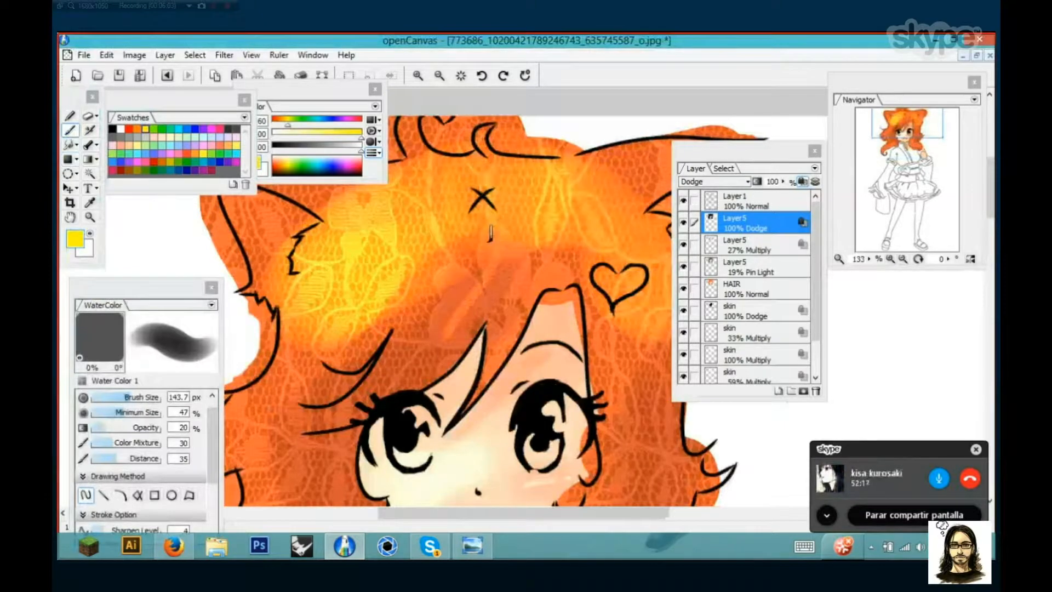
scroll(490, 232, "down", 1)
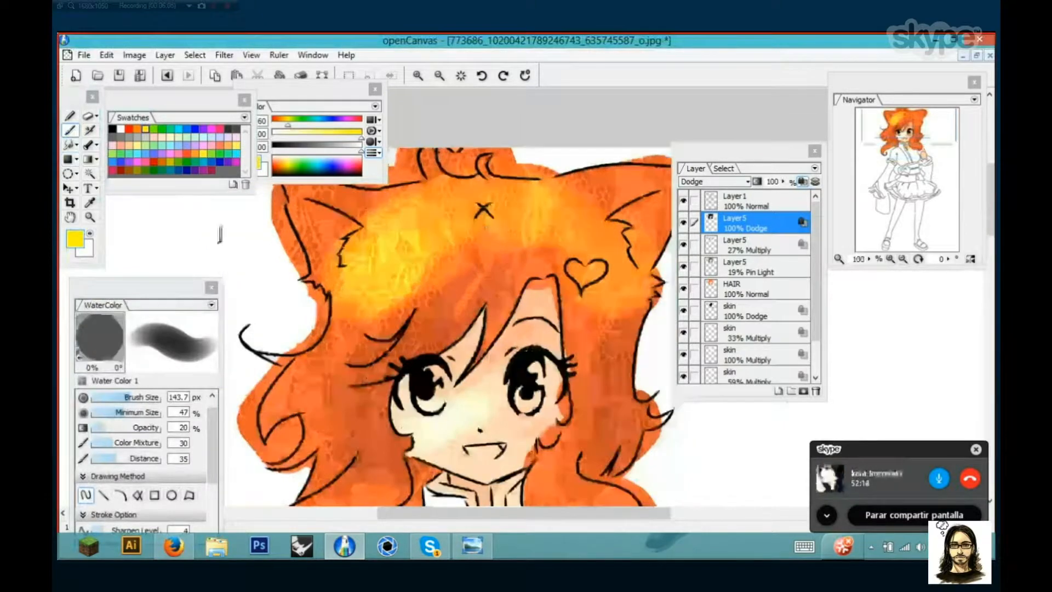
left_click(88, 116)
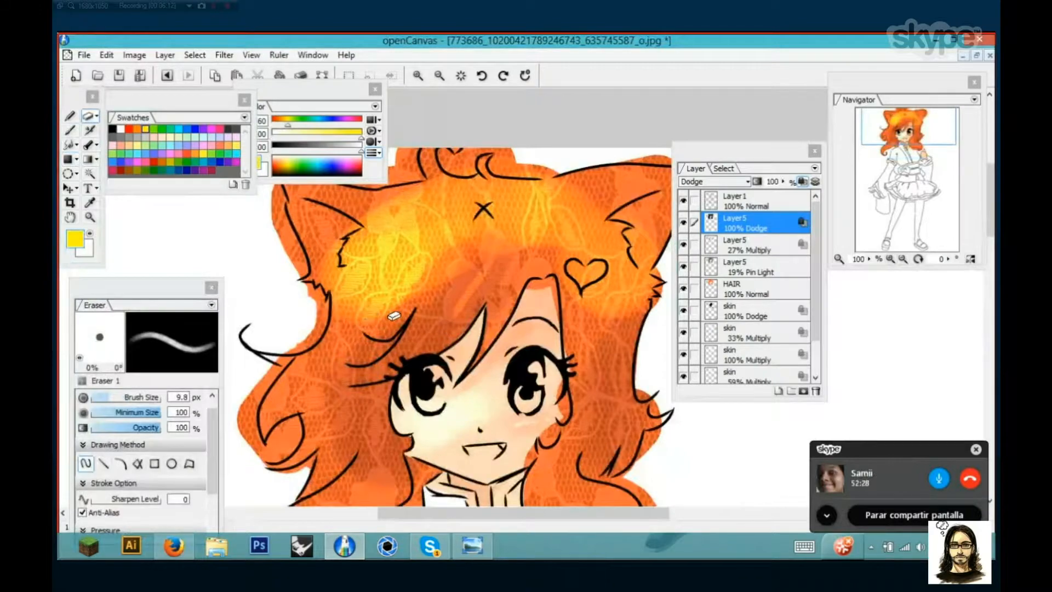
Switch to the Skype group chat, send "does it only work this way if you make the layer black first?" while muted, and return to full screen
key("Escape")
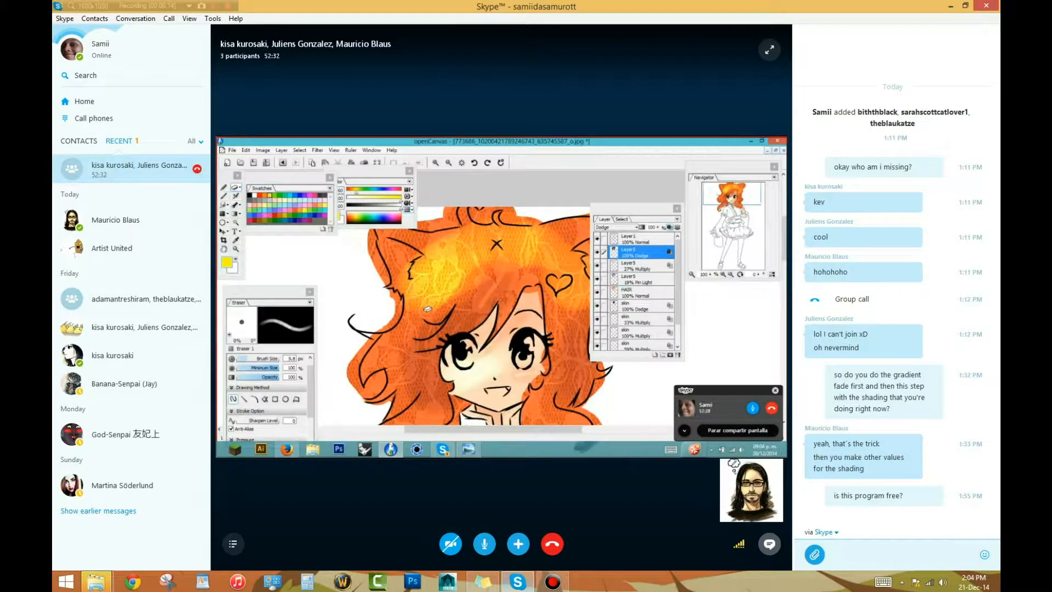
left_click(484, 544)
type("dos it only work this way if you make the layer black first?")
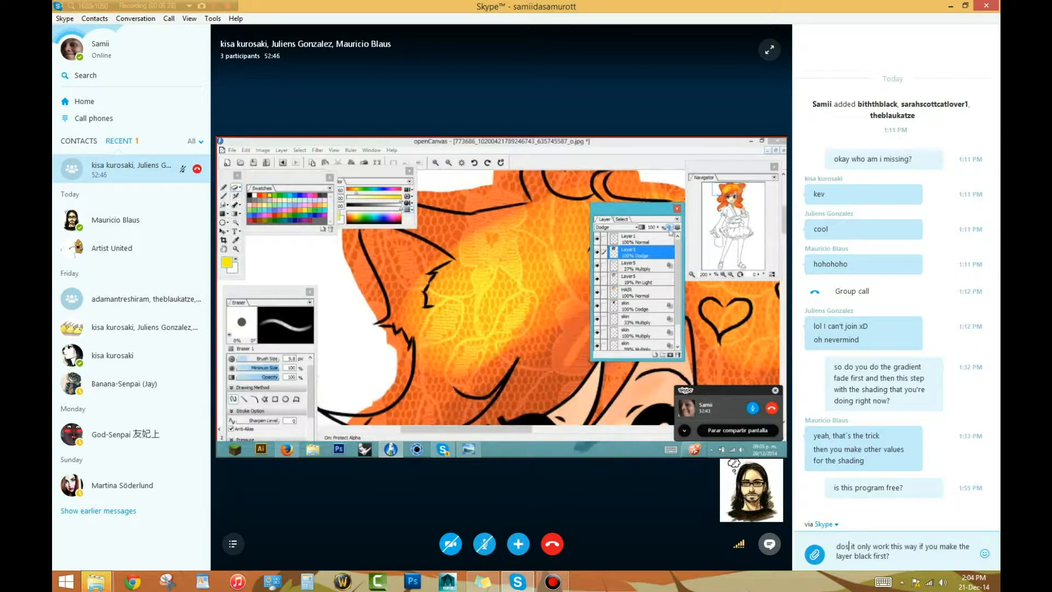
left_click(847, 546)
type("e")
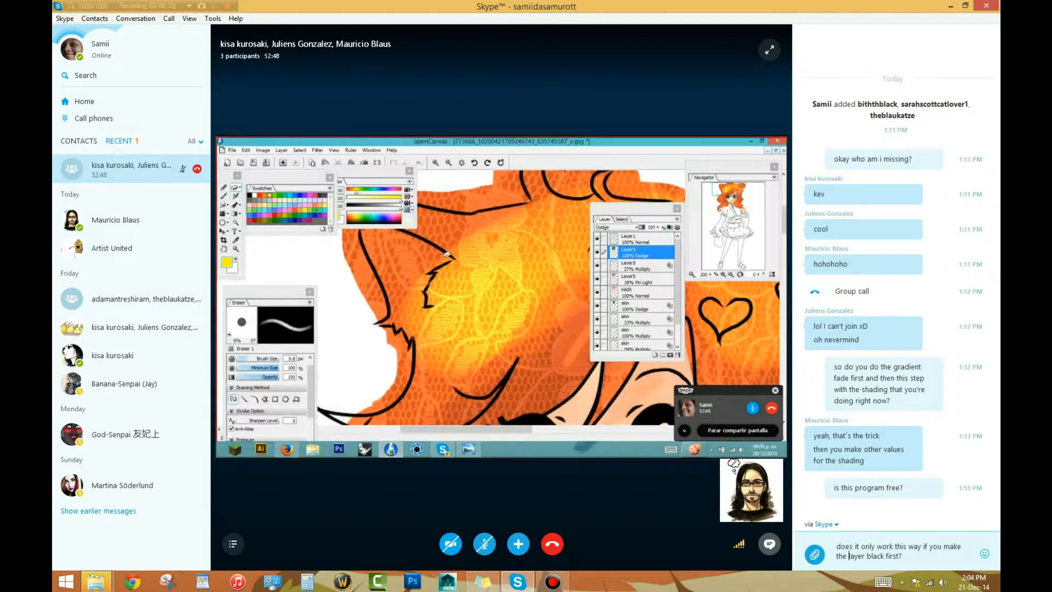
key("Return")
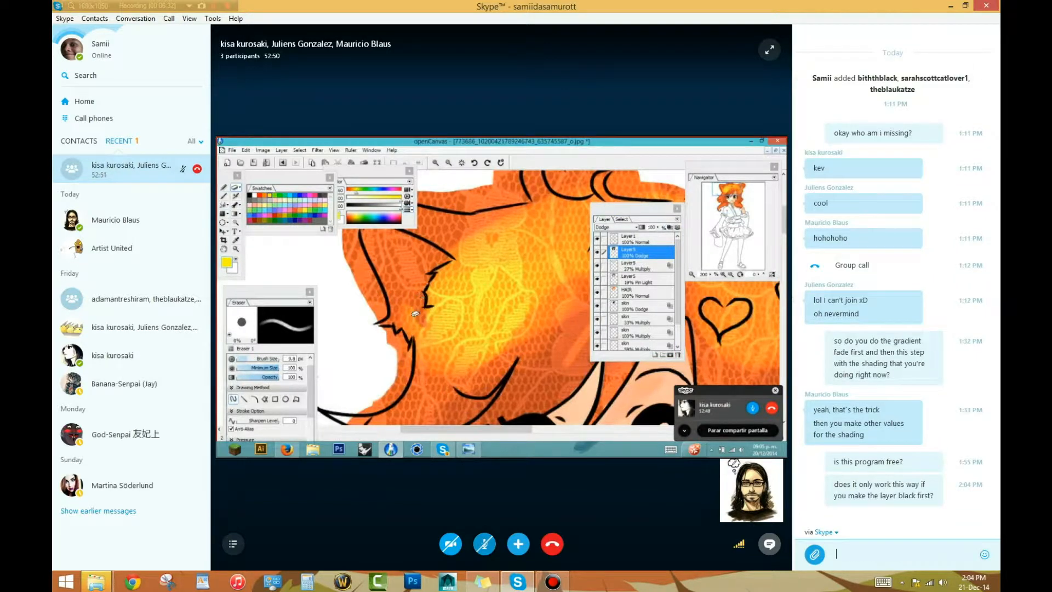
left_click(485, 544)
left_click(769, 50)
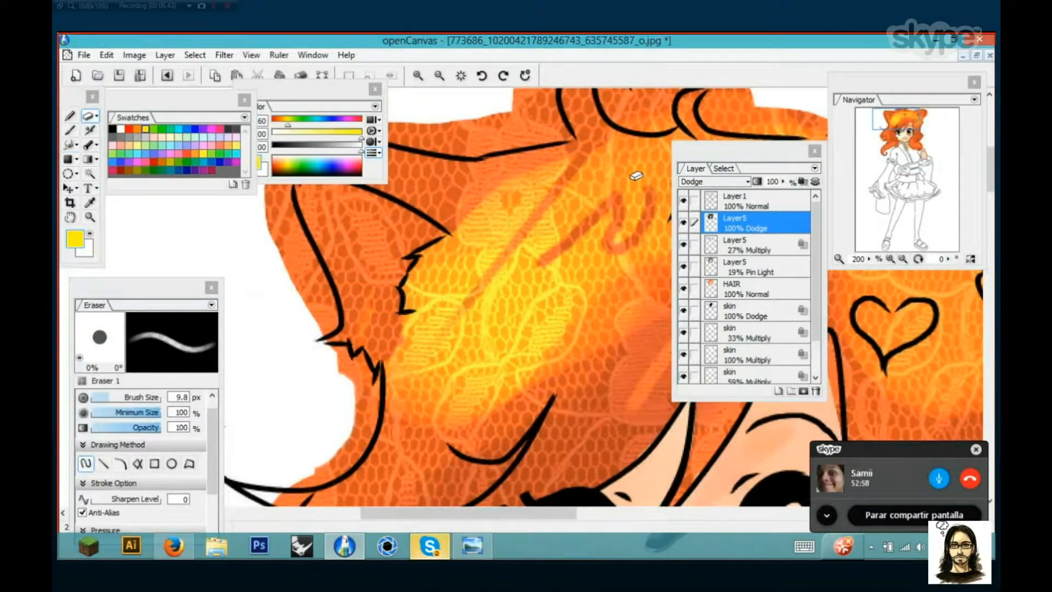
Erase curved strand strokes out of the yellow highlight beside the cat ear with the 9.8 px eraser
left_click_drag(636, 175, 607, 163)
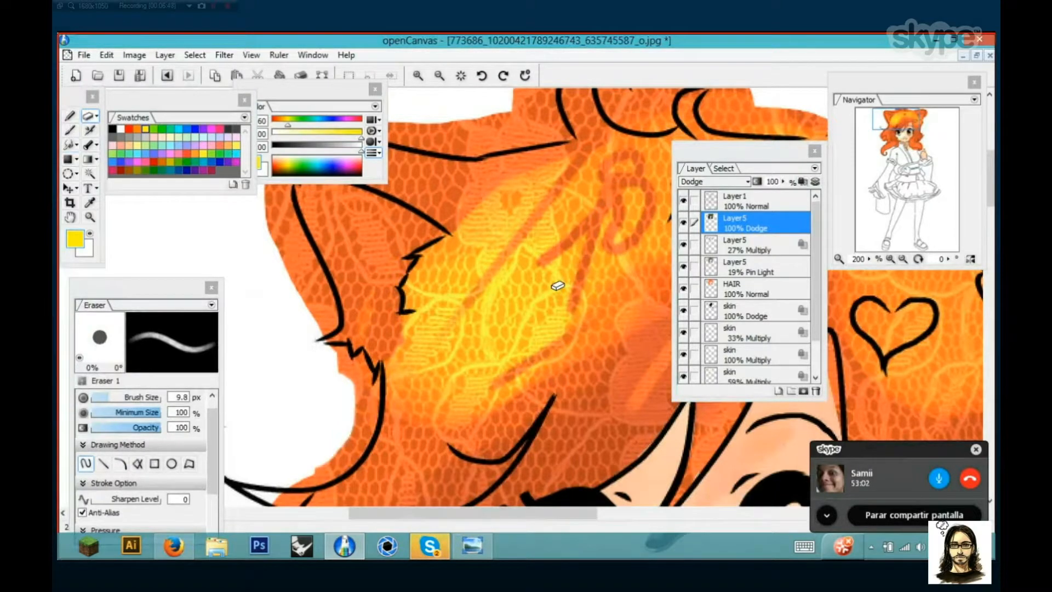
scroll(558, 286, "down", 2)
scroll(558, 308, "down", 1)
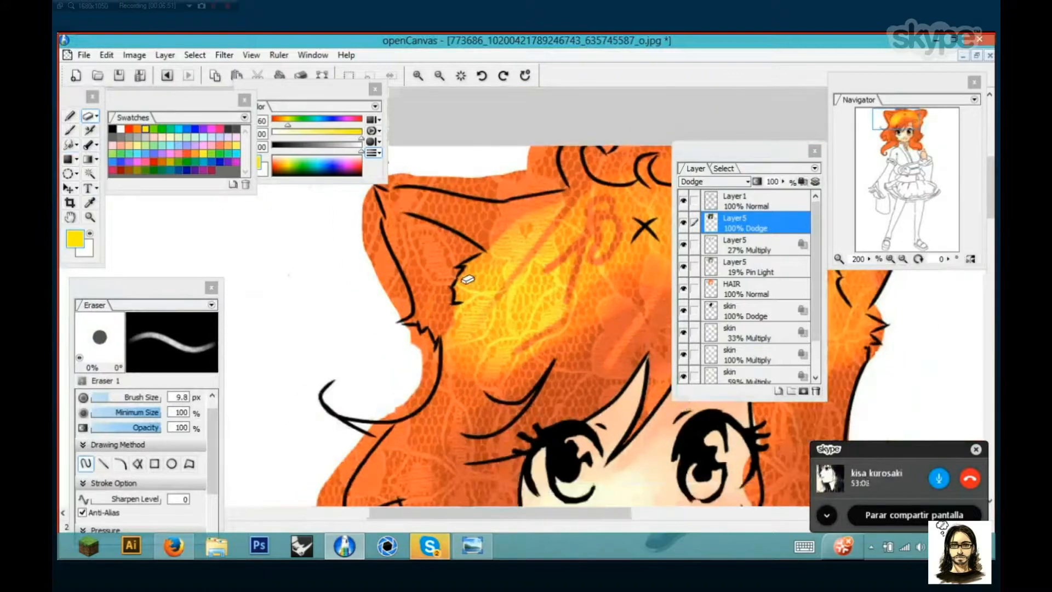
left_click_drag(558, 309, 467, 279)
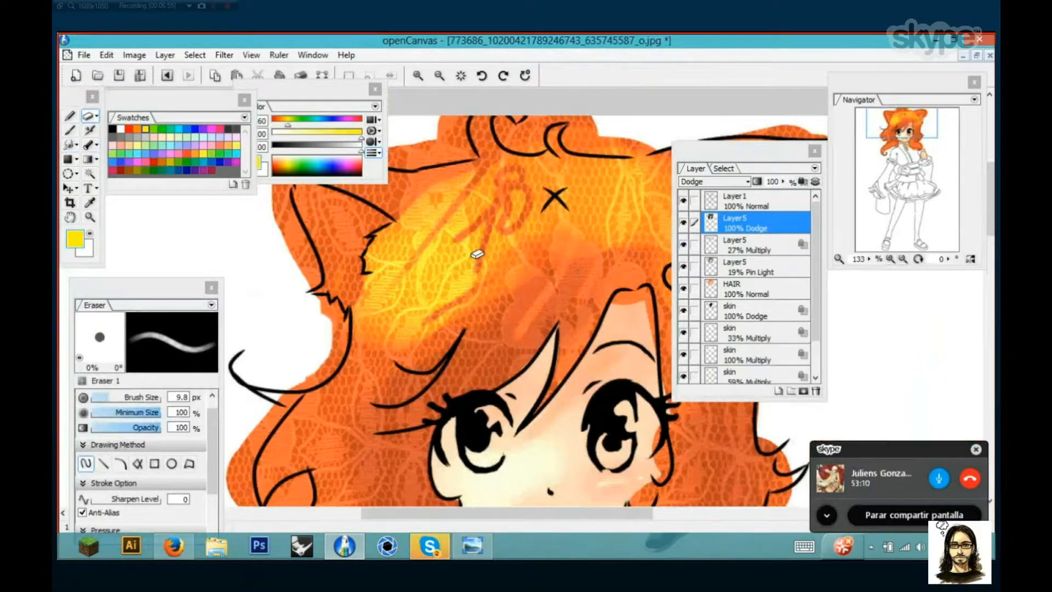
scroll(477, 254, "down", 1)
left_click_drag(480, 307, 460, 235)
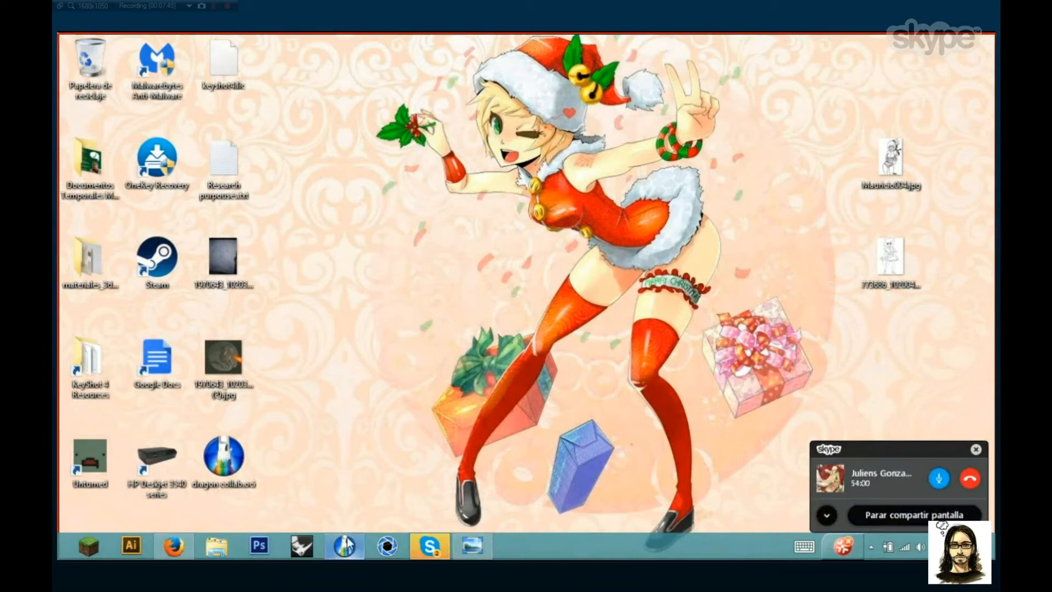
Bring the drawing back from the desktop and examine the yellow highlight on the hair up close
mouse_move(346, 542)
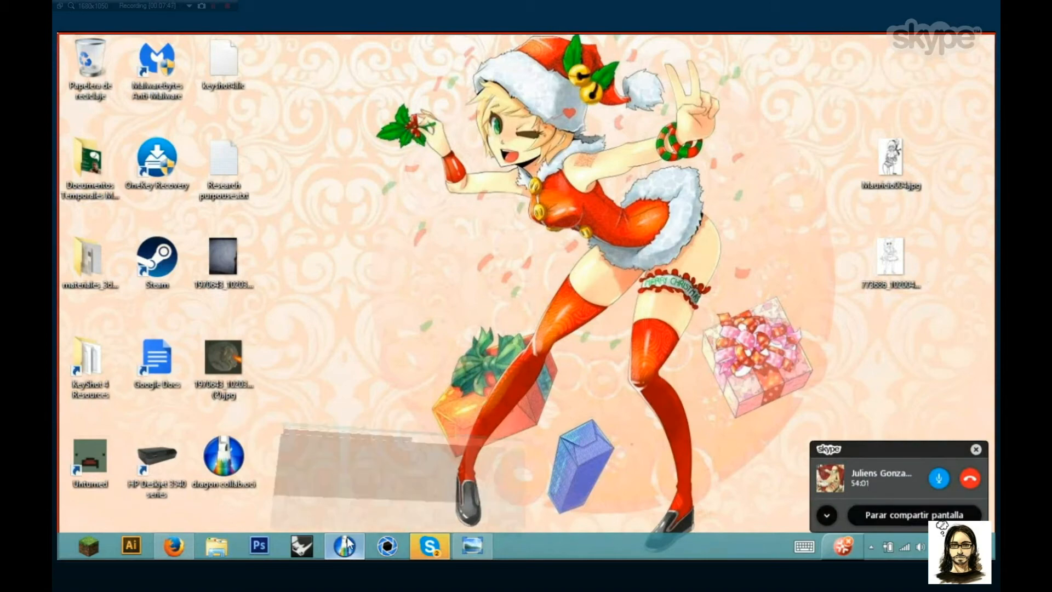
left_click(346, 544)
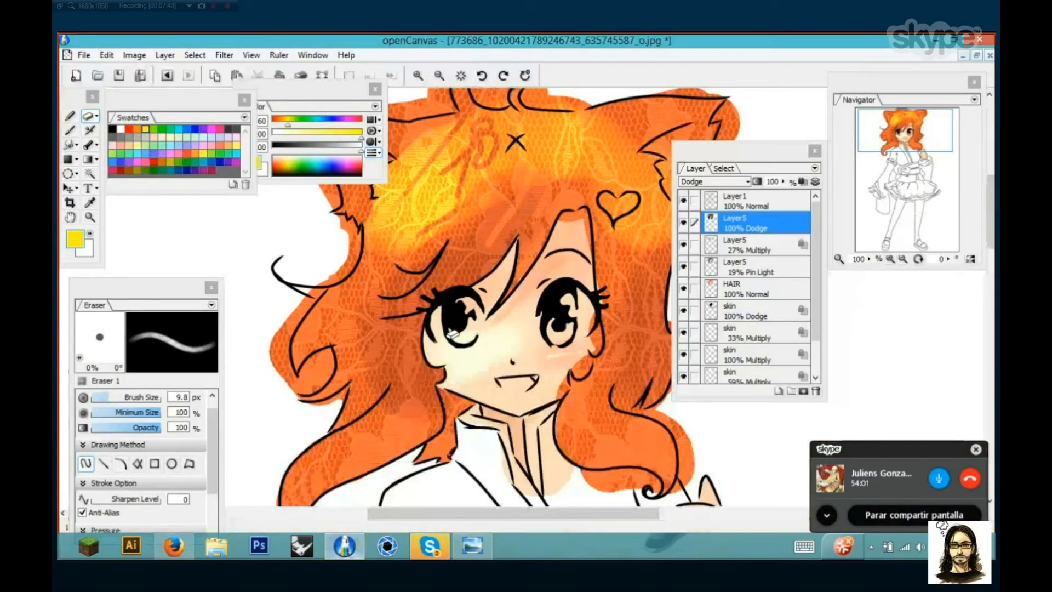
scroll(475, 265, "down", 1)
left_click_drag(464, 209, 499, 248)
scroll(499, 247, "up", 1)
scroll(499, 248, "up", 2)
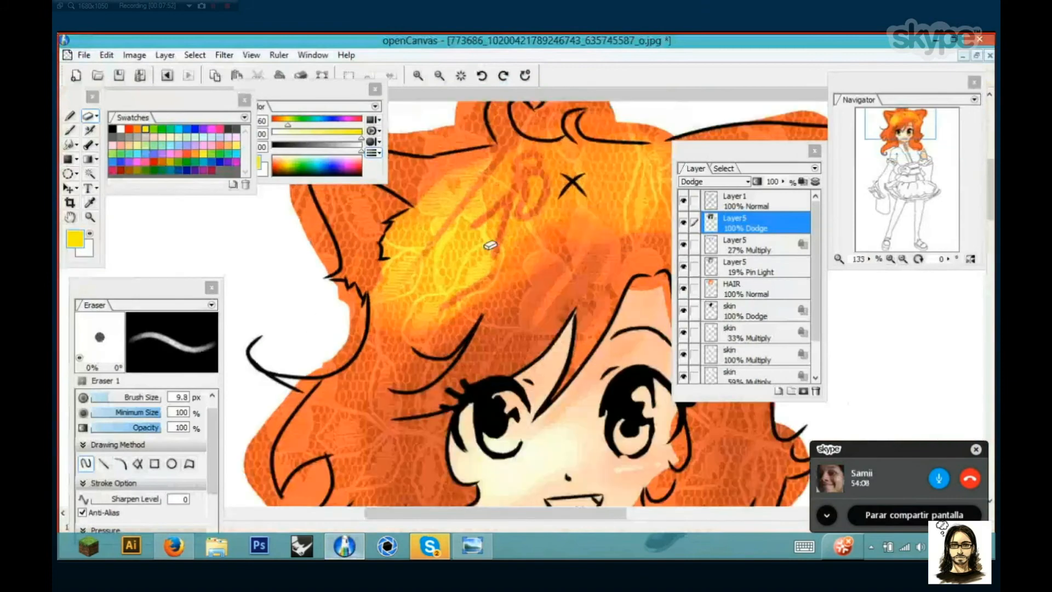